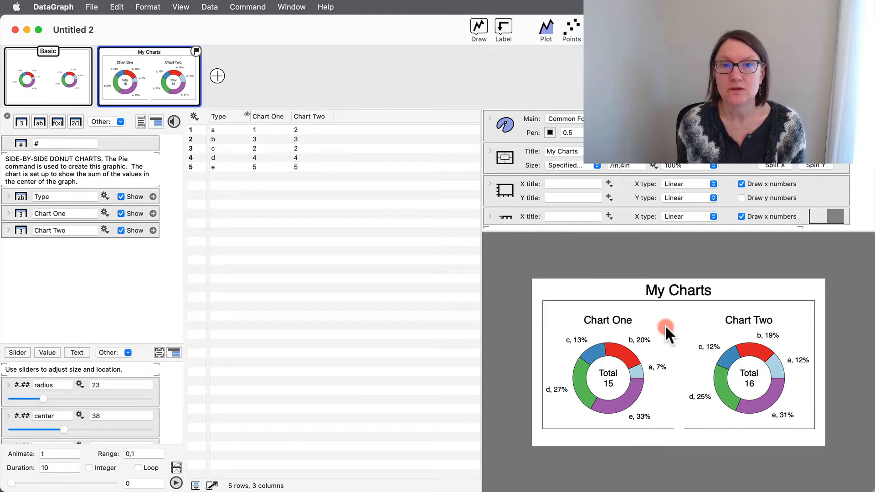
Browse the Layout examples and the complete list of DataGraph example files.
click(95, 8)
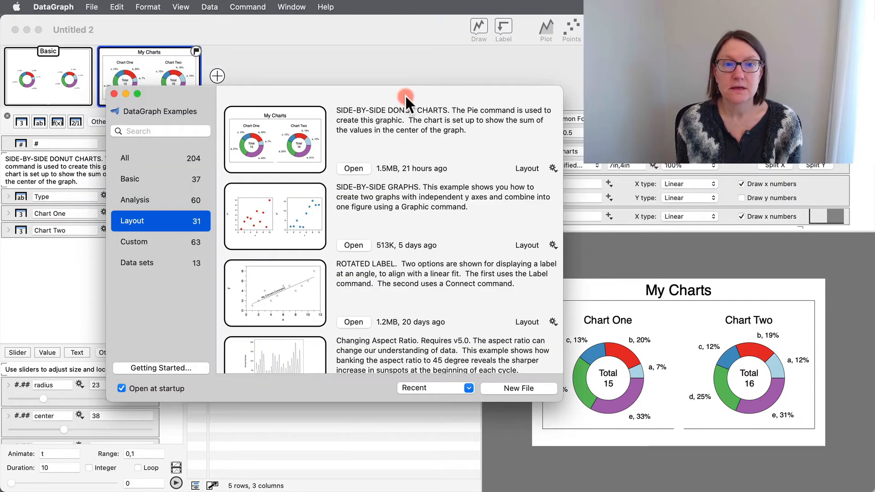
mouse_move(404, 95)
mouse_down()
mouse_move(490, 122)
mouse_move(414, 81)
mouse_up()
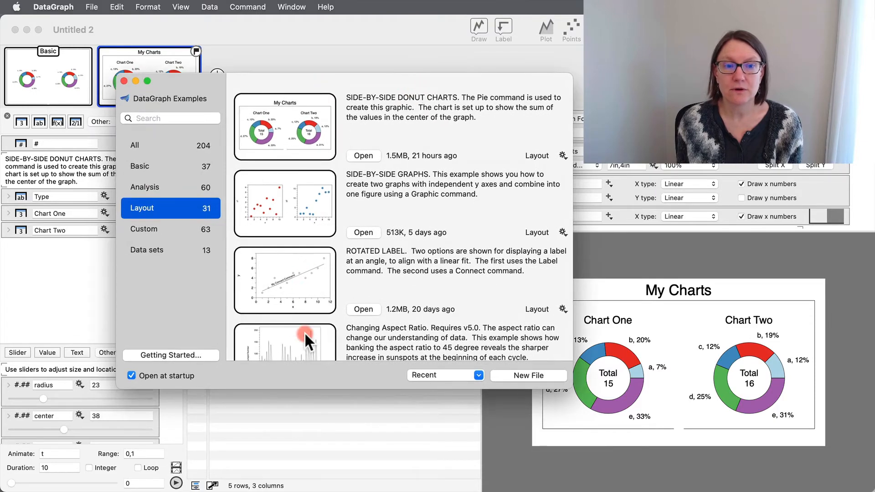
scroll(304, 332, down, 5)
scroll(304, 332, up, 5)
click(185, 144)
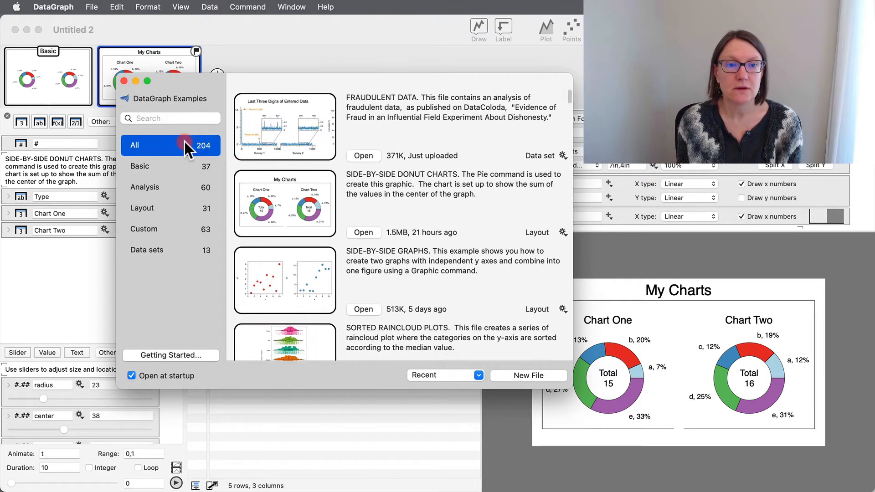
scroll(272, 257, down, 10)
scroll(272, 258, down, 3)
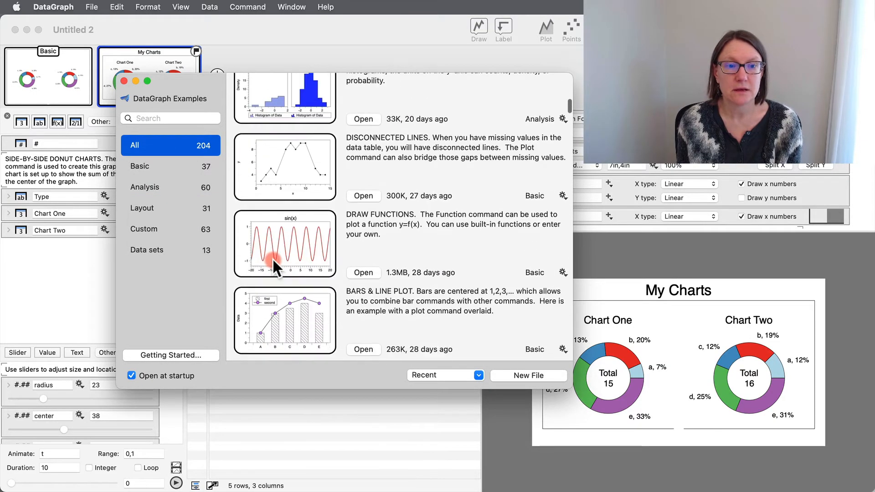
scroll(272, 257, up, 8)
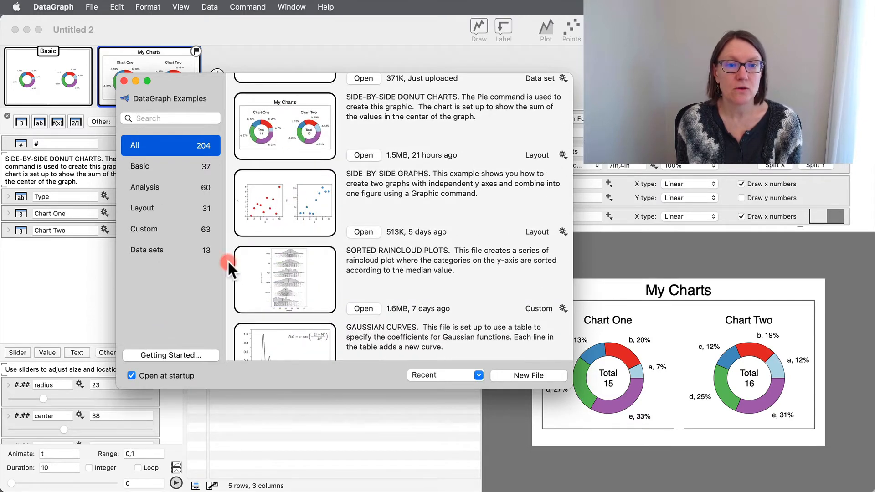
scroll(332, 160, up, 2)
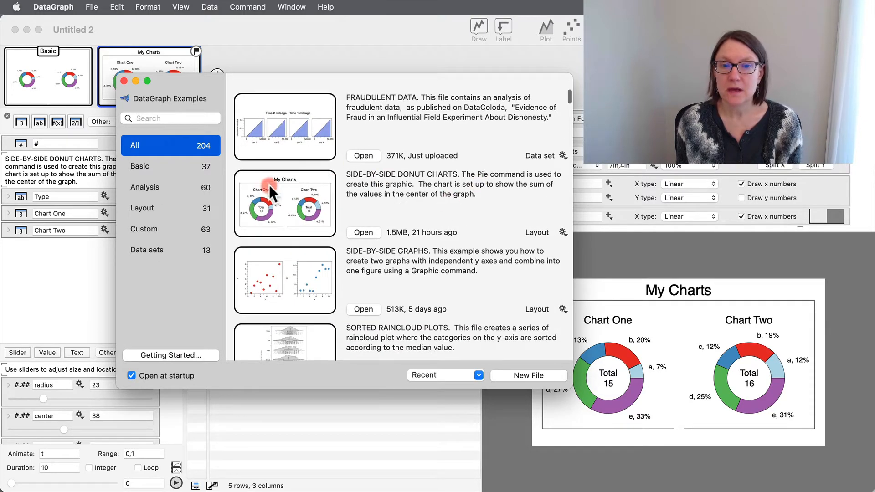
Open the Side-by-Side Donut Charts example from the Layout category and show its My Charts graph.
click(154, 208)
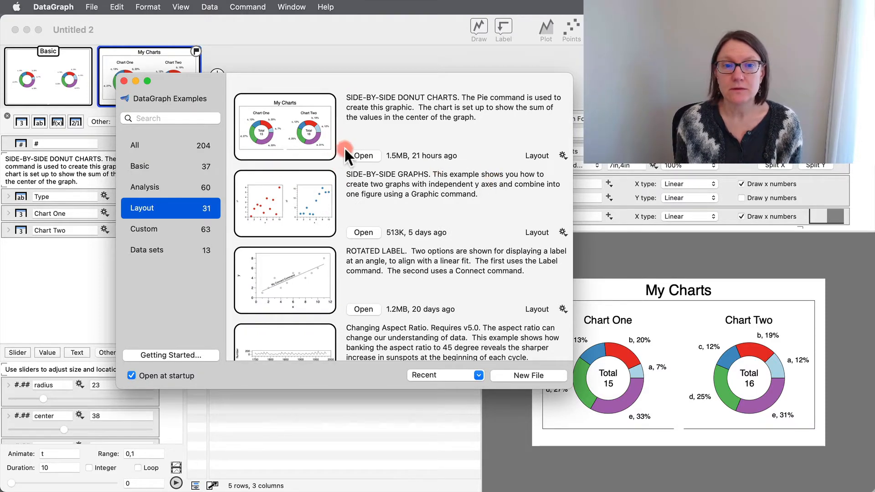
click(358, 155)
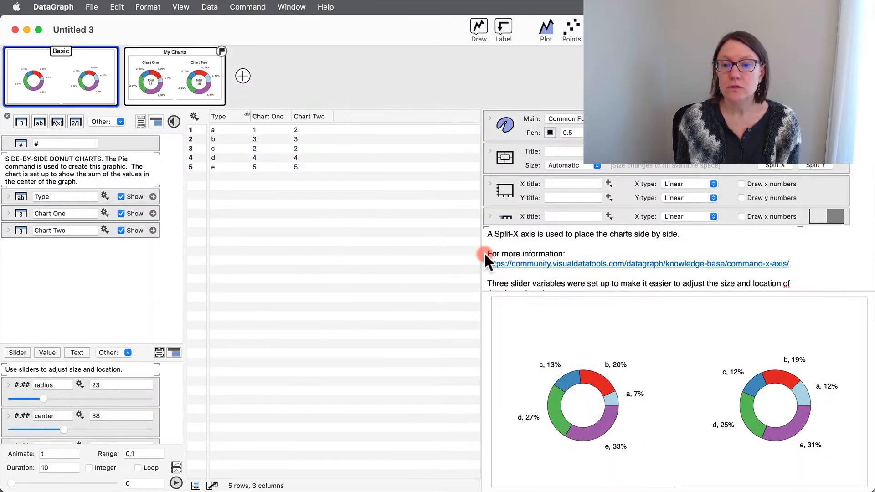
click(193, 75)
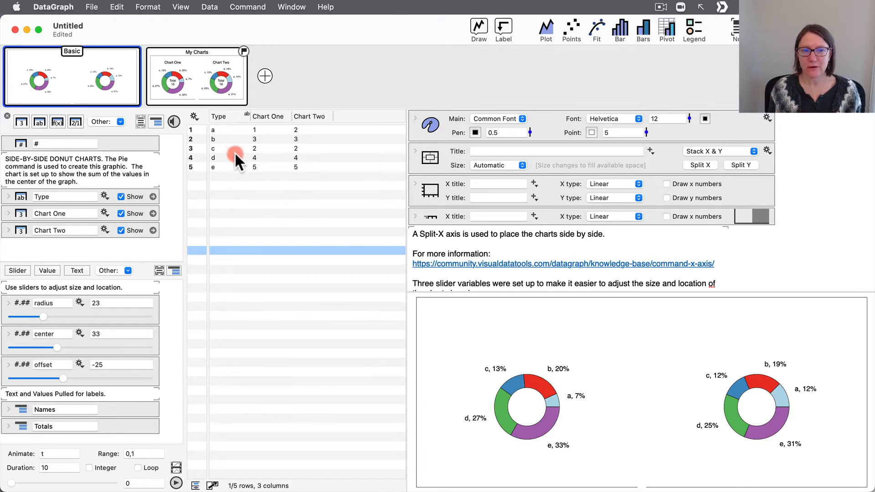
Examine the Type, Chart One and Chart Two columns that feed the two donut charts.
click(228, 114)
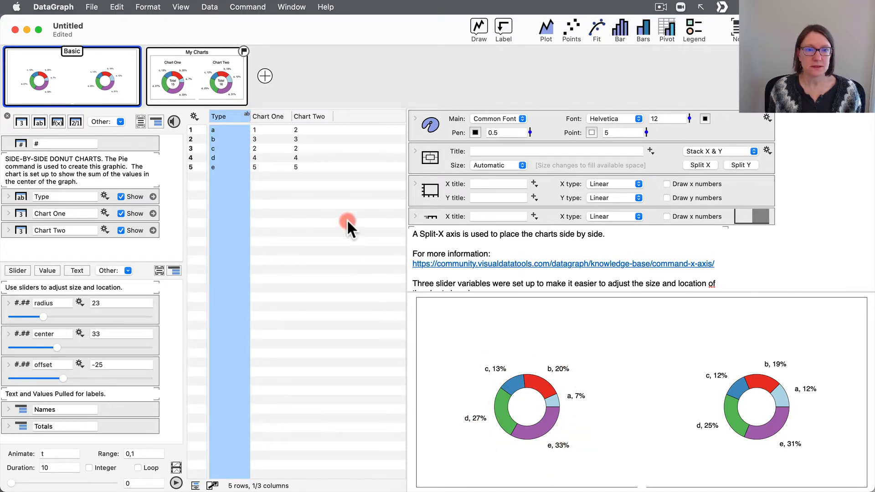
click(270, 117)
click(320, 117)
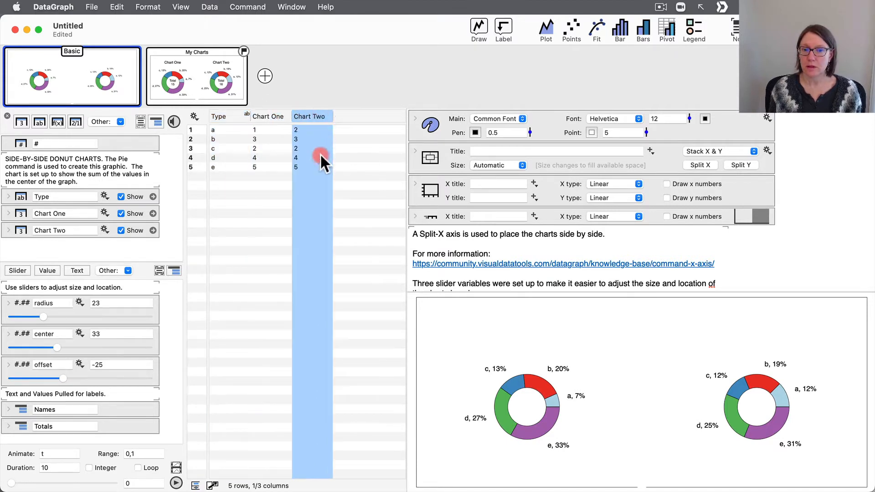
click(272, 117)
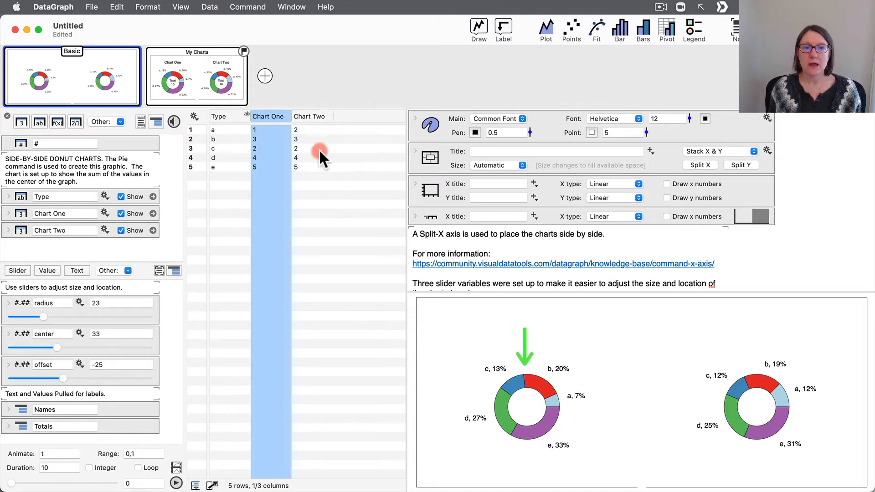
click(310, 116)
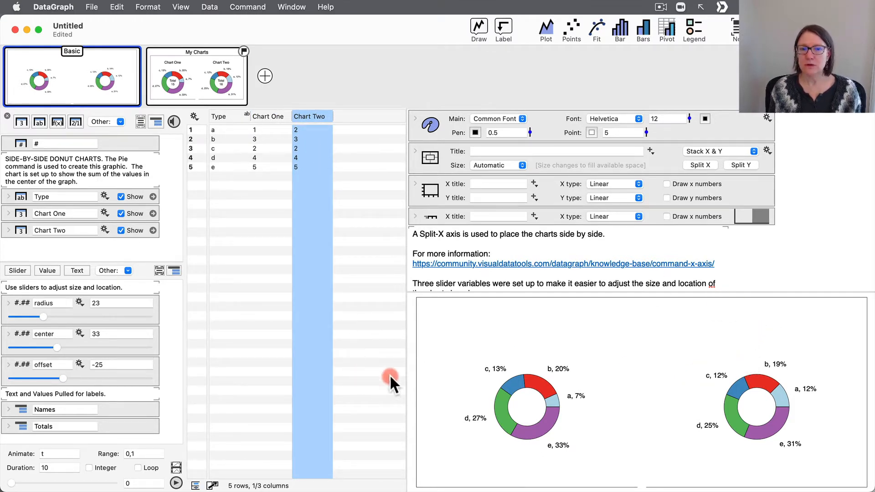
click(362, 288)
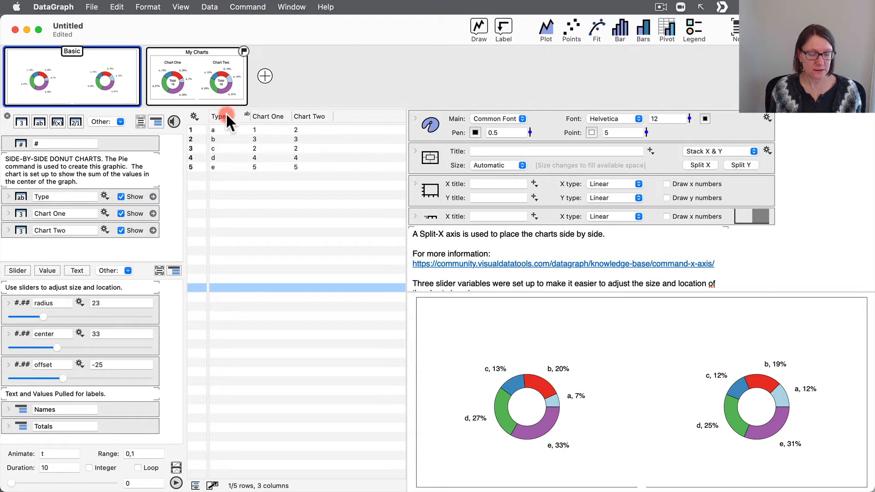
Copy the Type, Chart One and Chart Two columns from the example's data table.
drag(231, 115, 236, 151)
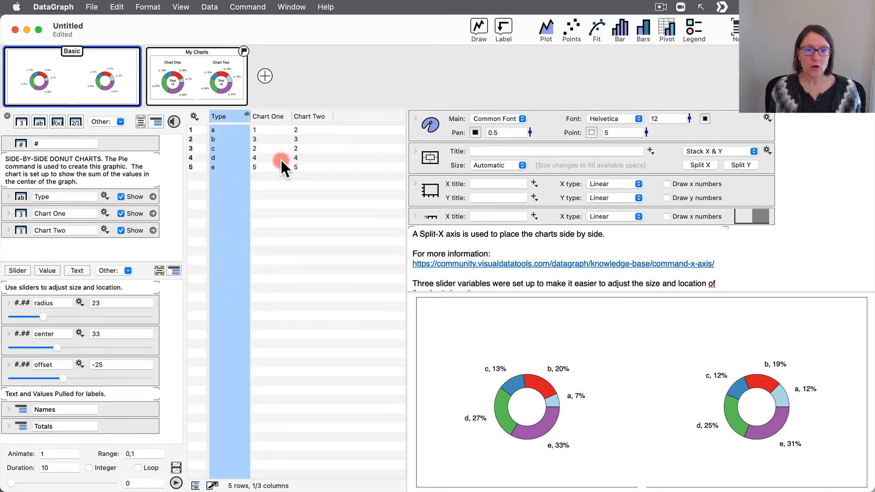
shift+click(317, 119)
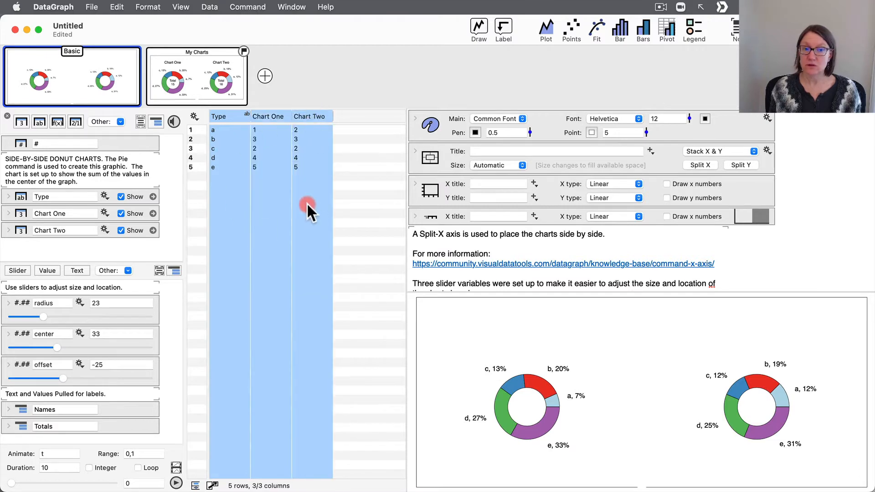
click(123, 6)
click(126, 62)
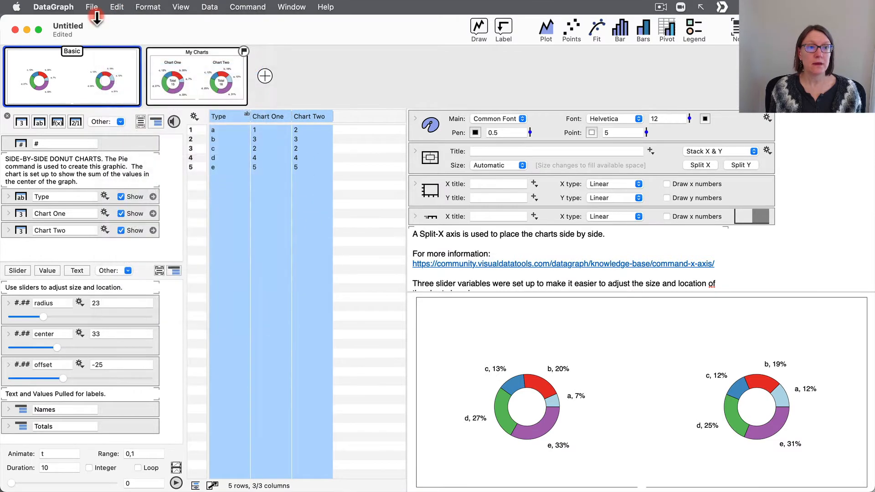
Create a new file, paste the copied columns into it, and enlarge its window and graph area.
click(93, 7)
click(94, 22)
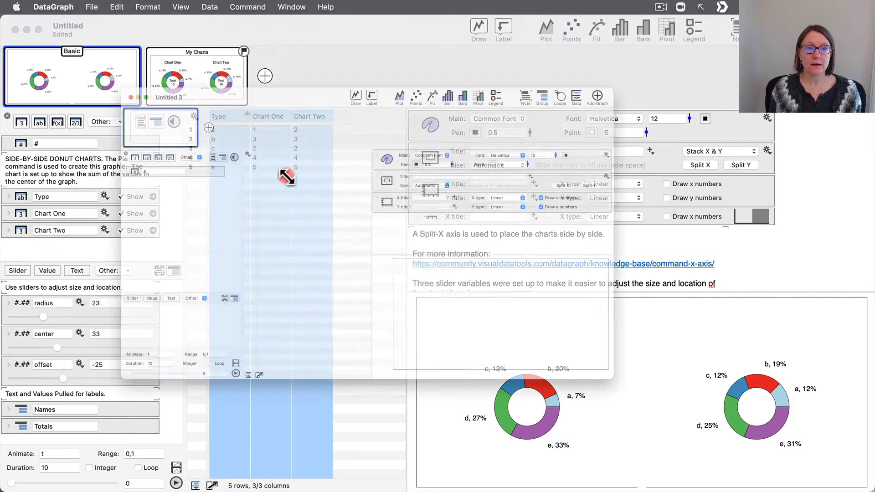
click(119, 6)
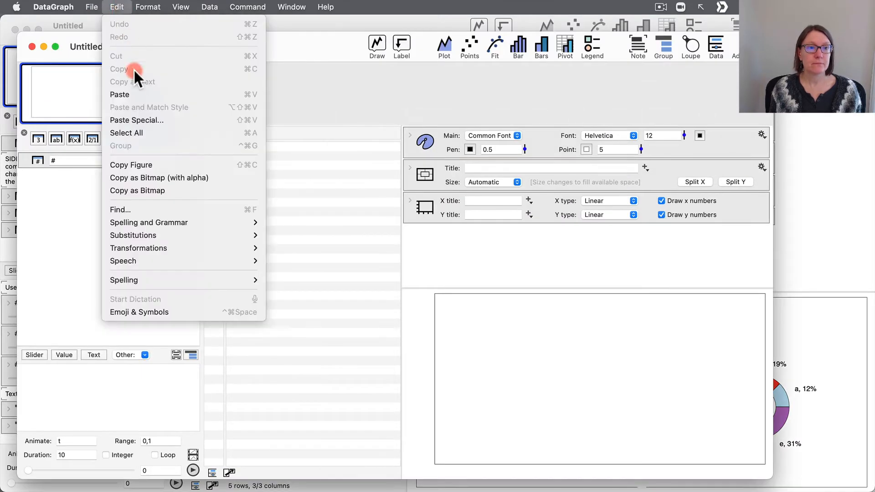
click(136, 91)
double_click(266, 45)
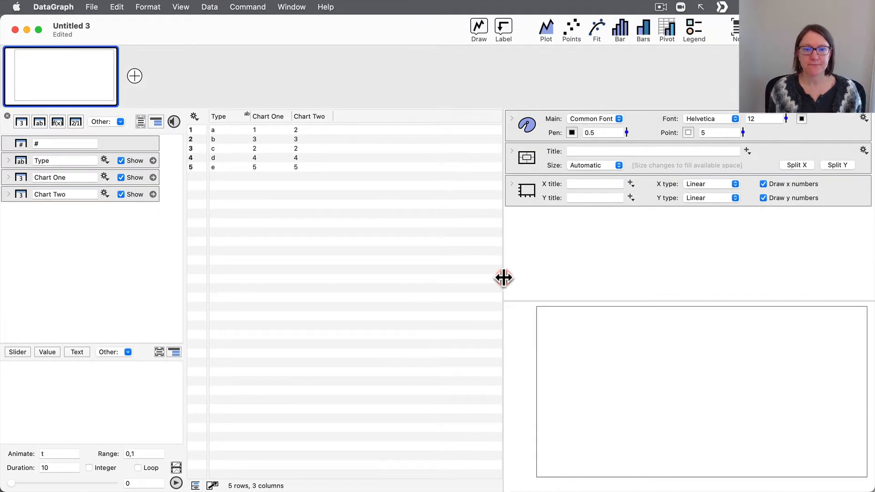
drag(504, 278, 445, 277)
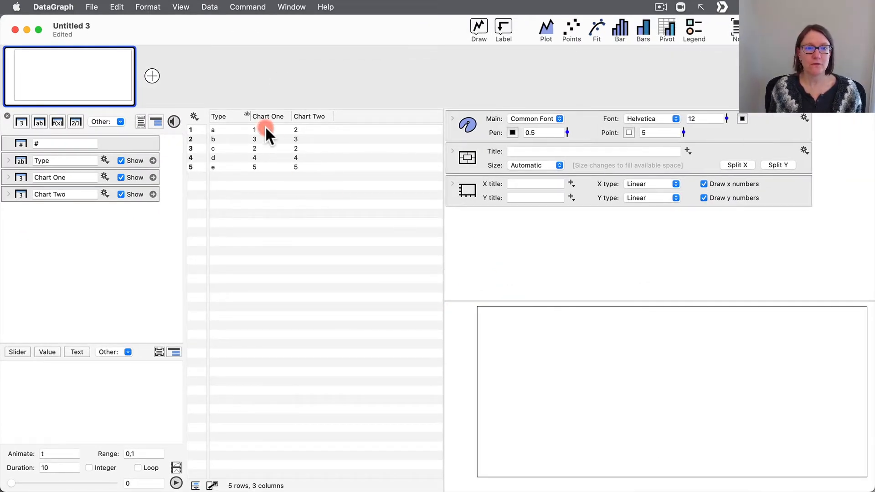
Add a Pie command to the graph and use the Chart One column as its values.
click(480, 24)
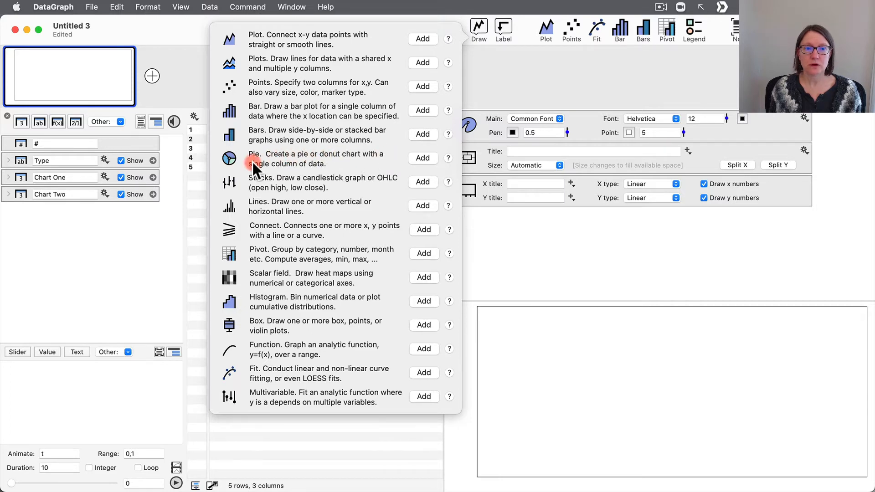
click(420, 157)
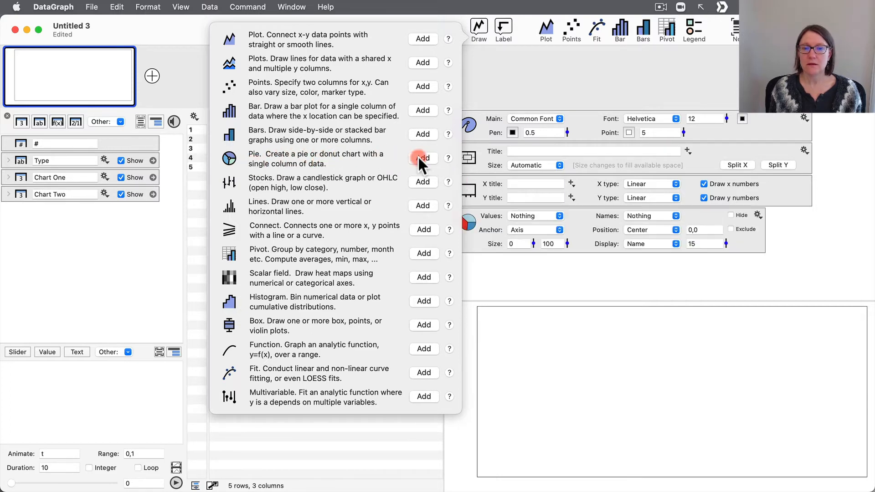
click(550, 287)
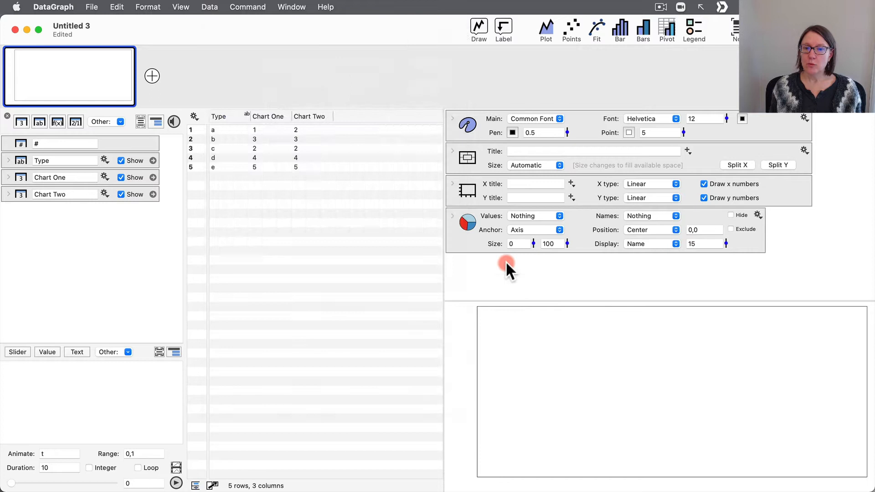
click(477, 222)
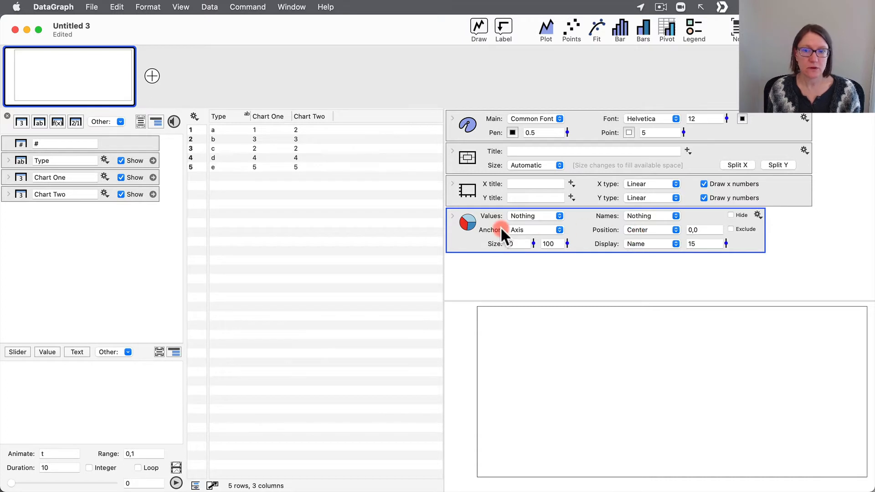
click(544, 216)
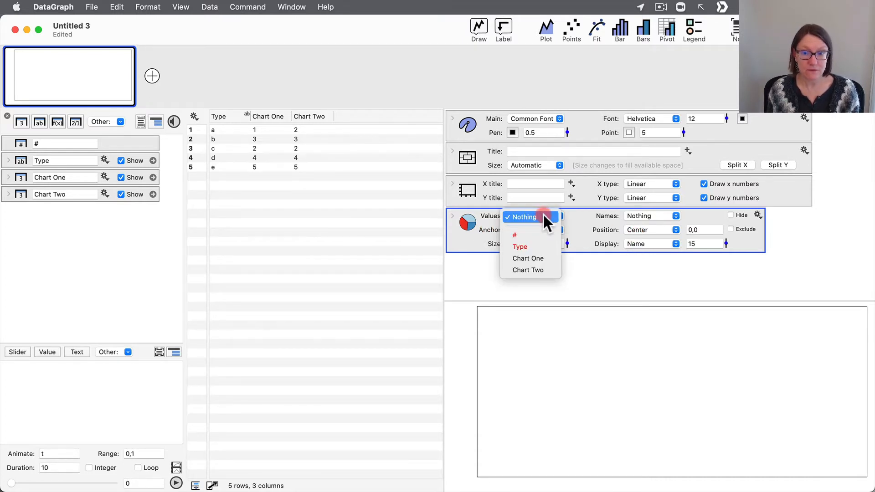
click(538, 256)
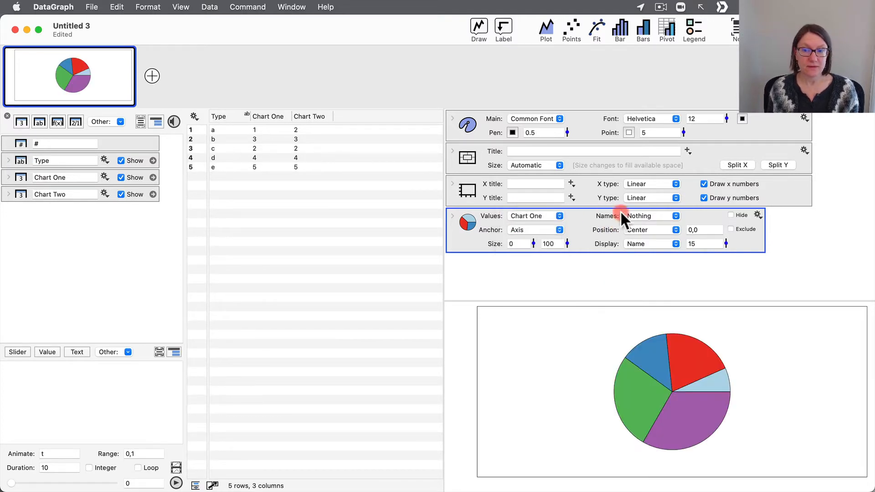
Take the slice names from the Type column and set the pie labels to display Name, %.
click(656, 216)
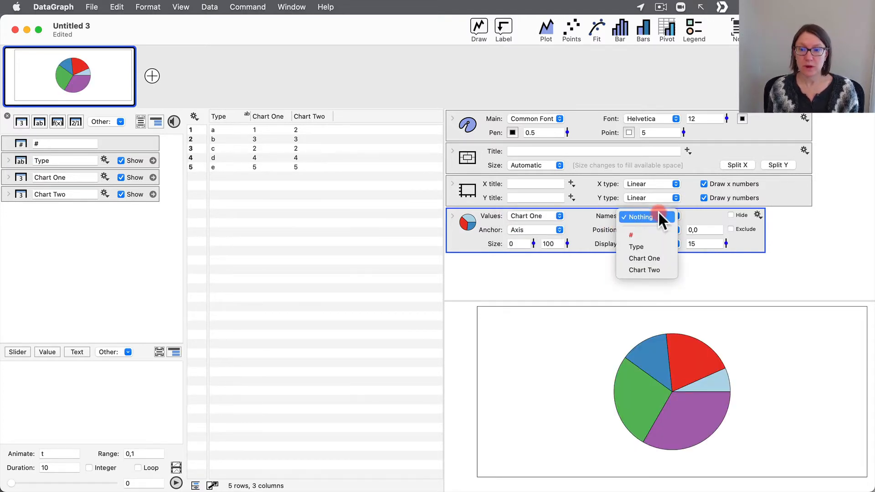
click(660, 245)
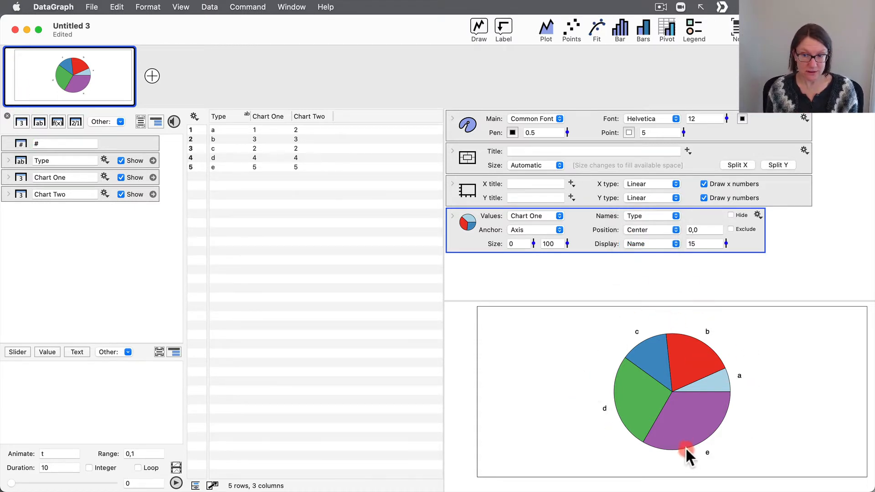
click(643, 243)
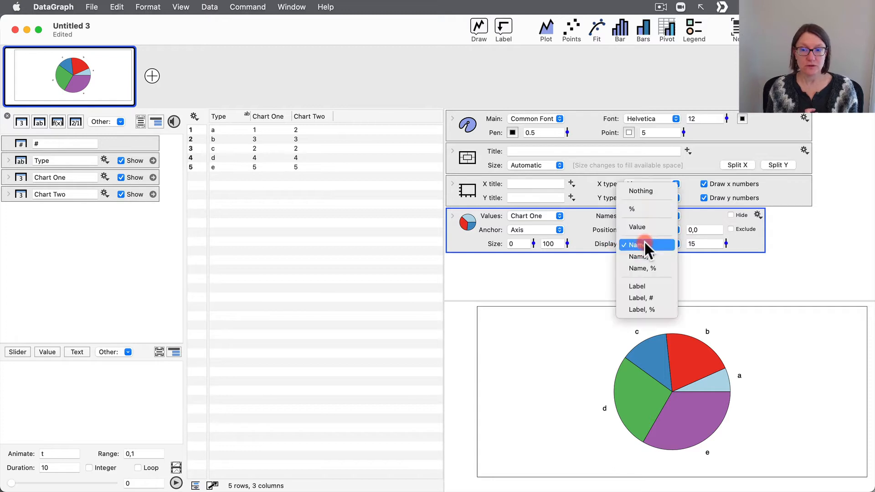
click(651, 269)
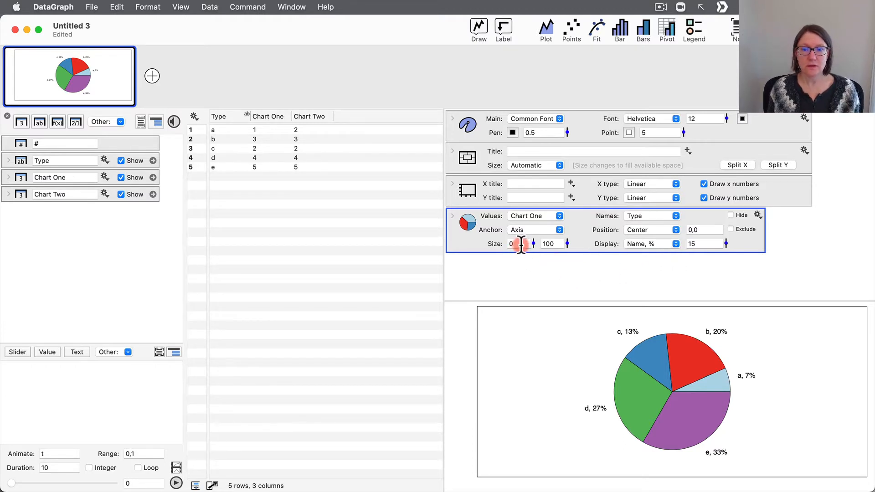
Turn the pie into a donut by setting both of its size values to 50.
drag(566, 243, 527, 220)
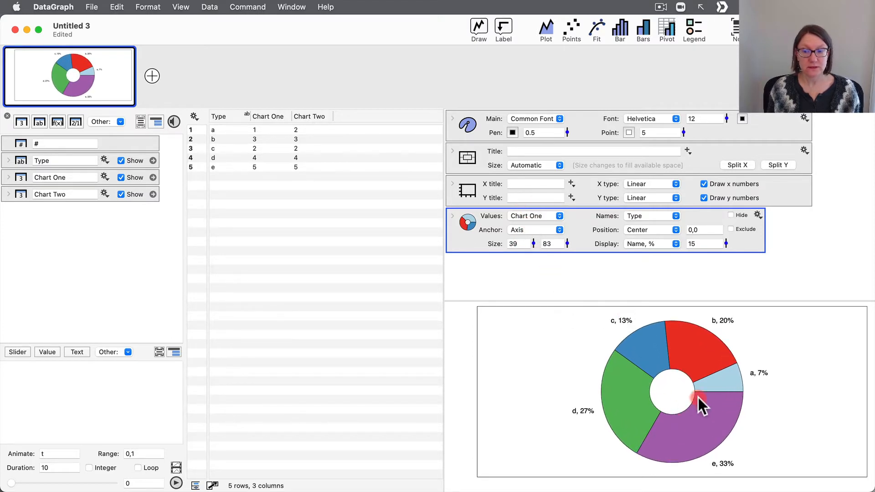
click(521, 245)
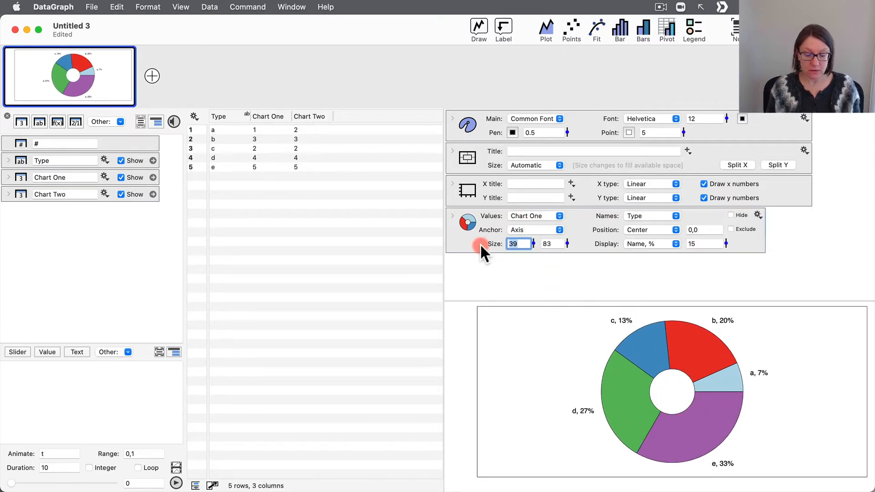
text(50)
key(Tab)
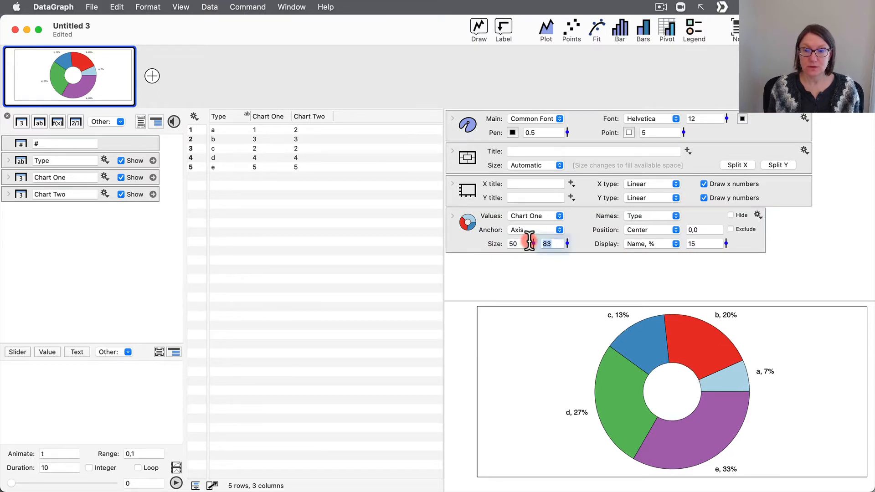
text(50)
key(Return)
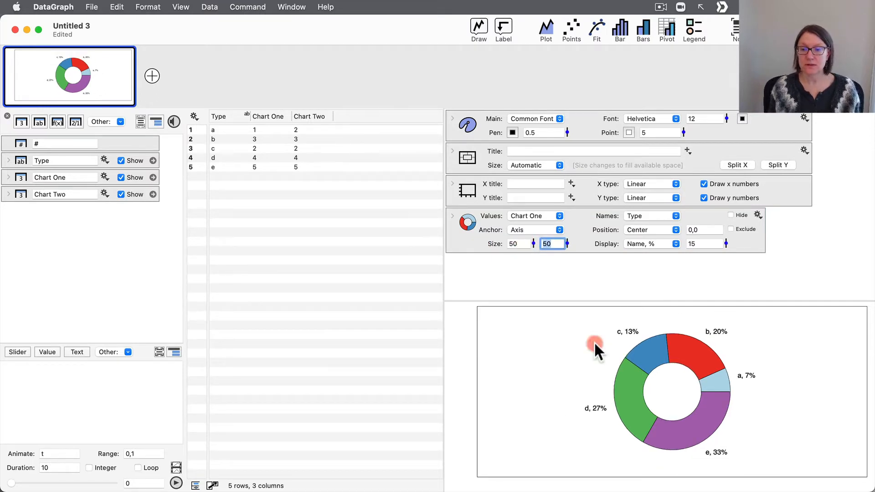
Add a second graph to the file and draw a pie in it from the Type and Chart One columns.
click(559, 275)
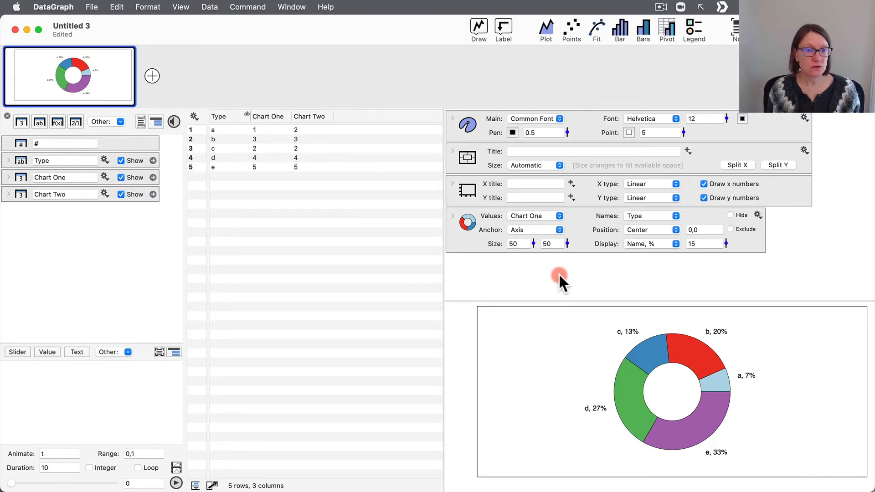
click(152, 75)
click(324, 196)
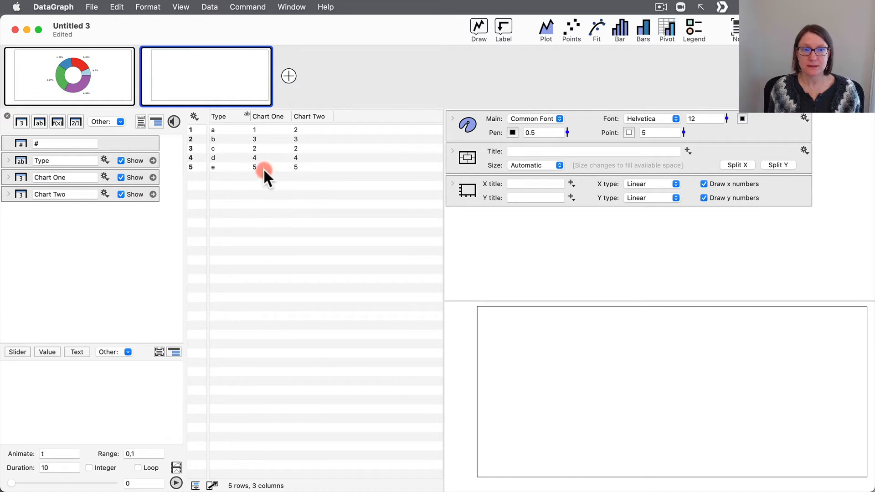
click(230, 115)
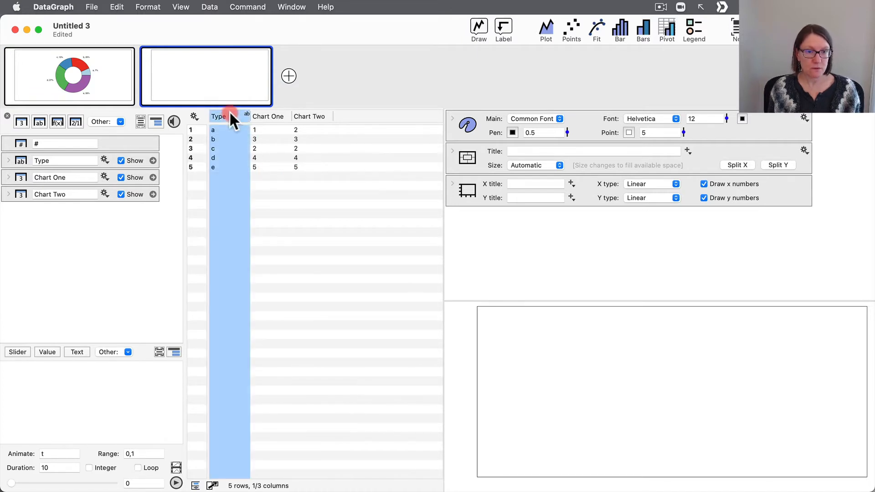
shift+click(268, 117)
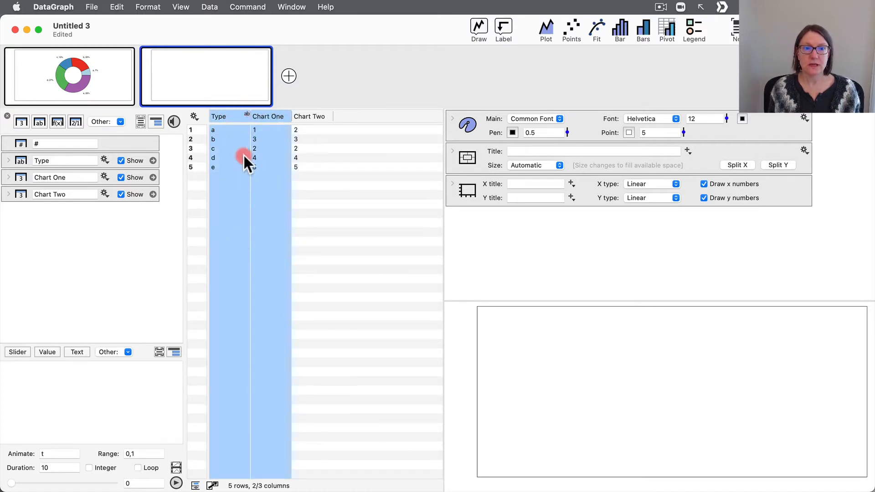
click(481, 26)
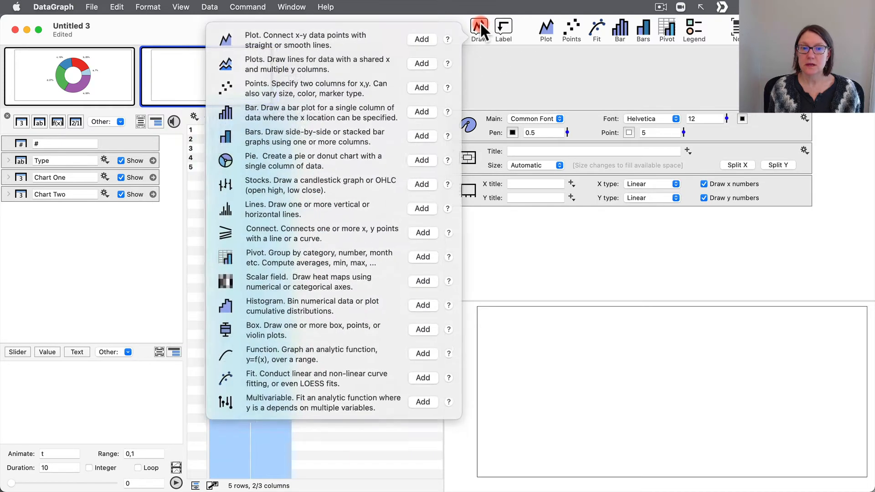
click(424, 157)
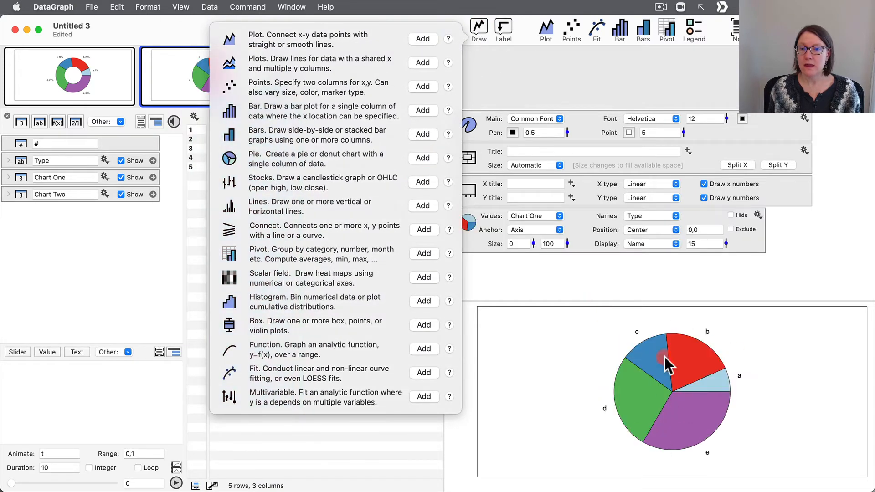
click(581, 274)
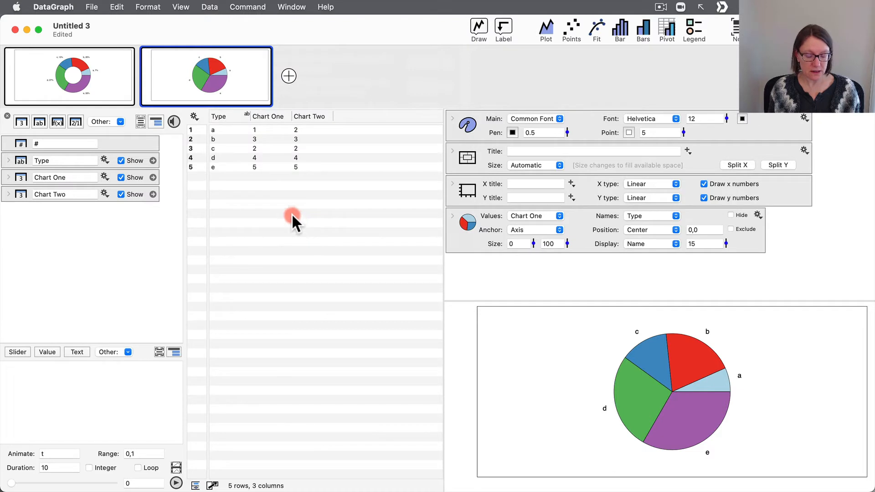
Add another pie to the second graph using the Type and Chart Two columns.
click(222, 116)
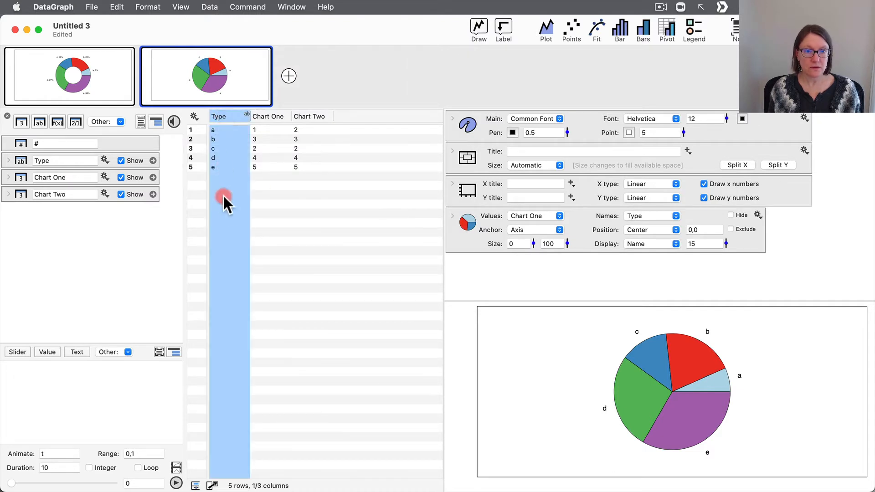
super+click(306, 115)
click(481, 26)
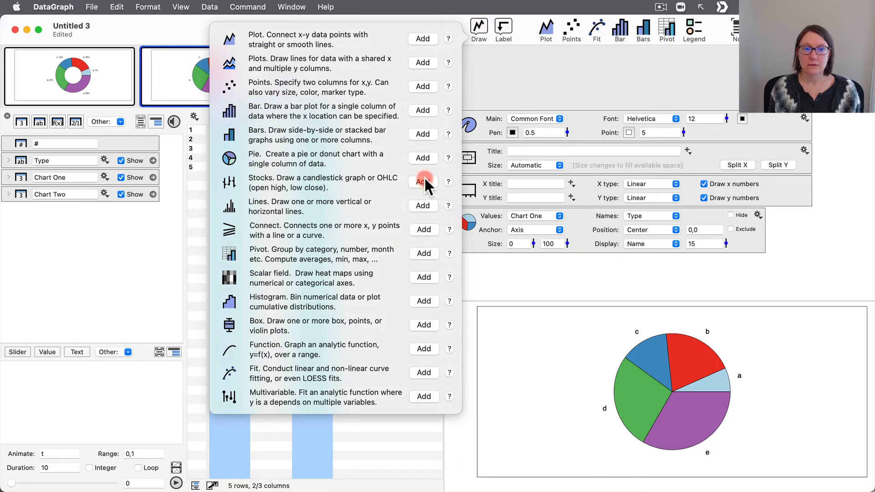
click(423, 158)
click(840, 246)
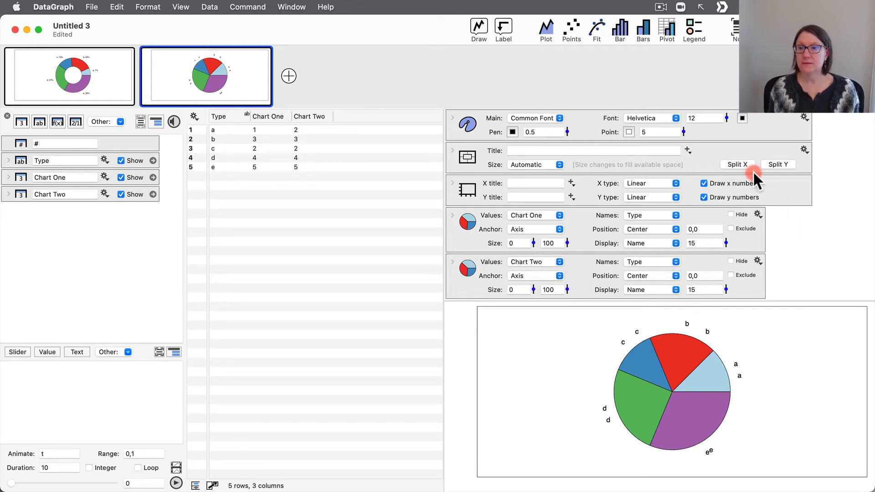
Split the graph's X axis into two sections and assign the Chart Two pie to the second section.
drag(800, 231, 745, 168)
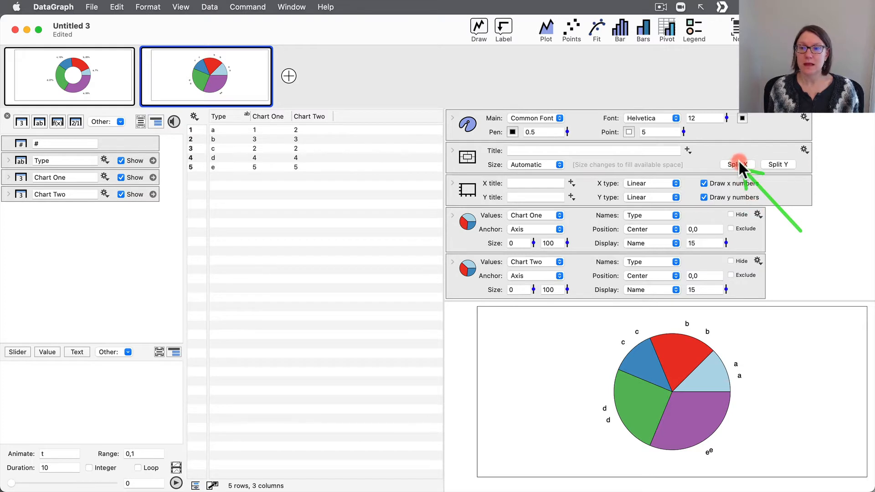
click(737, 162)
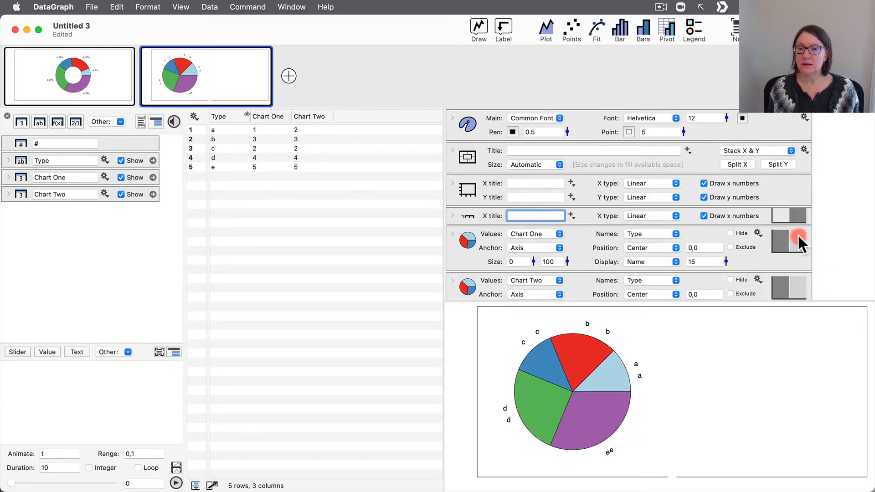
scroll(770, 272, down, 2)
click(464, 217)
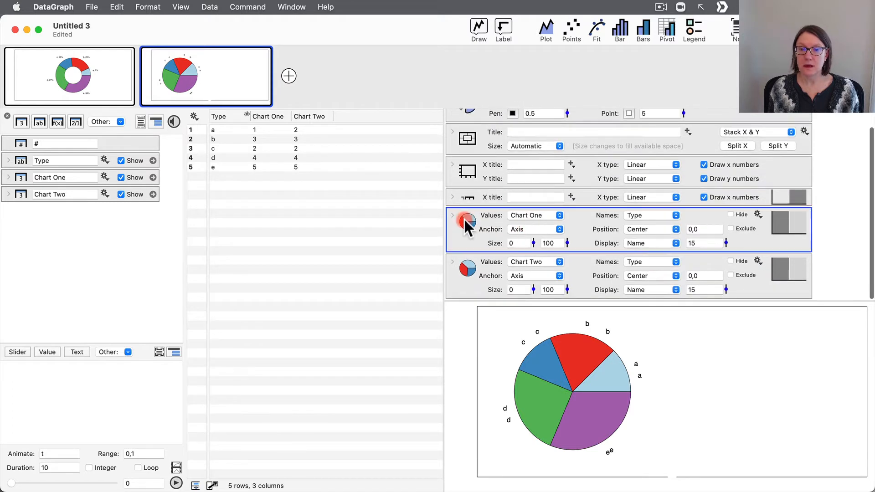
click(469, 278)
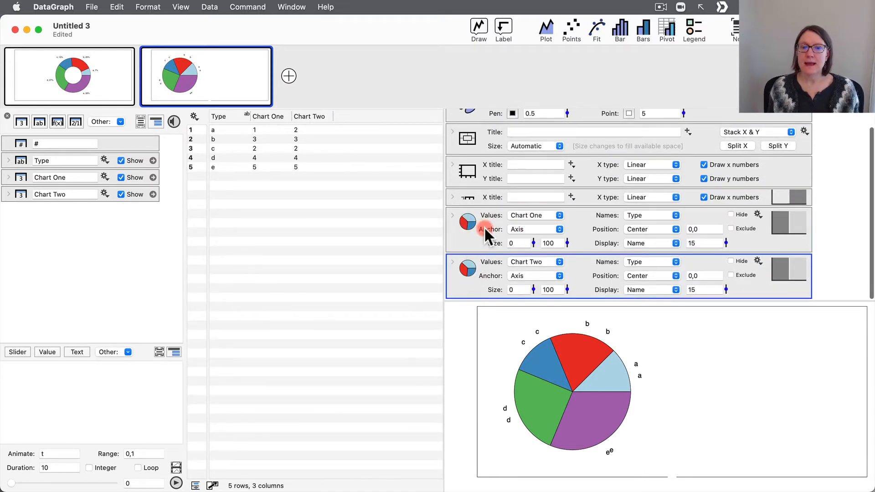
click(719, 288)
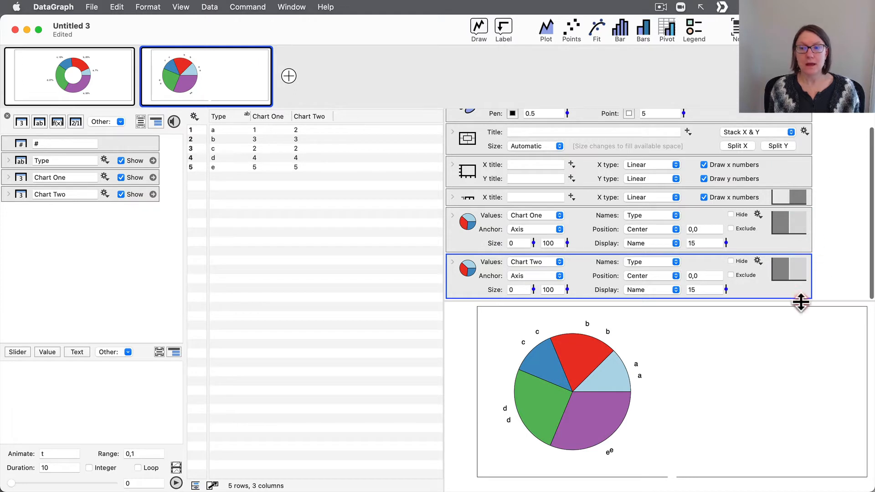
click(800, 271)
click(800, 267)
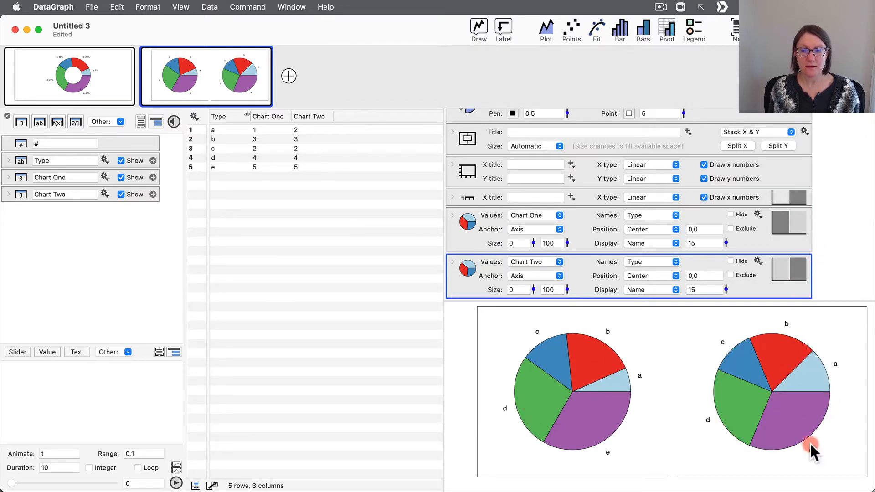
click(842, 230)
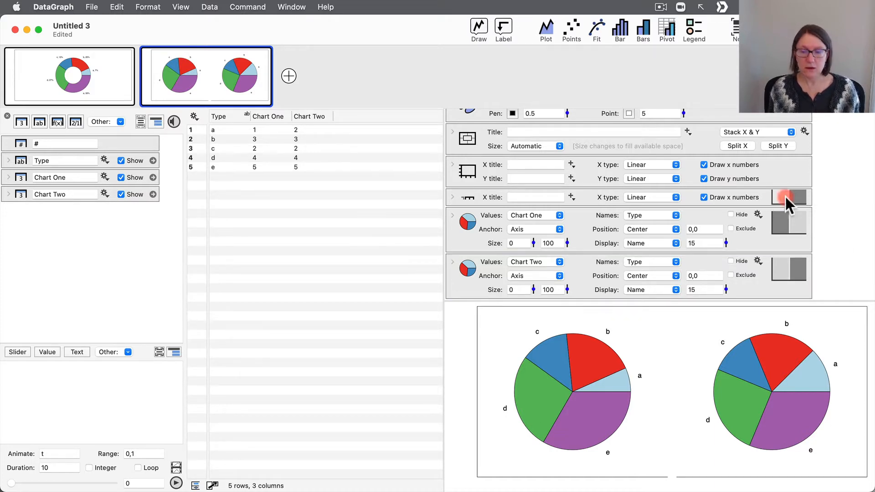
Turn off the x and y numbers on the main axes and the x numbers on the second X axis.
mouse_move(685, 151)
mouse_down()
mouse_move(715, 204)
mouse_move(764, 206)
mouse_up()
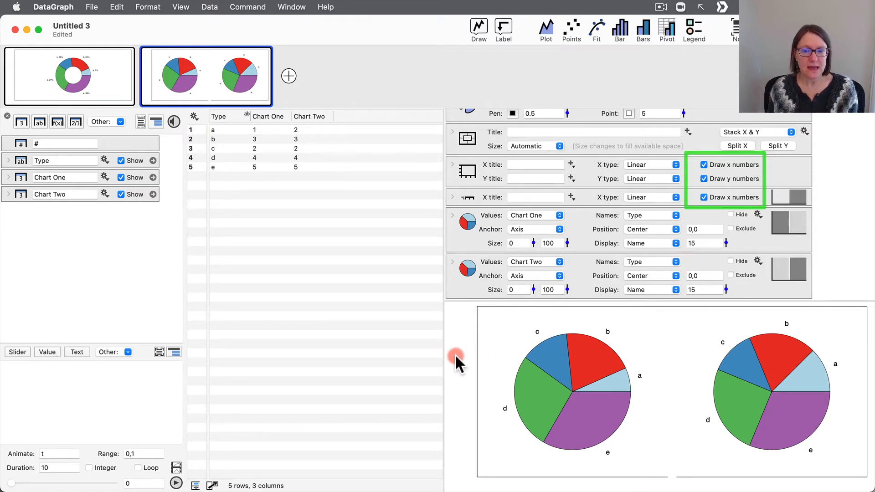
click(704, 178)
click(705, 197)
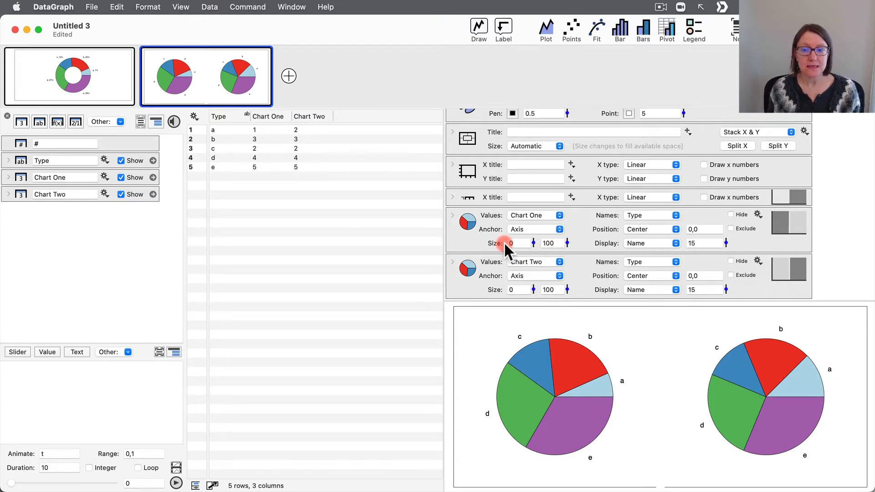
Reduce the outer size of the Chart One pie to 74 and that of the Chart Two pie to 70.
drag(148, 344, 148, 299)
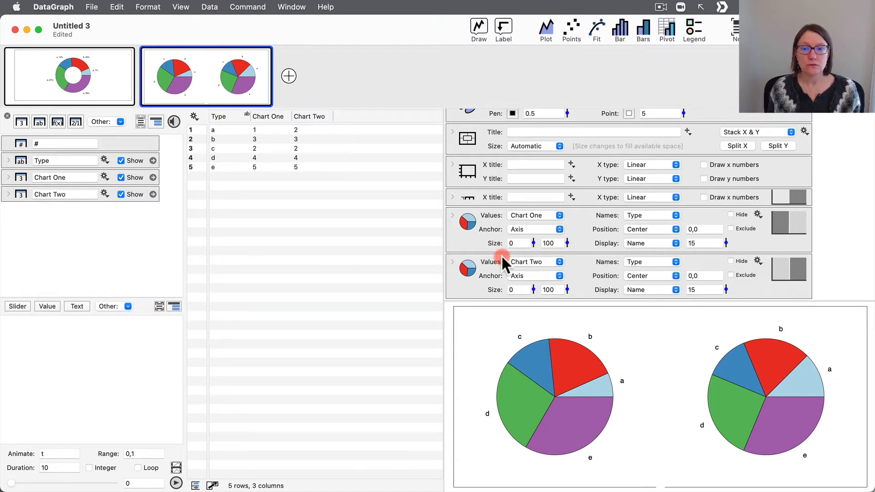
mouse_move(566, 242)
mouse_down()
mouse_move(564, 225)
mouse_move(565, 250)
mouse_up()
drag(567, 289, 561, 290)
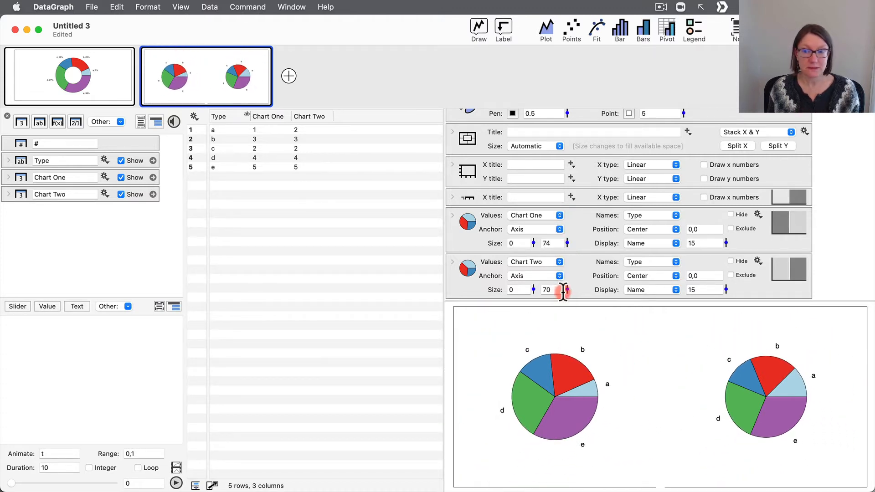
Add a slider variable named size.
click(15, 304)
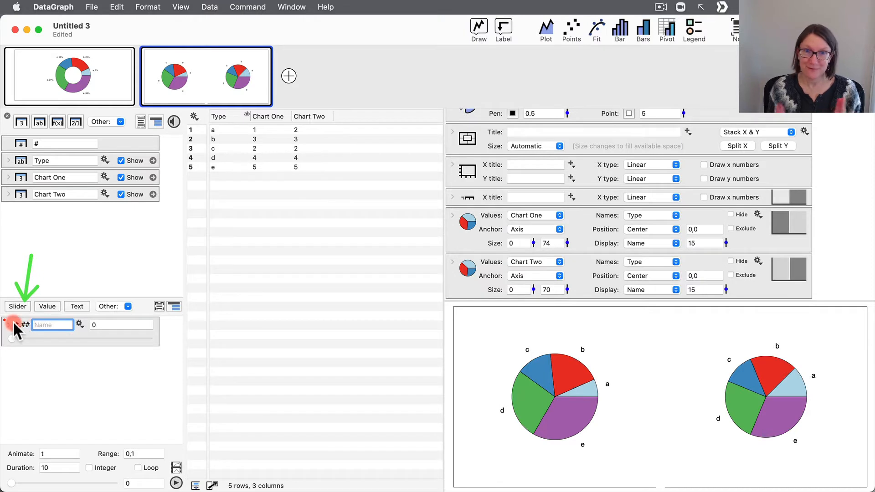
click(55, 325)
text(size)
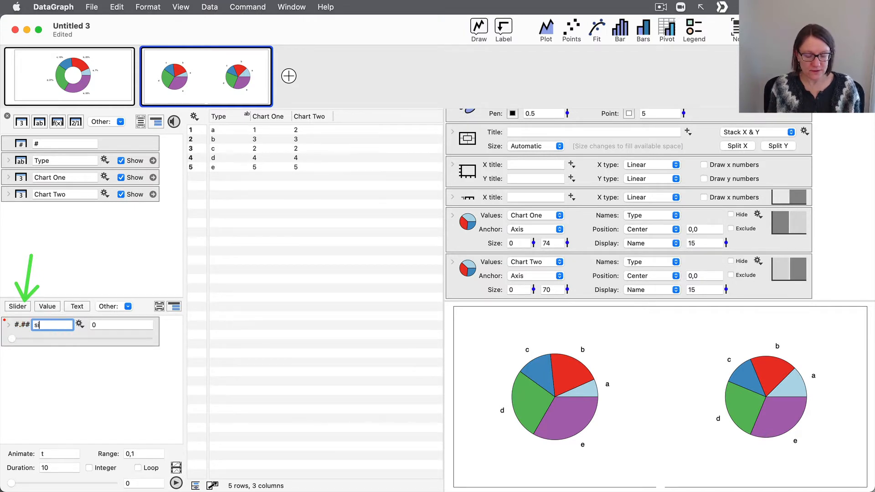
click(59, 379)
Give the size slider a range of 10,100, restrict it to integers, and move it to 69.
click(9, 325)
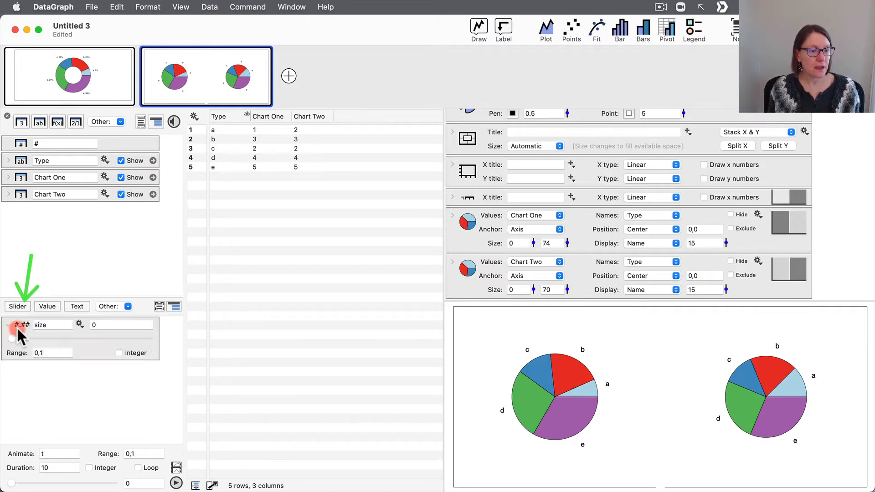
click(47, 352)
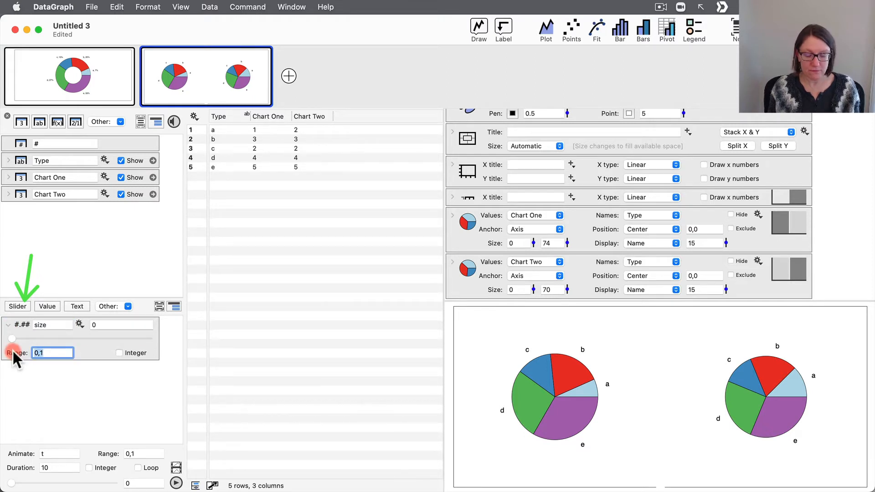
text(10,)
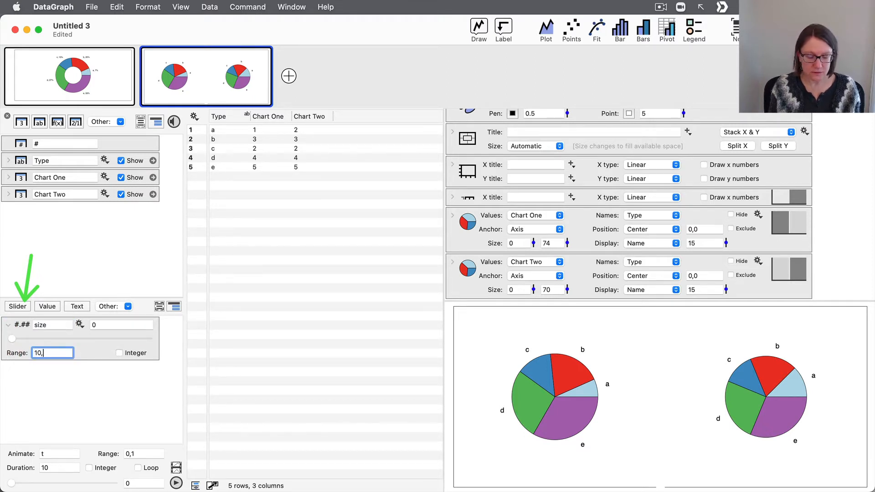
text(100)
key(Return)
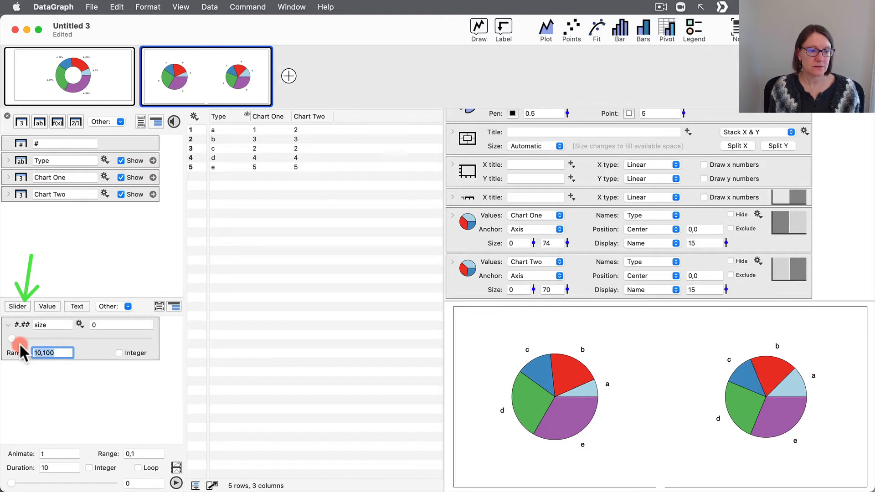
drag(10, 335, 56, 335)
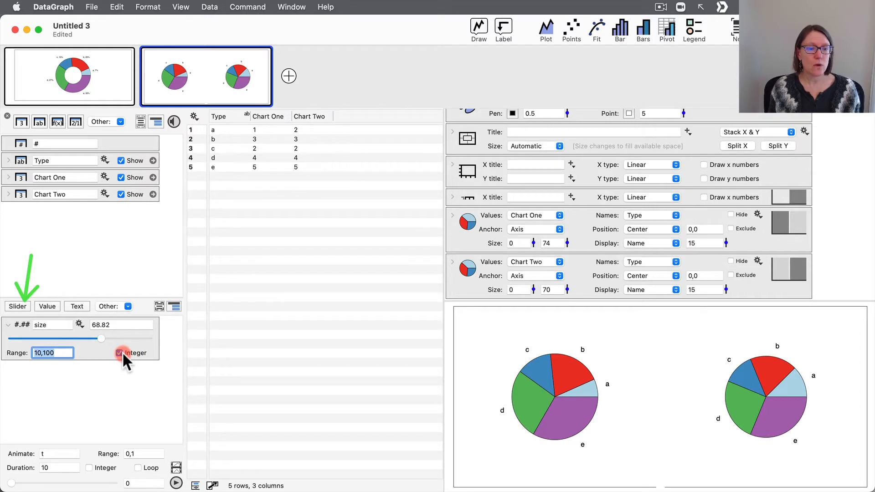
drag(104, 341, 117, 338)
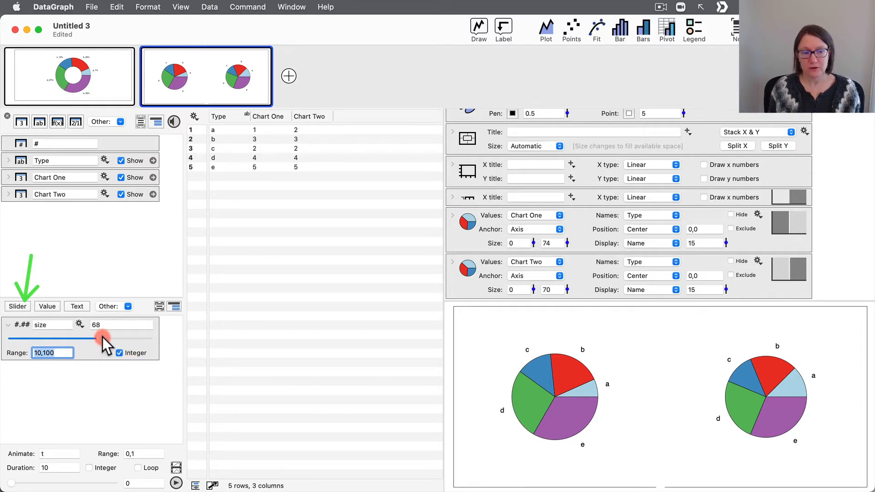
Link the outer size of both pies to the size variable and move its slider to 88.
double_click(550, 242)
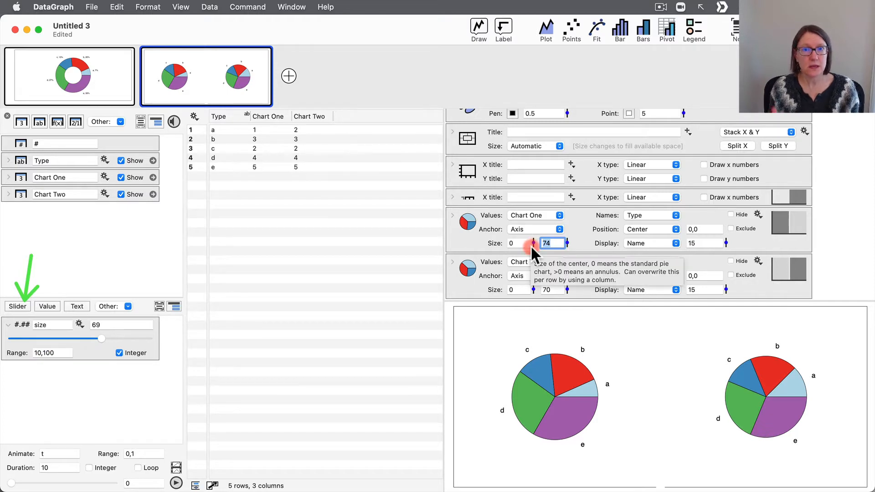
text(size)
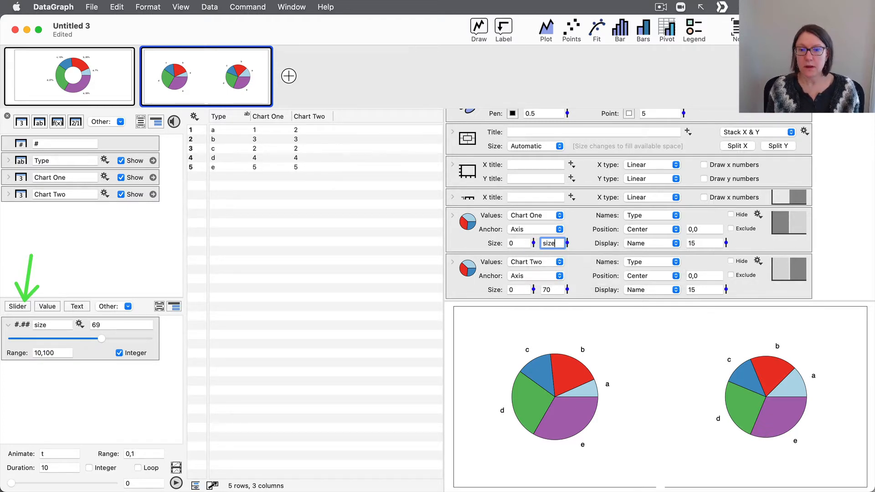
double_click(556, 287)
text(size)
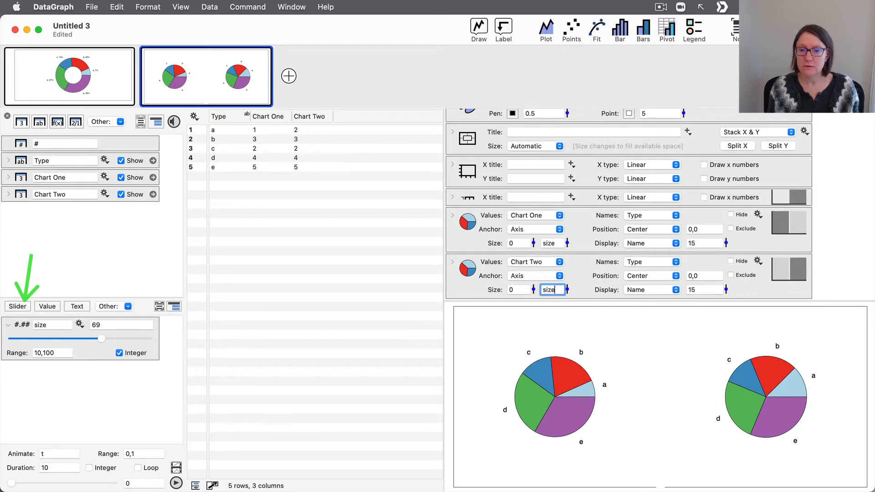
key(Return)
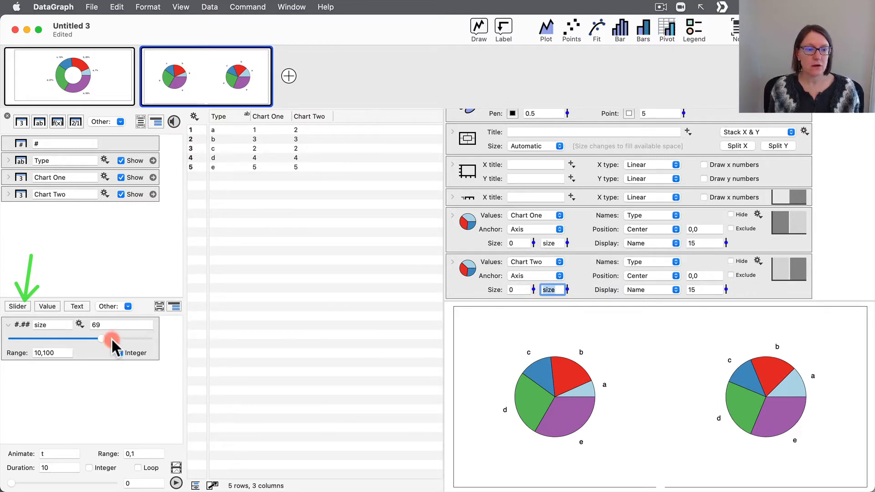
drag(104, 339, 131, 333)
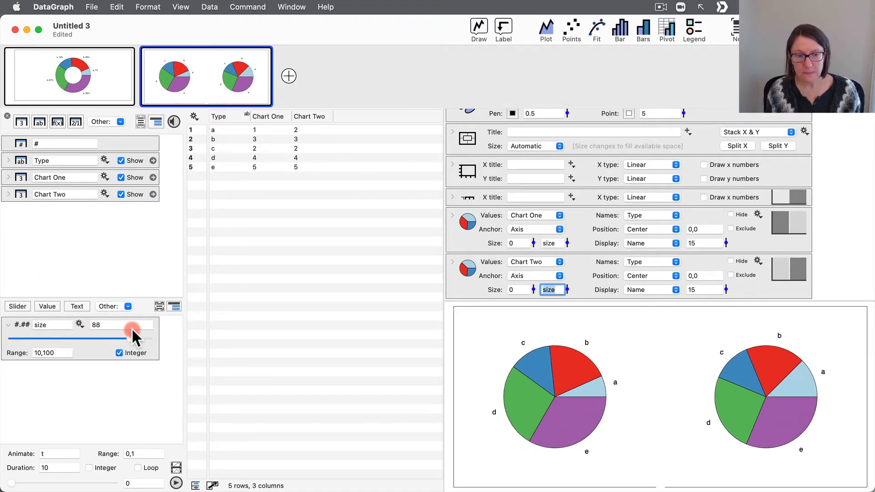
click(108, 375)
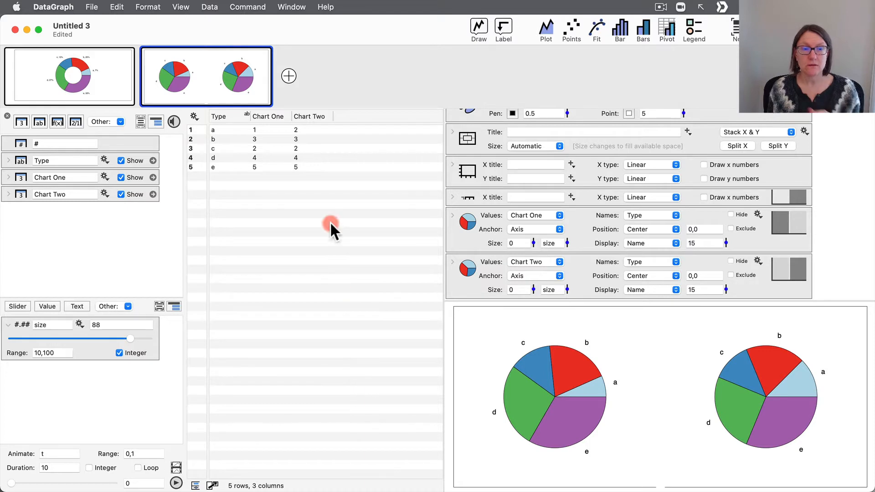
Create a number variable holding the sum of the Chart One column.
click(275, 118)
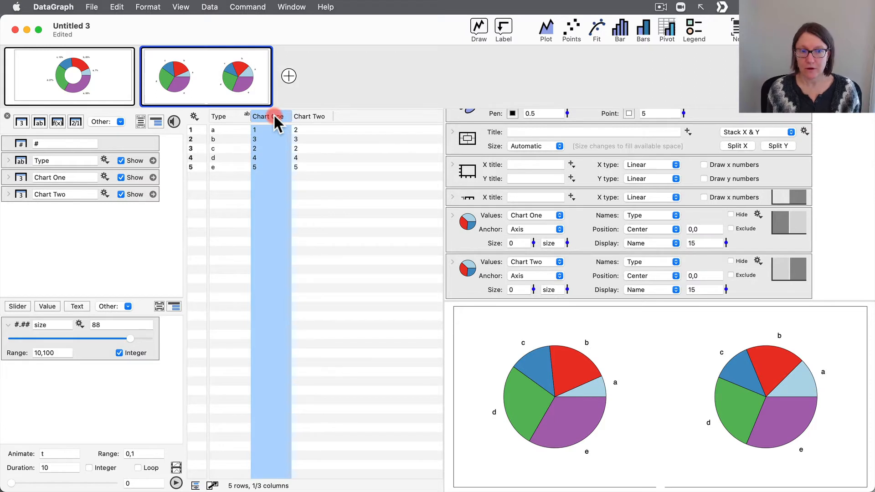
right_click(274, 119)
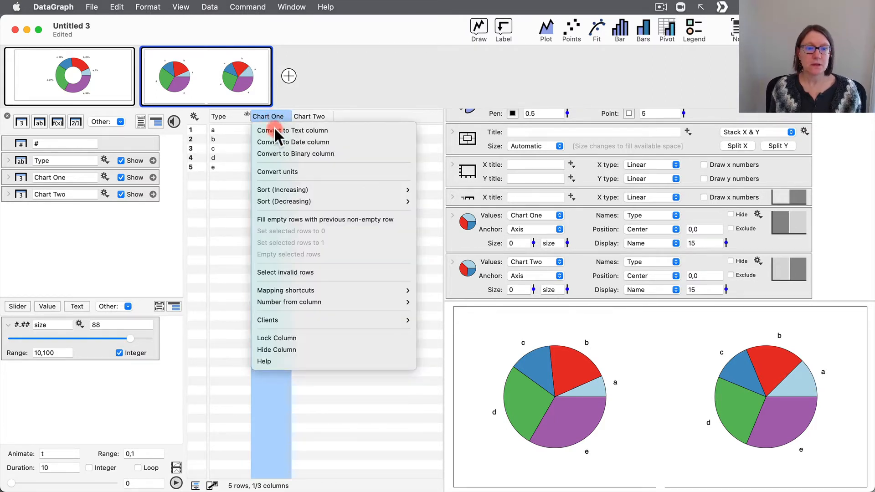
mouse_move(323, 302)
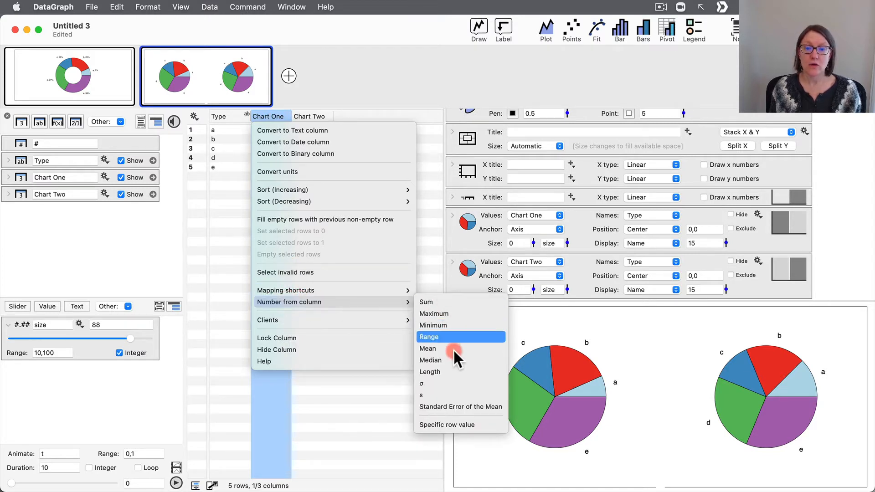
click(433, 301)
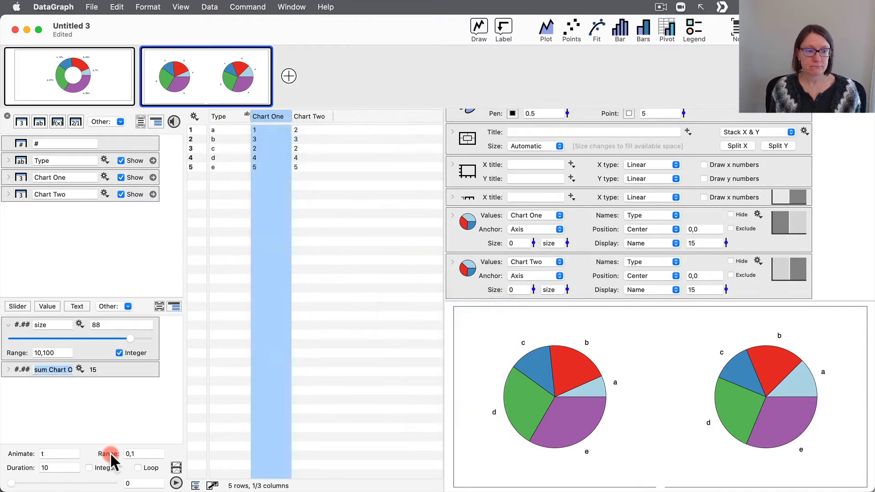
Create a number variable holding the sum of the Chart Two column.
click(311, 115)
click(311, 115)
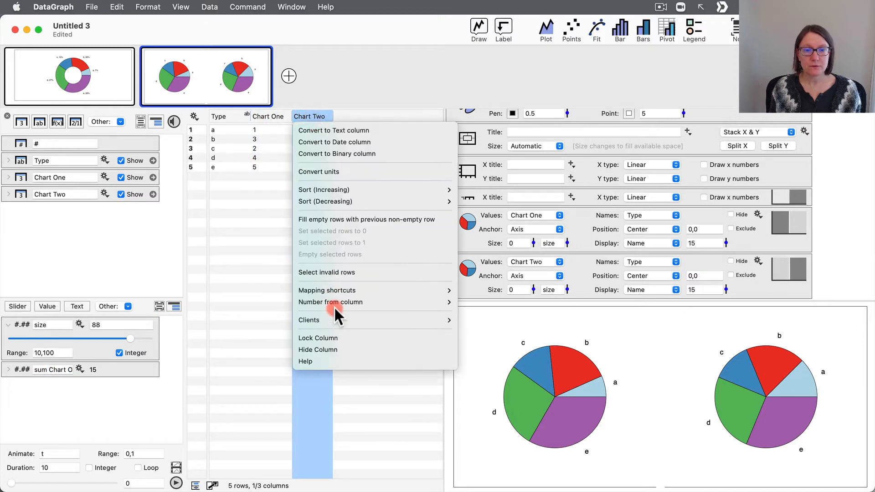
mouse_move(446, 301)
click(489, 300)
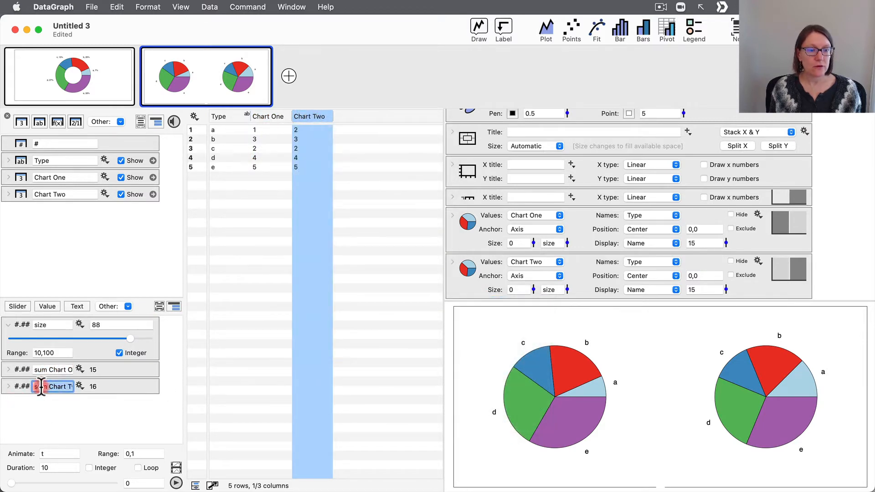
click(85, 414)
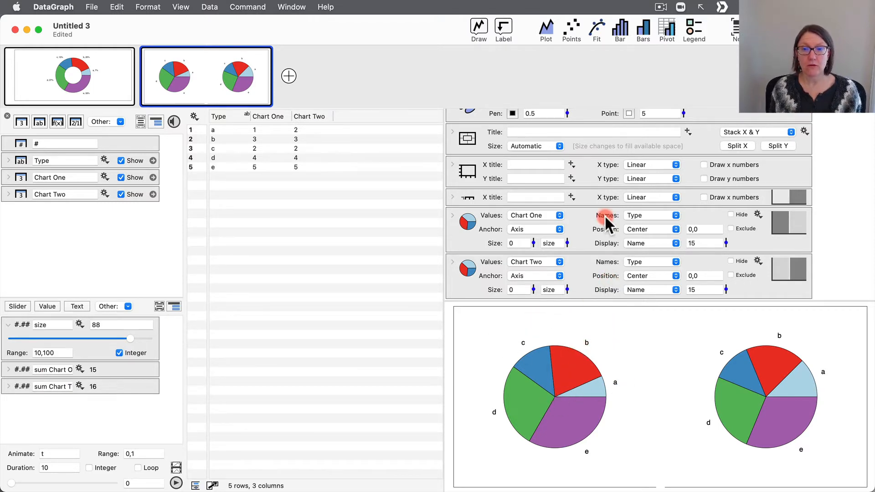
Add a Text label to the graph and move it to an offset of 6,4 from the upper left corner.
scroll(576, 228, up, 2)
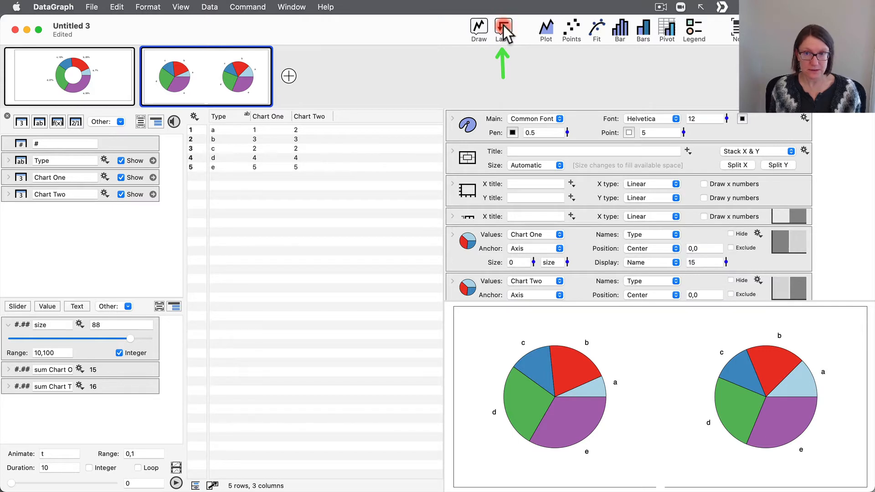
click(503, 27)
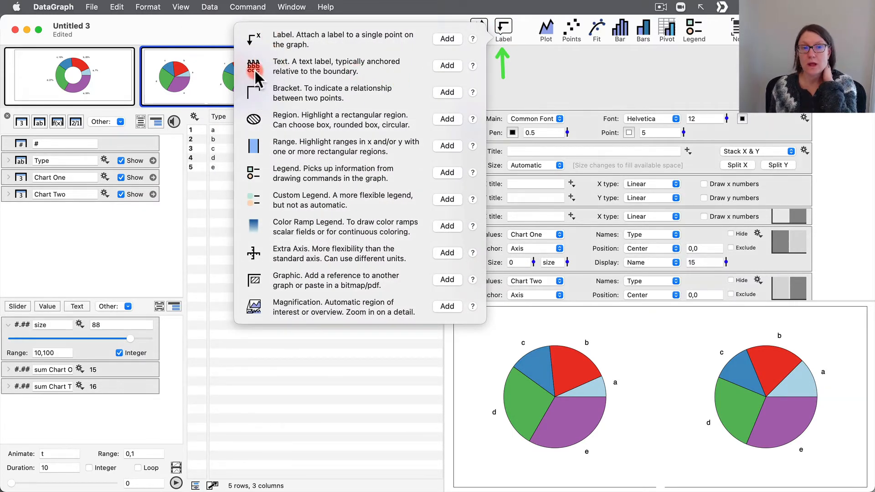
click(446, 65)
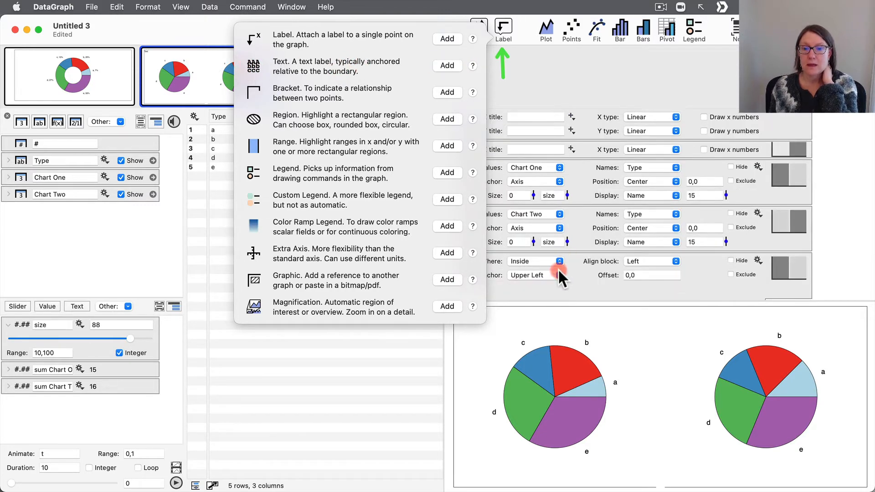
click(563, 289)
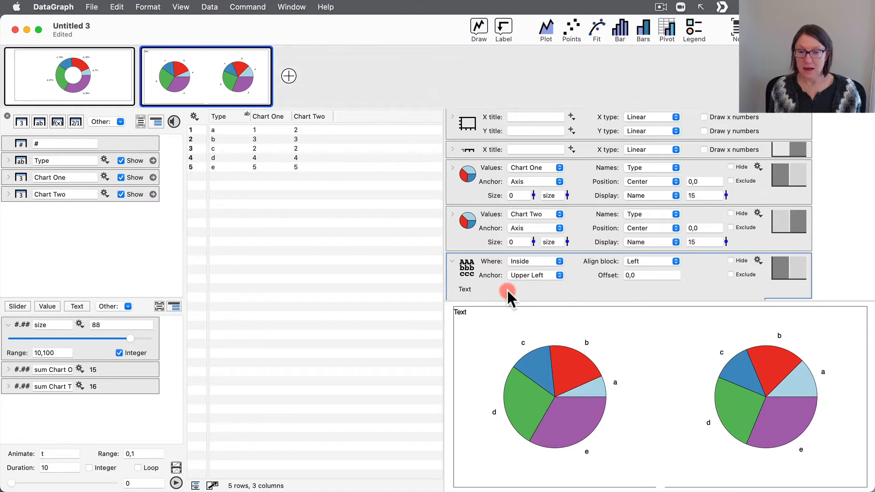
click(485, 280)
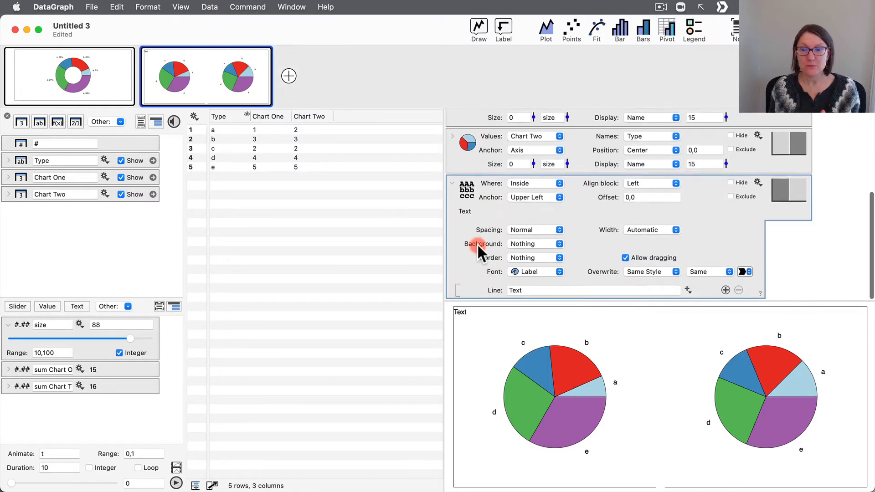
click(523, 290)
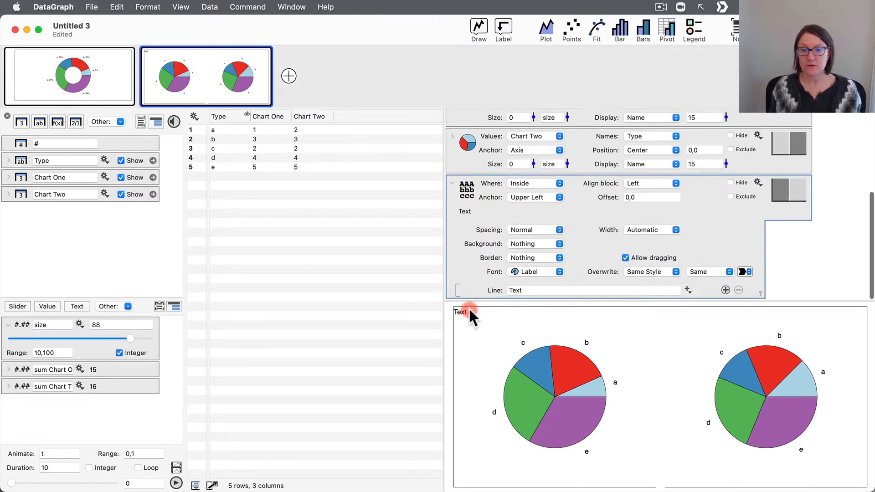
mouse_move(469, 309)
mouse_down()
mouse_move(504, 332)
mouse_move(466, 313)
mouse_up()
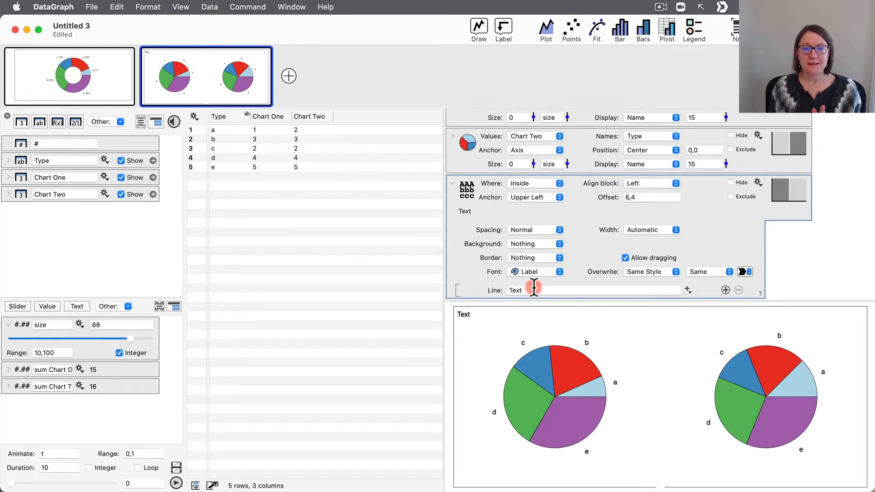
Try the fixed text "Total = 15" as the label's line, and undo the 15.
drag(37, 369, 102, 368)
click(91, 369)
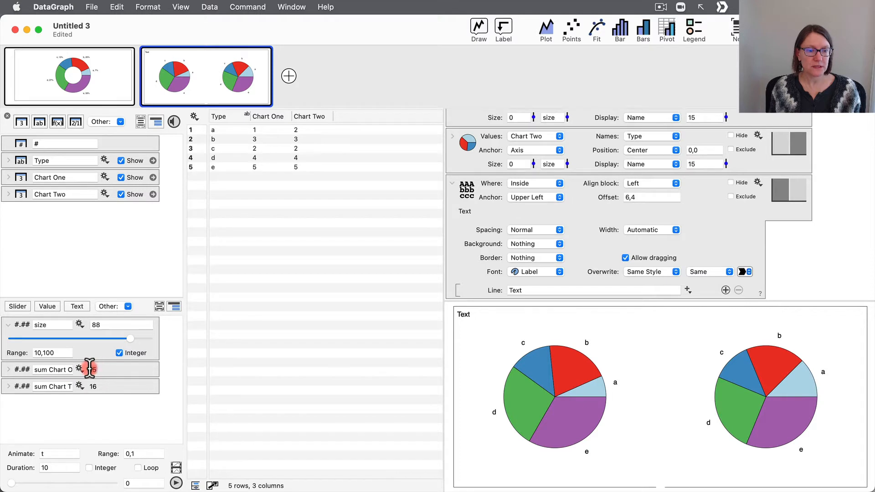
drag(536, 291, 493, 290)
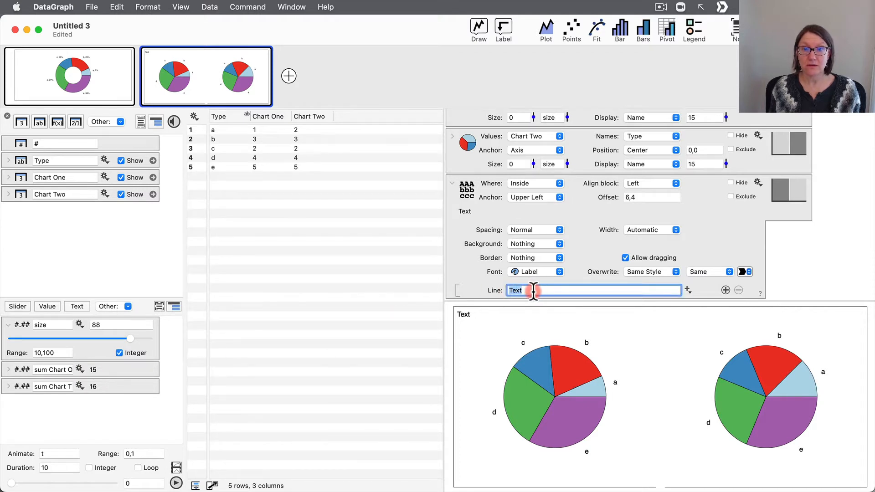
text(Total)
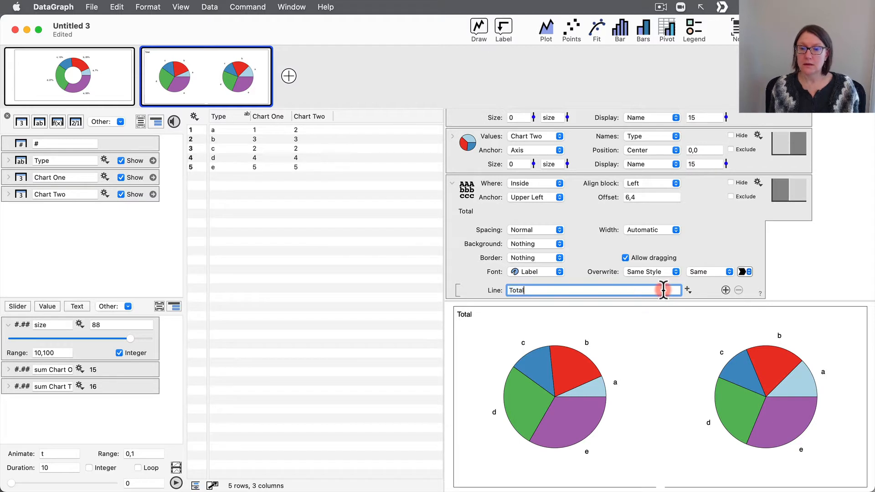
click(614, 292)
text(=)
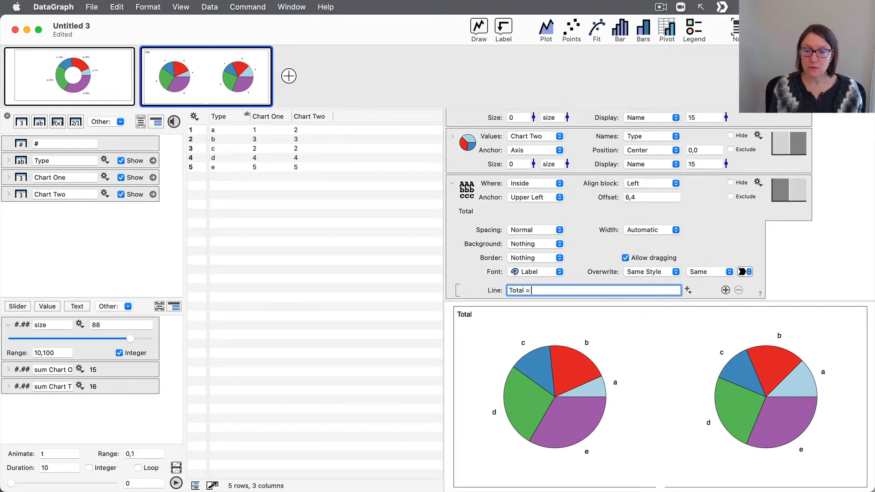
click(553, 290)
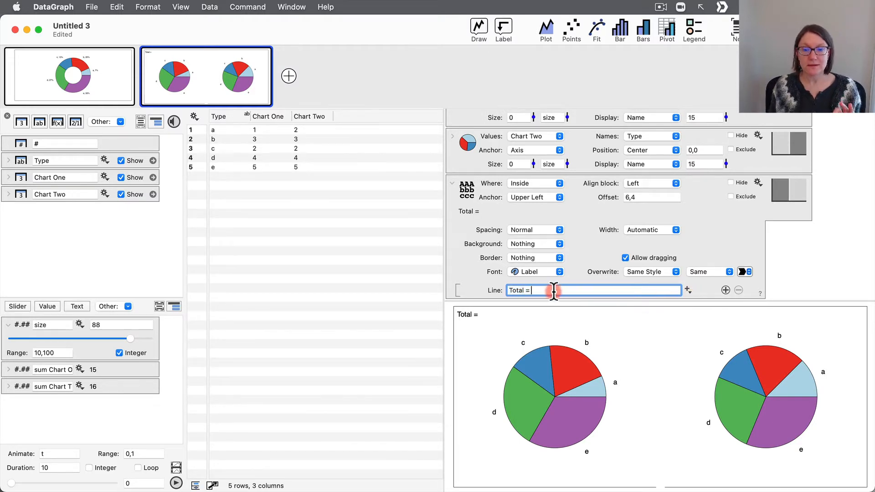
text(15)
key(Return)
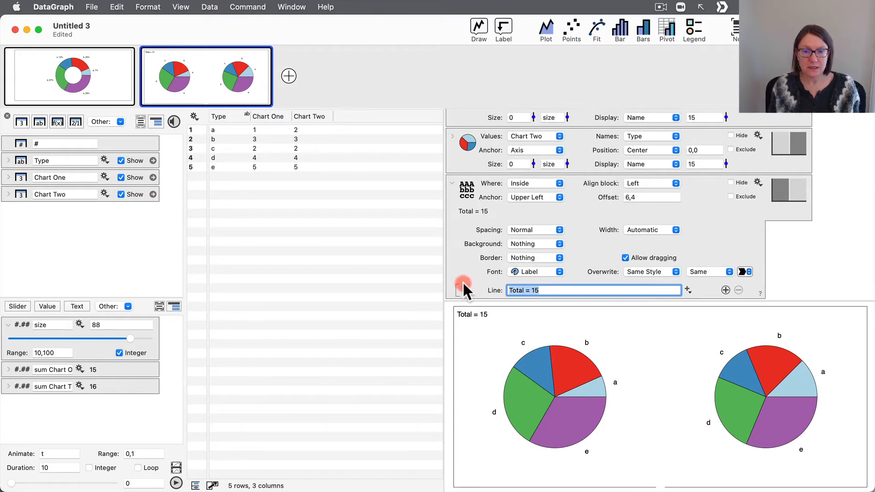
key(super+z)
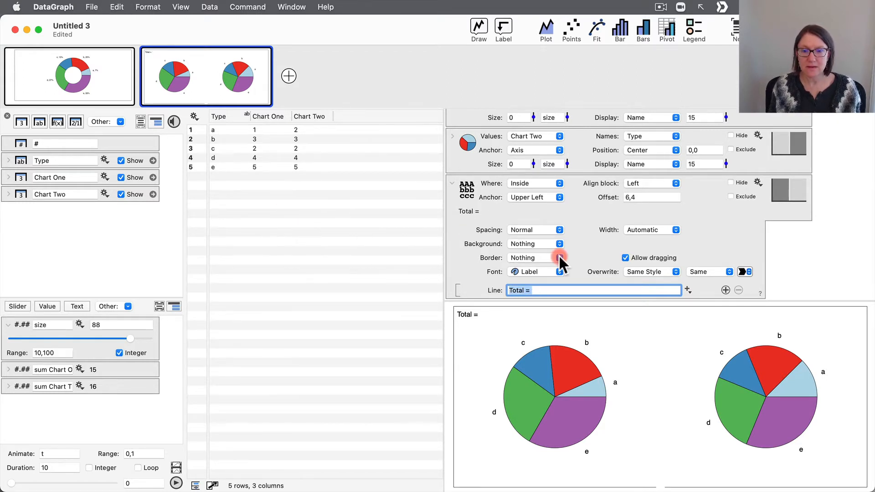
Make the label's line read "Total =" followed by the sum Chart One variable, and move the label to offset 25,13.
click(686, 291)
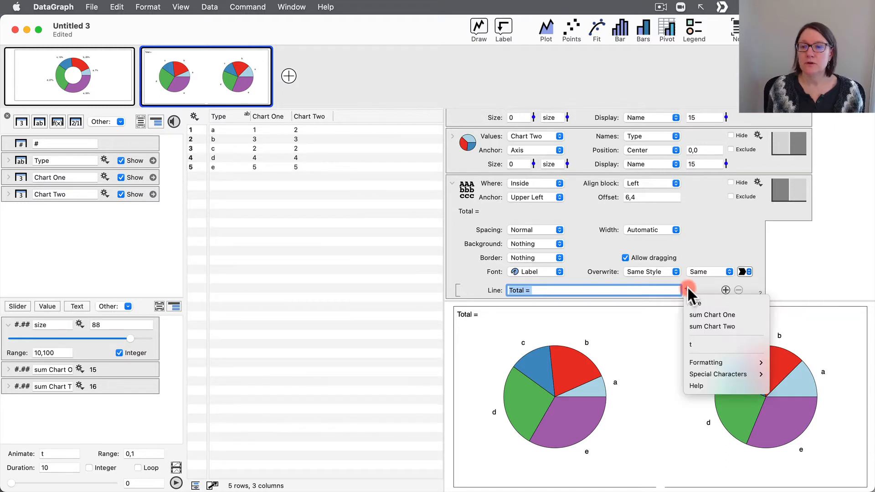
click(726, 314)
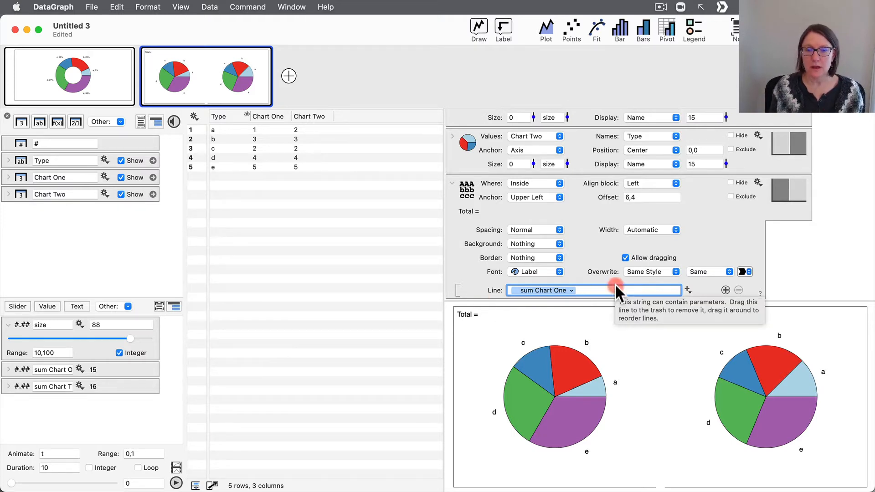
key(Return)
click(598, 294)
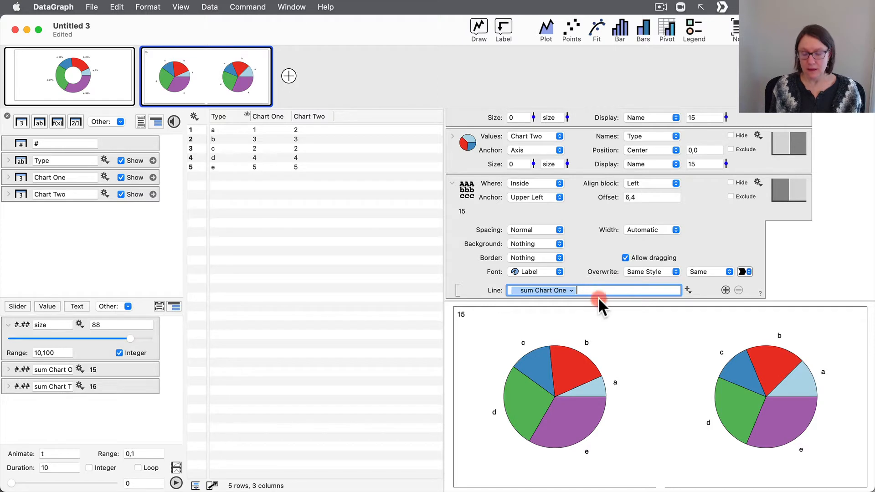
text(Total =)
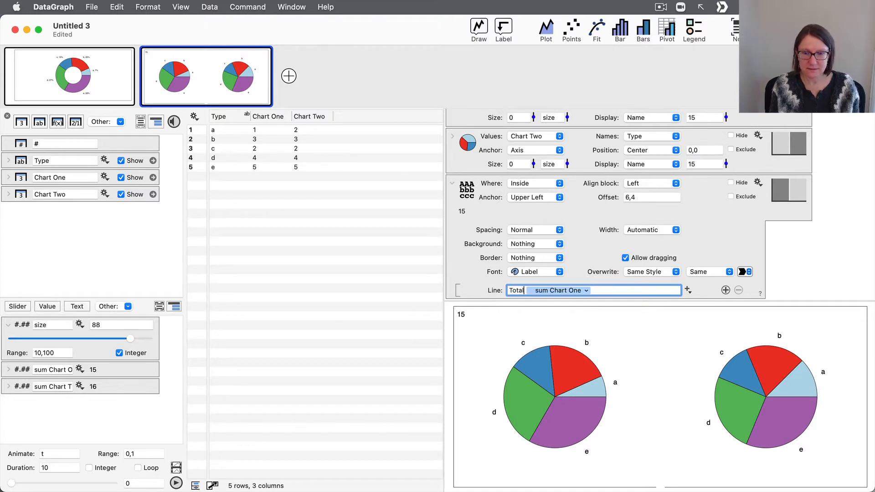
key(Return)
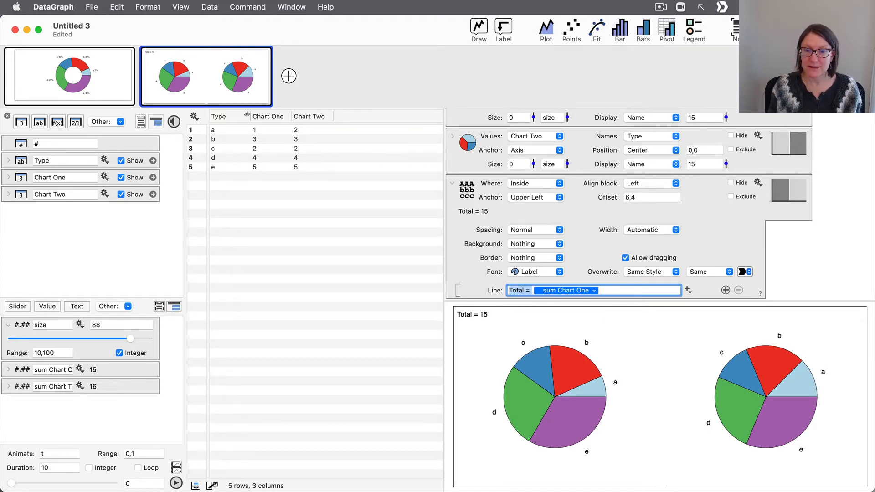
click(625, 290)
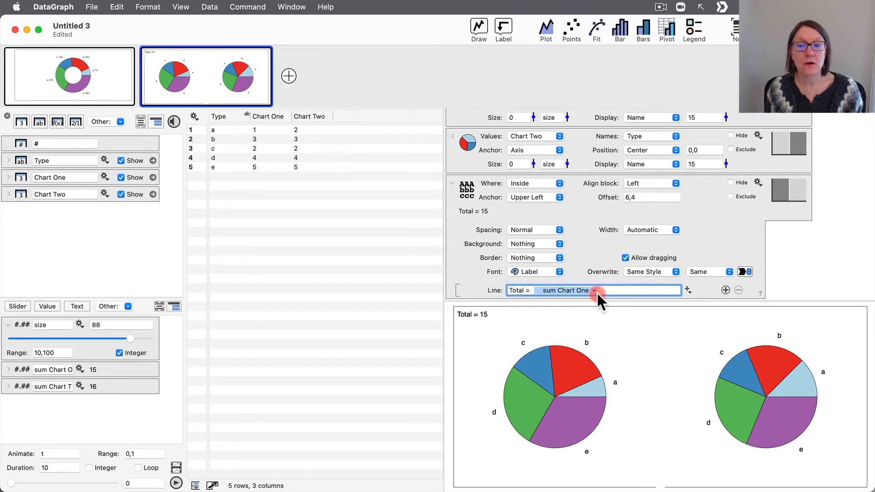
click(475, 314)
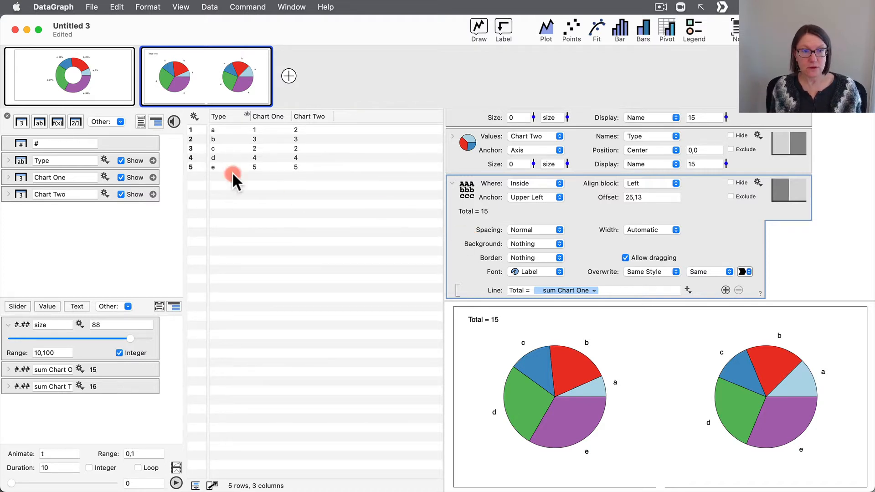
Duplicate the Total text label by copying and pasting its command.
click(117, 7)
click(119, 69)
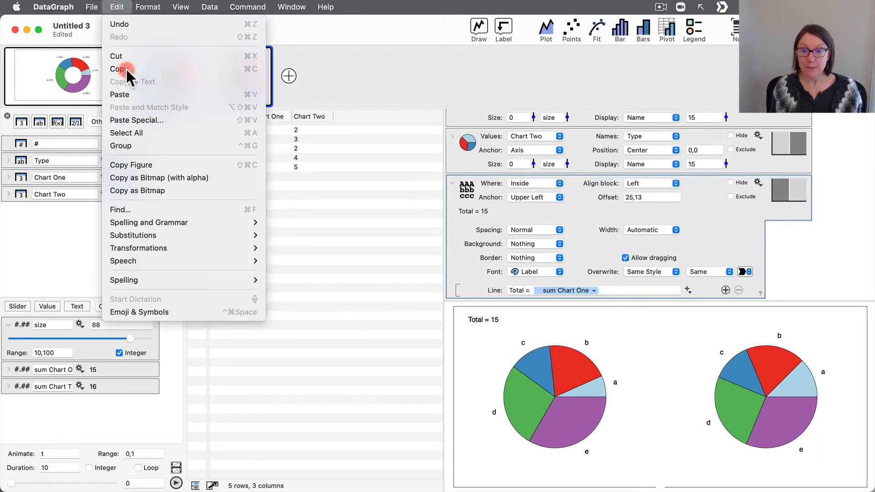
click(119, 7)
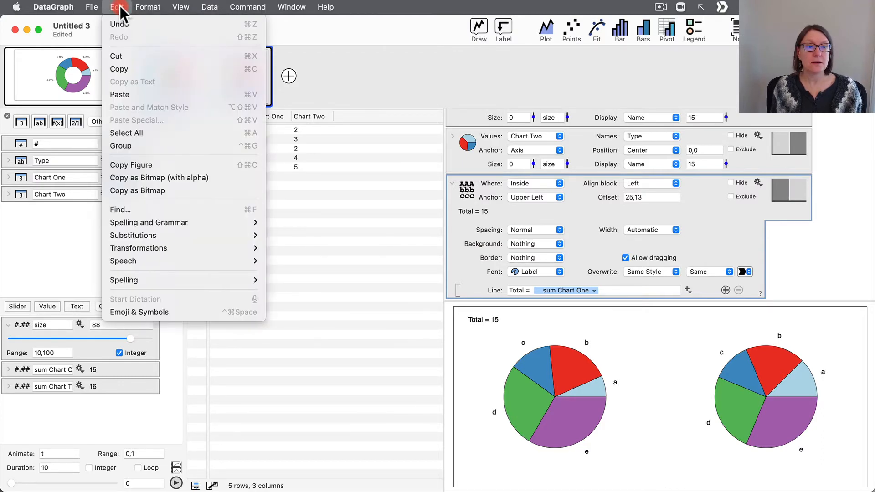
click(119, 94)
click(490, 220)
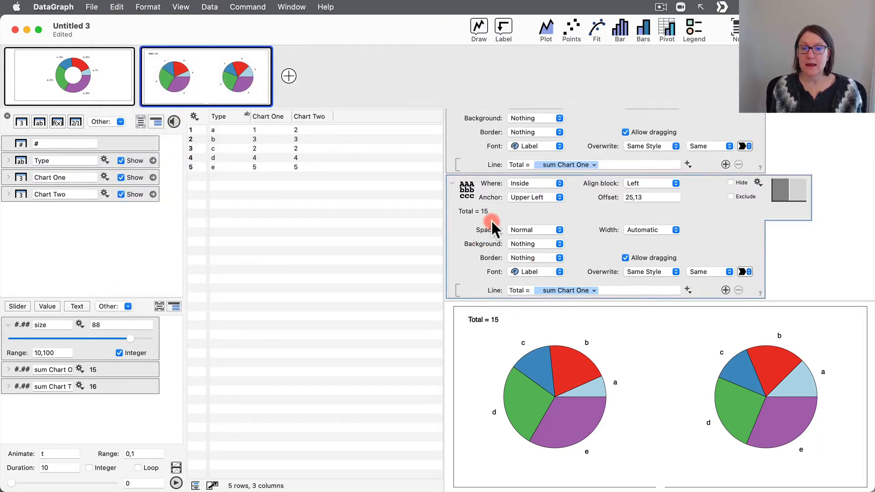
Assign the duplicated Total label to the Chart Two pie's panel and move it to offset 34,14.
scroll(495, 212, up, 2)
scroll(496, 211, down, 1)
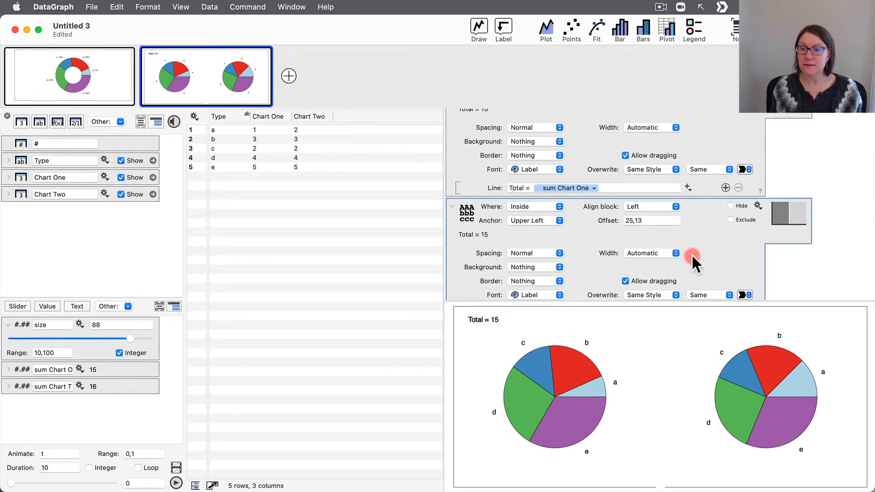
click(797, 213)
drag(691, 318, 697, 319)
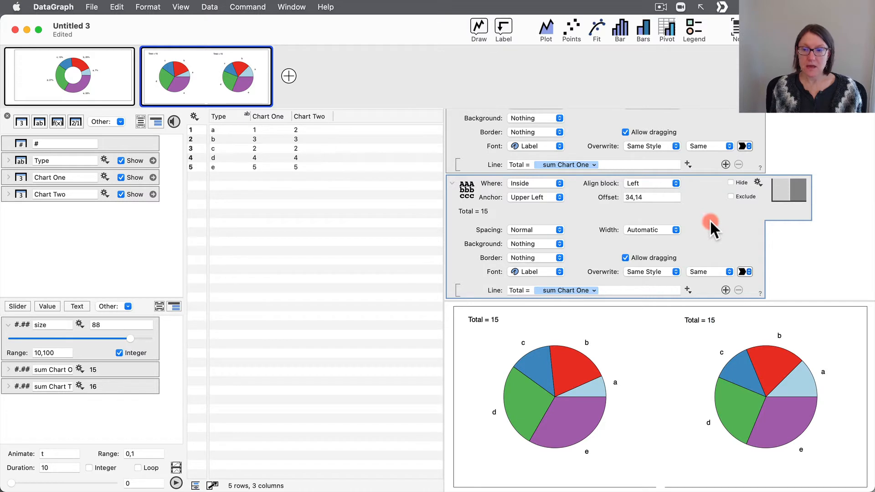
Replace the variable in the Chart Two label's line with sum Chart Two, and move the Chart One label to offset 25,21.
click(602, 290)
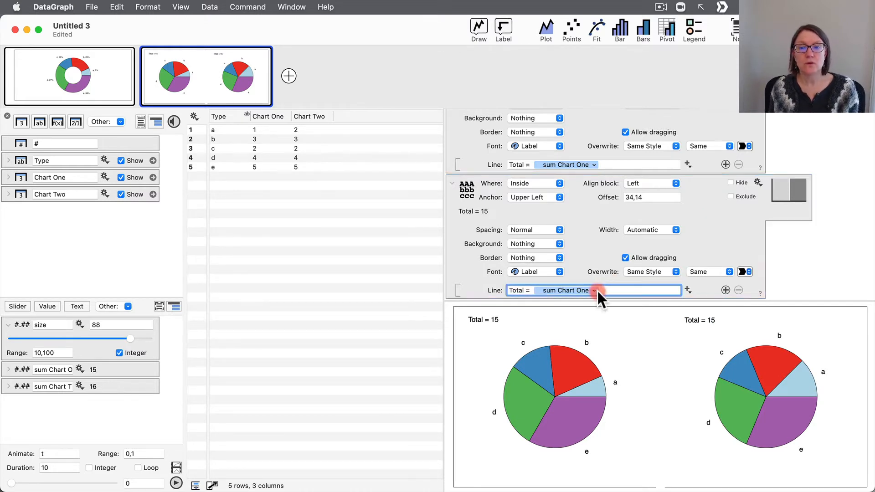
click(594, 290)
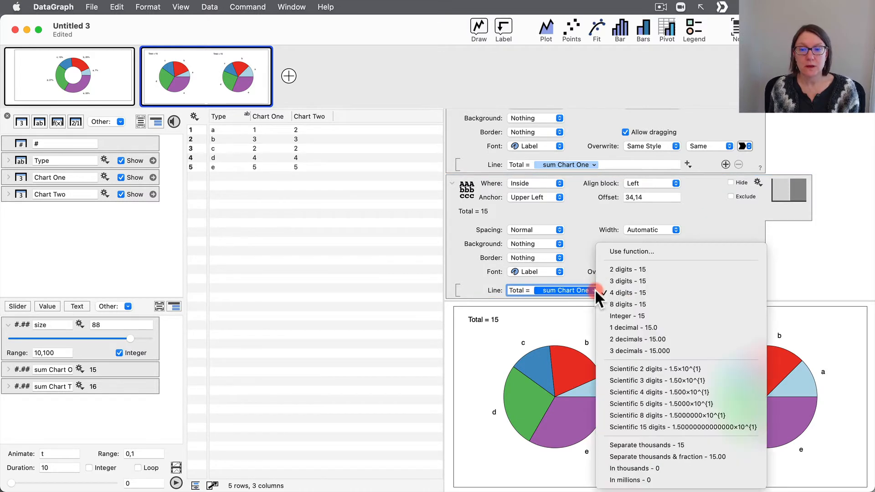
click(570, 289)
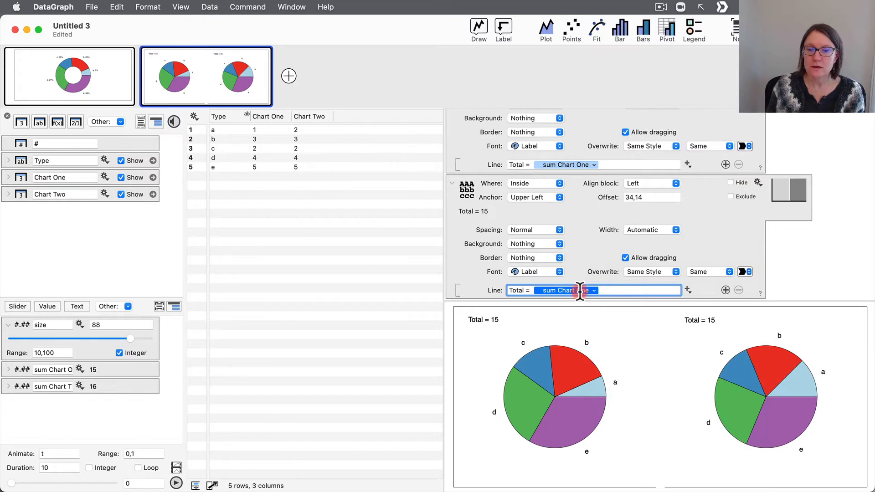
key(BackSpace)
click(687, 290)
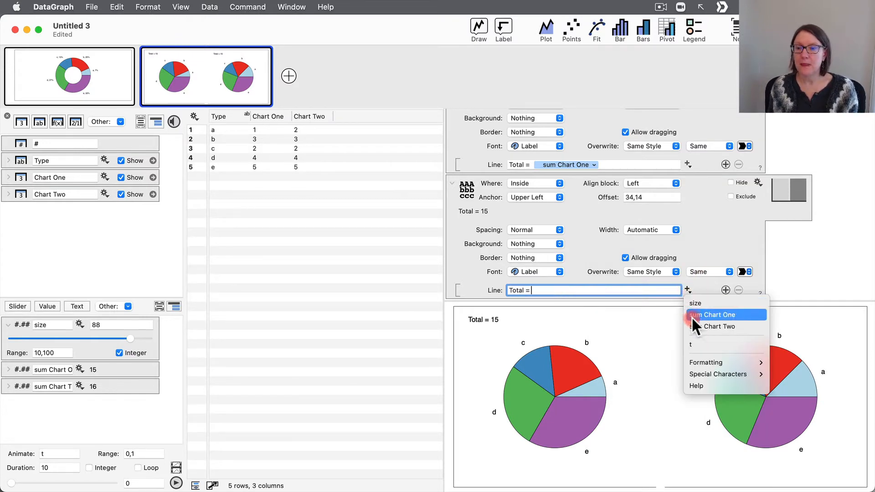
click(691, 321)
key(Return)
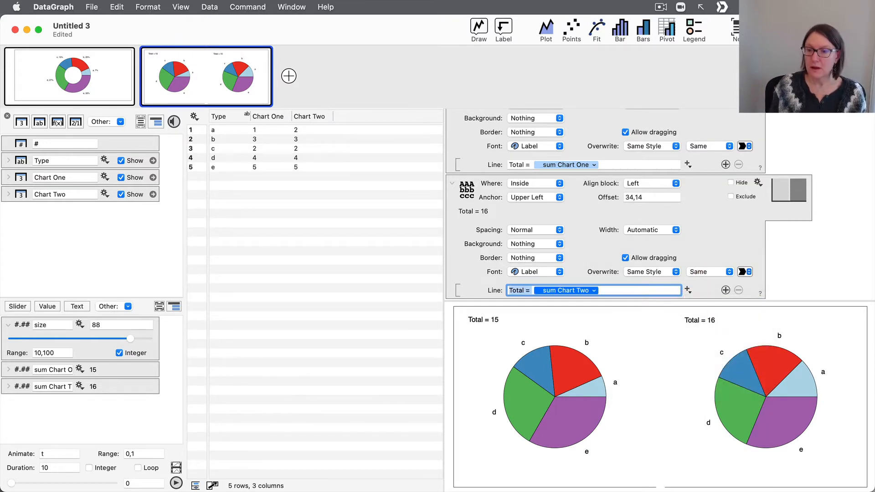
click(693, 319)
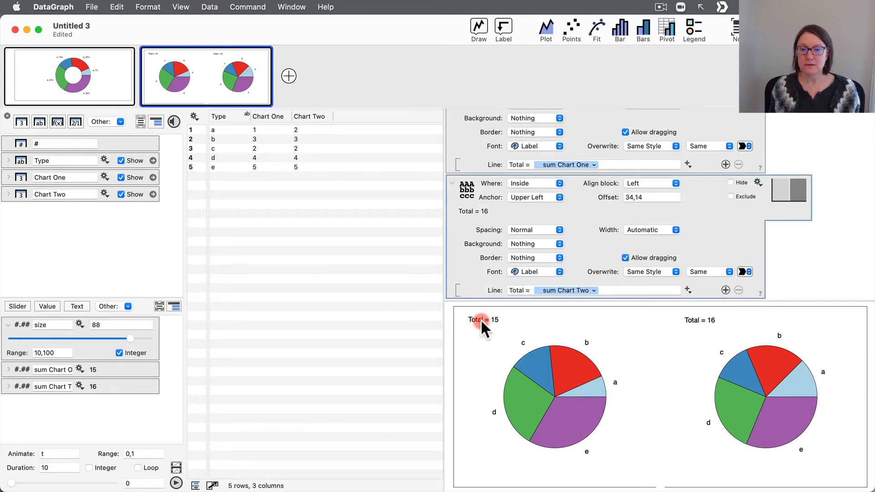
drag(481, 319, 482, 325)
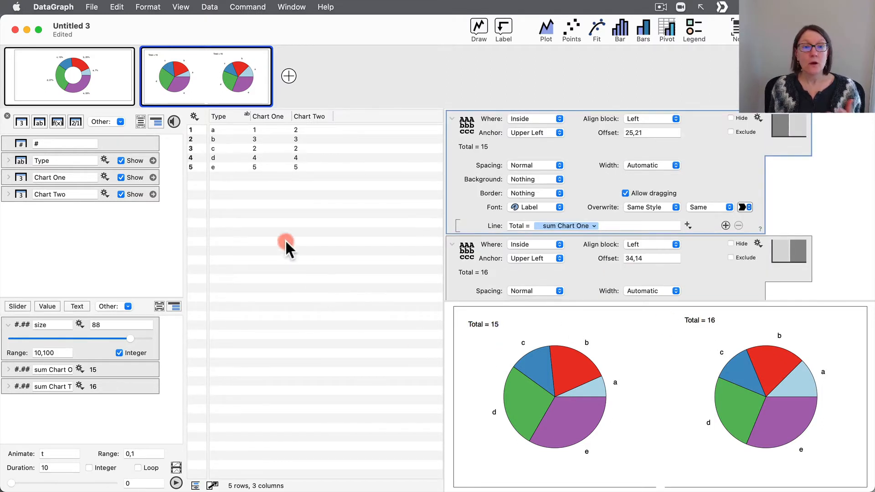
Add two rows to the Type column below e, named f and g.
click(216, 174)
text(f)
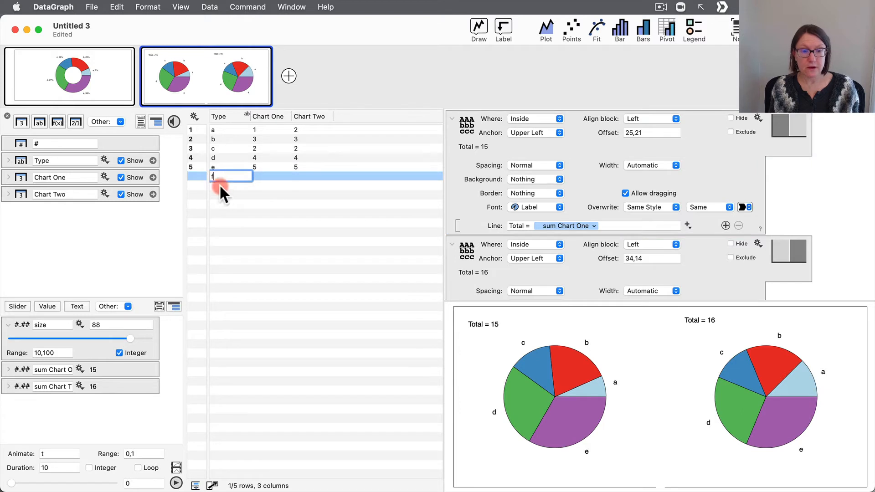
key(Return)
text(g)
key(Return)
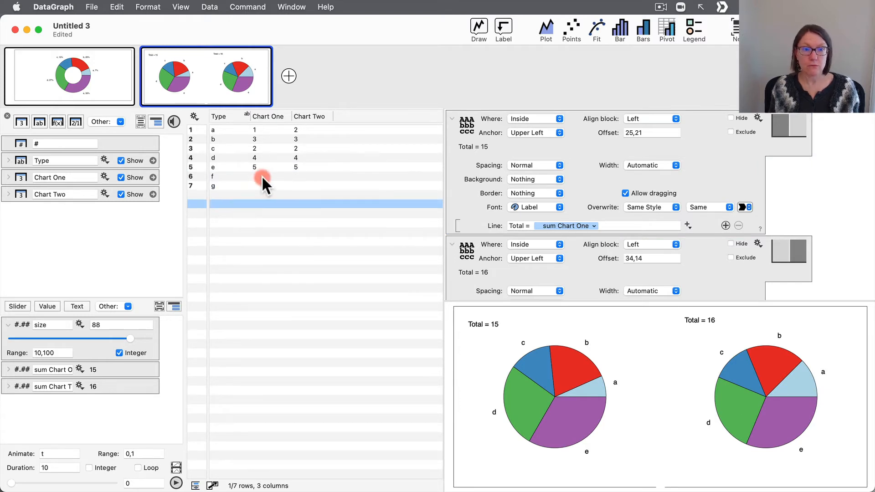
Enter Chart One values 4 for f and 10 for g, and nudge the Chart One Total label to offset 24,17.
click(262, 176)
text(4)
key(Return)
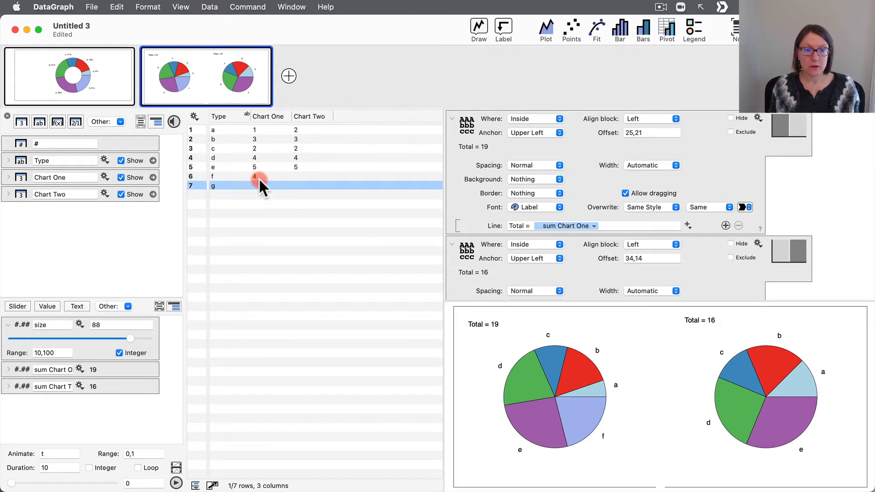
click(258, 179)
click(258, 183)
text(10)
key(Return)
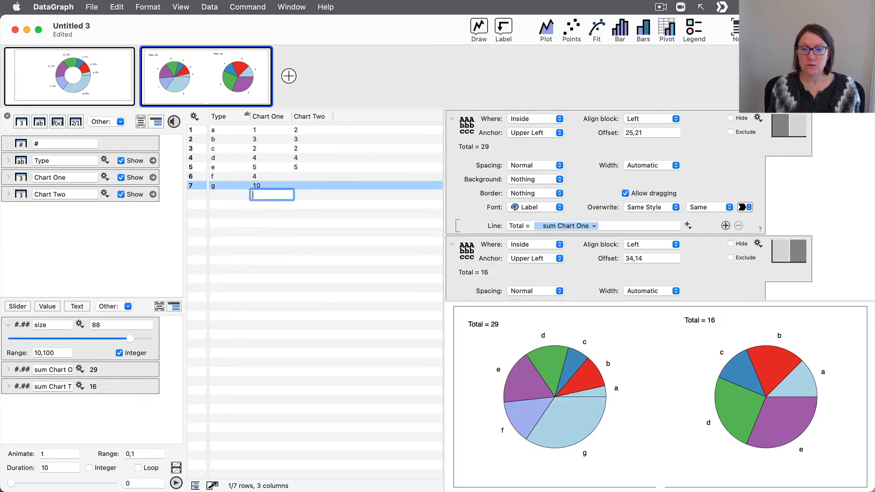
drag(494, 325, 493, 324)
click(386, 194)
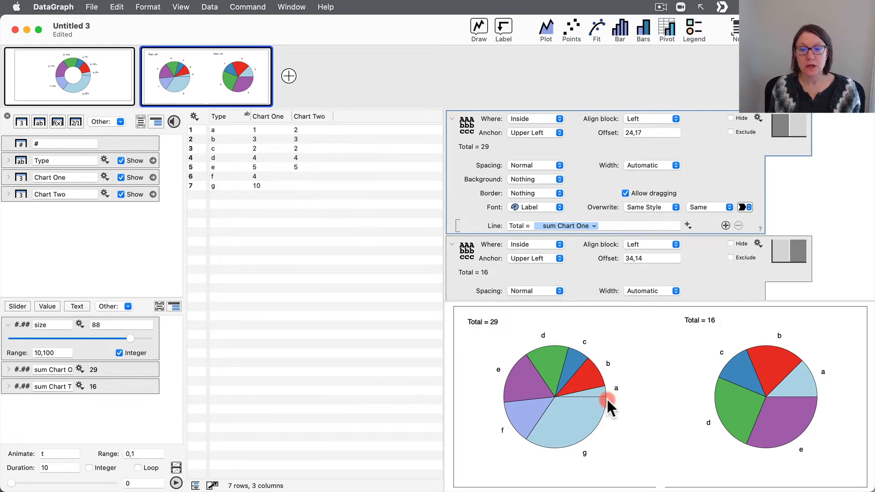
Enter Chart Two values 4 for f and 5 for g.
click(303, 177)
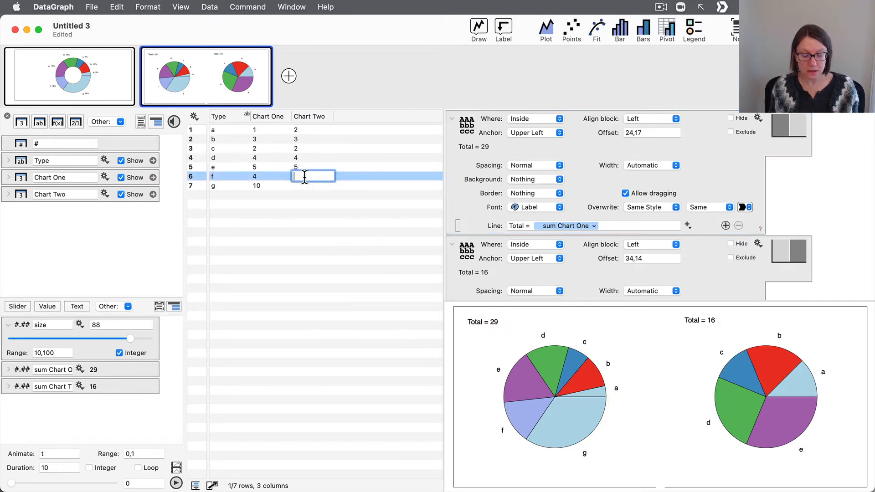
text(4)
key(Return)
text(5)
key(Return)
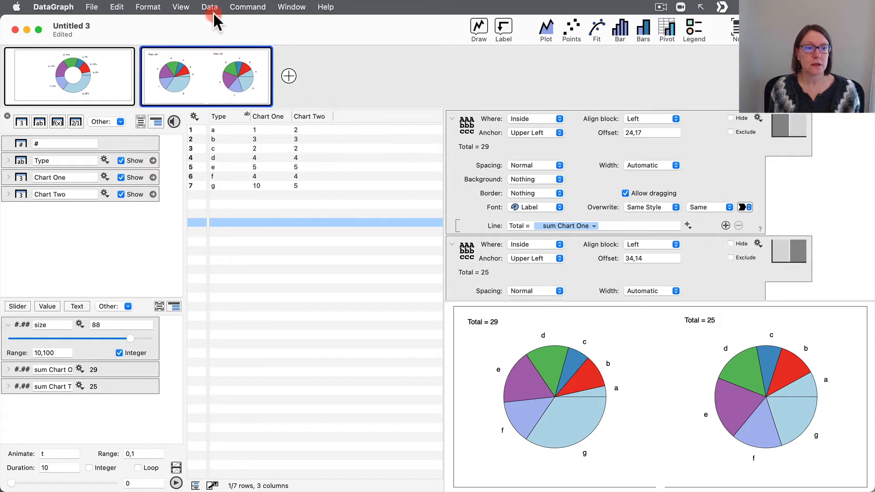
Hide the definitions and swap the window layout.
click(186, 5)
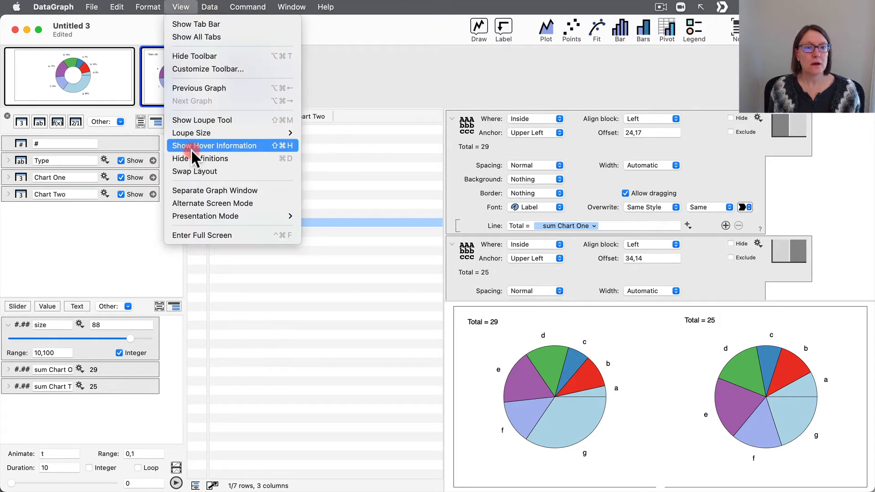
click(237, 158)
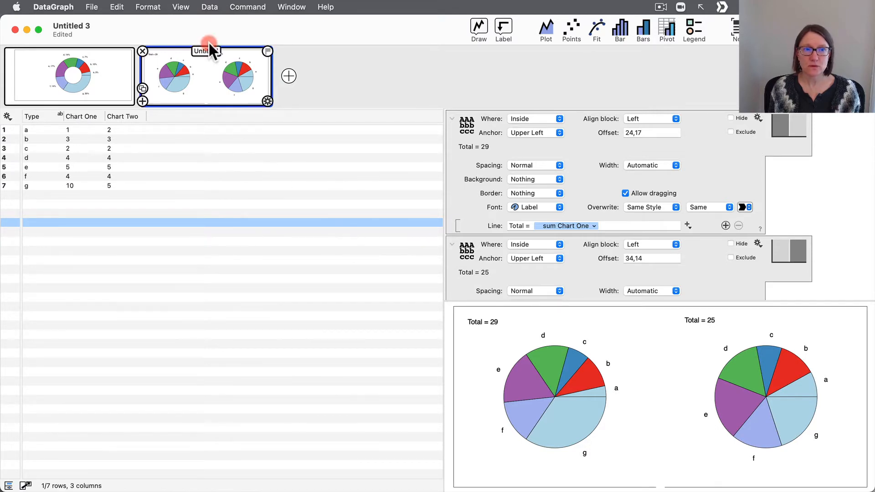
click(184, 6)
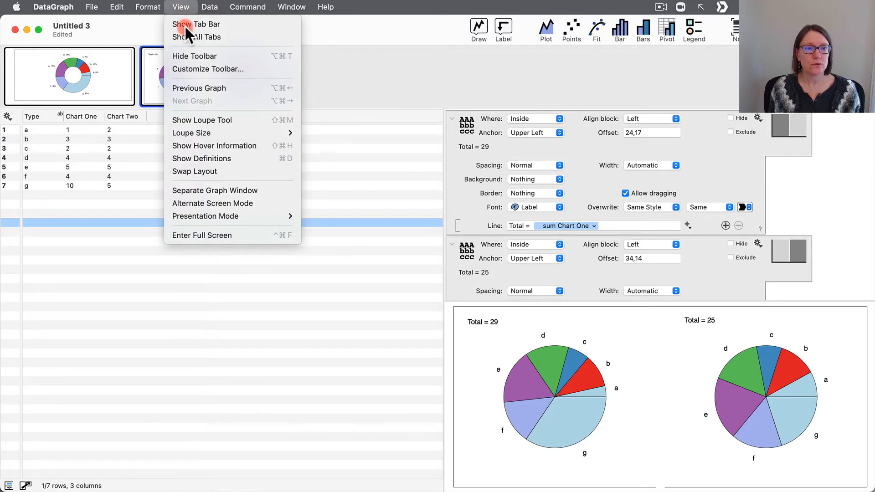
click(194, 171)
scroll(387, 331, up, 3)
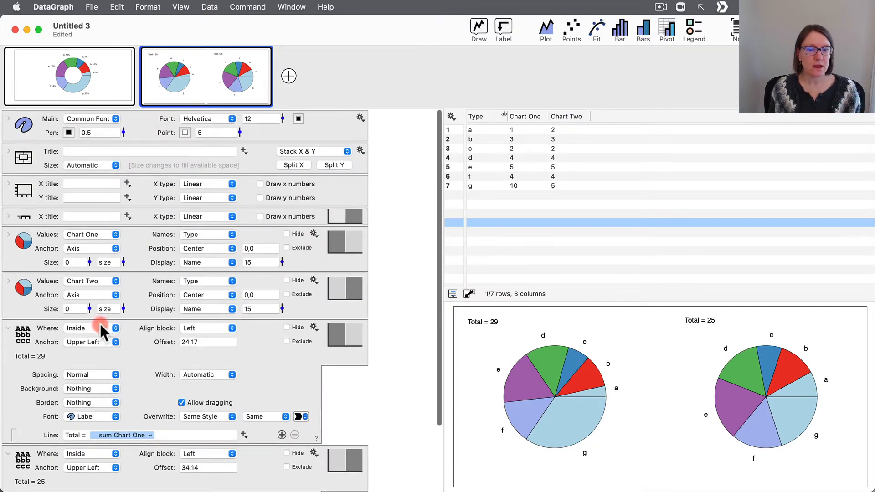
Collapse both Total label commands and expand the style settings to show the font options.
click(7, 329)
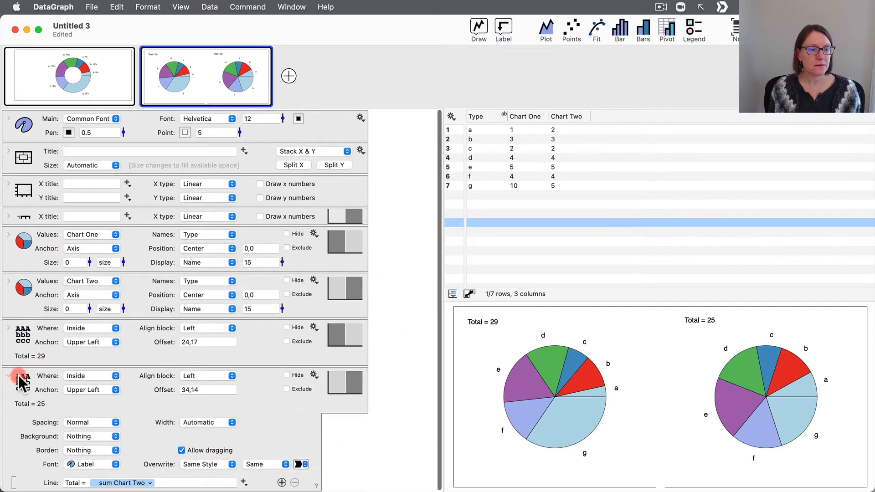
click(8, 376)
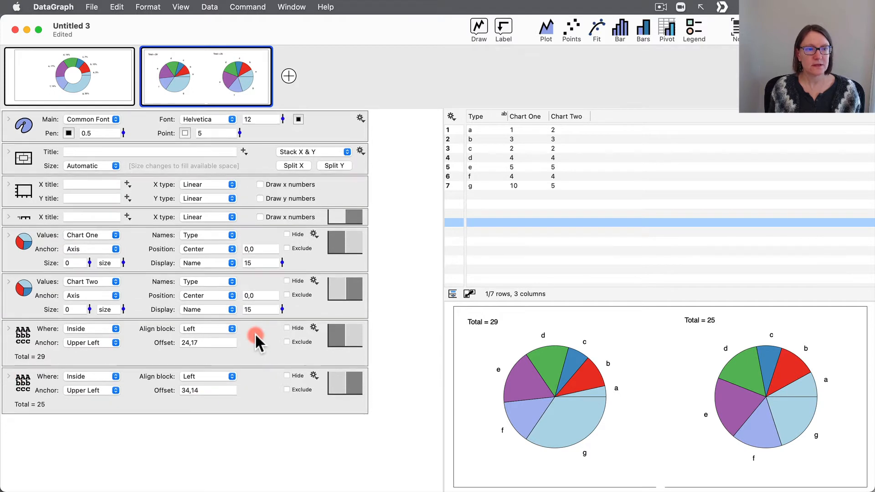
click(10, 120)
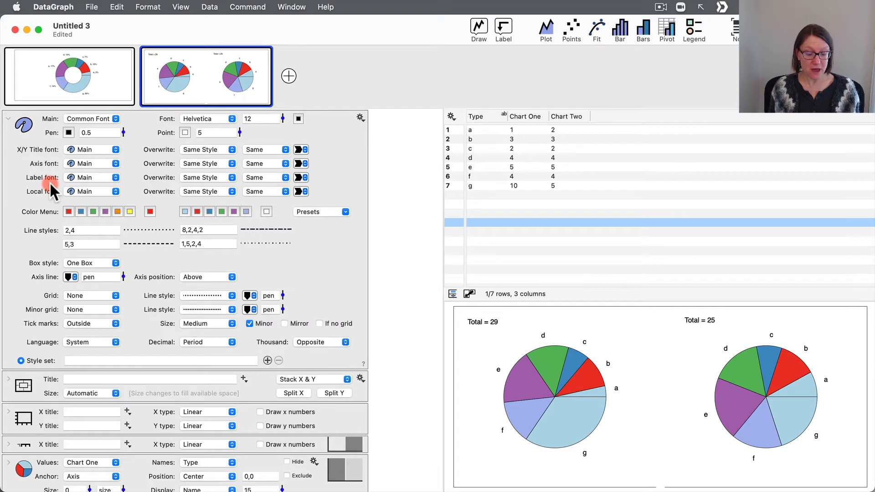
mouse_move(10, 136)
mouse_down()
mouse_move(184, 199)
mouse_move(331, 200)
mouse_up()
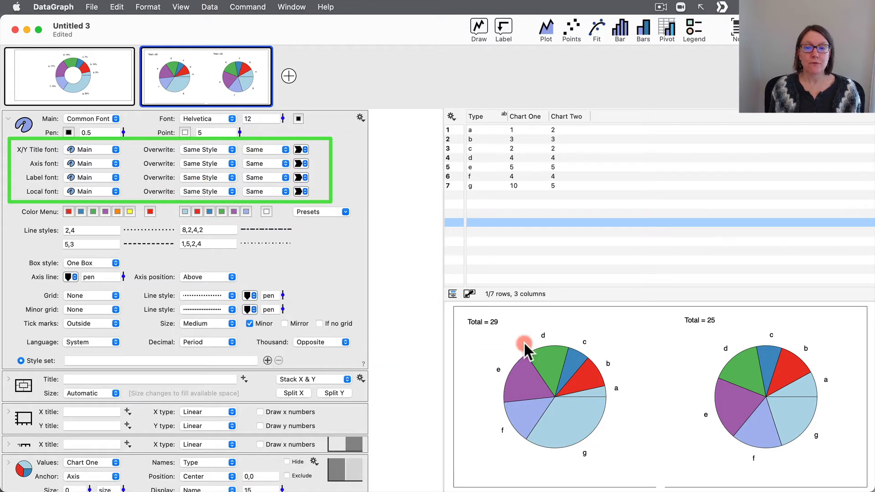
Select the Chart One Total label and expand its settings to examine which font it uses.
click(480, 320)
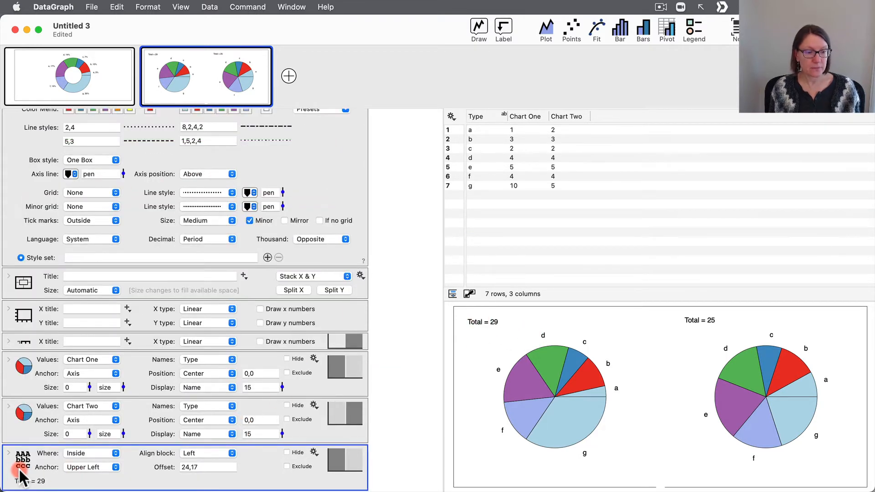
click(10, 453)
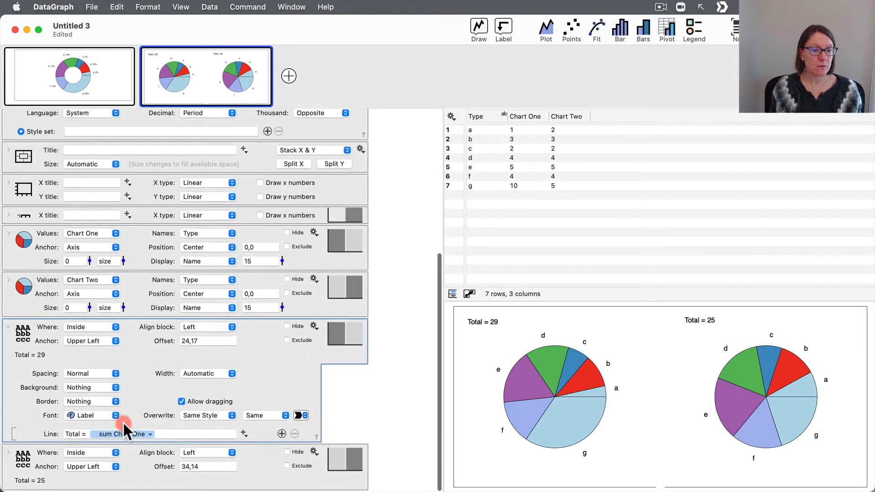
drag(16, 416, 41, 415)
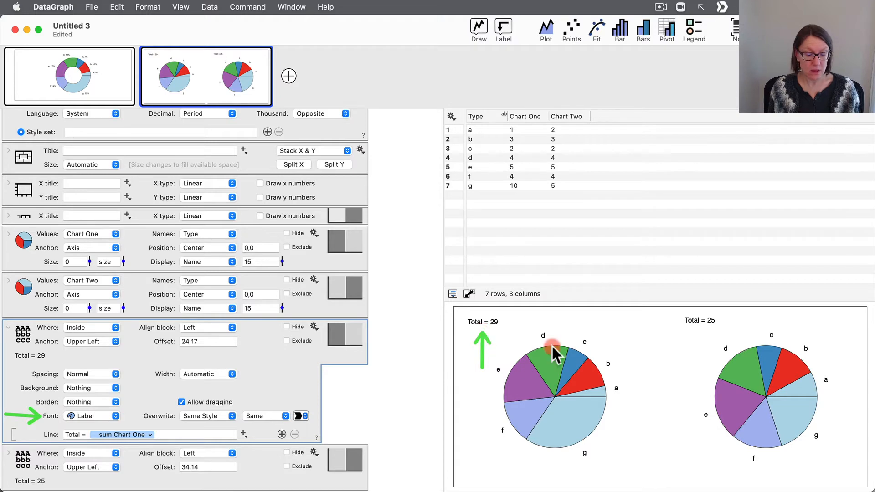
drag(697, 368, 696, 327)
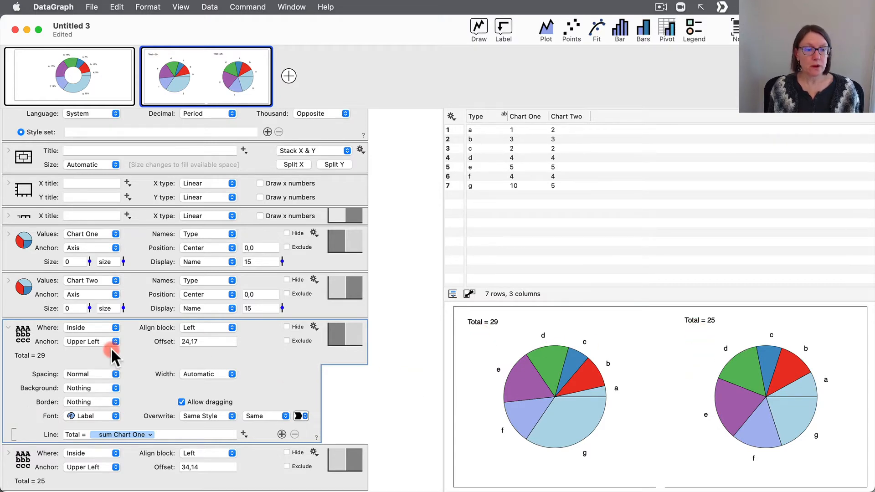
Set the color of the label font in the style settings to Line Color 1.
scroll(111, 347, up, 10)
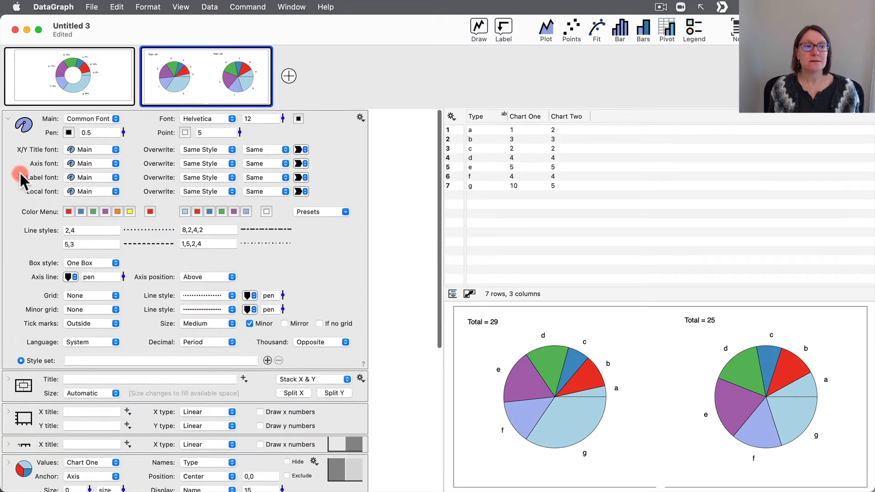
click(301, 176)
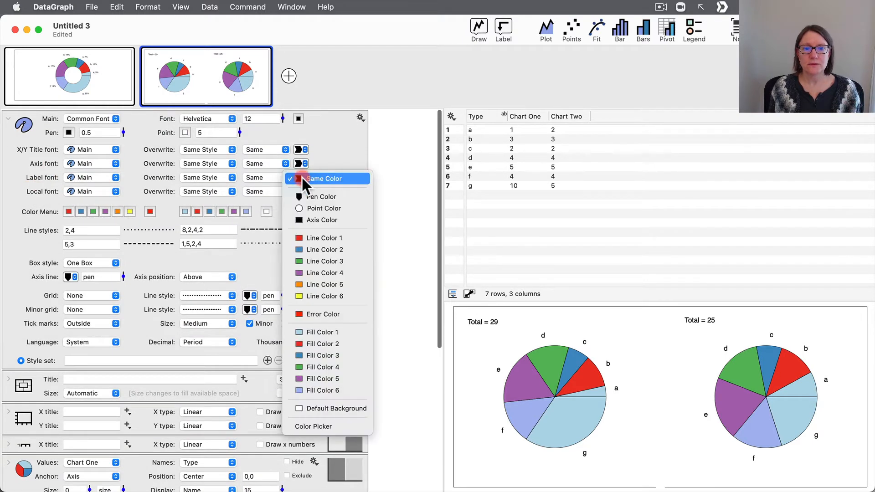
click(308, 237)
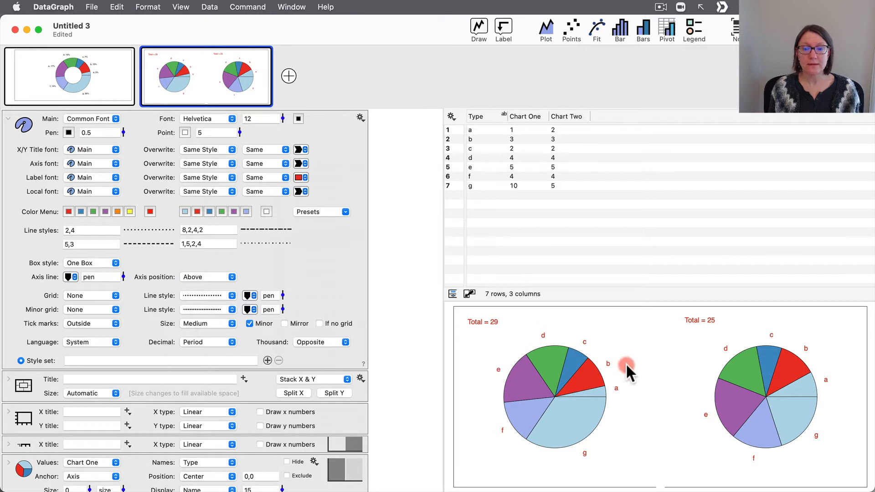
Try enlarging the label font by +30% in the style settings, and undo the size change.
click(259, 177)
click(258, 218)
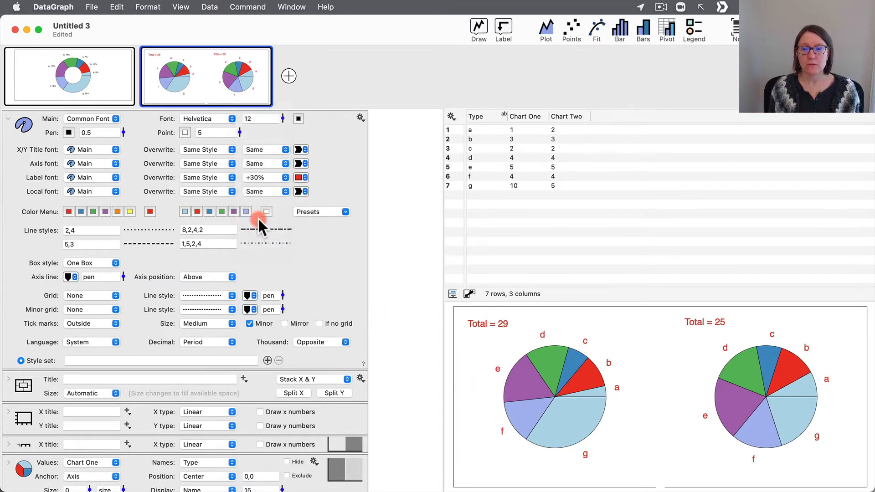
key(super+z)
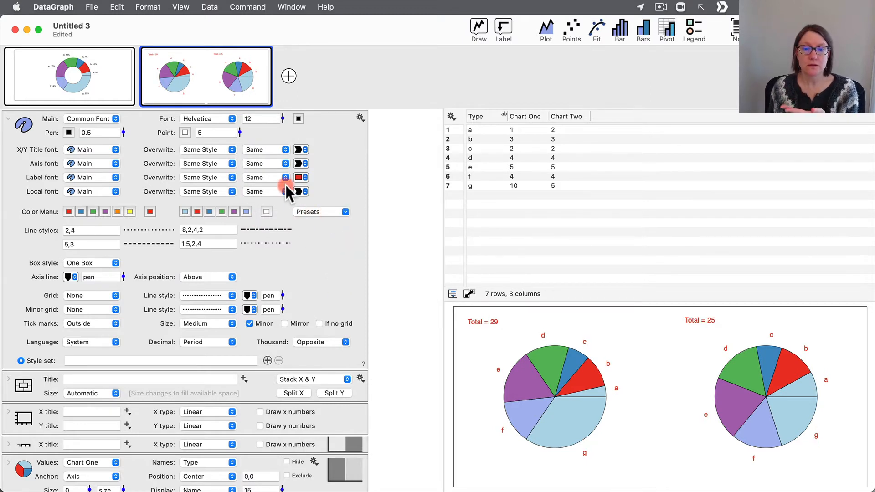
Move the Chart One Total label to offset 25,21 and change its font from Label to Local.
click(474, 321)
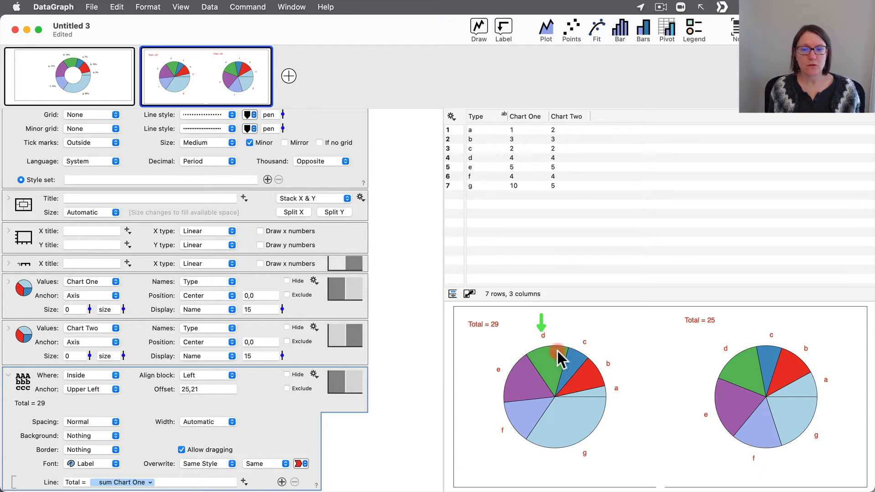
scroll(221, 395, down, 3)
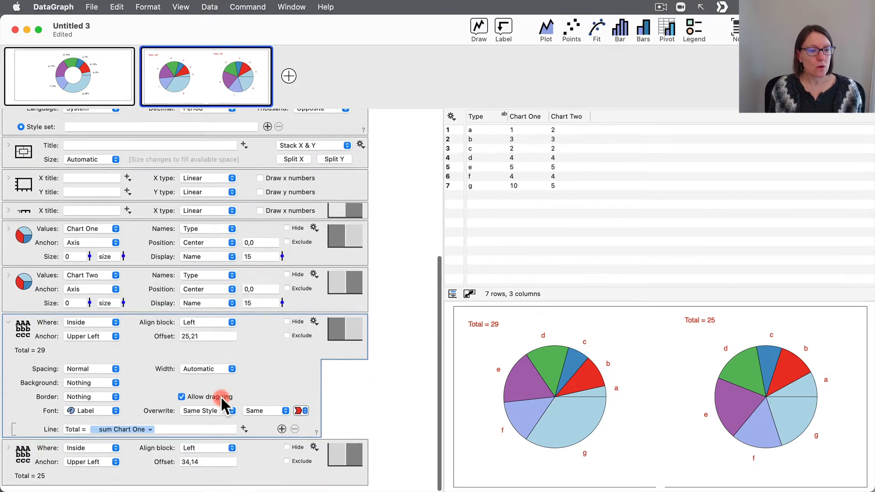
click(86, 416)
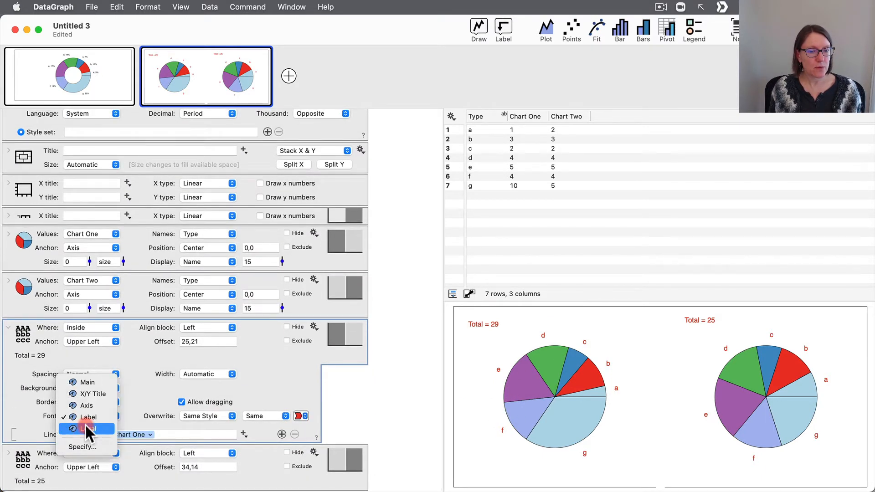
click(86, 427)
Expand the Chart Two Total label's settings and change its font from Label to Local.
click(10, 452)
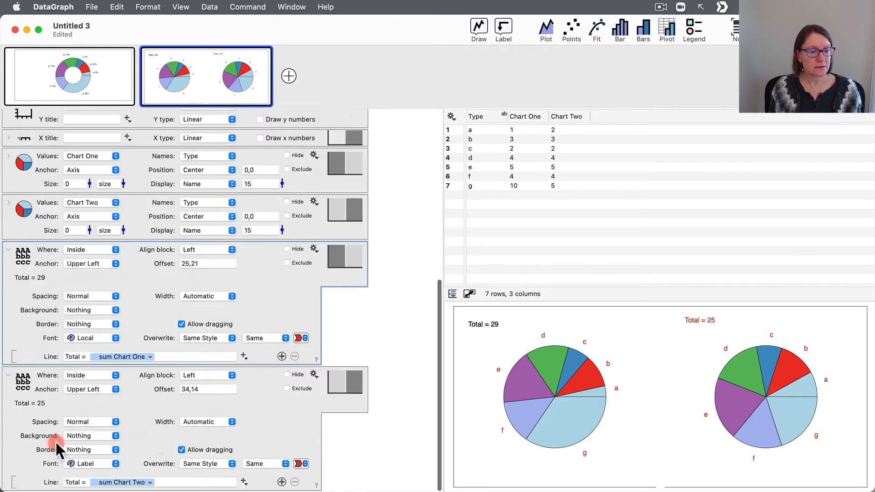
scroll(140, 442, down, 4)
click(96, 465)
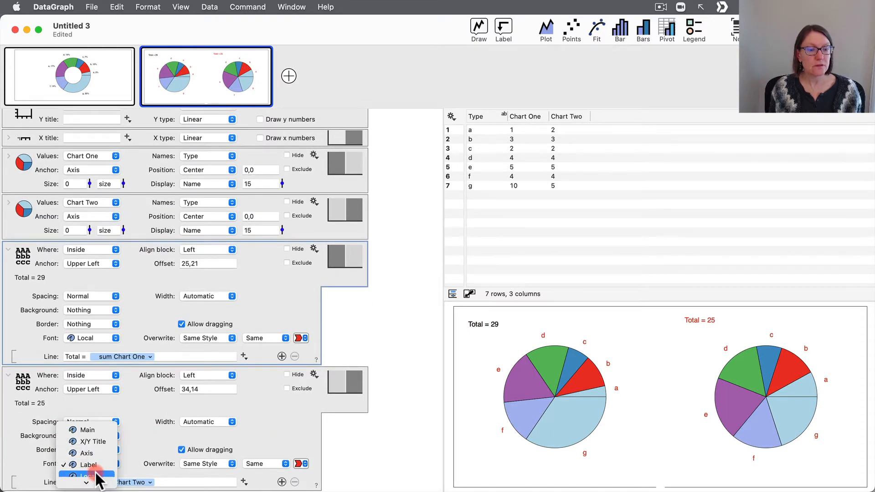
click(95, 474)
Enlarge the local font by +50% in the style settings and check the Chart One Total label.
scroll(274, 288, up, 15)
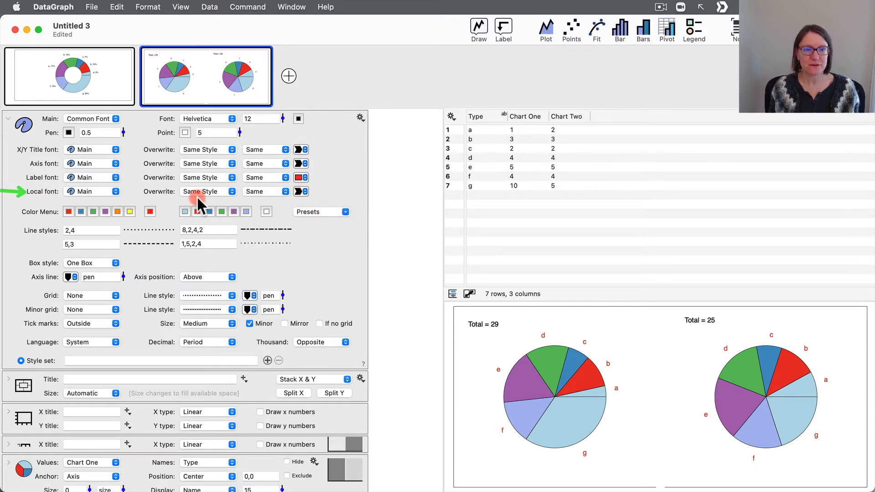
click(261, 192)
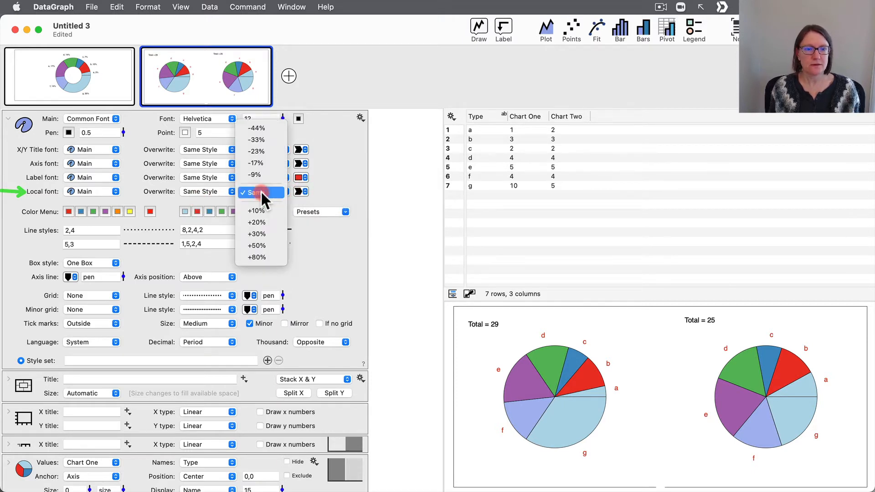
click(262, 240)
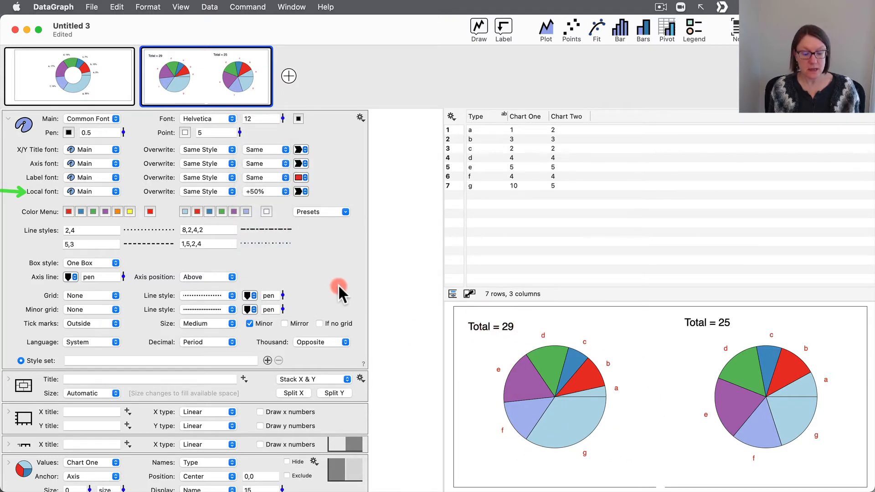
click(321, 263)
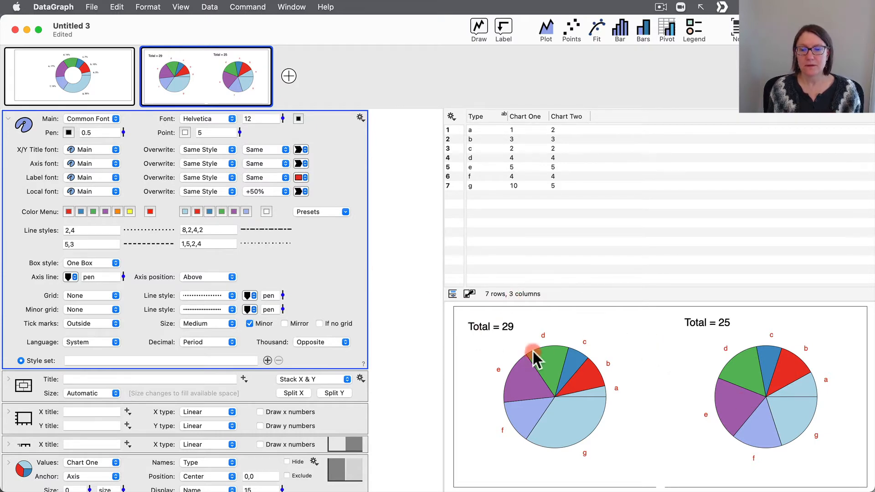
click(487, 326)
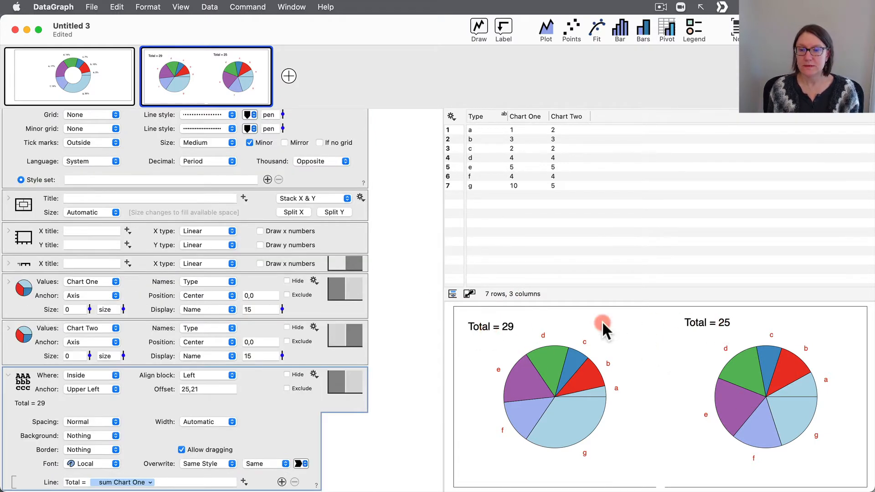
scroll(405, 332, up, 5)
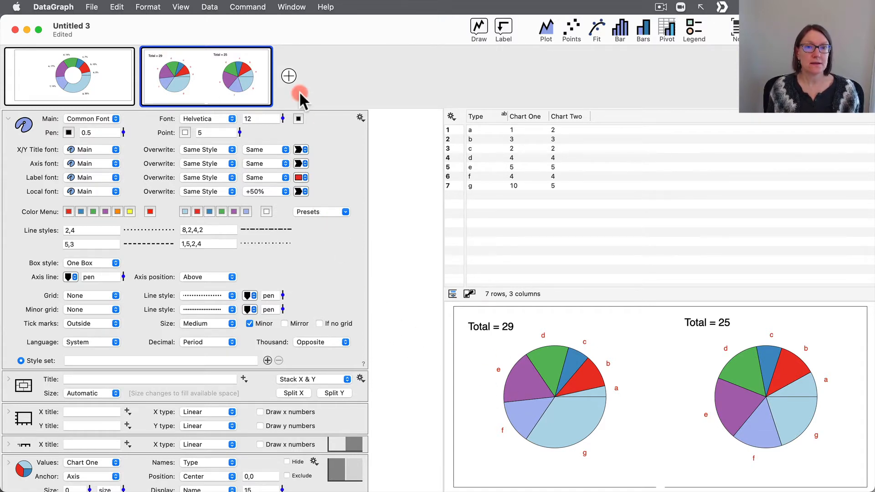
Switch to the Untitled 2 document and open its Basic graph, giving the graph and variables areas more room.
click(296, 5)
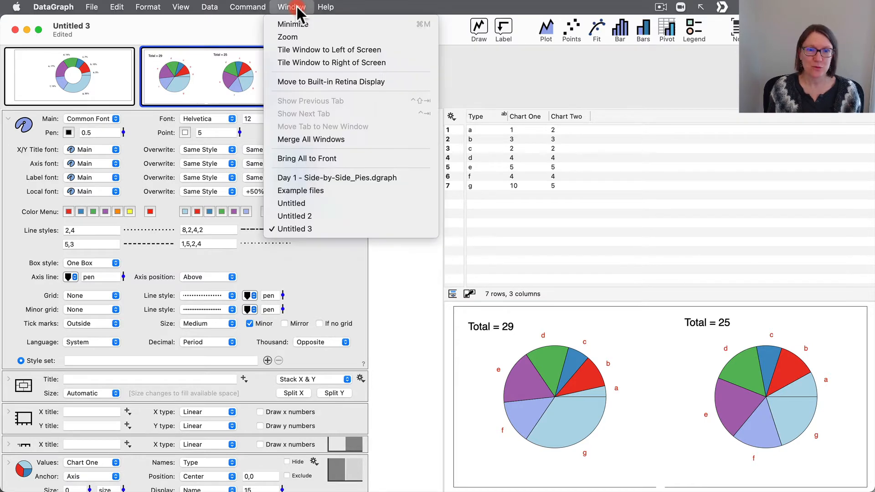
click(316, 216)
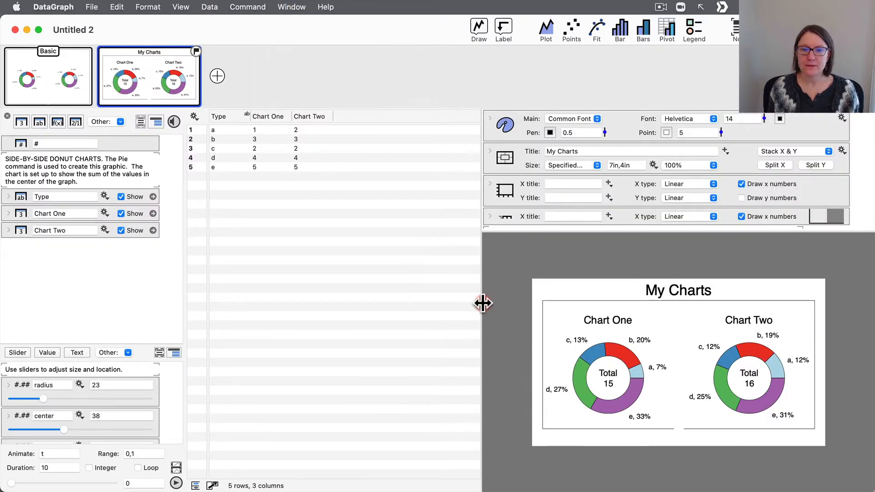
drag(481, 302, 439, 302)
drag(142, 345, 139, 280)
click(75, 81)
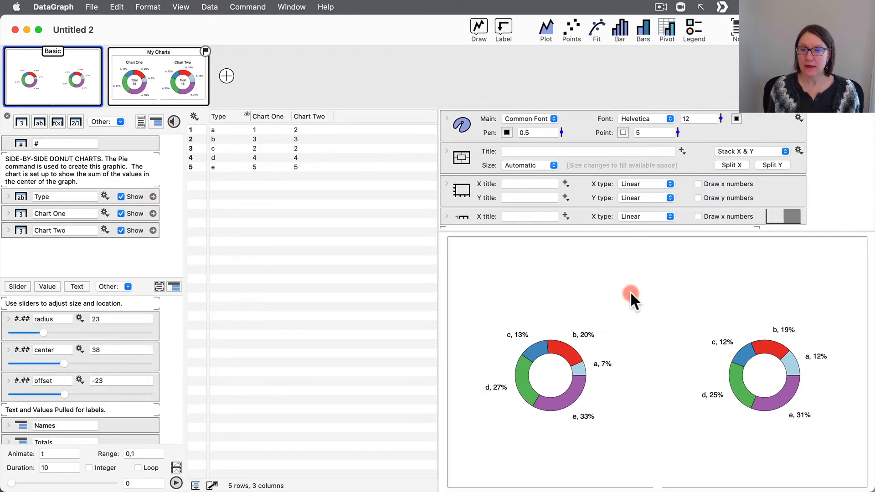
Read the Basic graph's notes on the Split-X axis and the three slider variables, highlighting the sentence about the sliders.
drag(619, 230, 637, 330)
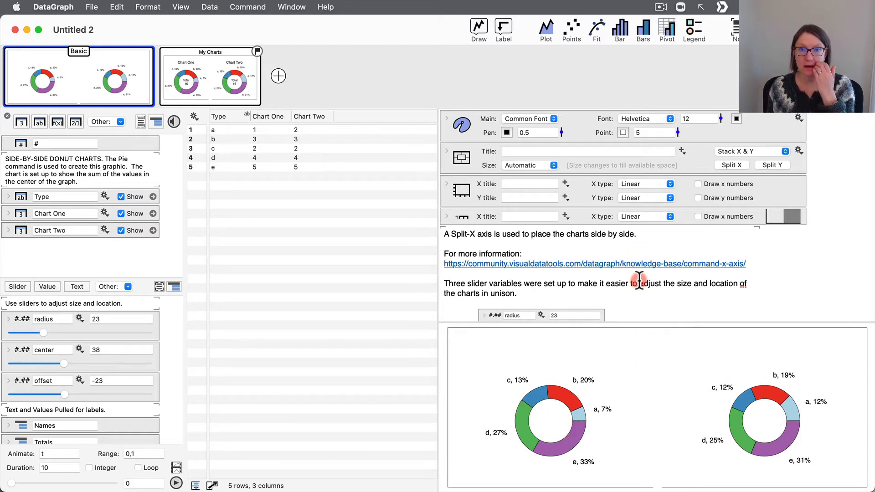
scroll(638, 280, down, 4)
scroll(638, 280, down, 1)
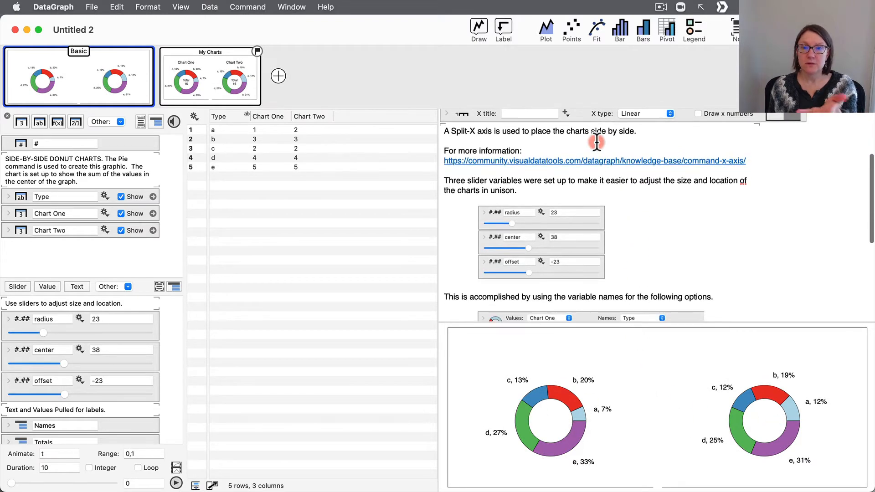
click(443, 129)
scroll(618, 262, down, 1)
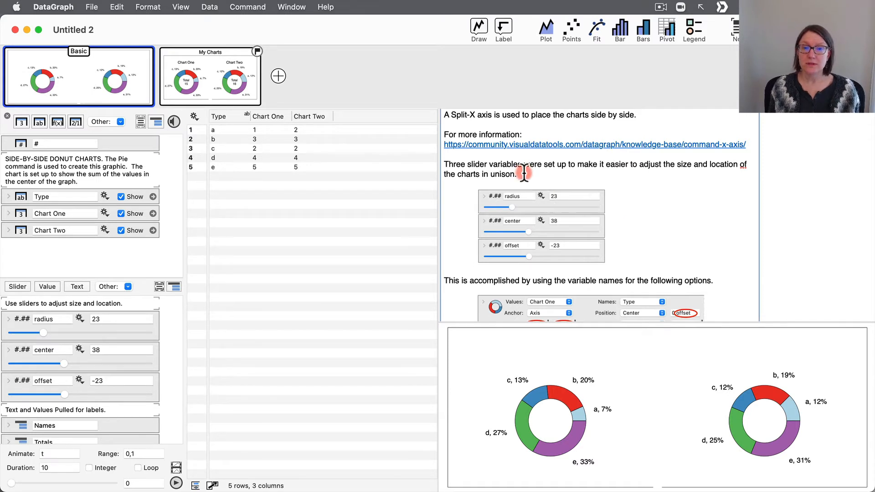
drag(524, 174, 435, 172)
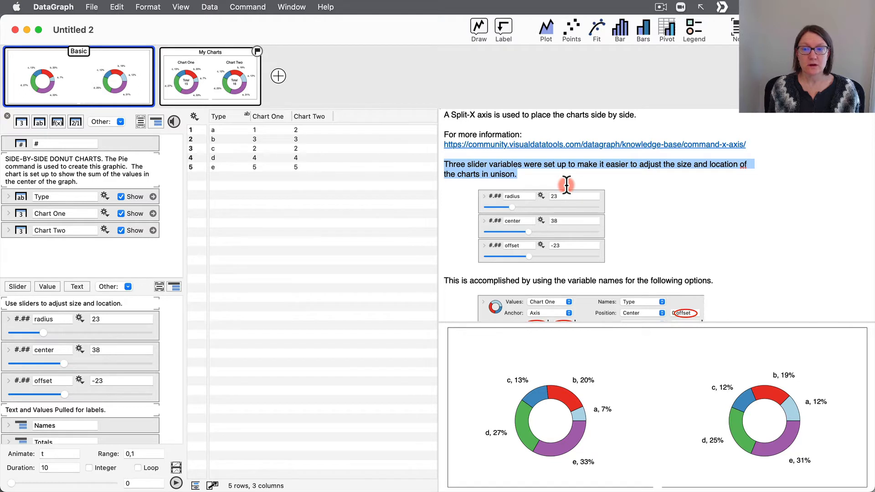
Adjust the donut charts with the sliders, ending at radius 28, center 41 and offset -15.
drag(43, 332, 79, 335)
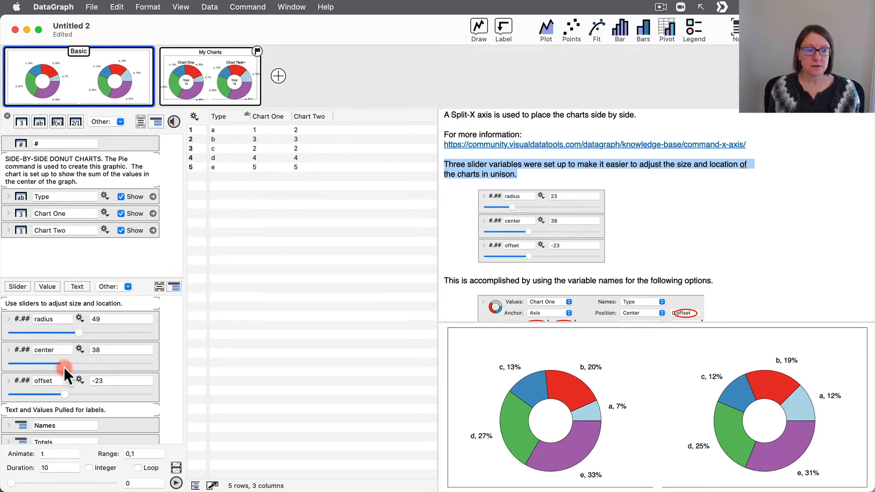
drag(64, 364, 34, 363)
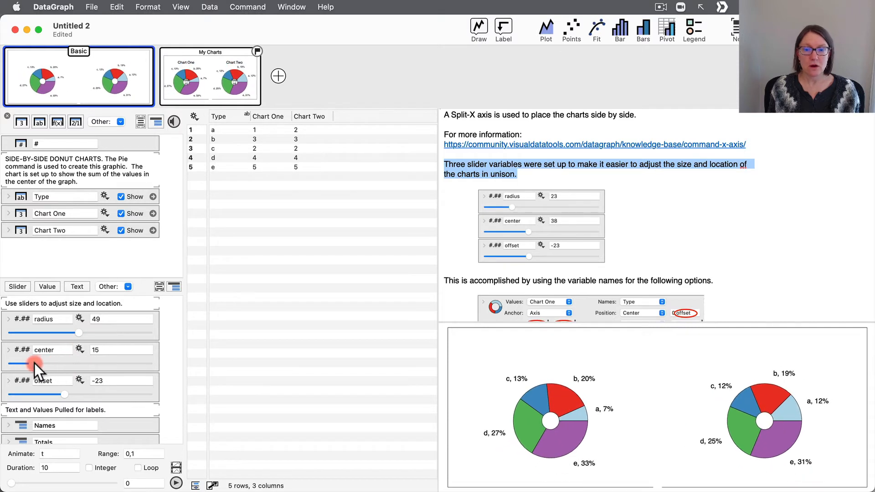
mouse_move(64, 395)
mouse_down()
mouse_move(37, 395)
mouse_move(85, 392)
mouse_move(57, 394)
mouse_move(70, 394)
mouse_up()
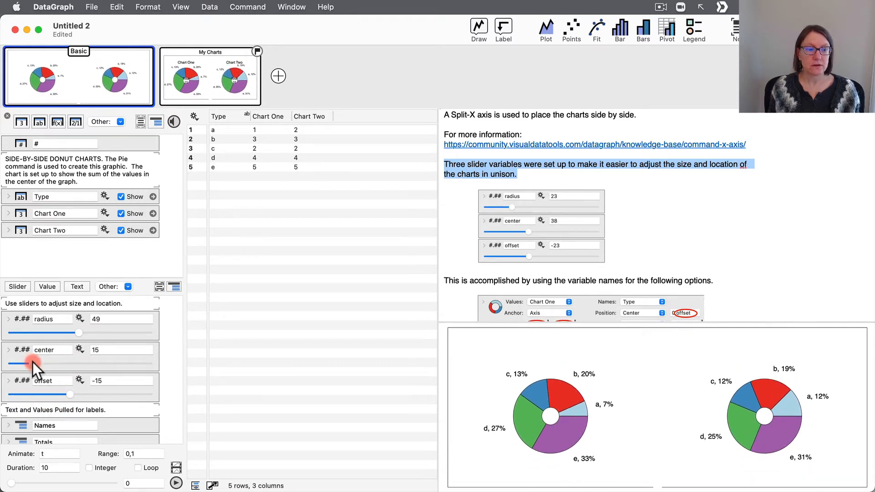
drag(32, 363, 50, 332)
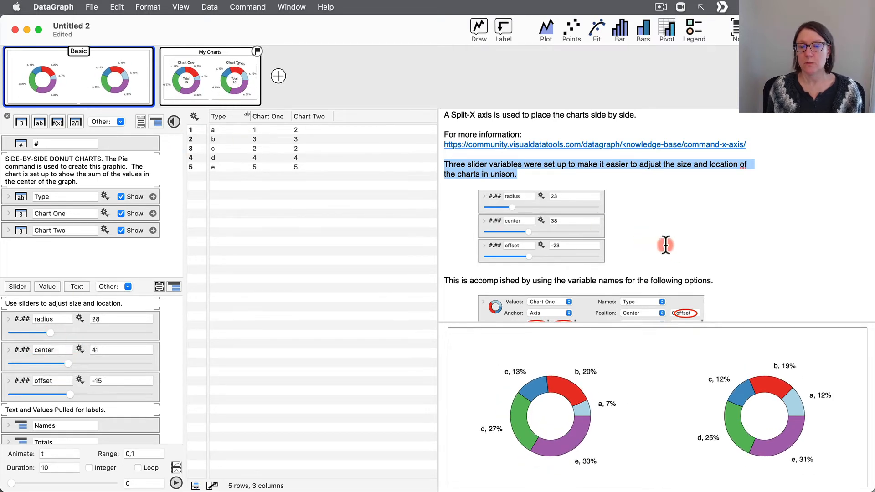
Examine how the Chart One and Chart Two pie commands use the center, radius and offset variables.
scroll(661, 240, down, 5)
scroll(594, 280, down, 3)
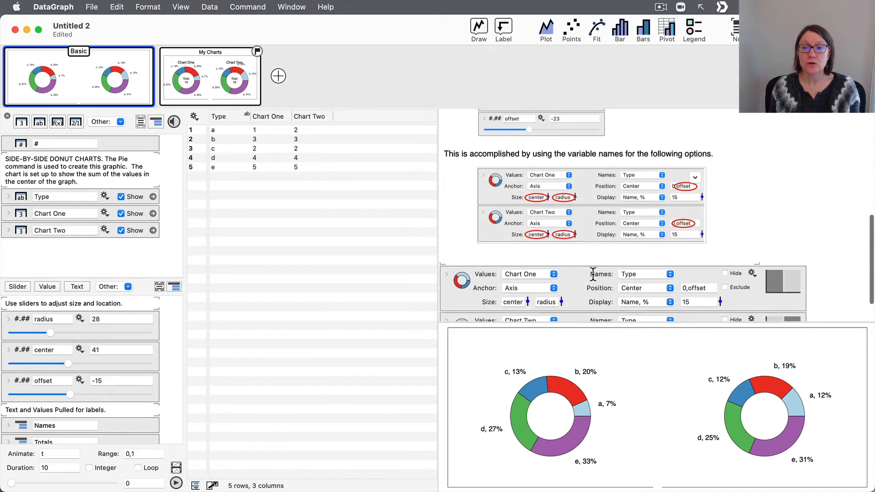
scroll(644, 234, down, 3)
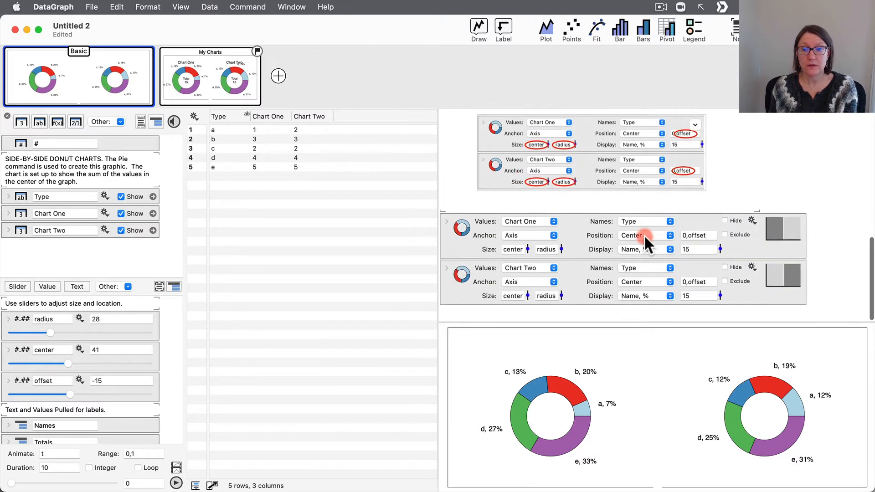
click(467, 310)
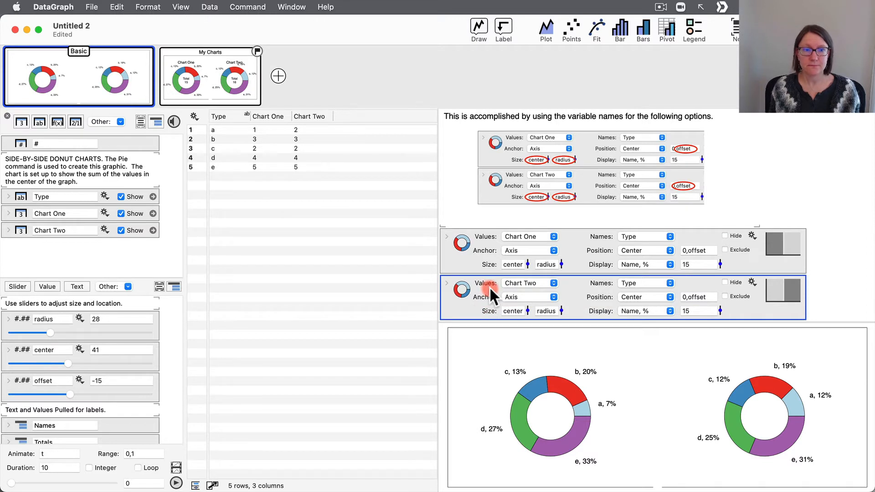
Open the My Charts graph and examine its specified size and the notes on relative font sizes.
click(222, 82)
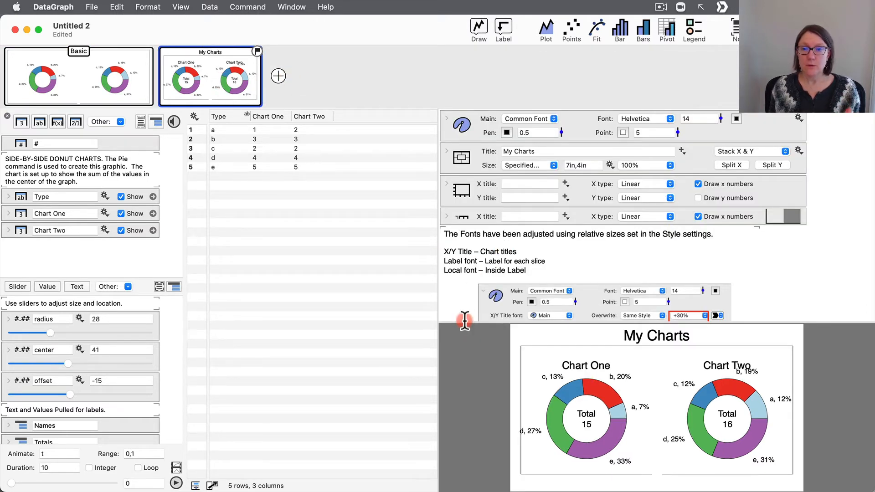
drag(463, 321, 519, 193)
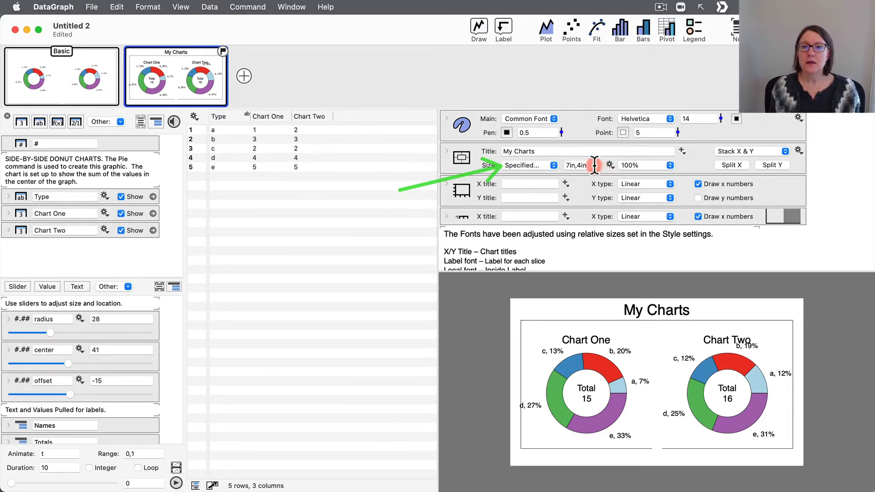
drag(595, 165, 539, 166)
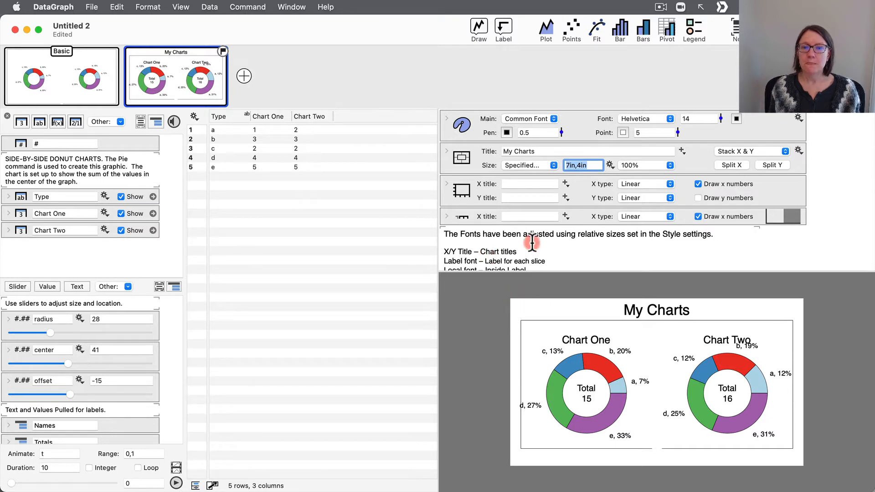
mouse_move(502, 272)
mouse_down()
mouse_move(507, 170)
mouse_move(501, 291)
mouse_move(504, 285)
mouse_up()
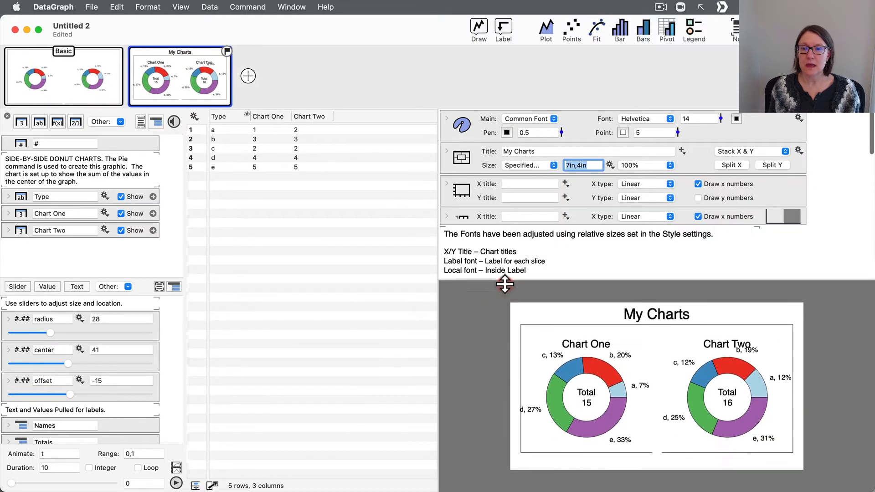
Try the My Charts display scale at 150% and 100%, and finish with it set to Actual.
click(650, 164)
click(646, 203)
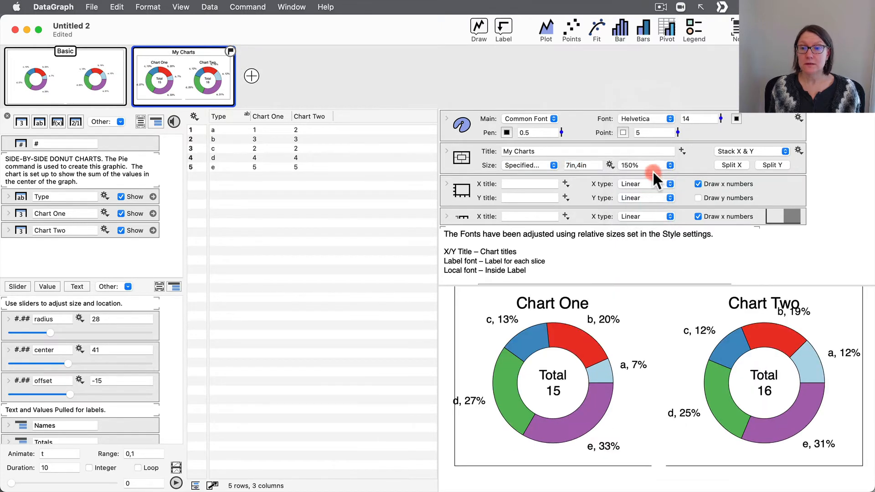
click(650, 165)
click(647, 131)
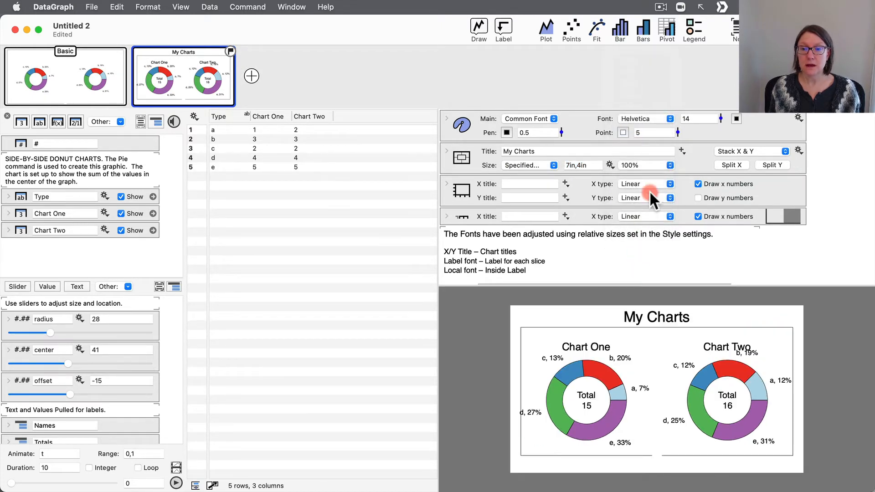
click(643, 163)
click(641, 186)
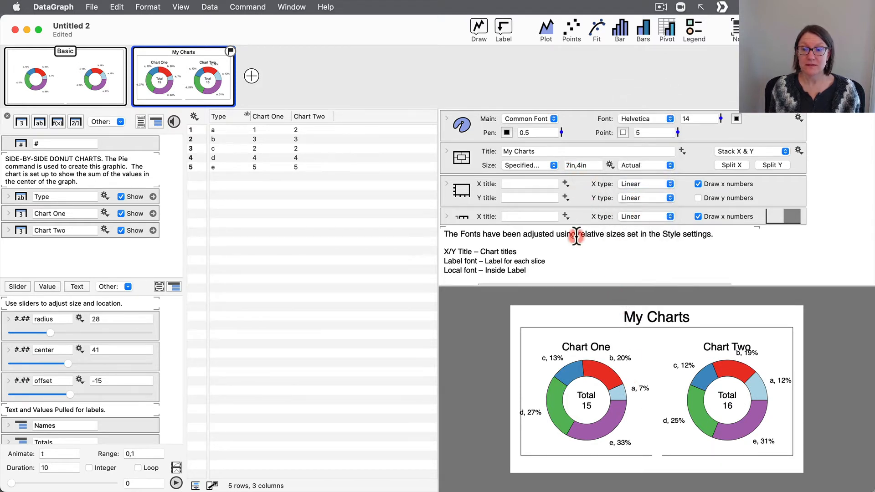
click(596, 166)
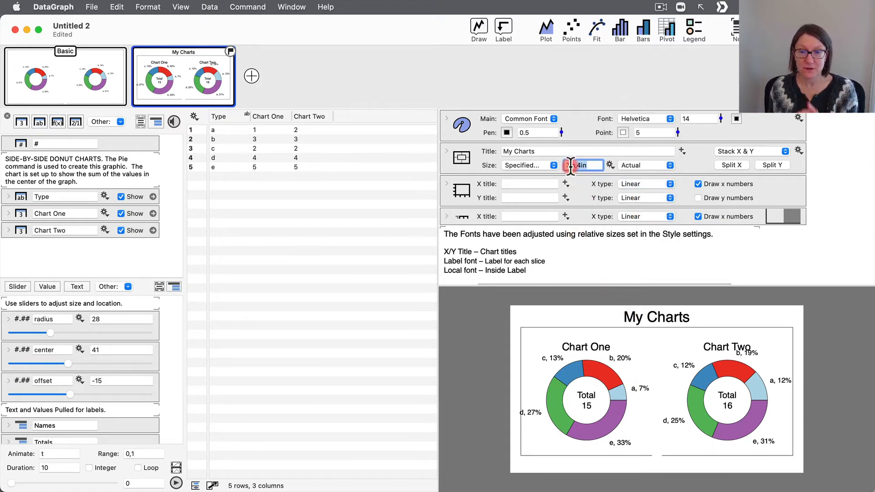
Expand the My Charts style settings to examine the relative sizes of the title, axis, label and local fonts.
click(611, 251)
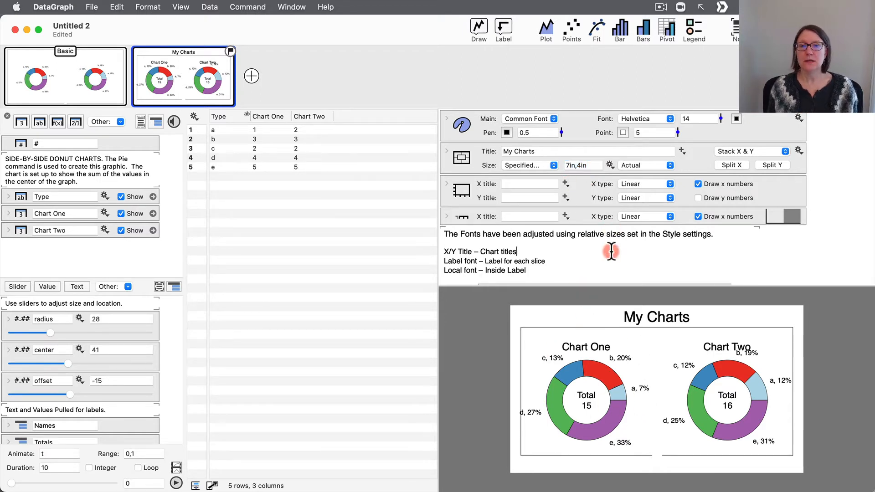
click(445, 117)
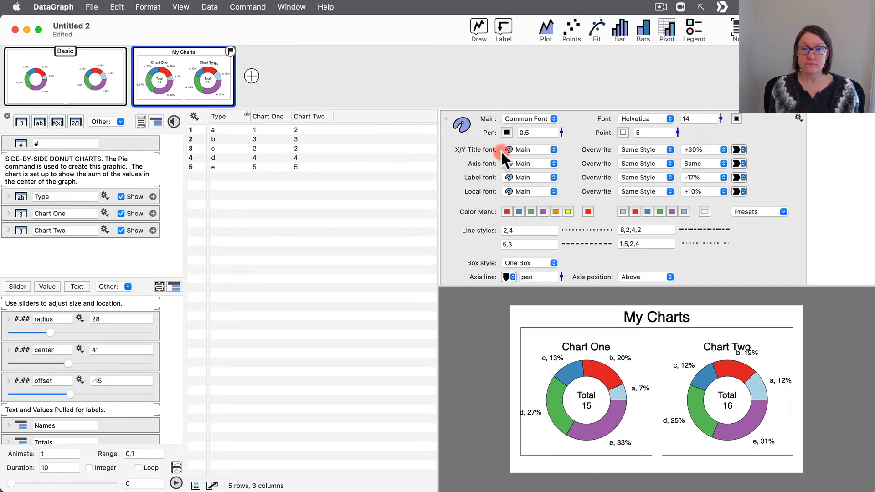
drag(707, 144, 702, 170)
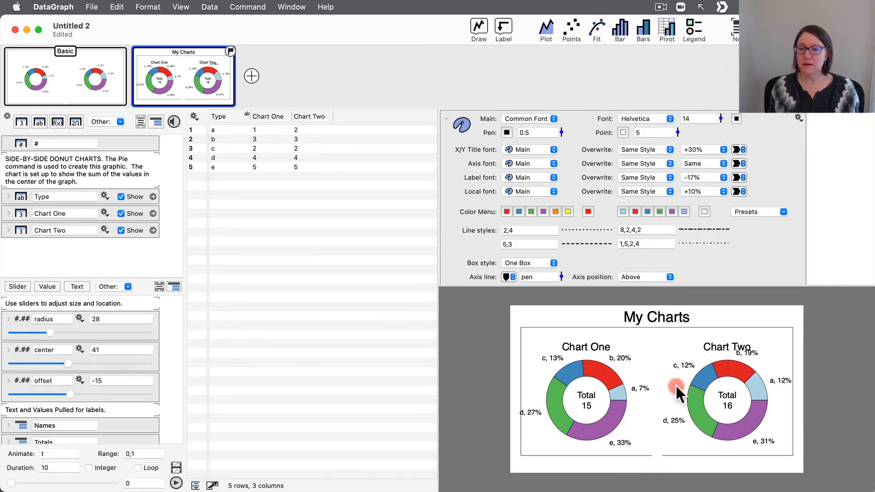
Try coloring the X/Y title font red in the style settings and restore its original color.
click(744, 146)
click(743, 209)
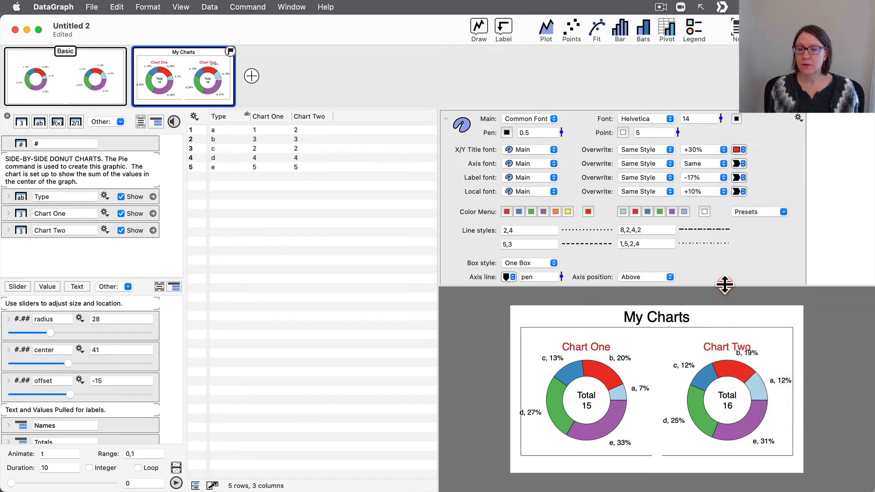
click(743, 147)
click(731, 91)
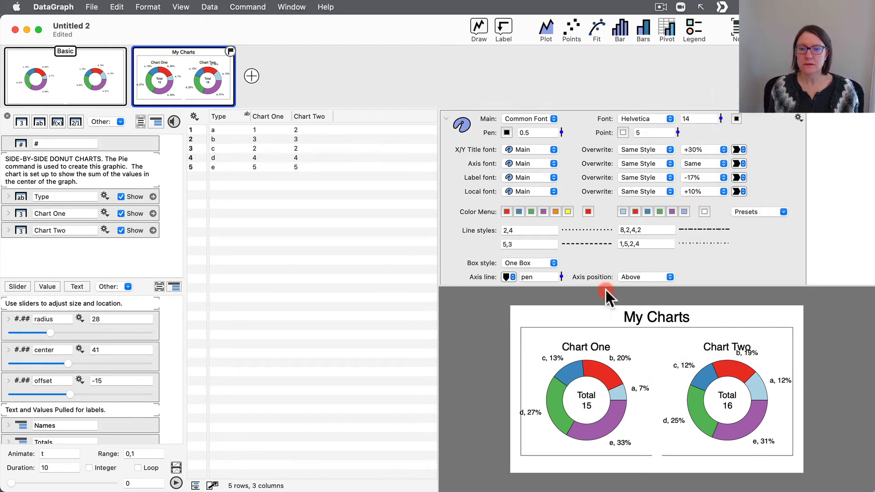
Set the offset slider to -28, then try the Local font's relative size at +30% and finish at +20%.
drag(68, 394, 59, 394)
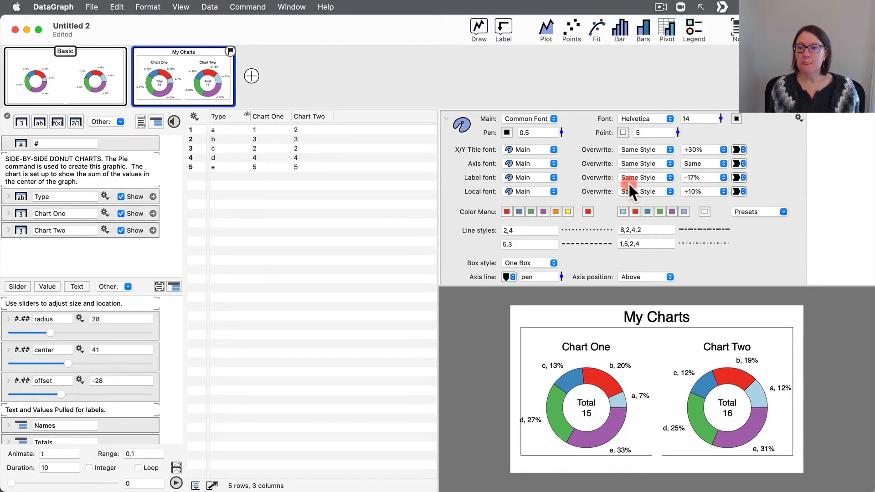
click(706, 191)
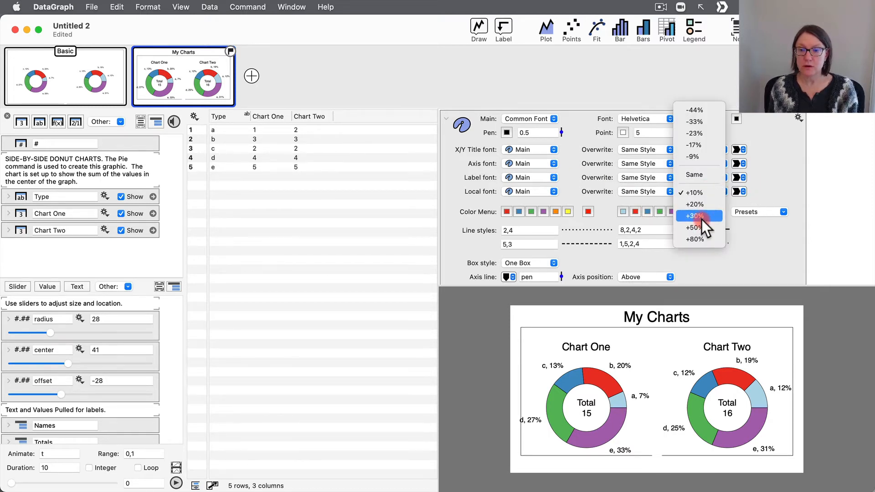
click(701, 217)
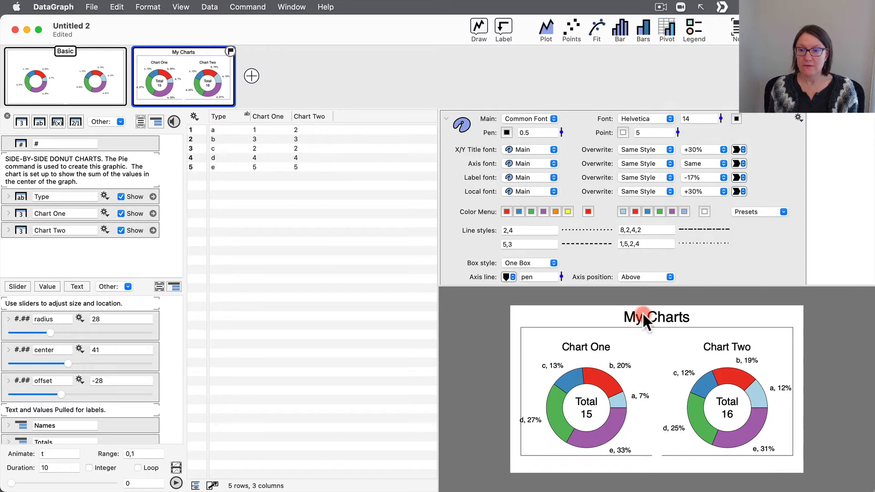
click(701, 191)
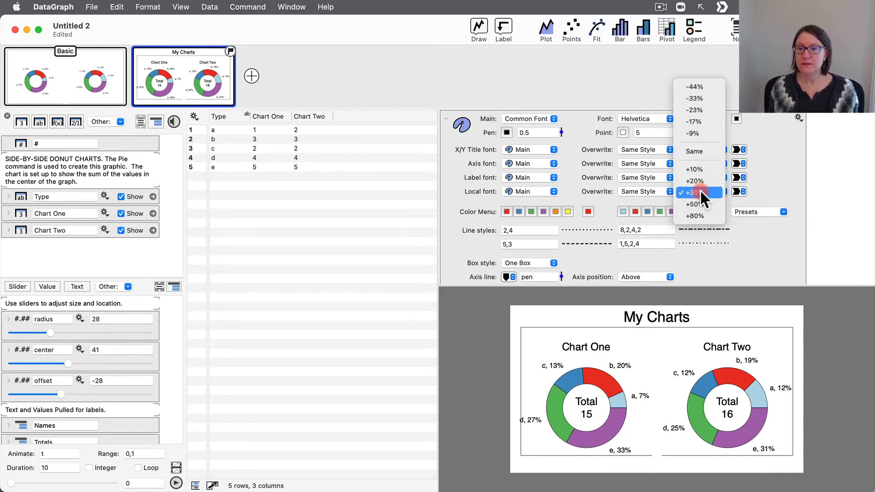
click(699, 181)
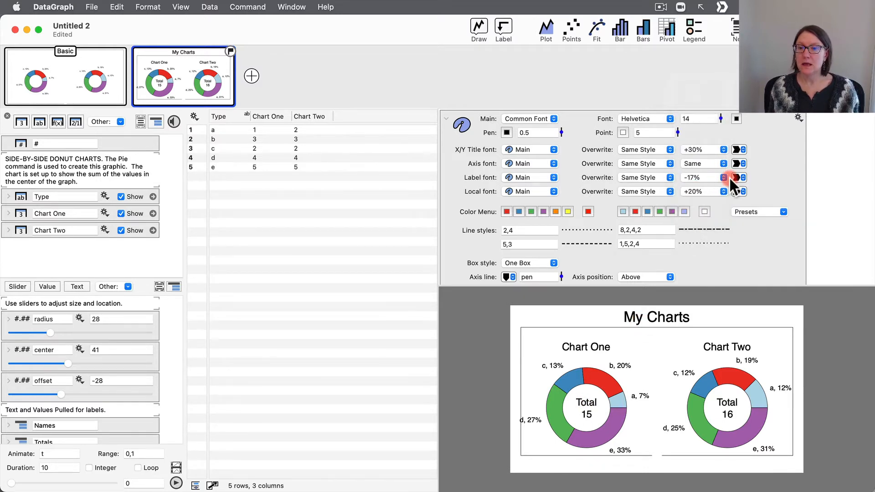
click(701, 174)
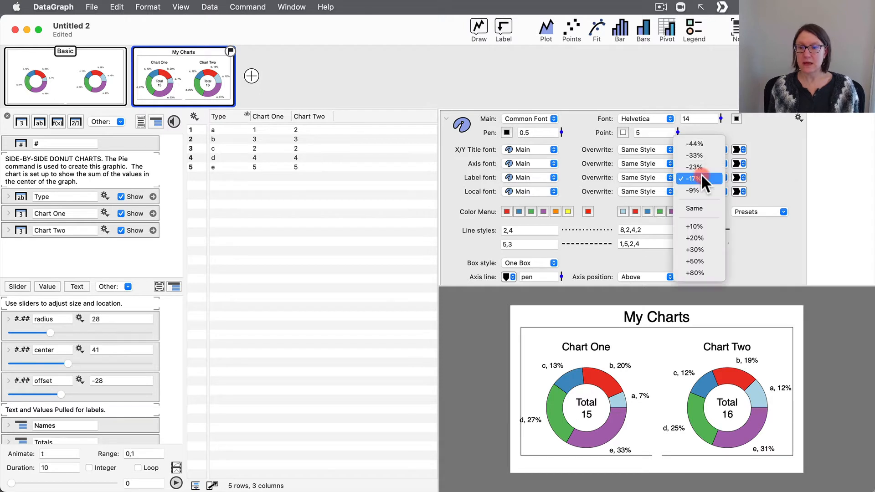
click(701, 174)
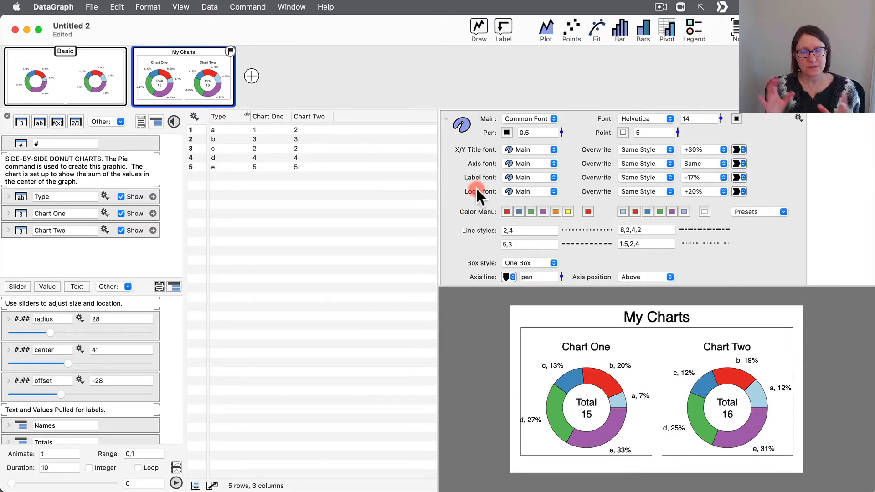
Collapse the style settings and set the main font size to 12.
click(446, 118)
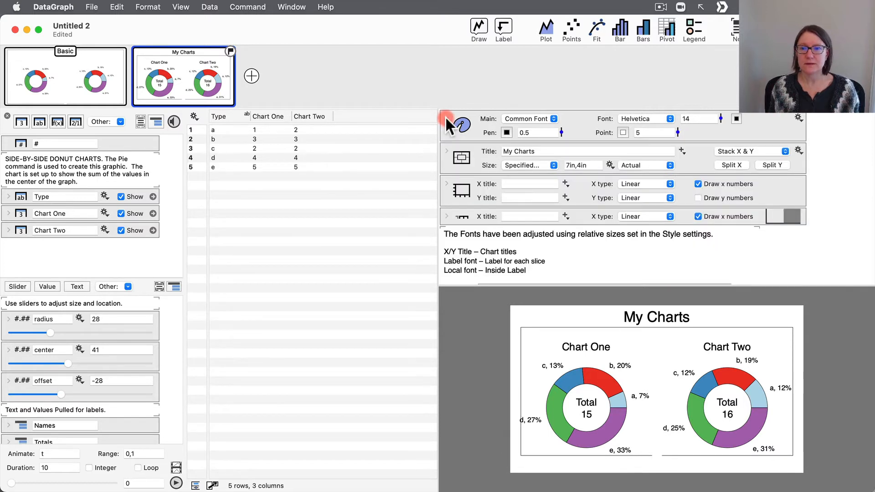
mouse_move(723, 119)
mouse_down()
mouse_move(720, 105)
mouse_move(718, 119)
mouse_up()
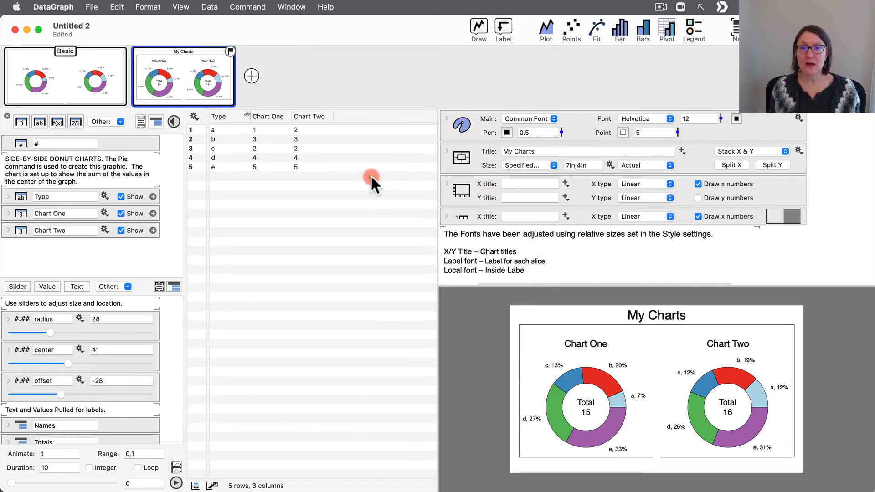
Expand the My Charts canvas settings to examine the title font and its relative size options.
mouse_move(370, 175)
mouse_down()
mouse_move(487, 151)
mouse_move(479, 150)
mouse_up()
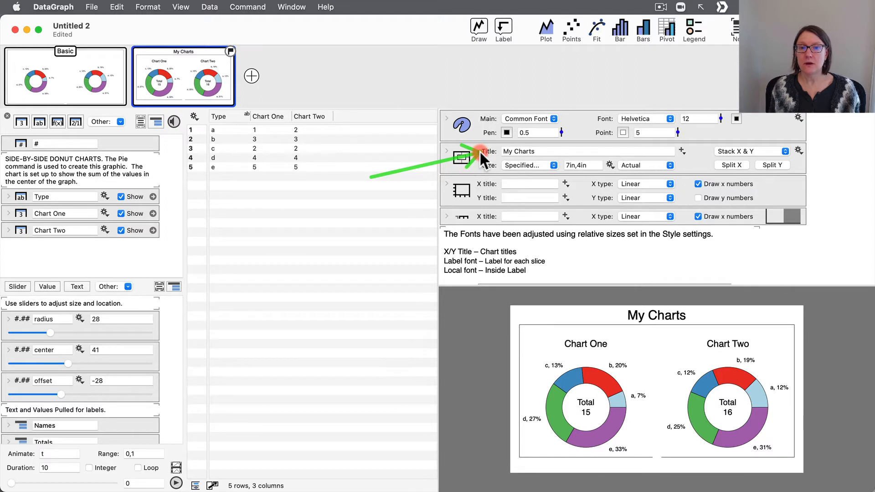
click(446, 151)
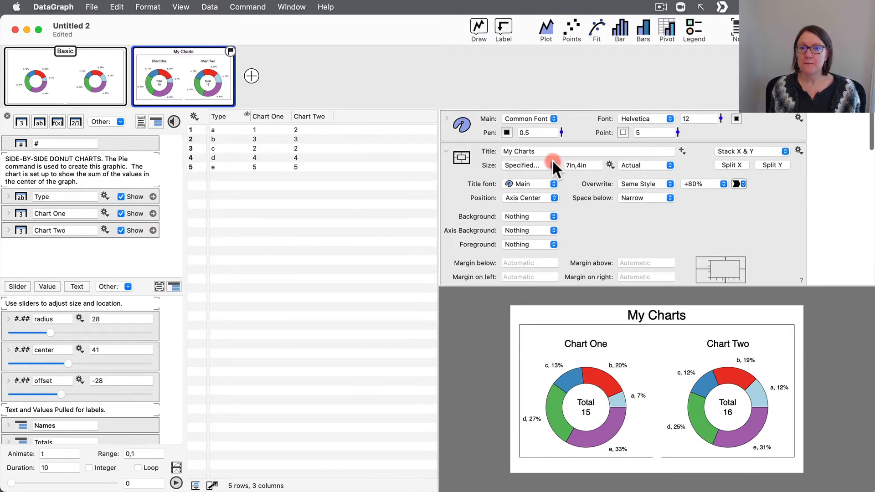
click(531, 150)
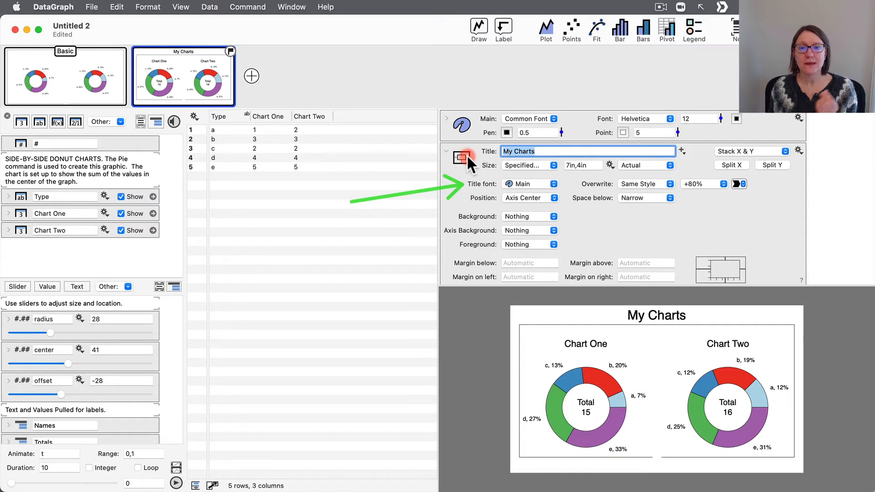
mouse_move(466, 154)
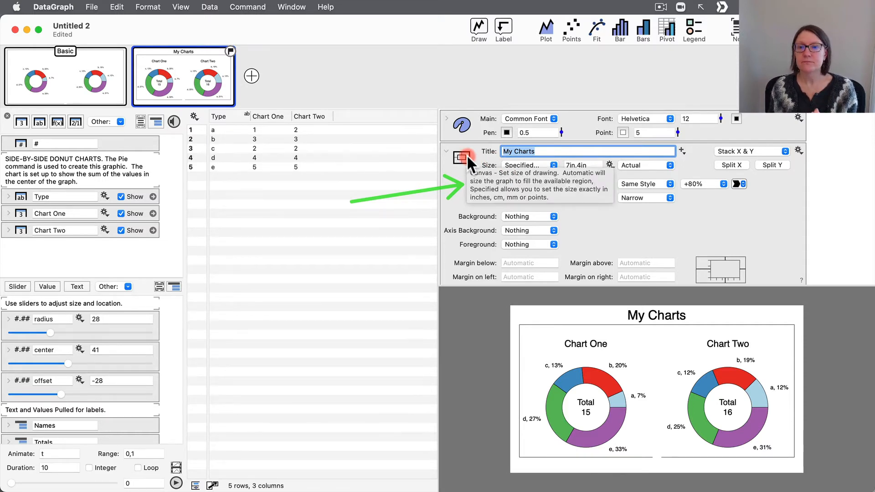
click(618, 227)
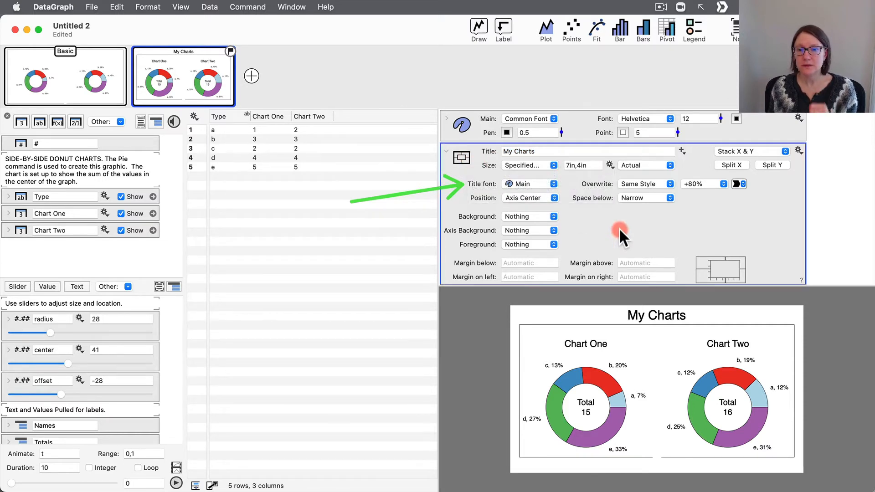
click(699, 181)
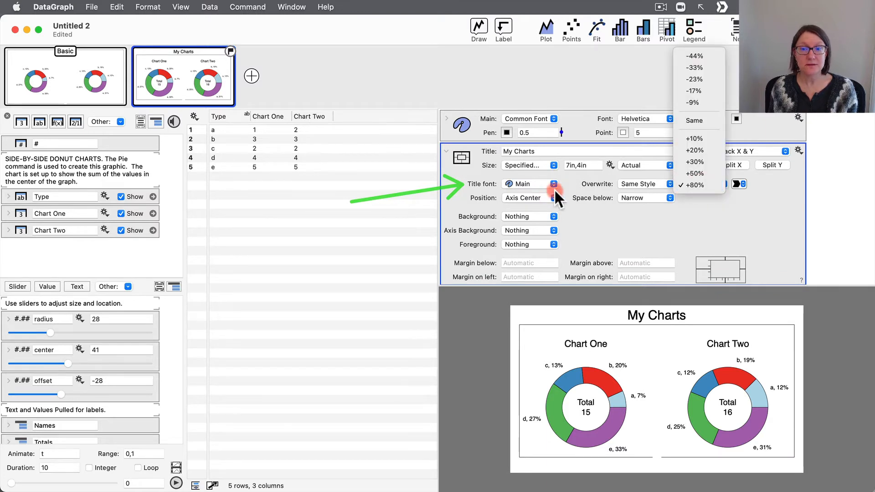
click(570, 189)
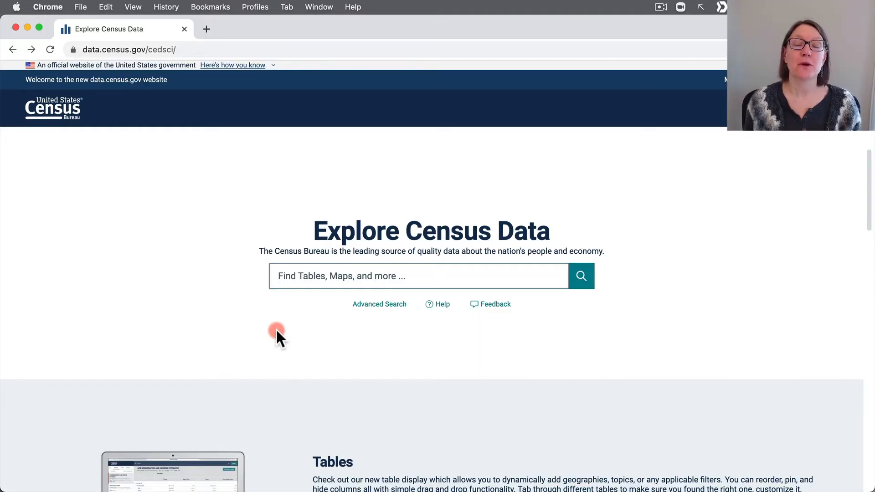
Search the Census data site for "education" using the suggested topic Educational Attainment.
click(304, 275)
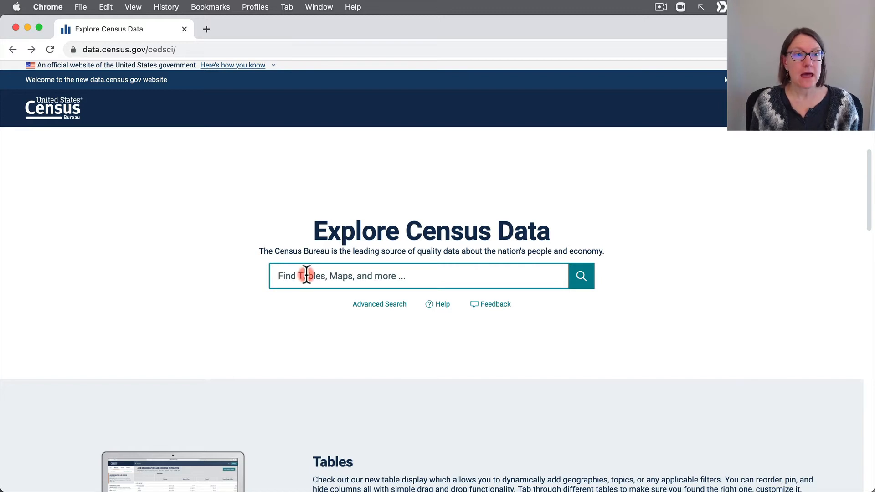
click(305, 279)
text(e)
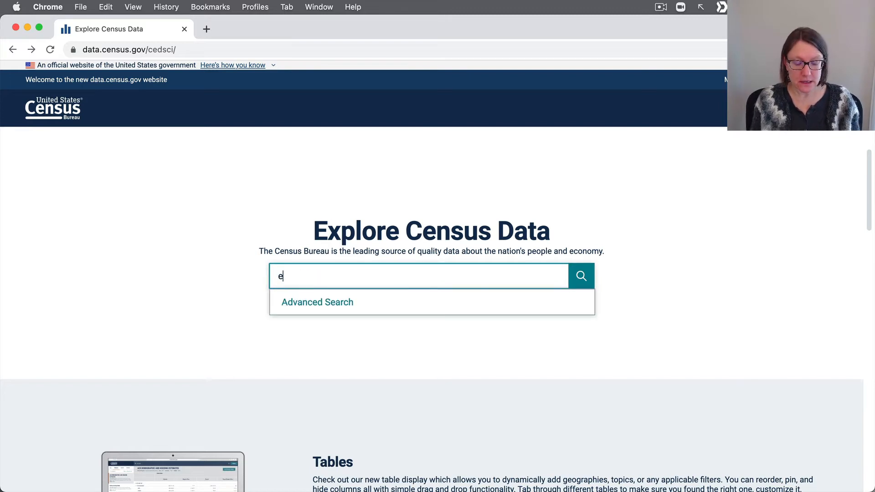
text(ducation)
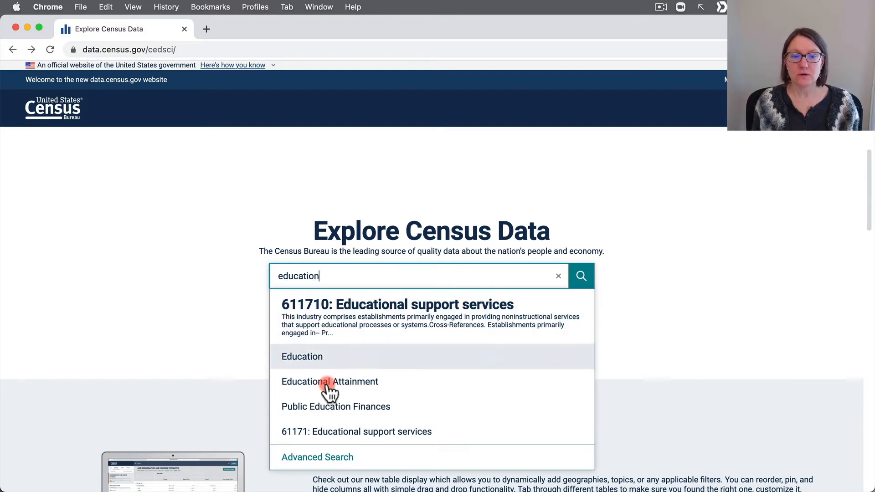
click(373, 385)
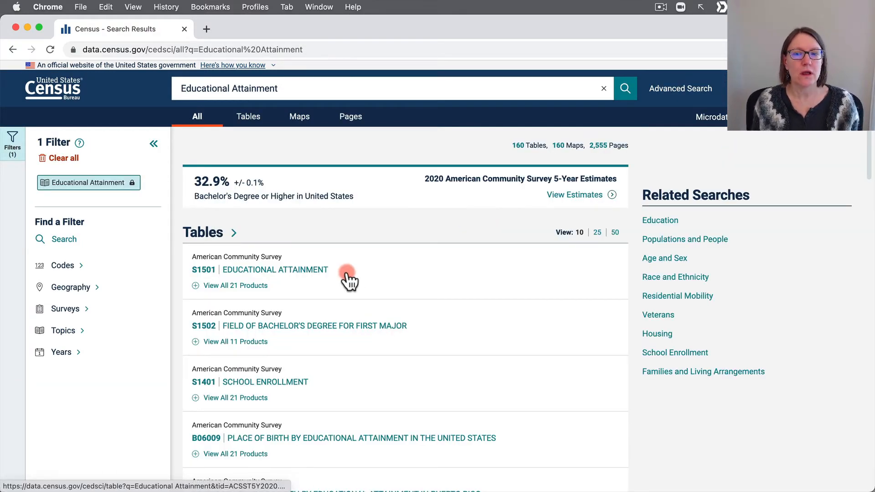
Open the S1501 Educational Attainment table and examine the education levels under Population 25 years and over.
click(248, 274)
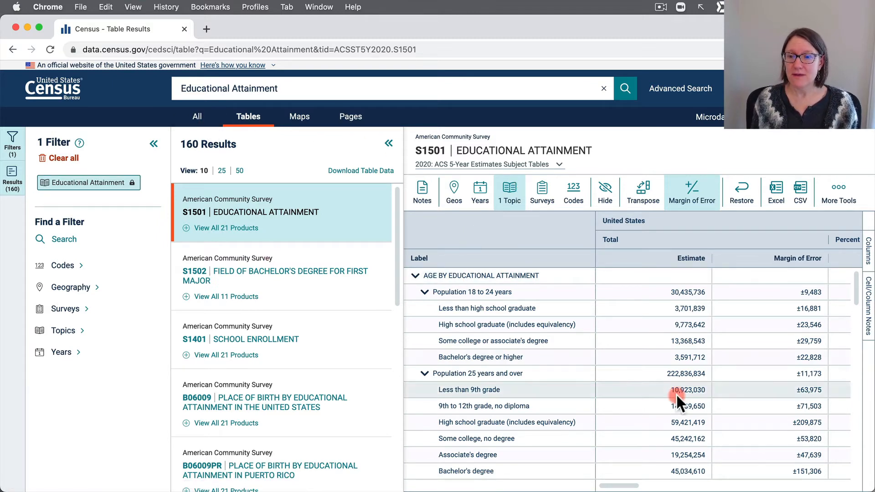
scroll(676, 392, down, 3)
scroll(676, 393, up, 3)
scroll(676, 393, down, 1)
scroll(676, 392, up, 1)
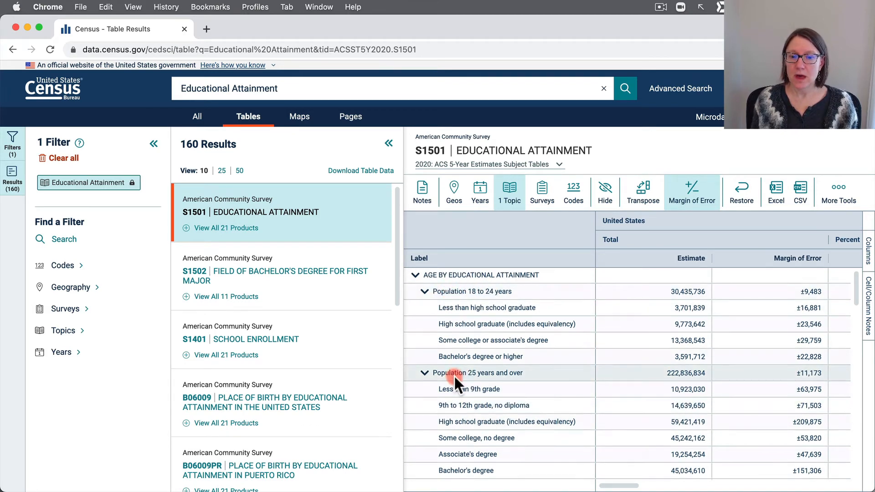
scroll(453, 374, down, 3)
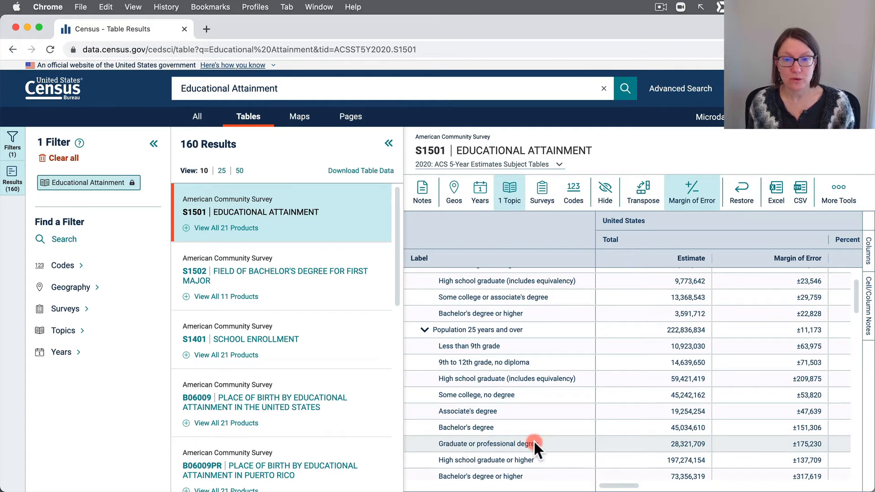
scroll(555, 342, up, 2)
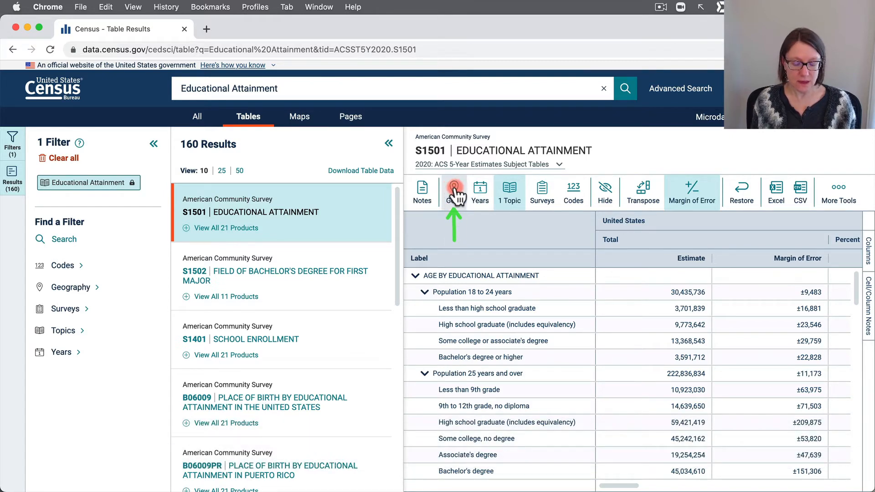
Open the table's geography selection by Place and list the places in North Carolina.
click(455, 189)
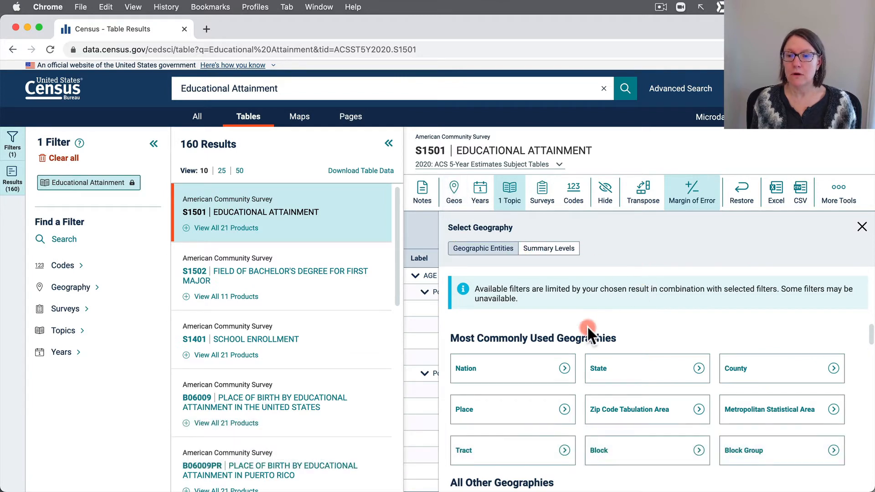
scroll(610, 329, down, 1)
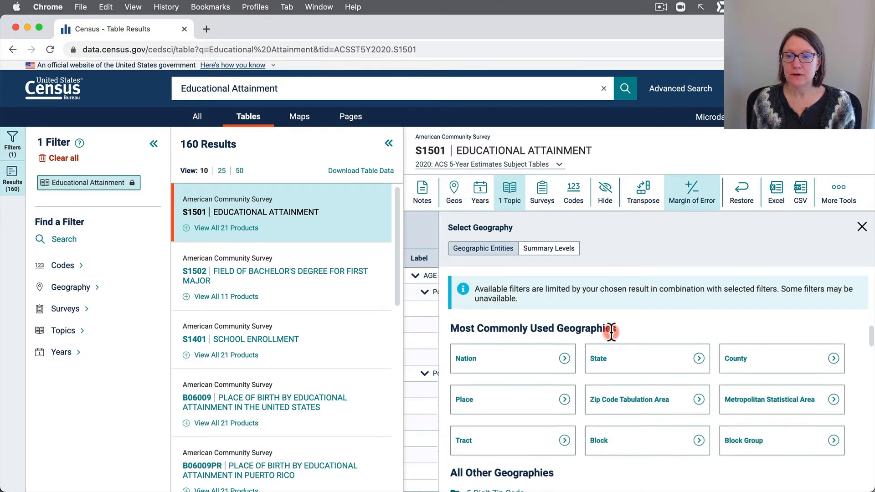
scroll(611, 331, up, 1)
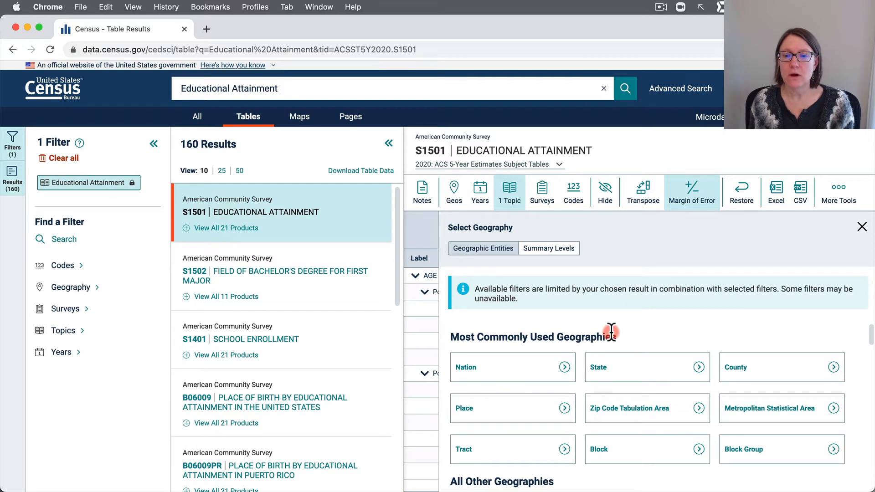
click(479, 408)
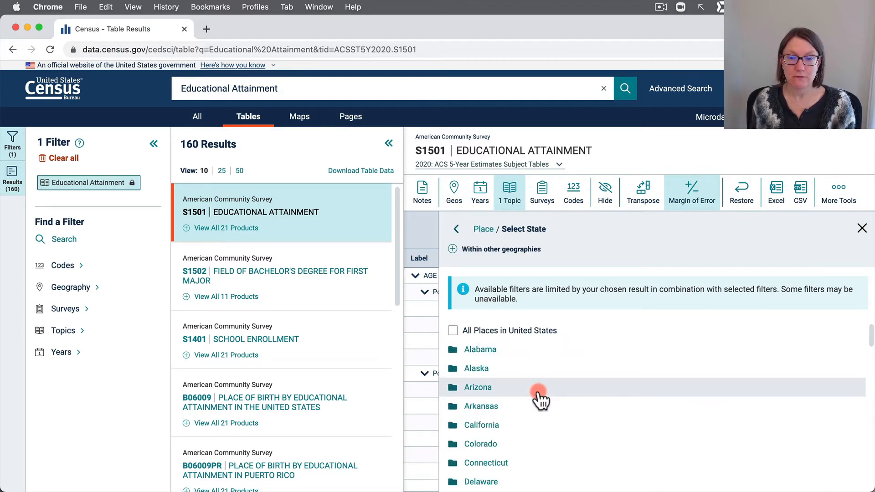
scroll(540, 400, down, 5)
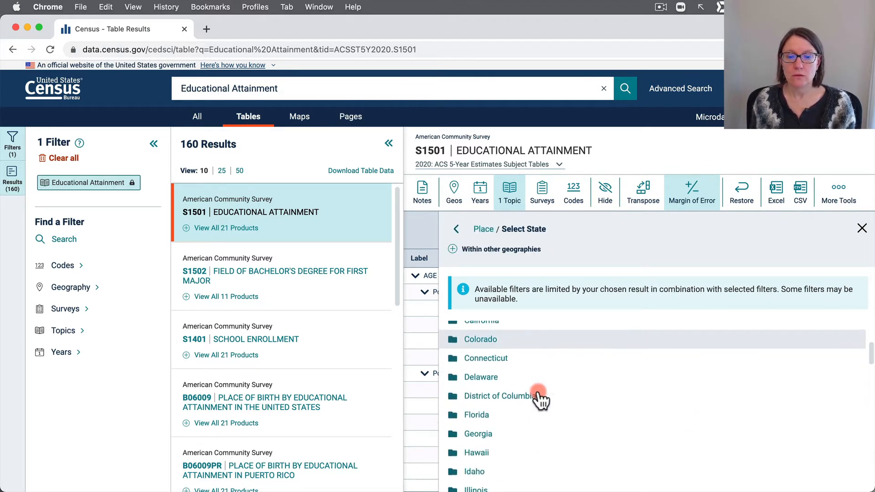
scroll(564, 421, down, 8)
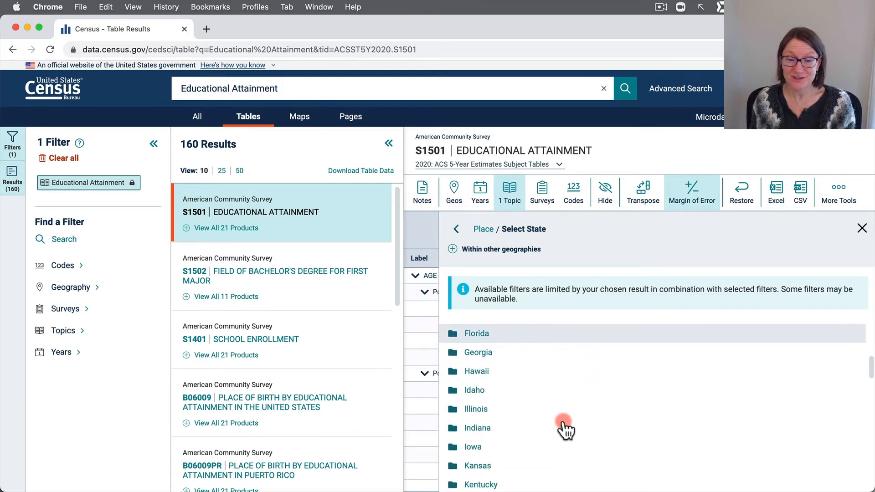
scroll(564, 430, down, 10)
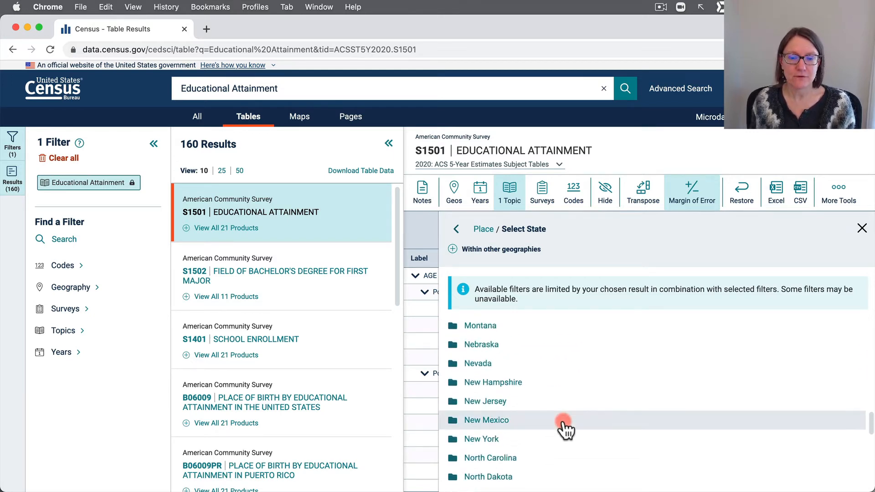
click(494, 439)
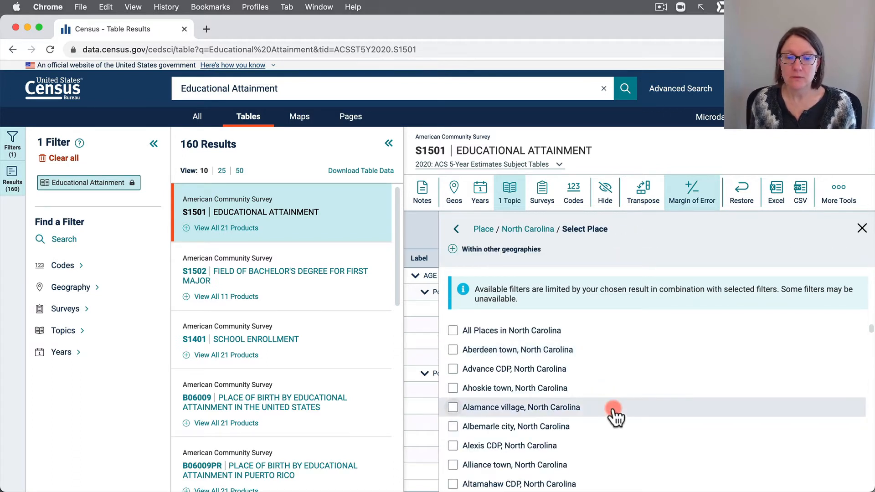
Select Chapel Hill town, North Carolina from the list of North Carolina places.
scroll(615, 416, down, 5)
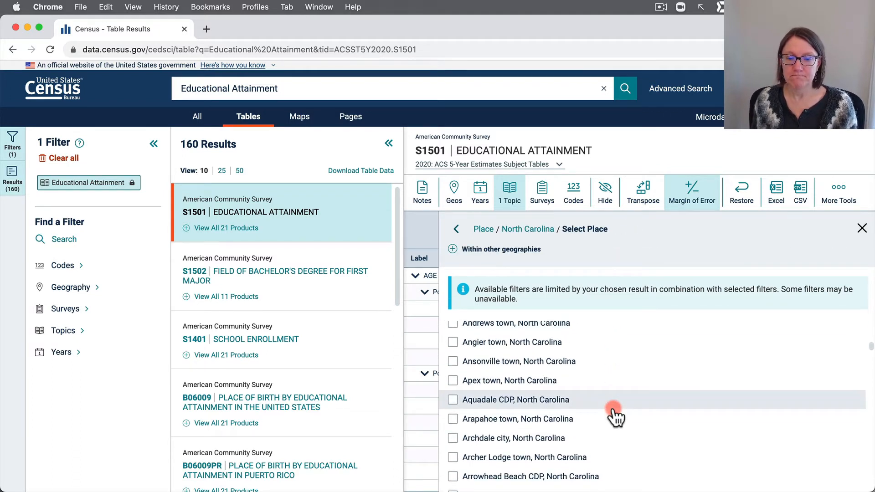
scroll(615, 416, down, 15)
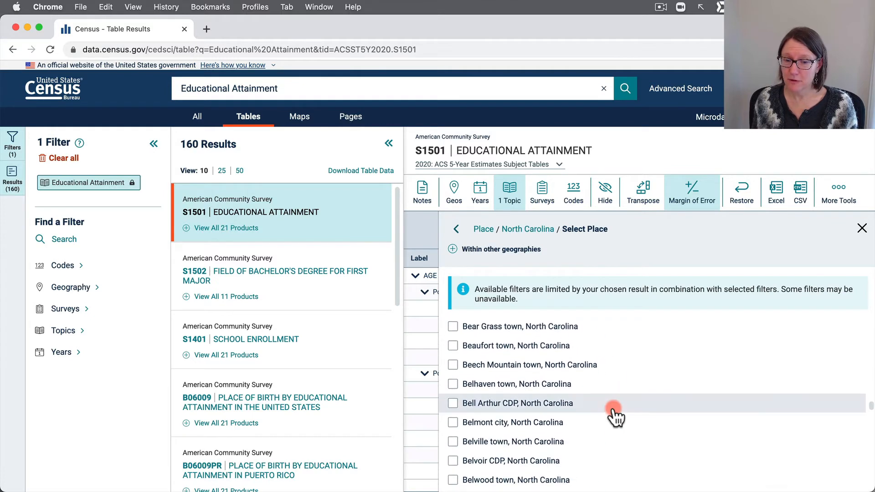
scroll(614, 416, down, 8)
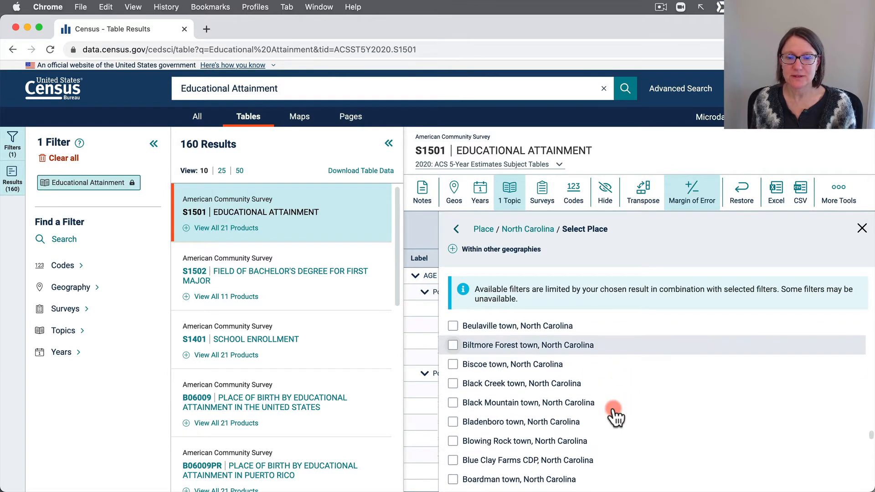
scroll(615, 416, down, 15)
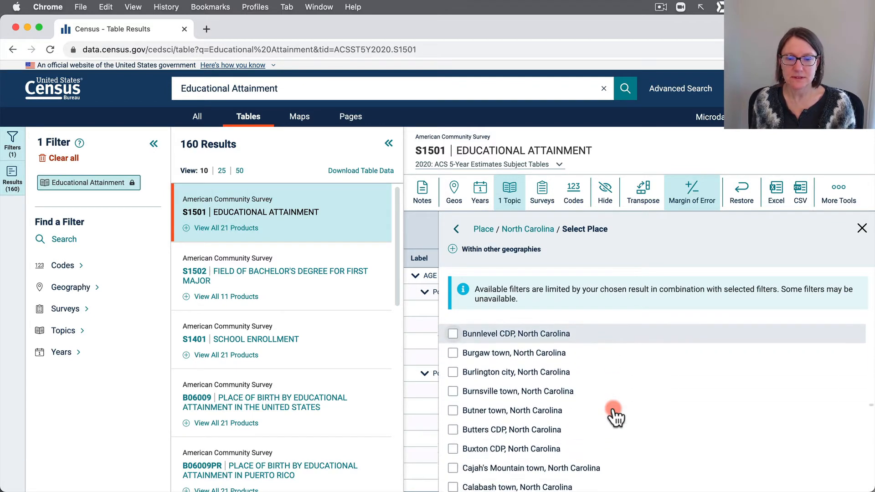
scroll(615, 416, down, 20)
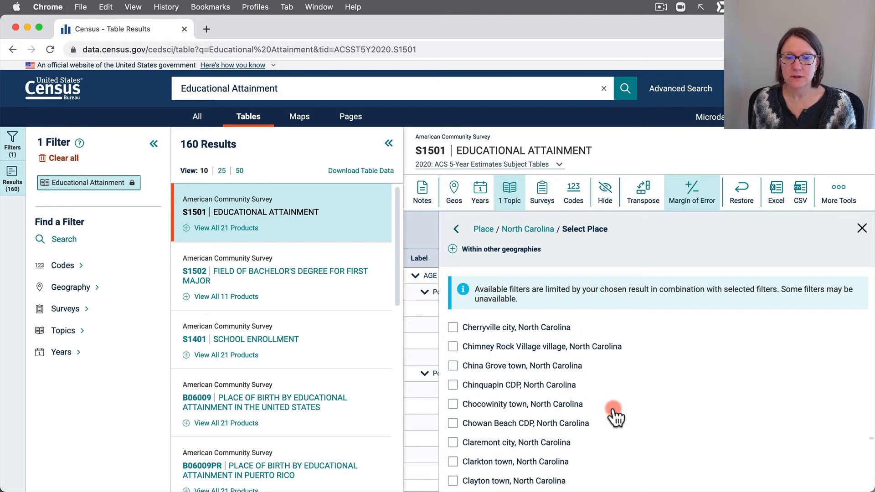
scroll(615, 416, down, 3)
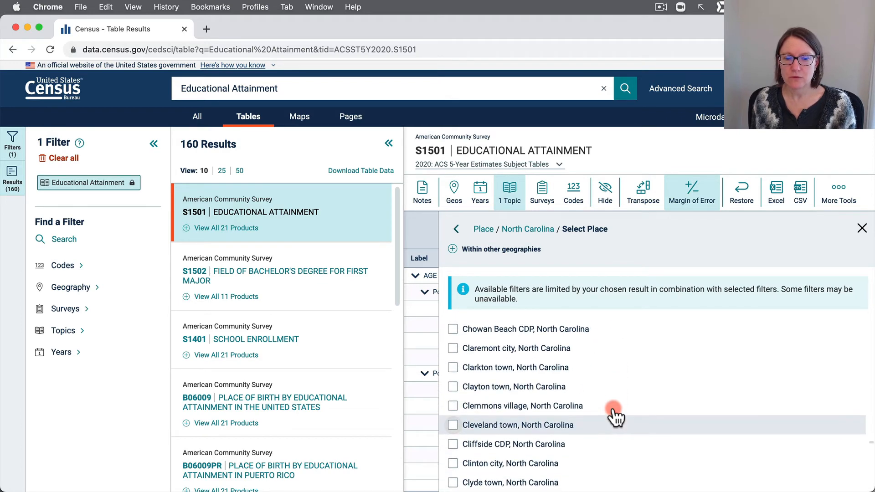
scroll(615, 416, up, 10)
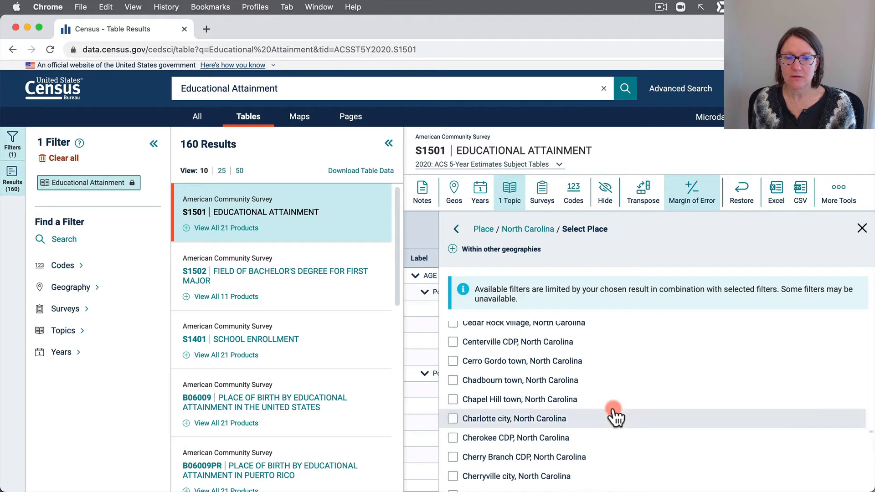
scroll(615, 412, down, 4)
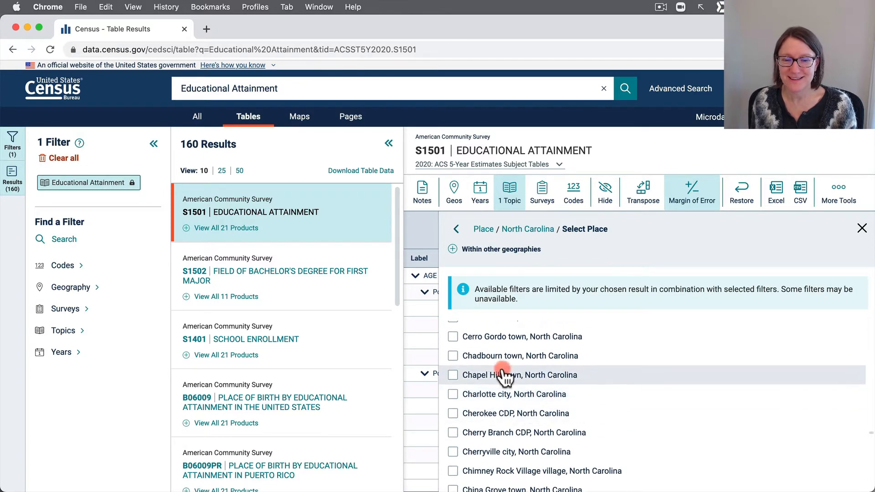
click(452, 374)
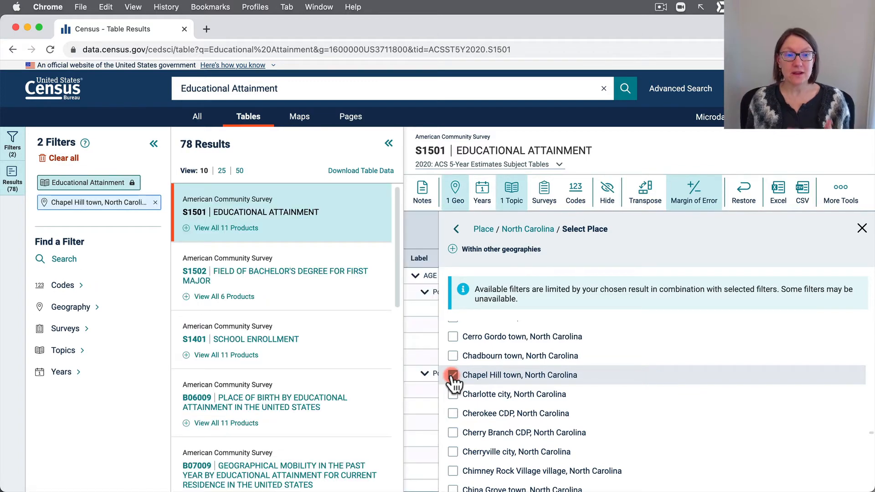
click(155, 337)
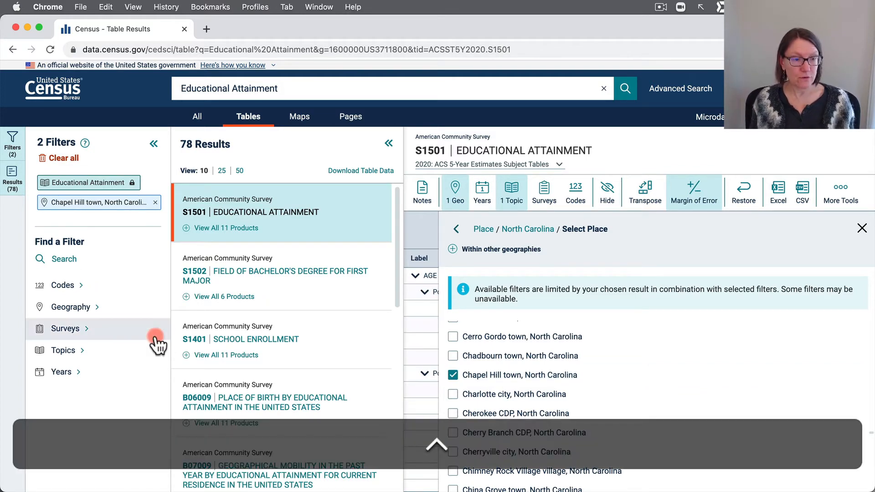
key(ctrl+a)
mouse_move(140, 297)
mouse_down()
mouse_move(121, 222)
mouse_move(55, 214)
mouse_move(141, 215)
mouse_move(47, 210)
mouse_move(144, 207)
mouse_move(143, 217)
mouse_up()
key(ctrl)
key(ctrl+x)
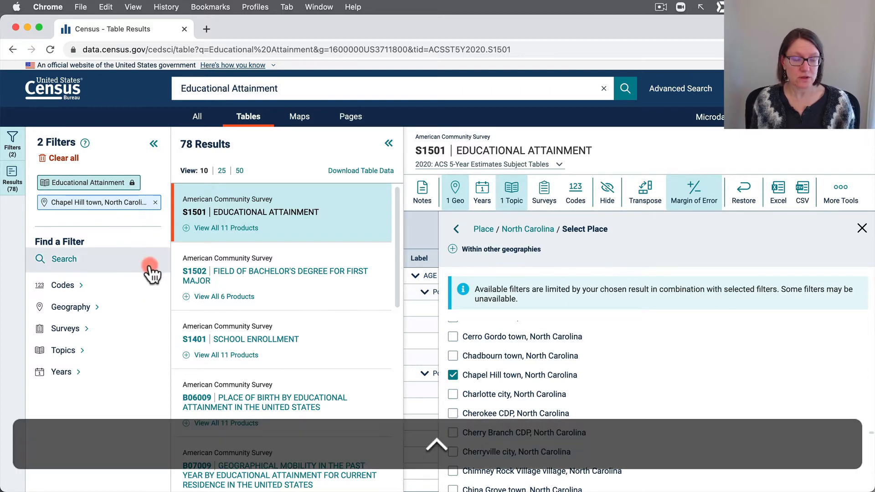
key(ctrl+a)
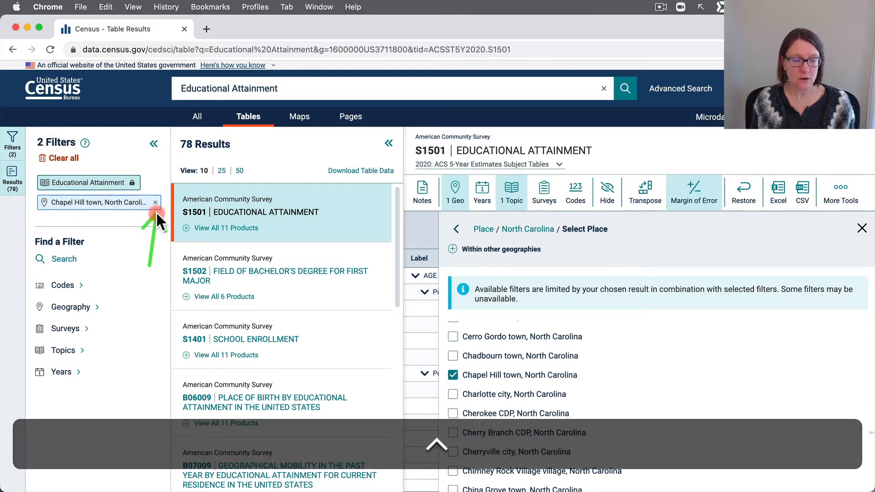
key(ctrl+x)
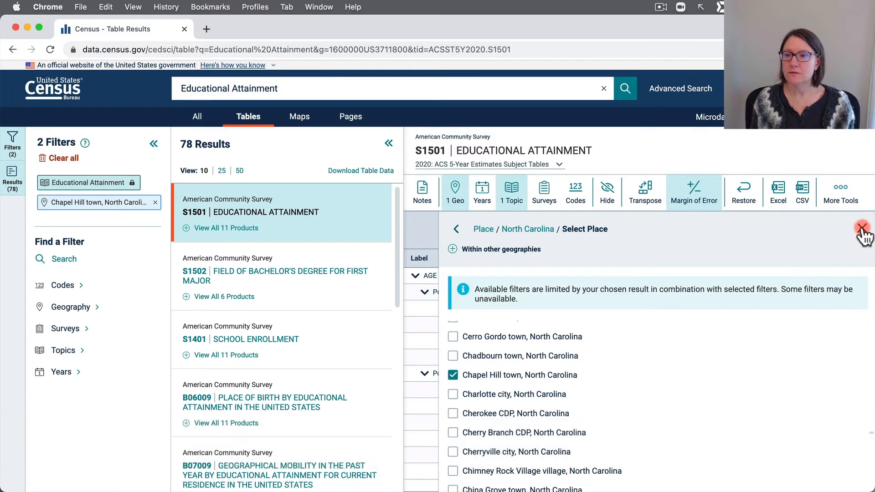
Close the place selection and copy with headers the Population 25 years and over estimates from Less than 9th grade through Graduate or professional degree.
click(862, 228)
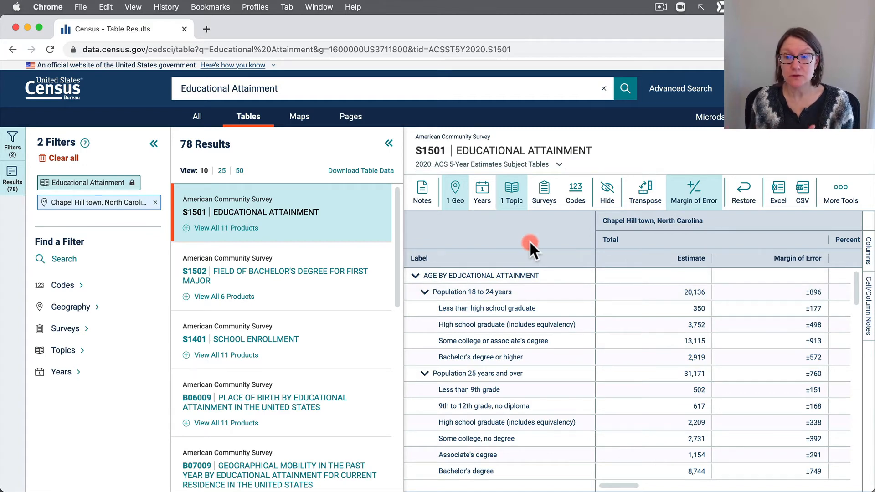
scroll(663, 381, down, 1)
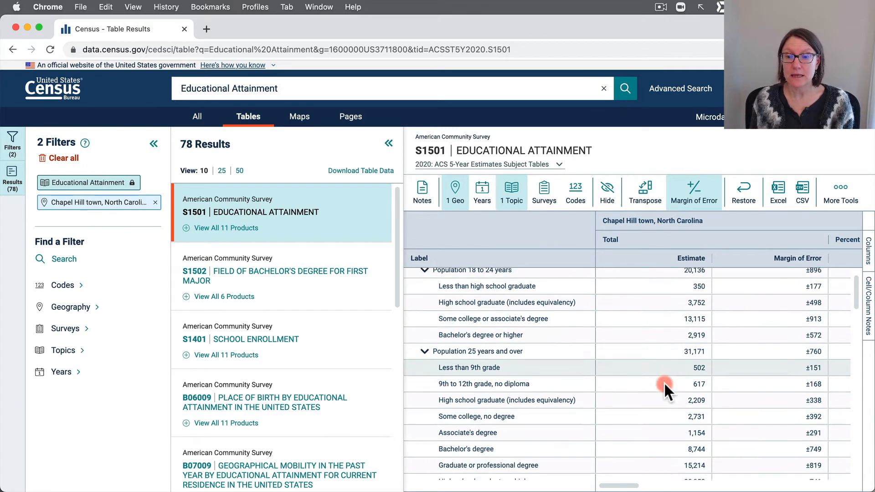
scroll(663, 381, down, 2)
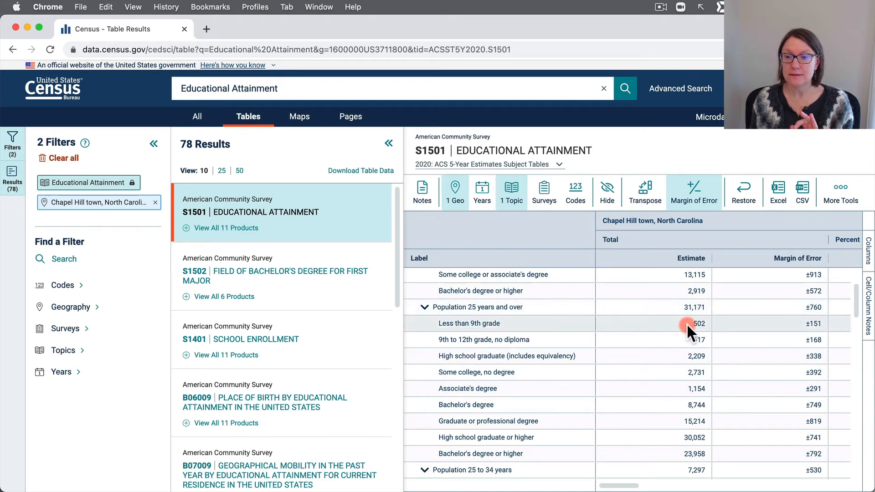
click(645, 322)
drag(649, 323, 549, 418)
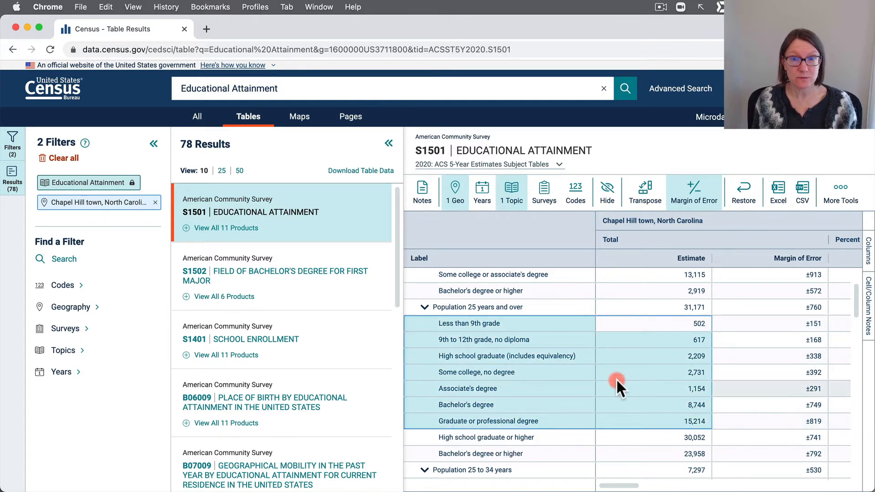
right_click(570, 374)
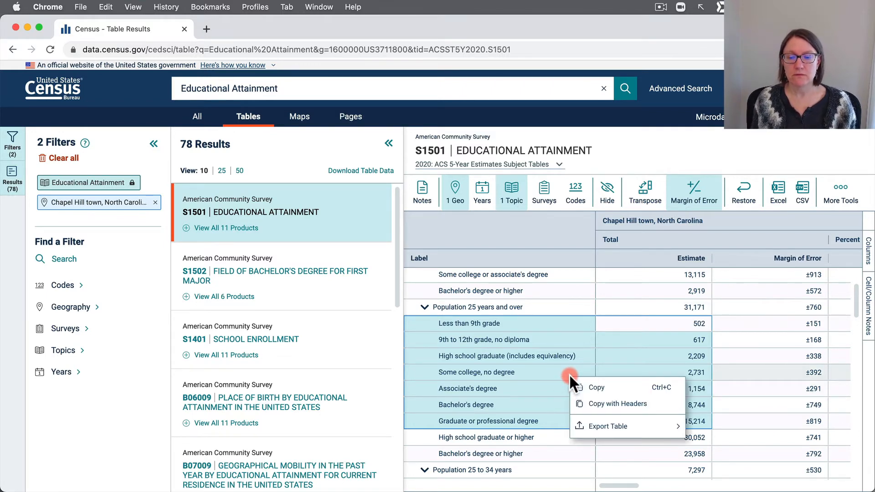
click(639, 400)
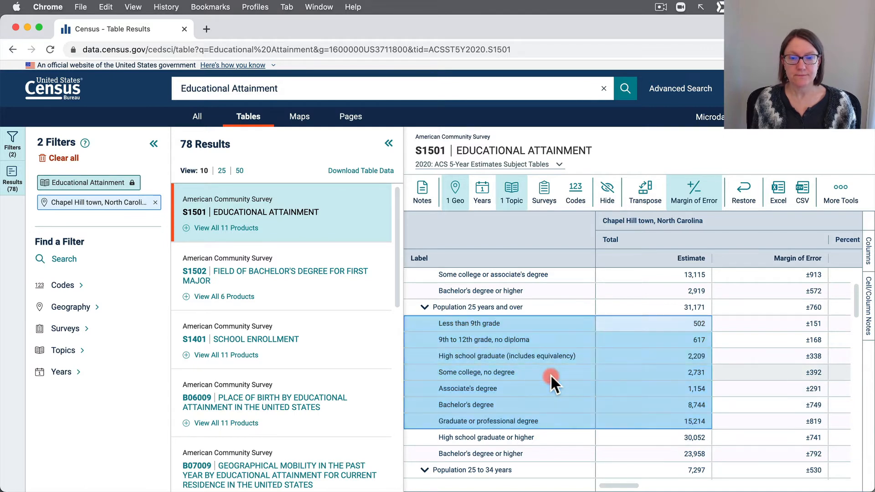
Switch to DataGraph, paste the copied Census data over the Type and Chart One columns, and widen those columns.
mouse_move(182, 465)
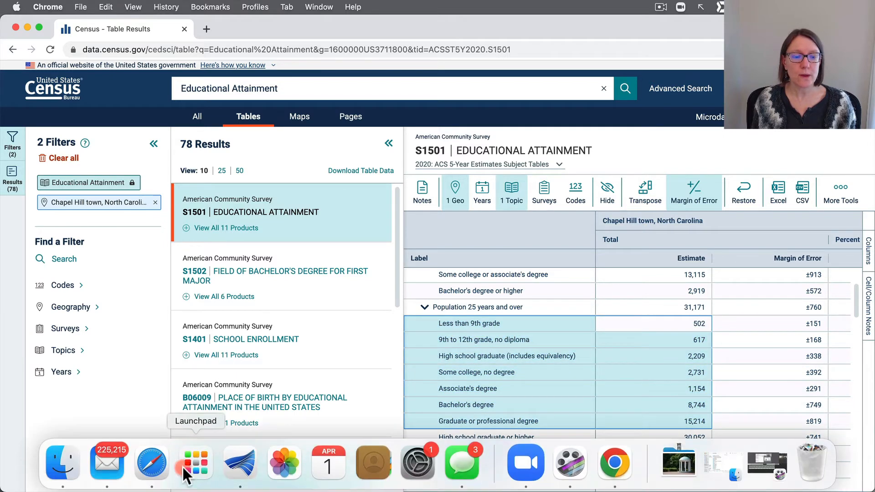
click(234, 463)
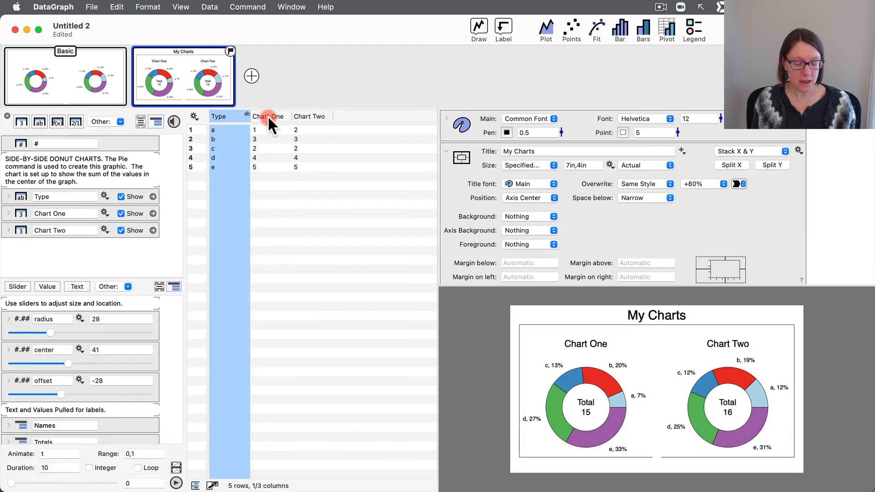
key(shift)
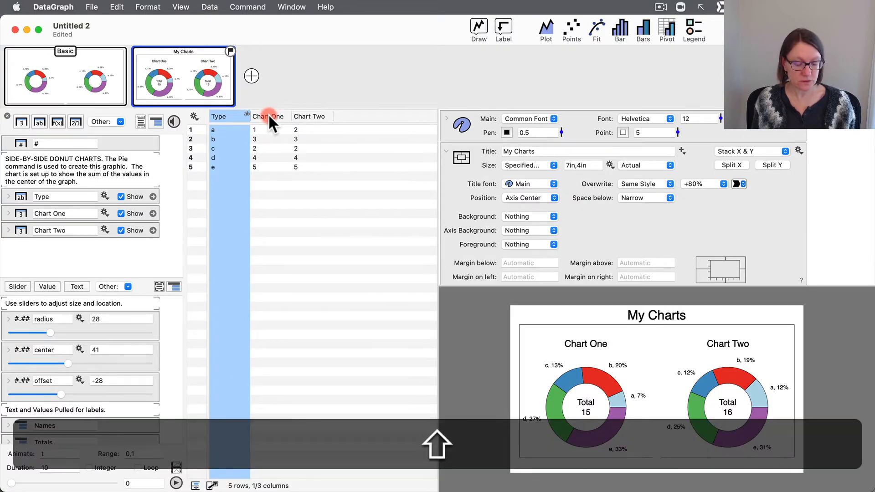
click(269, 116)
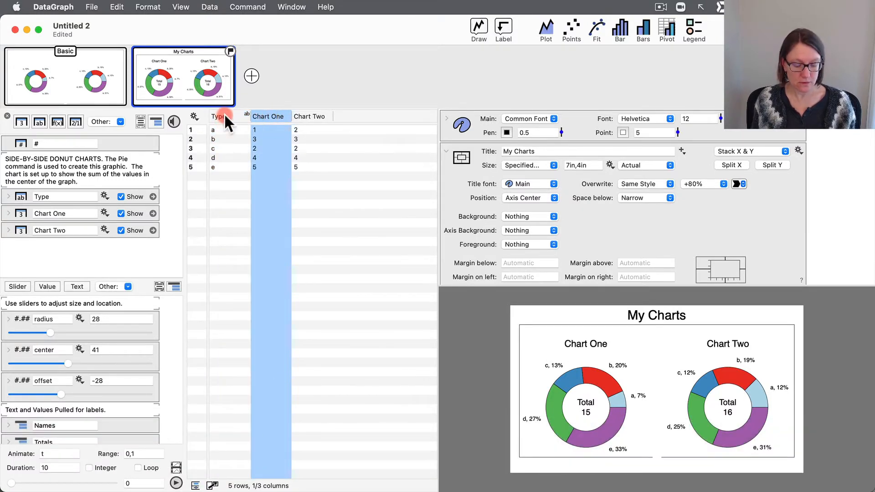
click(224, 113)
shift+click(266, 111)
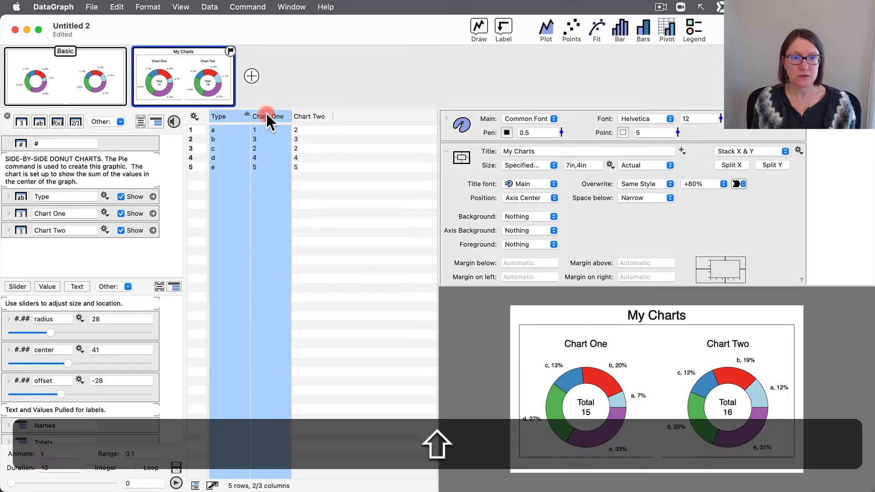
click(119, 4)
click(129, 93)
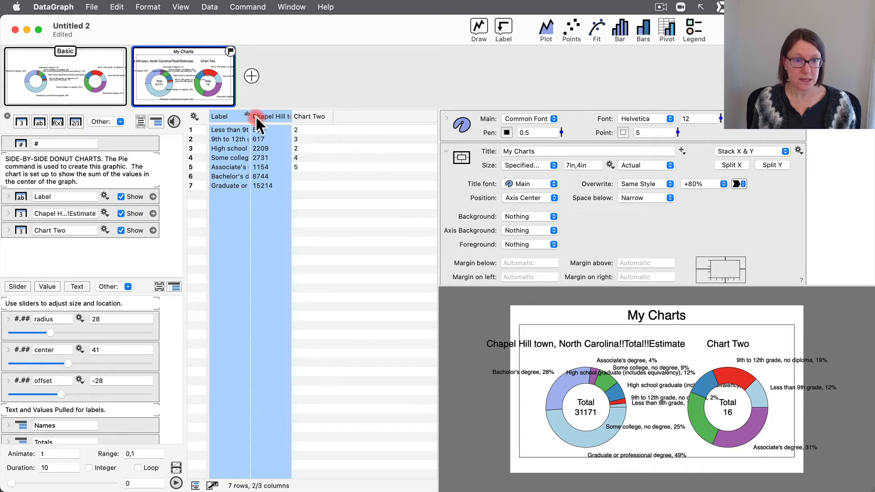
drag(250, 116, 389, 116)
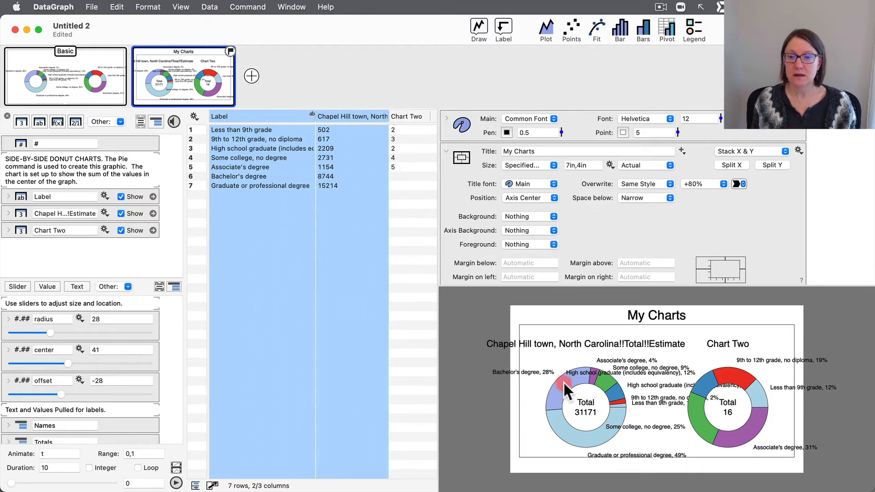
Shorten the pasted estimate column's name to "Chapel Hill, North Carolina".
click(372, 114)
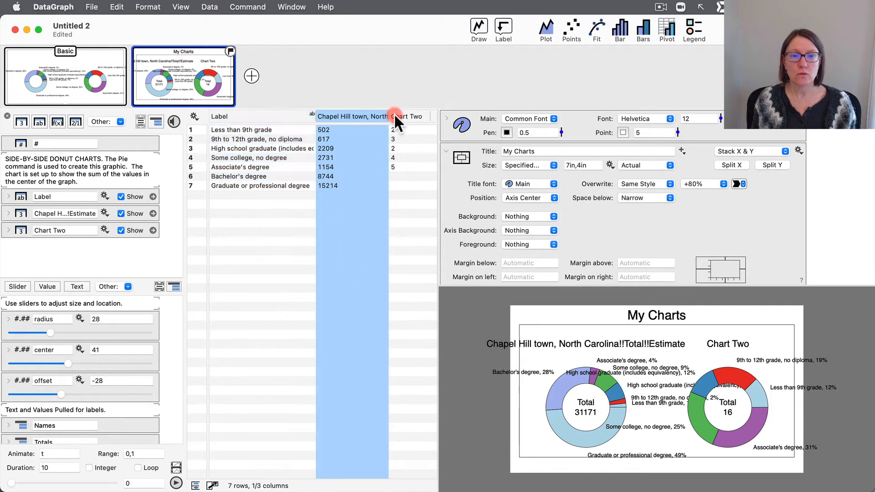
click(69, 217)
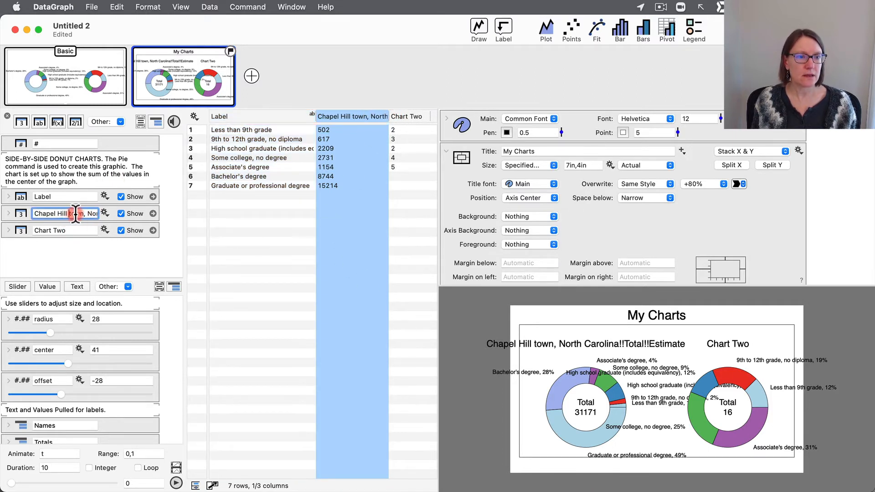
double_click(76, 214)
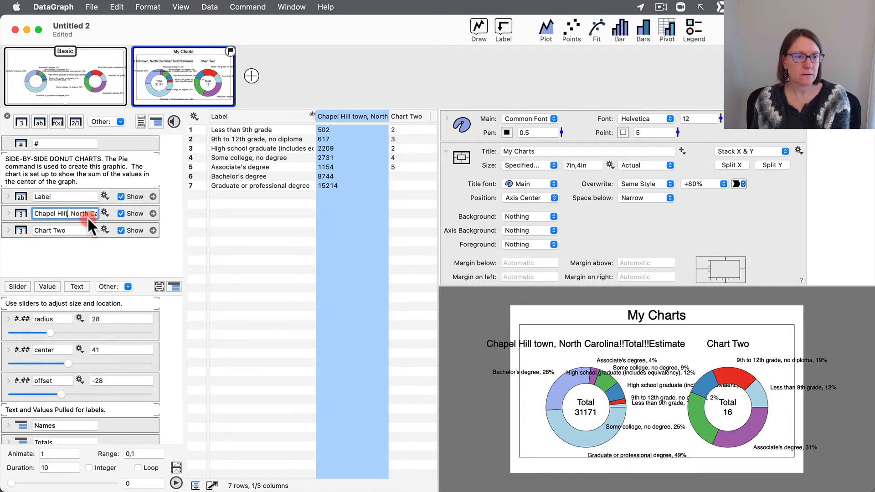
key(BackSpace)
drag(82, 213, 163, 217)
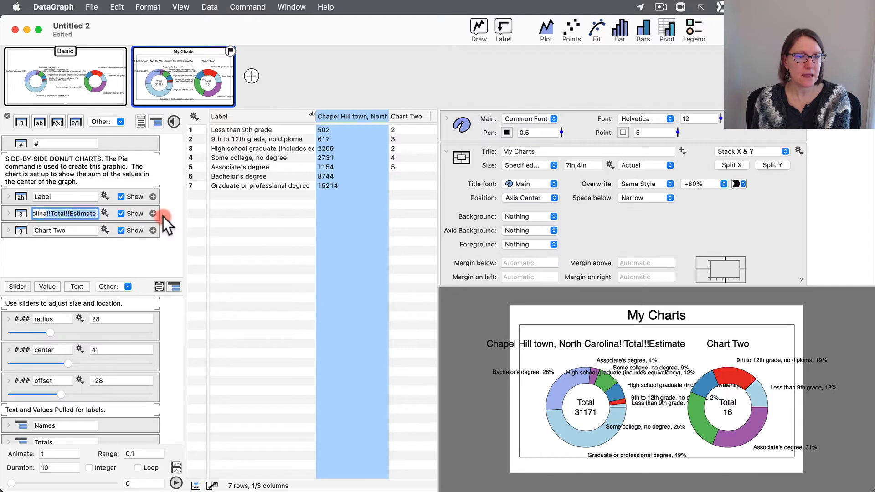
key(BackSpace)
click(165, 250)
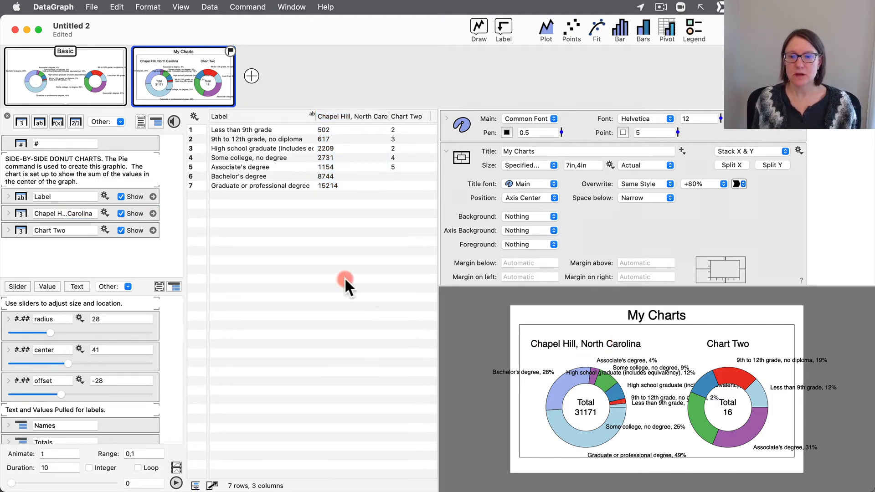
Abbreviate the state in the Chapel Hill column's name so that it reads "Chapel Hill, NC".
click(70, 213)
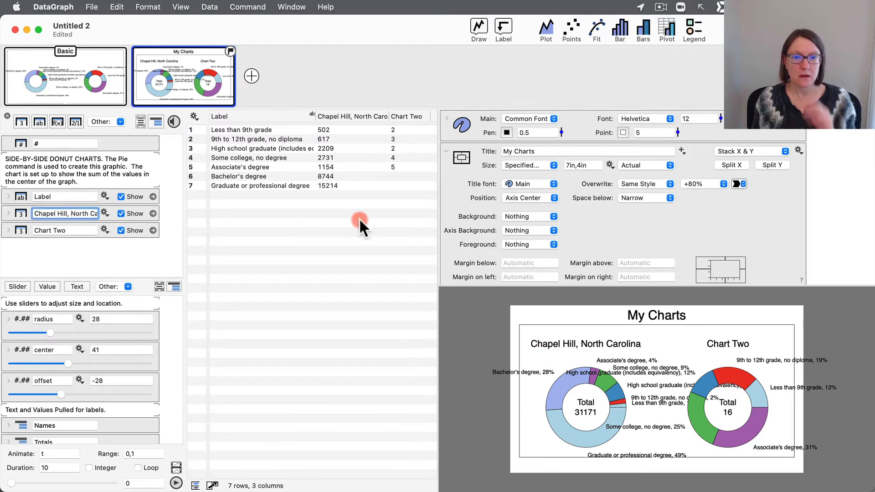
drag(70, 213, 157, 215)
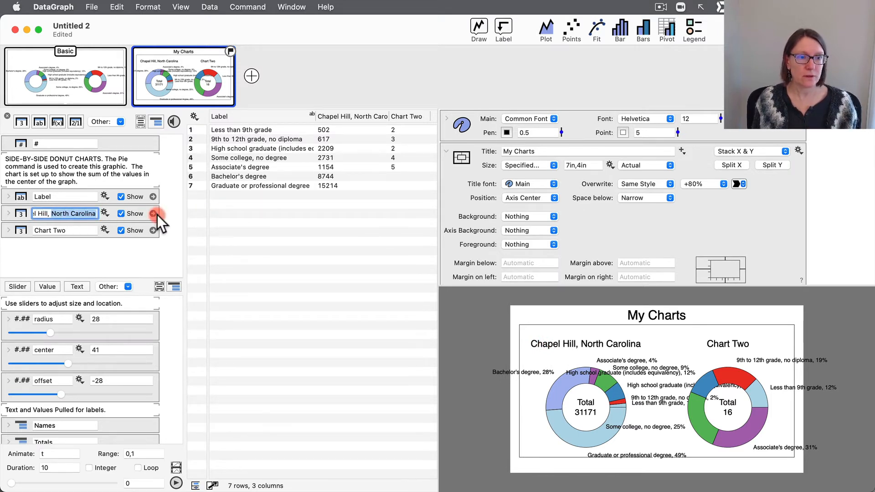
text(NC)
key(shift+Return)
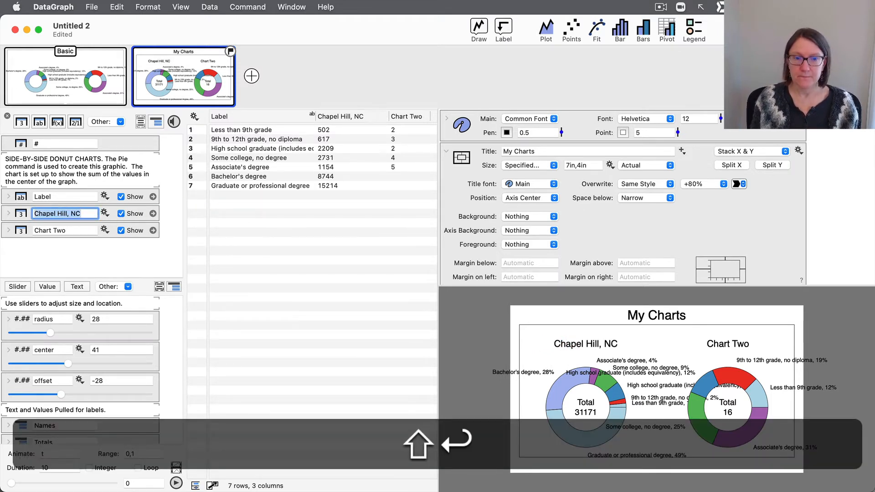
click(256, 268)
click(368, 113)
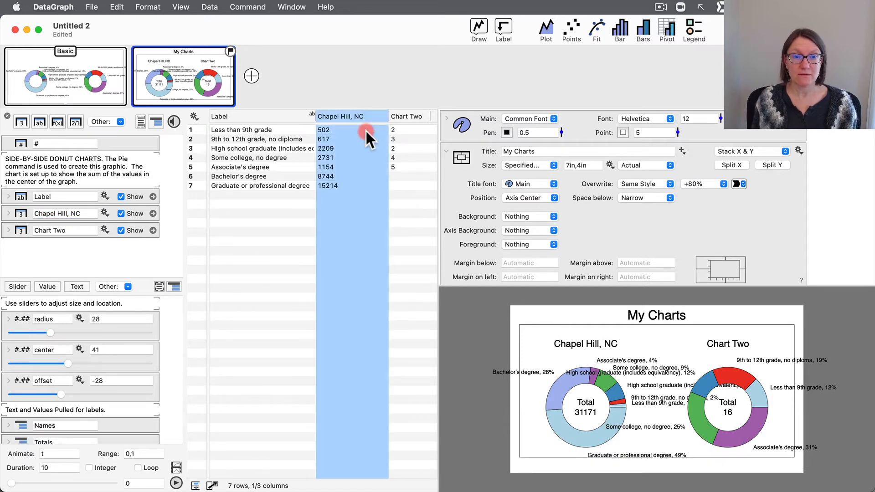
Copy the Chapel Hill, NC column and paste it over the Chart Two column.
key(super+c)
click(406, 114)
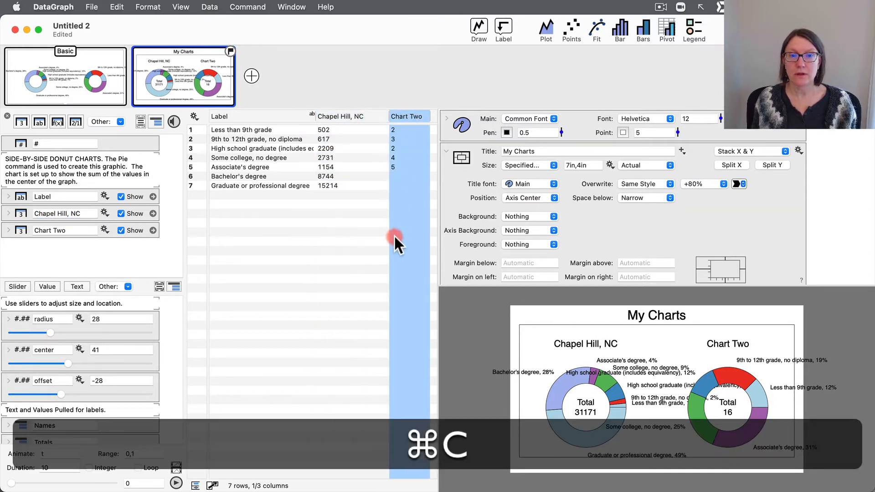
key(super+v)
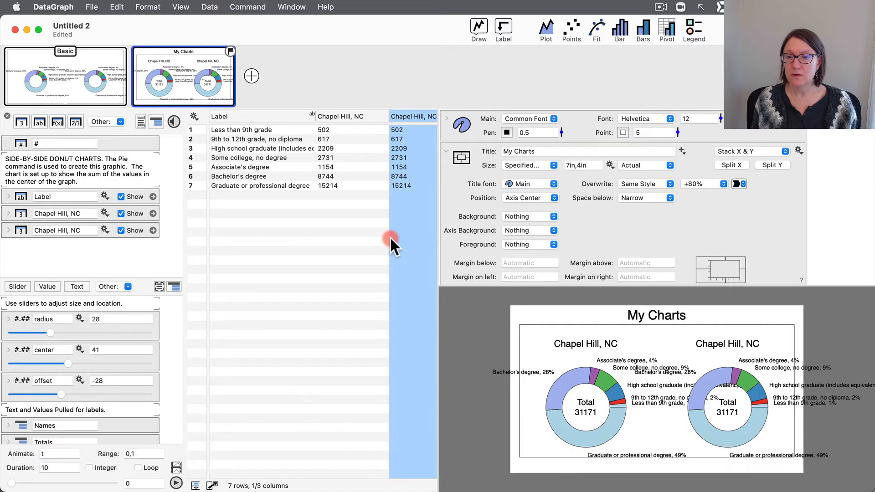
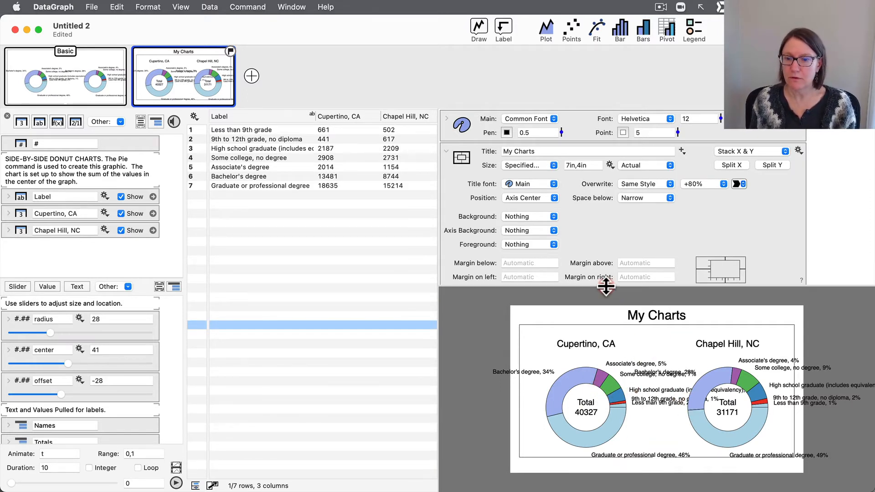
Enlarge the chart area and check the totals inside both donuts against the Census table in Chrome.
drag(605, 287, 605, 231)
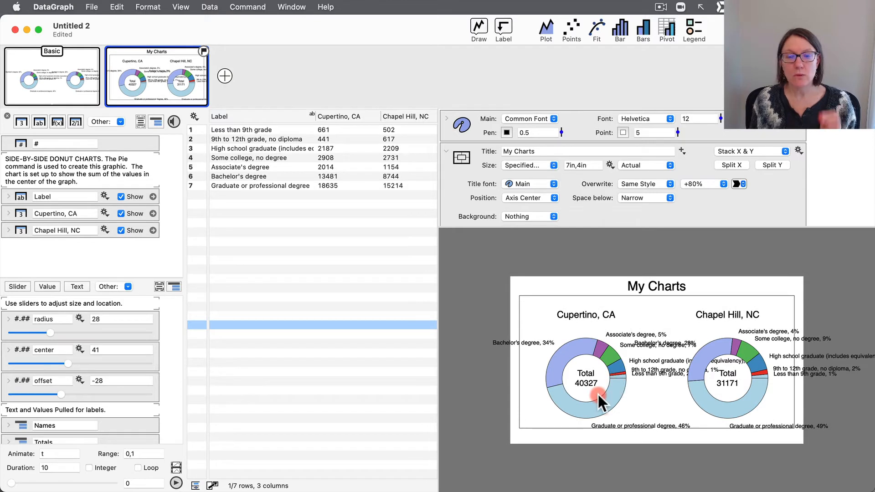
drag(505, 420, 572, 384)
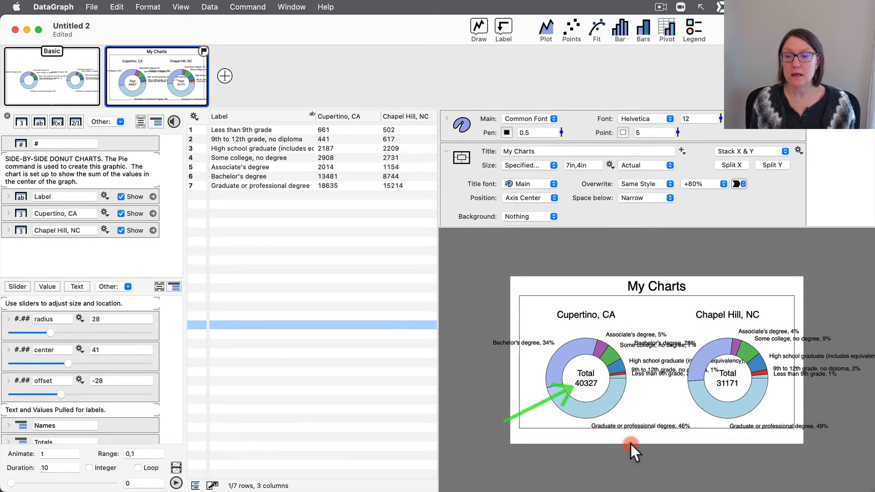
mouse_move(631, 443)
mouse_down()
mouse_move(700, 382)
mouse_move(713, 383)
mouse_up()
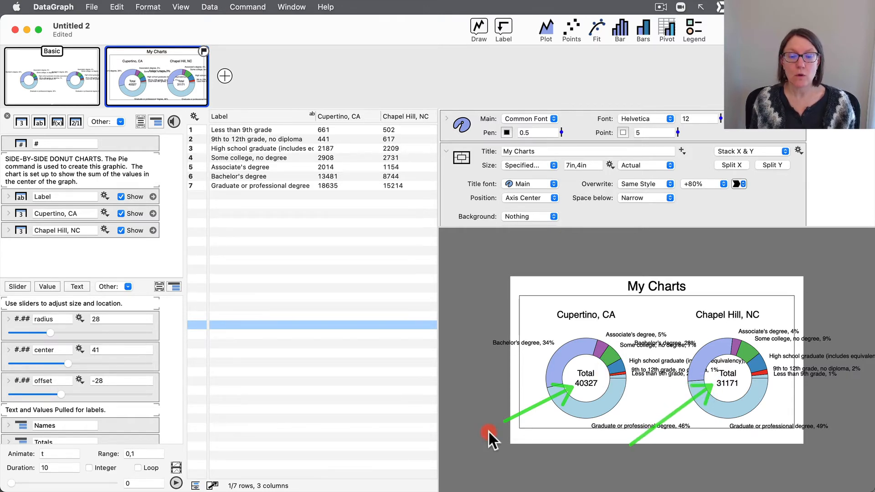
mouse_move(570, 472)
click(615, 462)
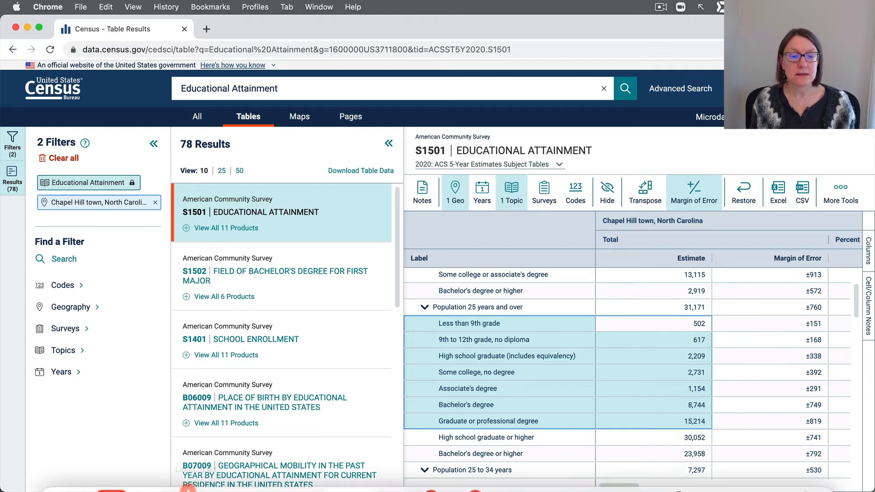
click(238, 463)
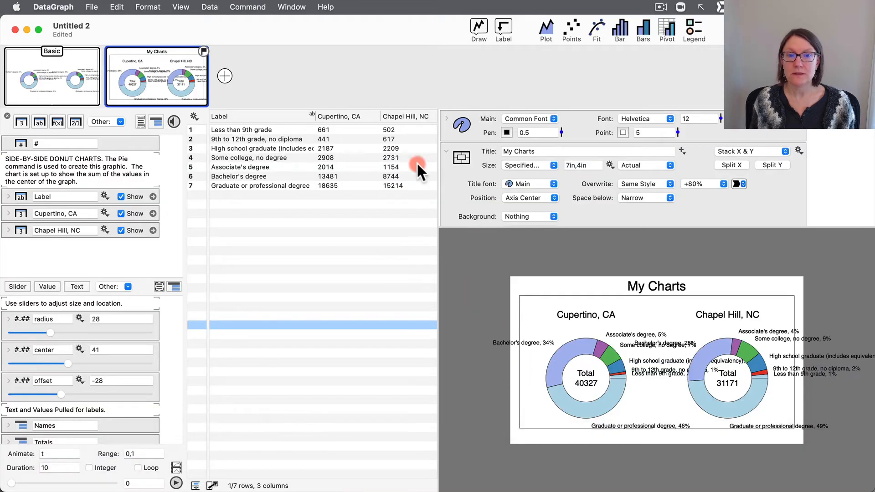
click(410, 115)
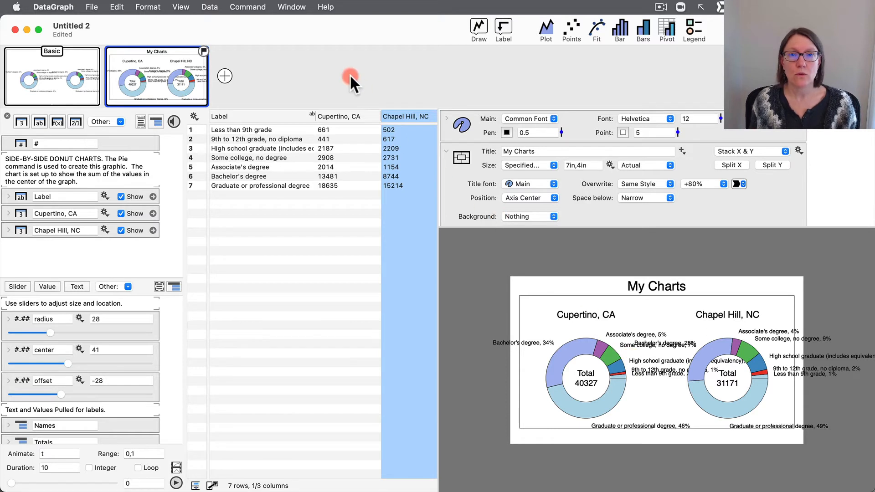
Duplicate the My Charts graphic and set the copy's specified size to the preset 1200,675.
mouse_move(143, 73)
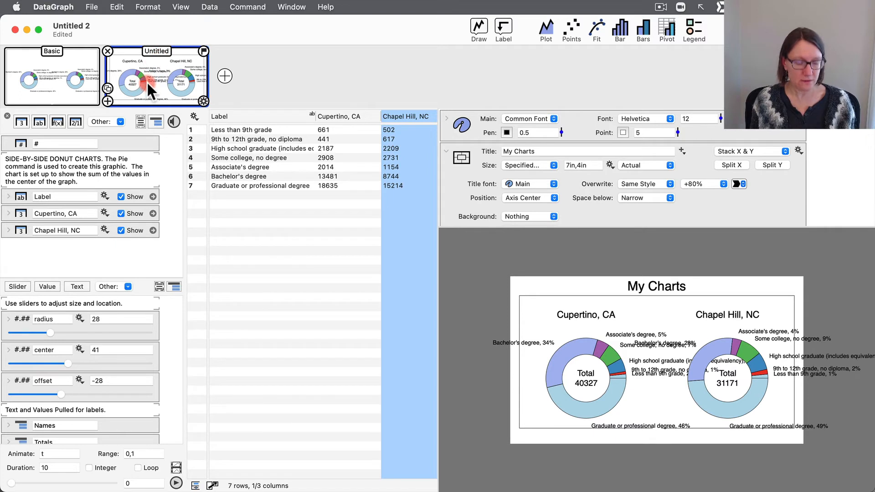
click(109, 88)
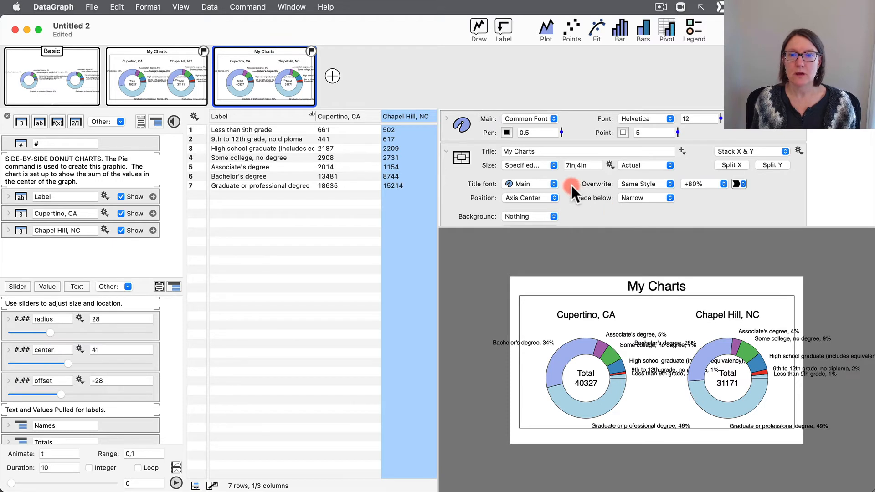
drag(591, 164, 543, 162)
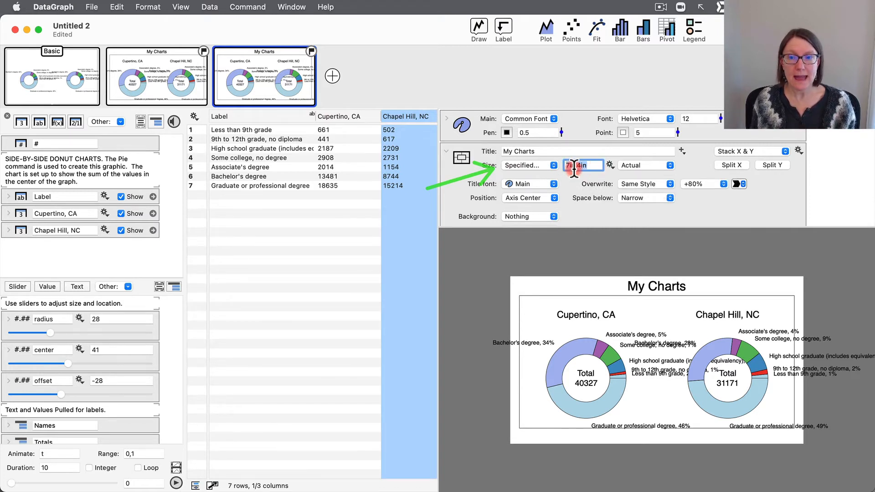
drag(573, 168, 602, 170)
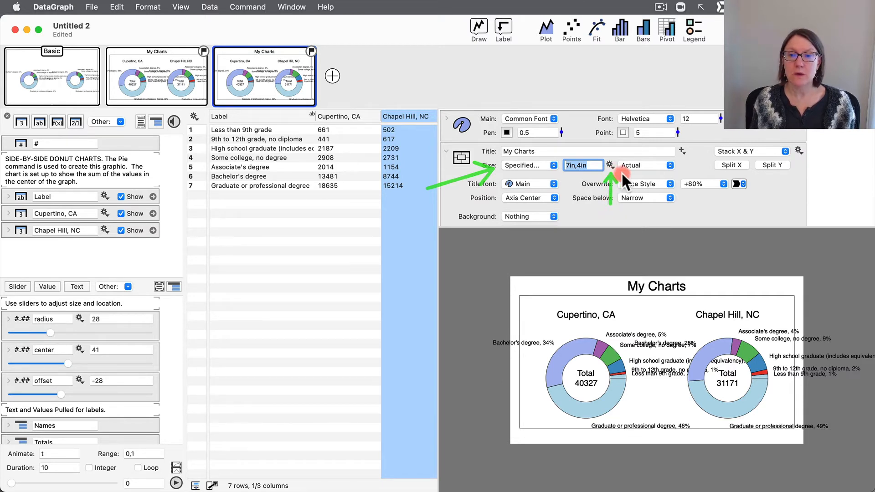
click(609, 164)
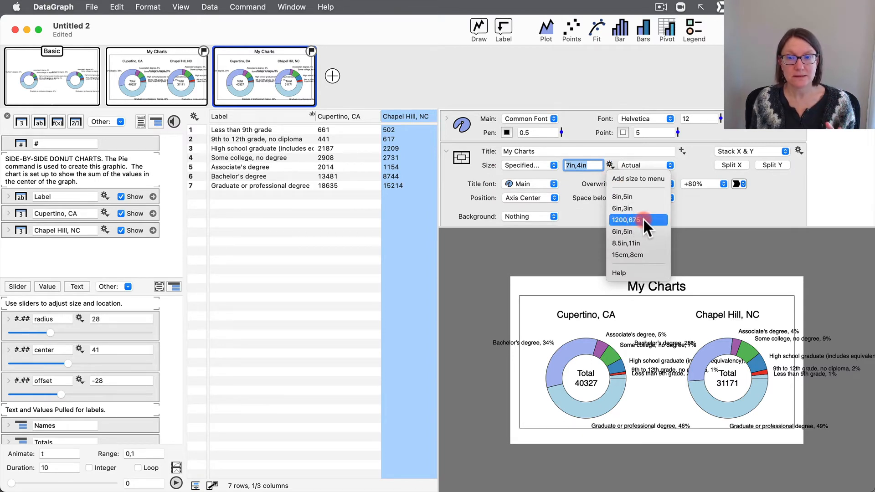
click(643, 219)
click(589, 164)
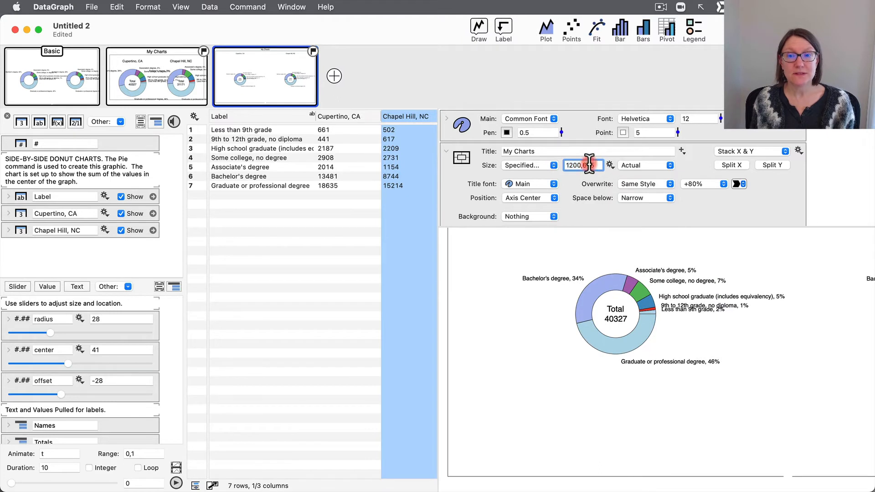
double_click(600, 165)
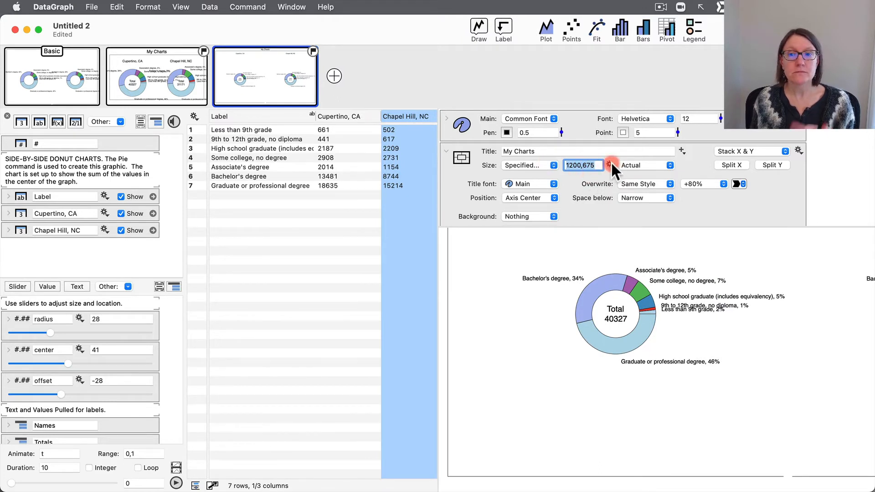
click(609, 164)
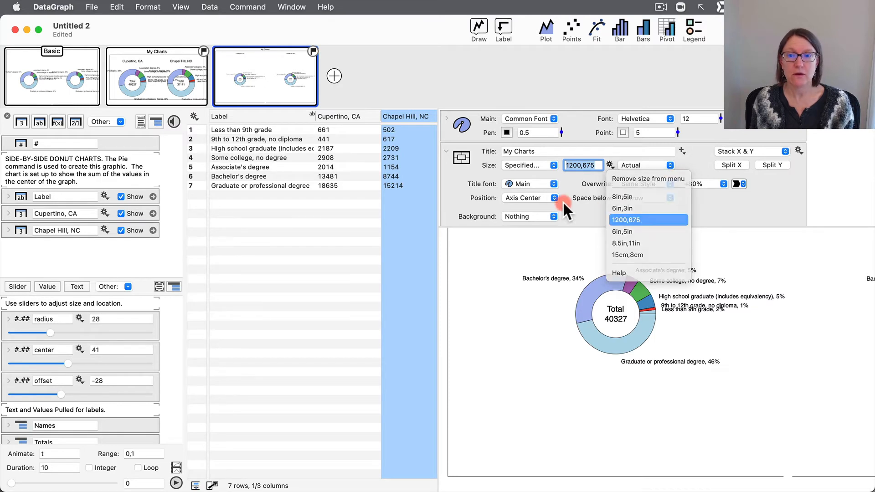
click(589, 198)
click(606, 211)
Look over the enlarged graphic and set its display scale to 50%.
scroll(710, 372, right, 5)
scroll(710, 372, up, 3)
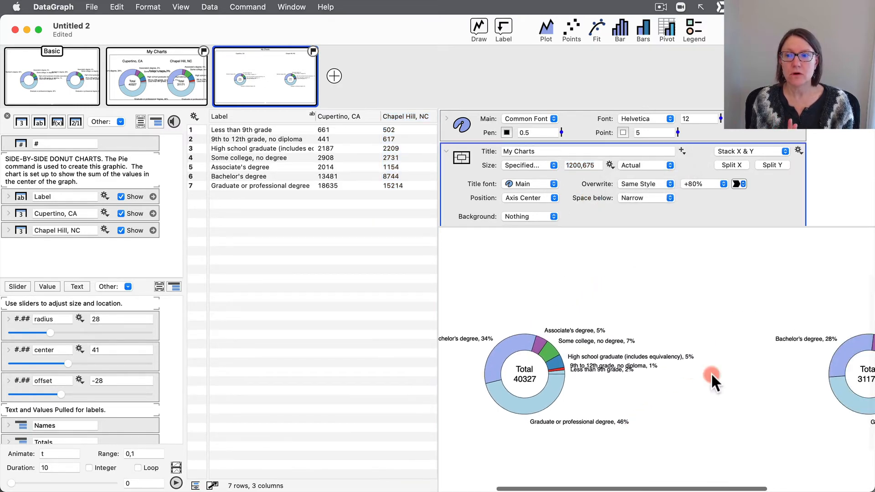
scroll(603, 364, left, 5)
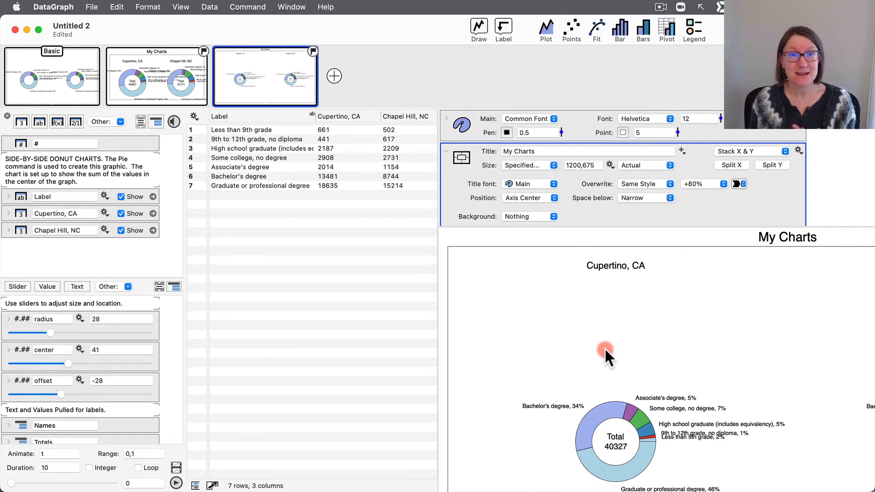
scroll(602, 324, right, 1)
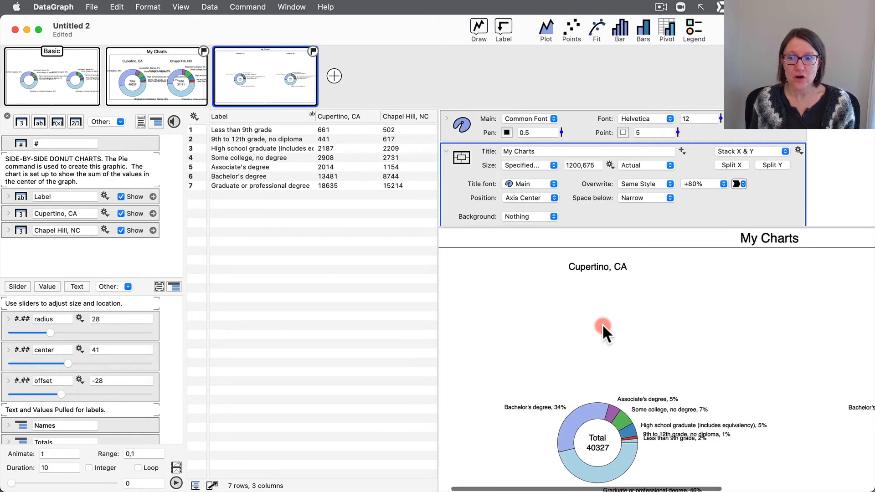
scroll(602, 323, right, 4)
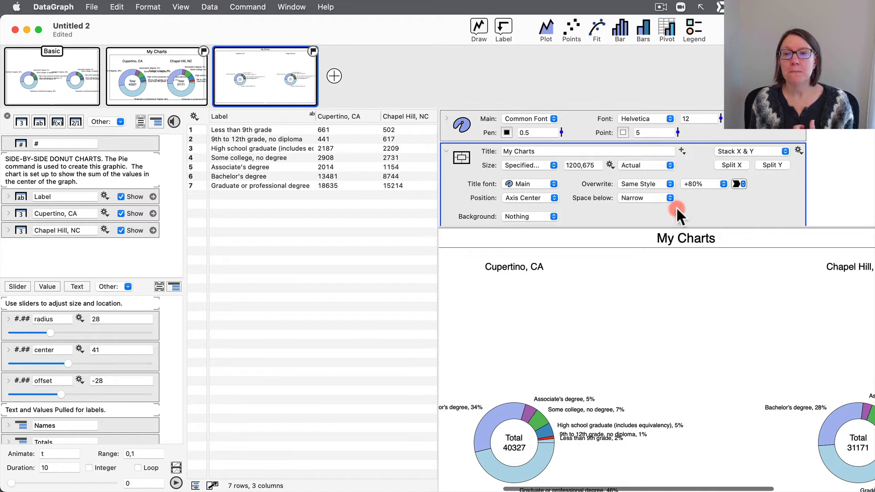
click(646, 166)
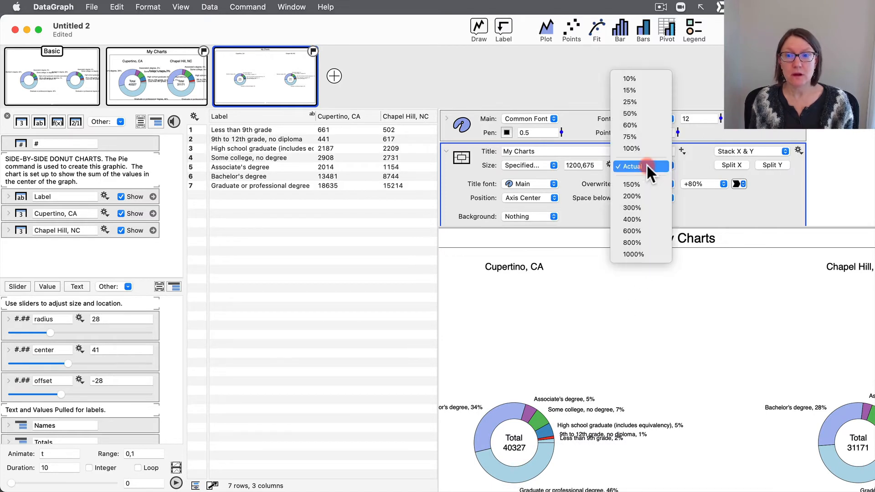
click(642, 112)
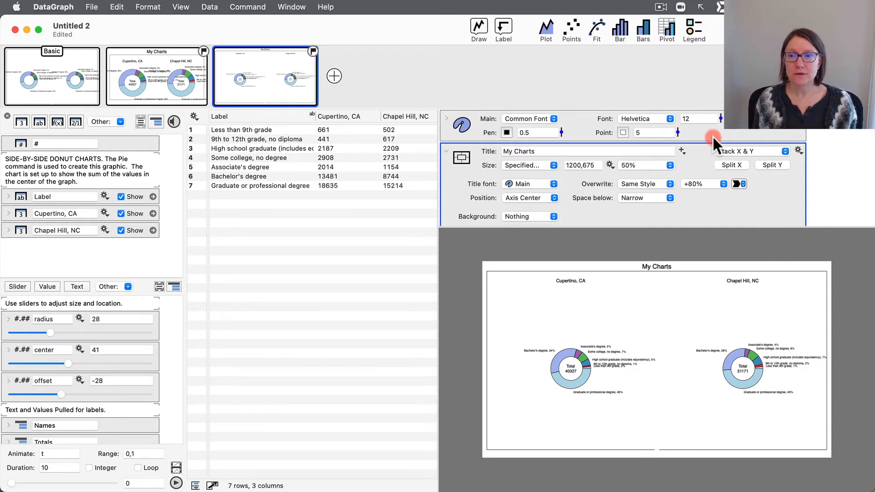
Set the graphic's main Helvetica font size to 30.
double_click(689, 118)
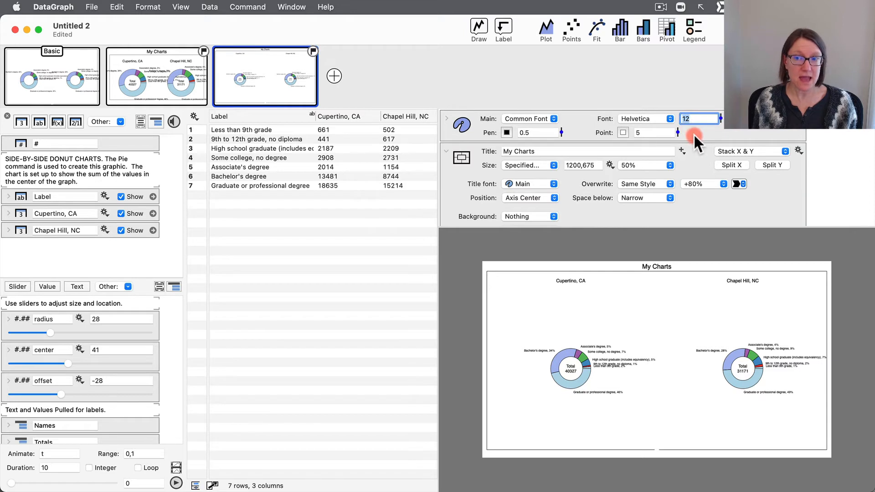
click(690, 120)
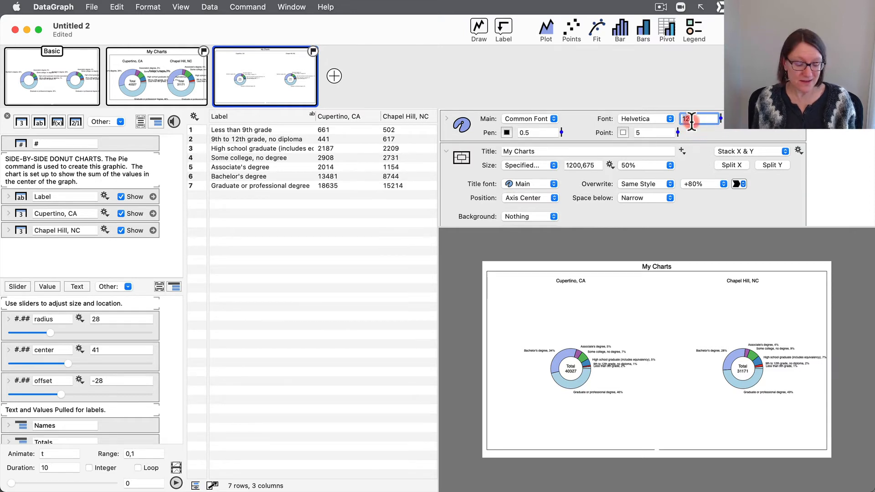
text(24)
key(Return)
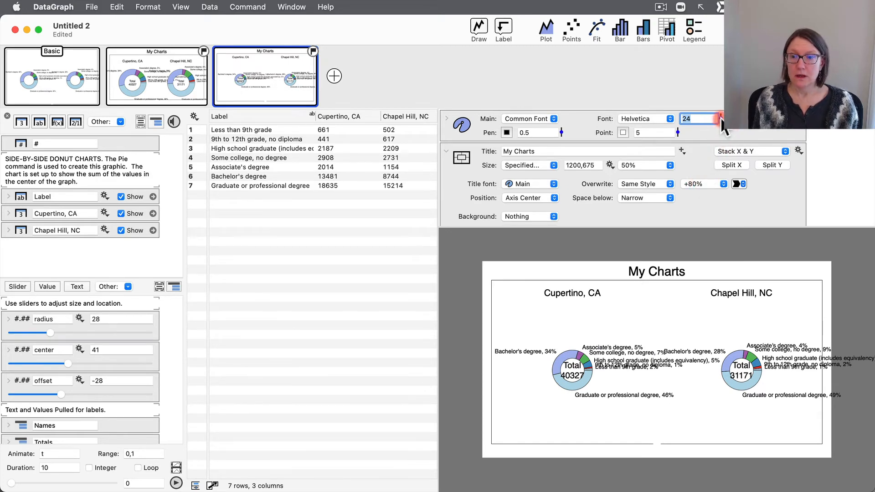
drag(720, 121, 721, 121)
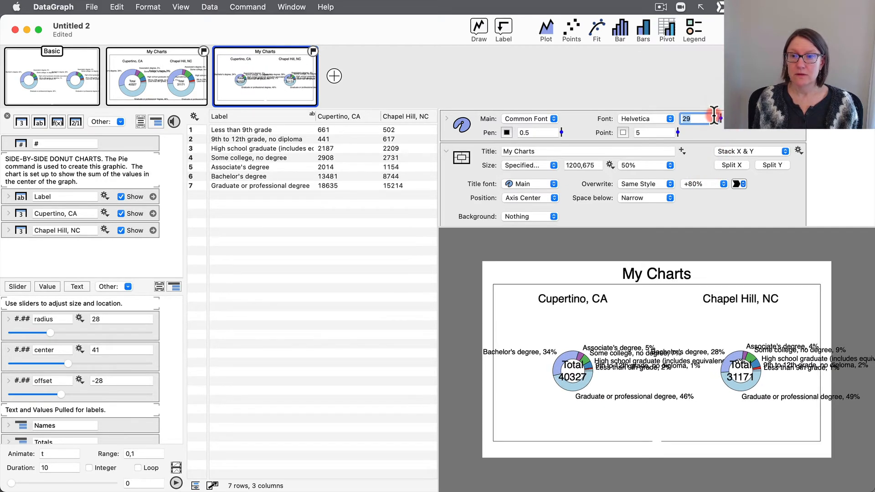
text(30)
key(Return)
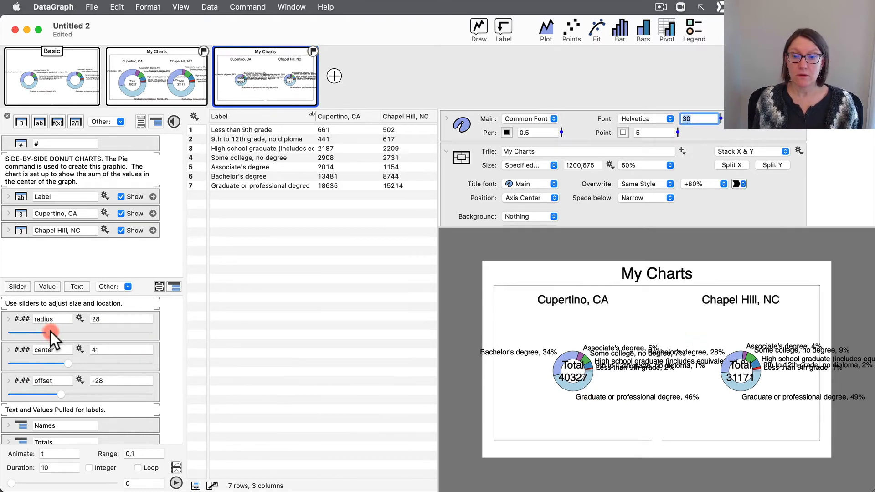
Set the donuts' radius to 50 and center to 90, and widen the drawing area beside the data table.
drag(51, 333, 81, 332)
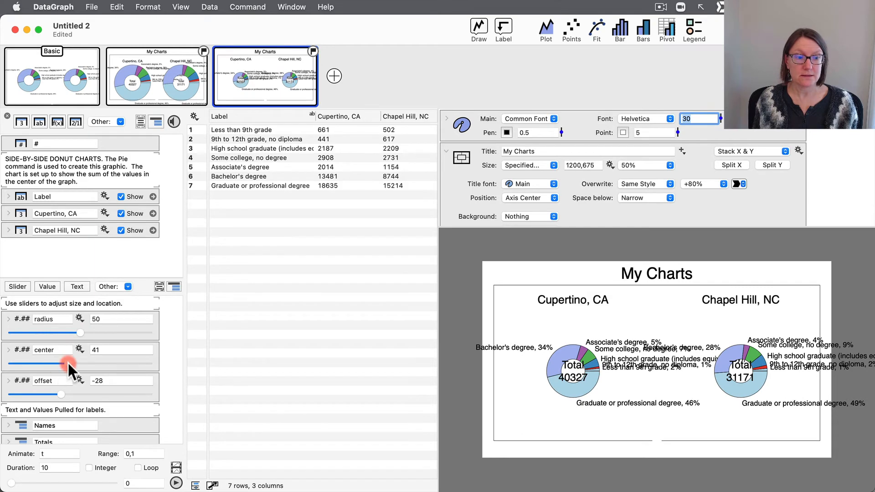
drag(70, 363, 135, 365)
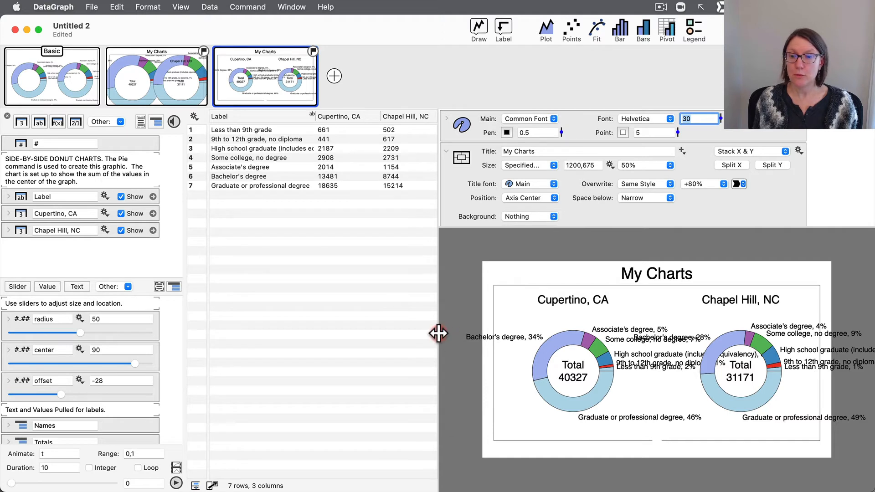
drag(438, 332, 325, 321)
click(605, 411)
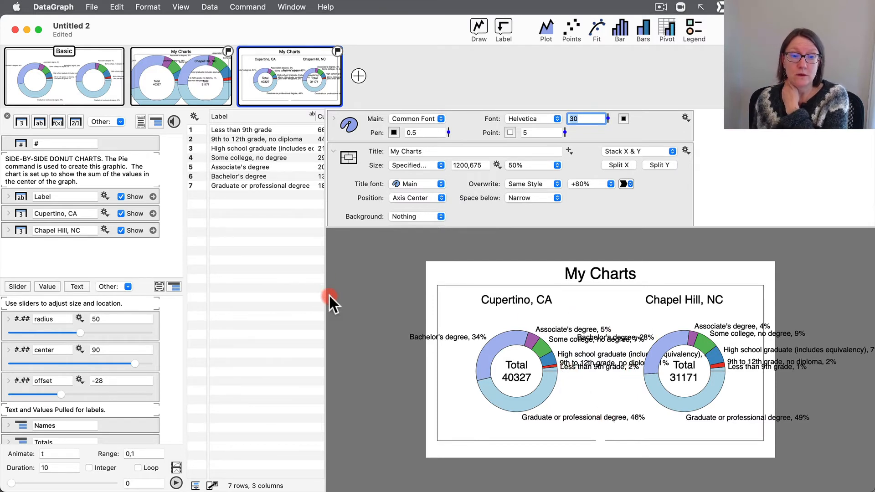
drag(323, 297, 397, 294)
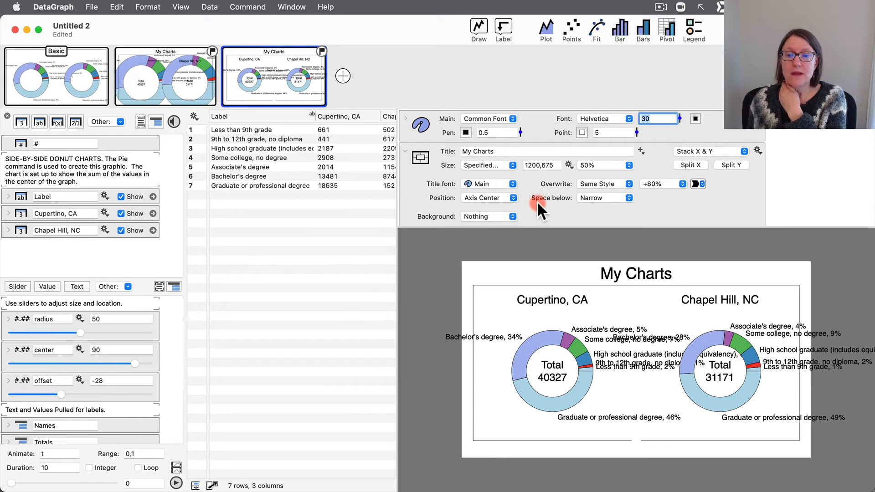
Widen the data table until the full Chapel Hill, NC column shows, and expand the graphic's detailed font settings.
click(404, 150)
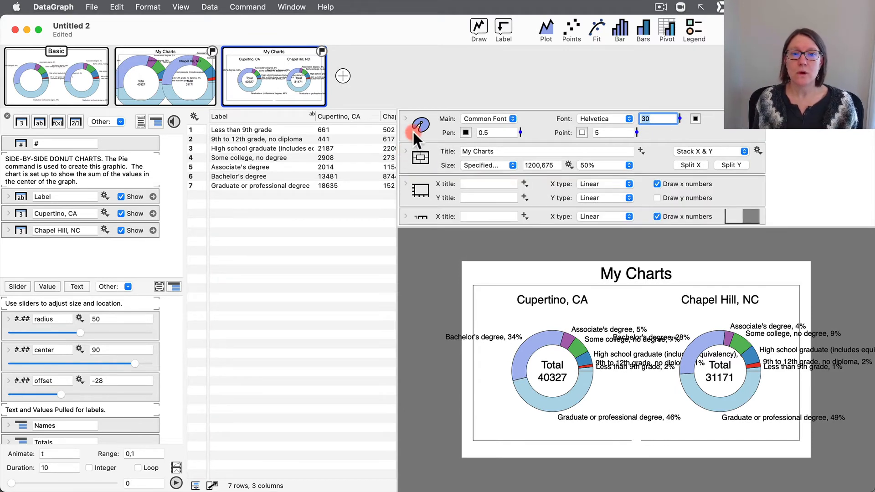
drag(400, 166, 472, 166)
click(481, 119)
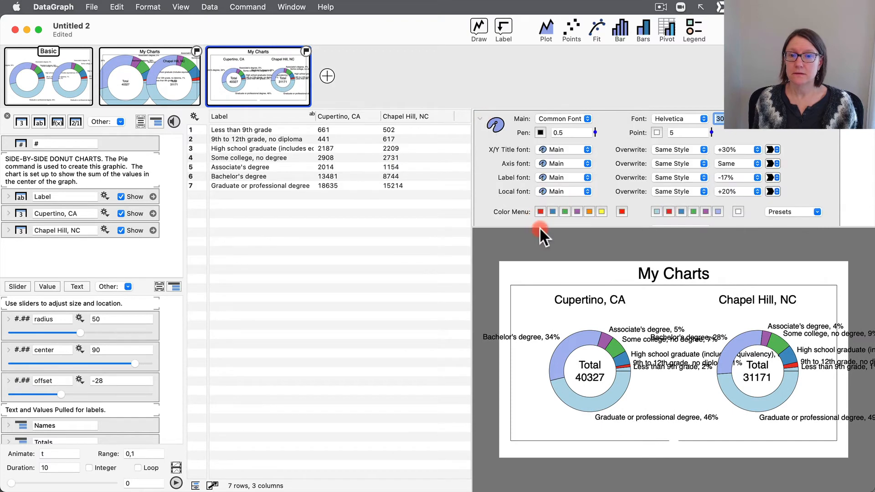
Try Line Color 1 on the label font, and restore the labels to black.
click(775, 178)
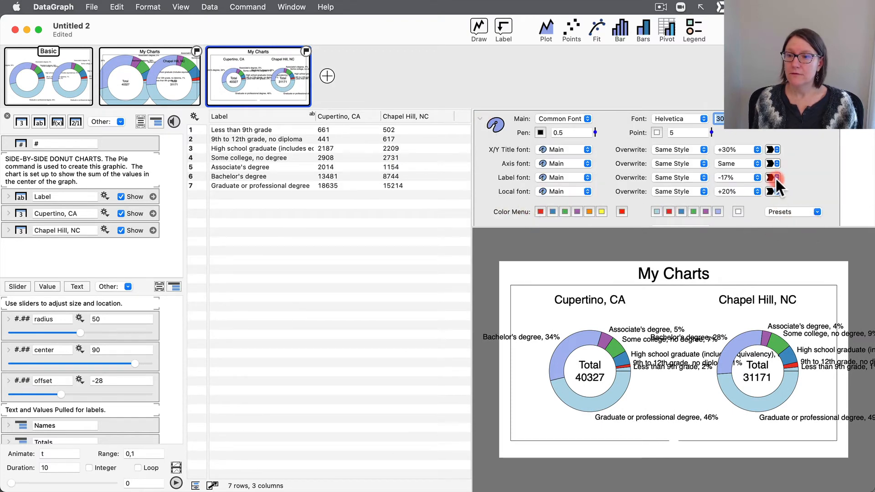
click(638, 416)
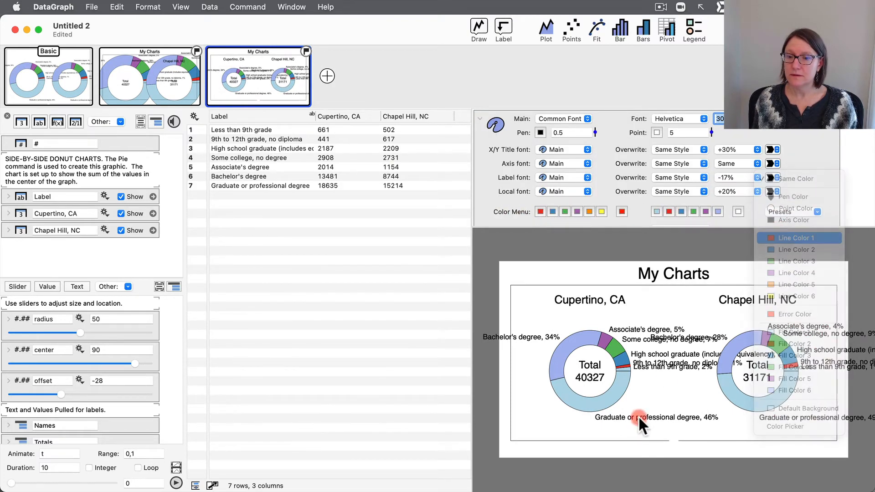
click(771, 177)
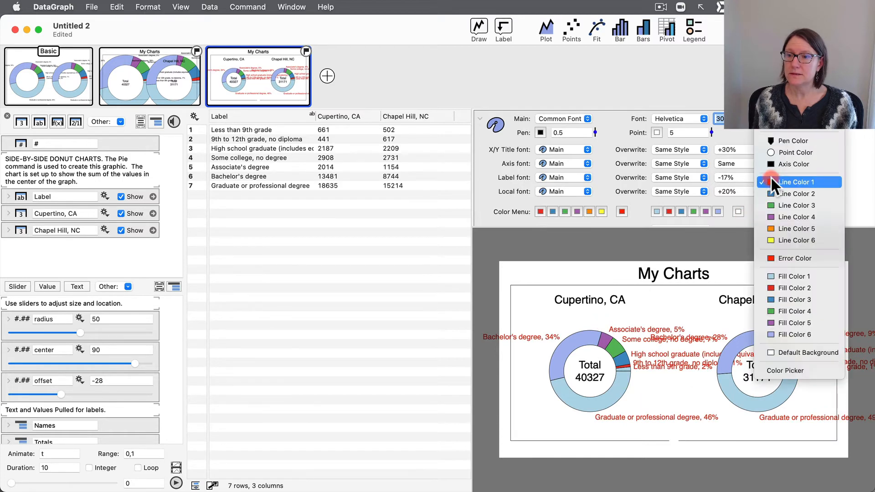
click(775, 139)
Set the label font's relative size to -44% and the main font size to 26.
click(744, 175)
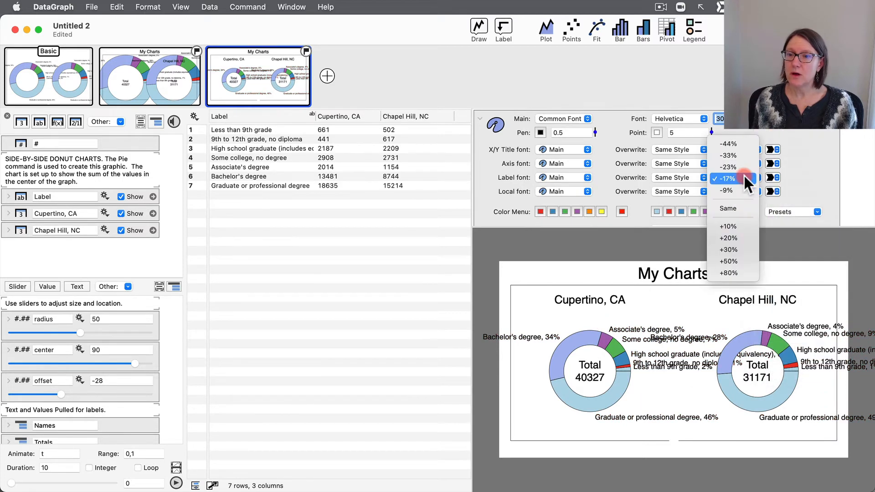
click(738, 143)
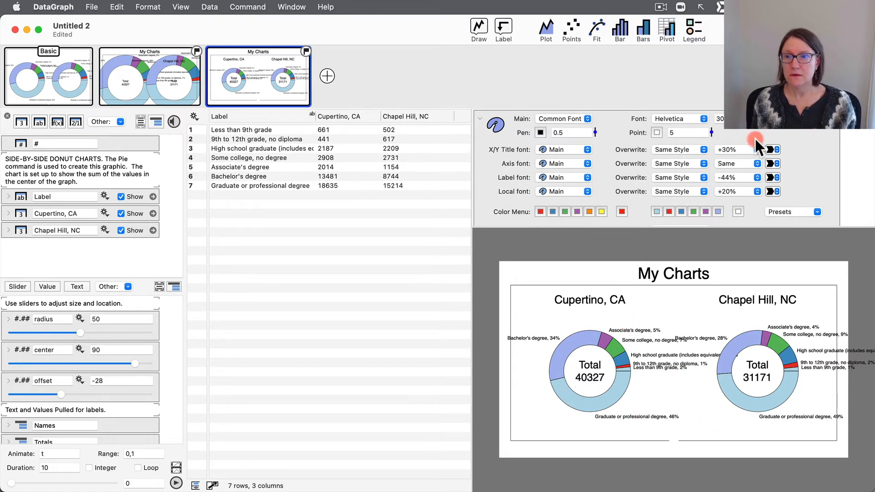
drag(753, 119, 754, 127)
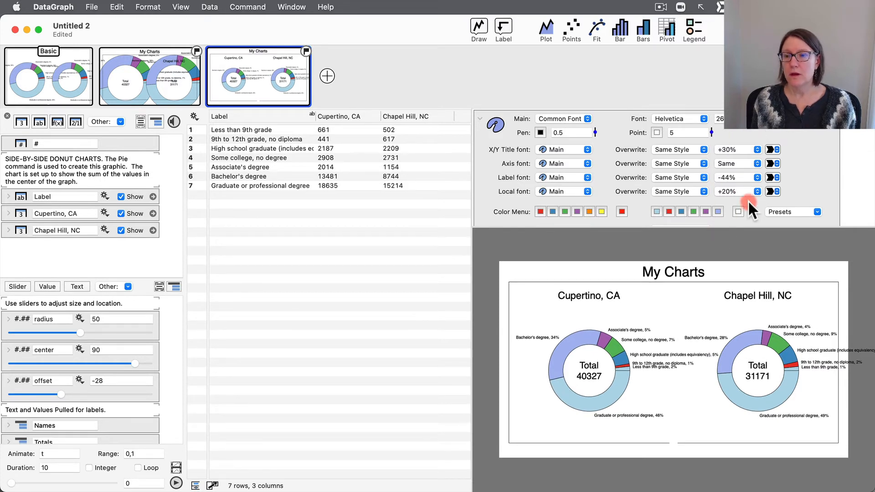
Try a +50% relative size for the local font to enlarge the city headings, and undo it.
click(584, 291)
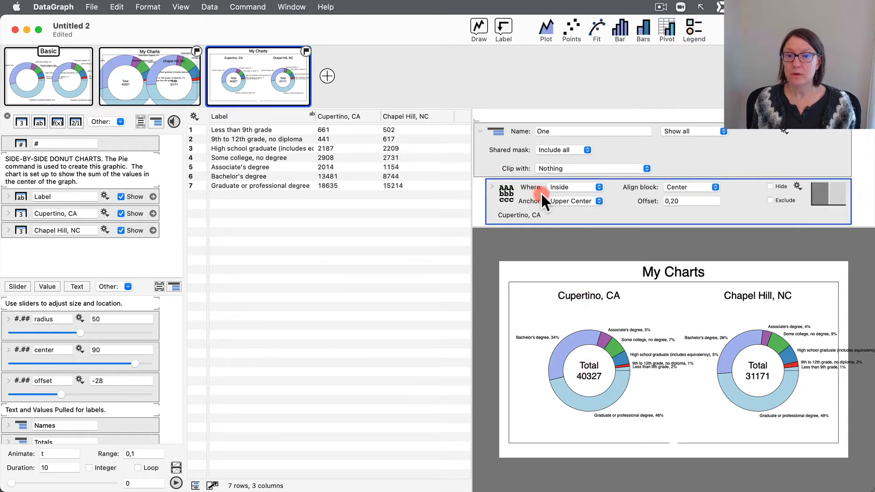
scroll(521, 188, up, 15)
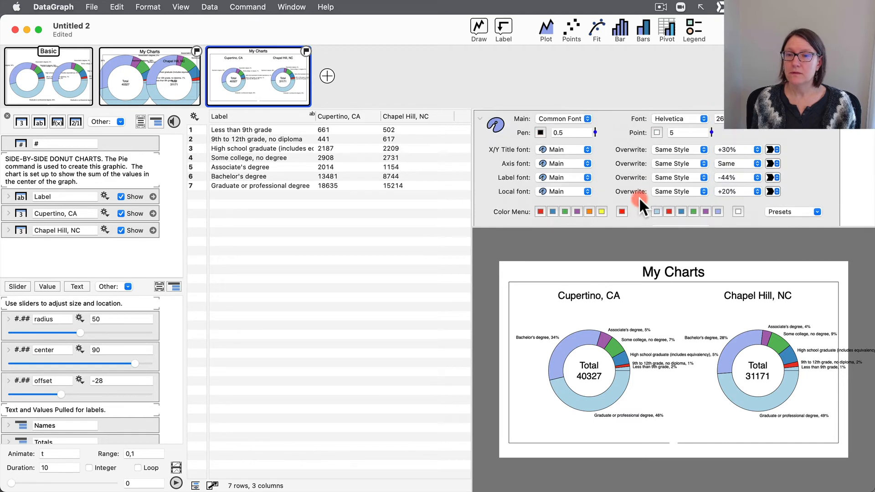
click(738, 191)
click(736, 217)
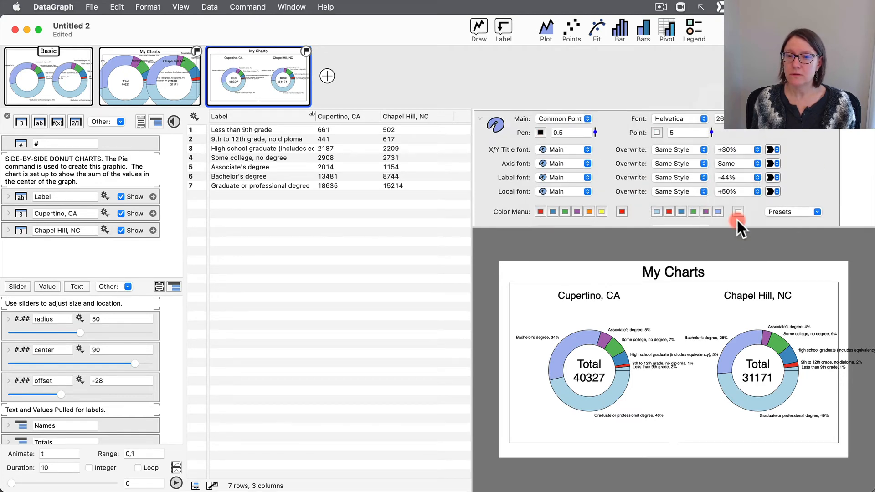
key(super+z)
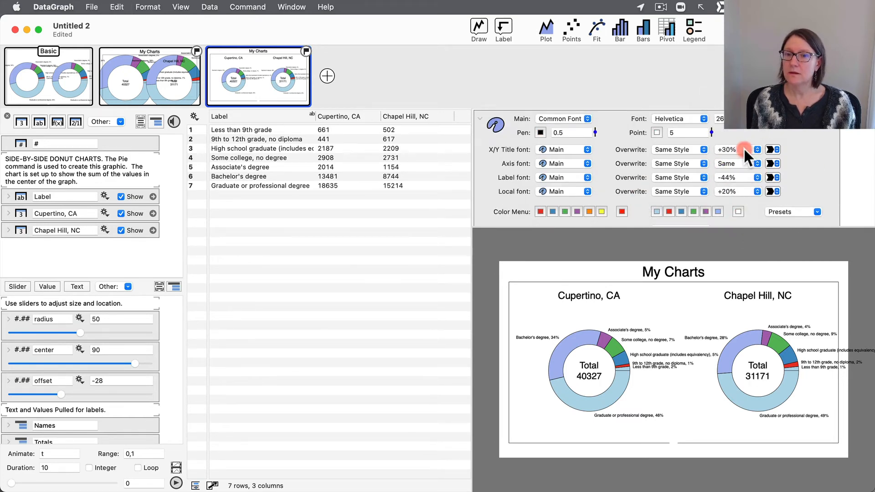
Set the X/Y title font's relative size to +50% and collapse the detailed font settings.
click(744, 149)
click(739, 165)
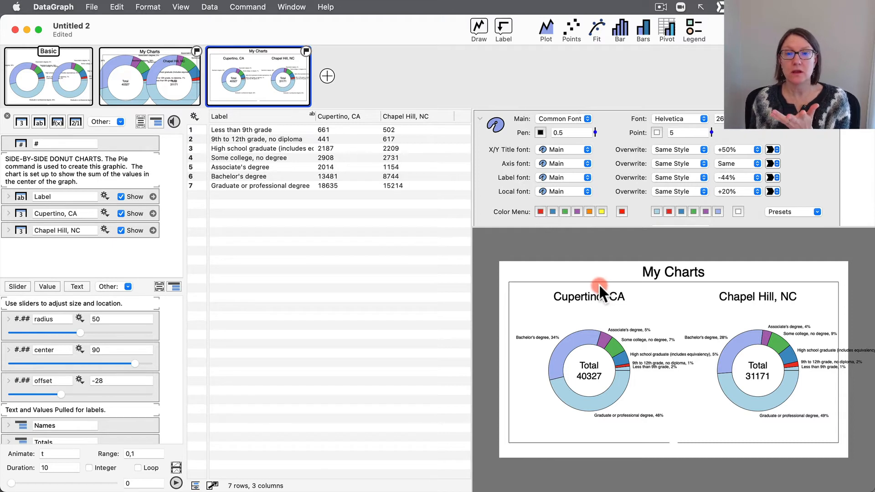
click(479, 116)
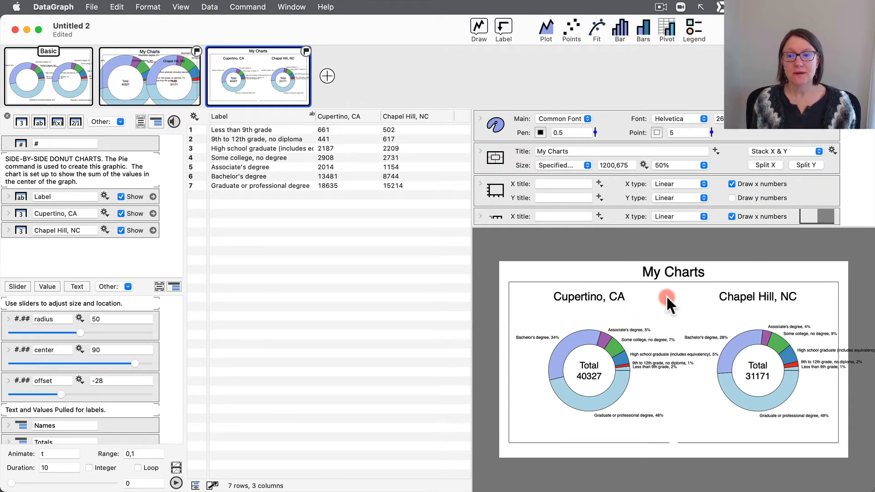
Set the graphic's background to a solid Fill Color 1 and its axis background to the default solid color.
click(480, 150)
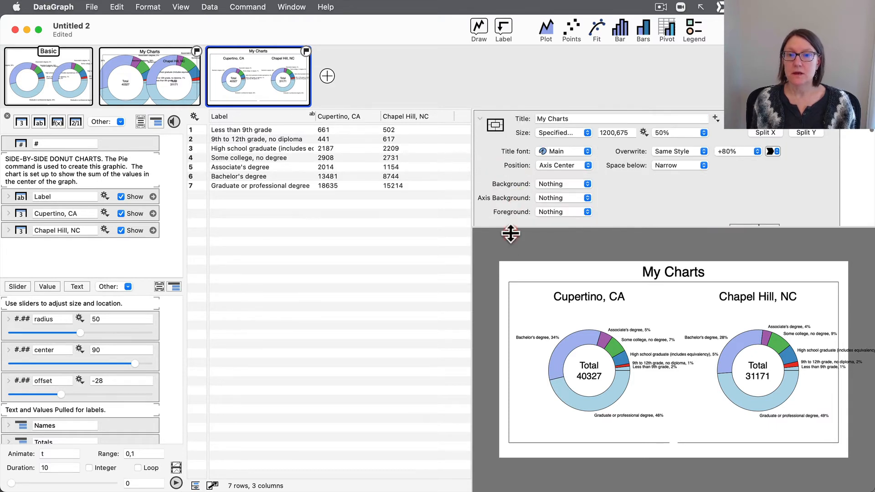
scroll(507, 189, up, 2)
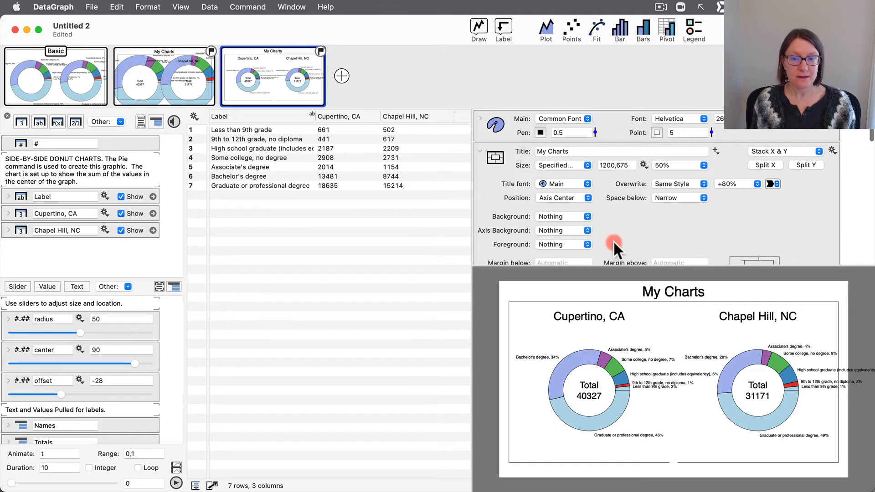
click(559, 215)
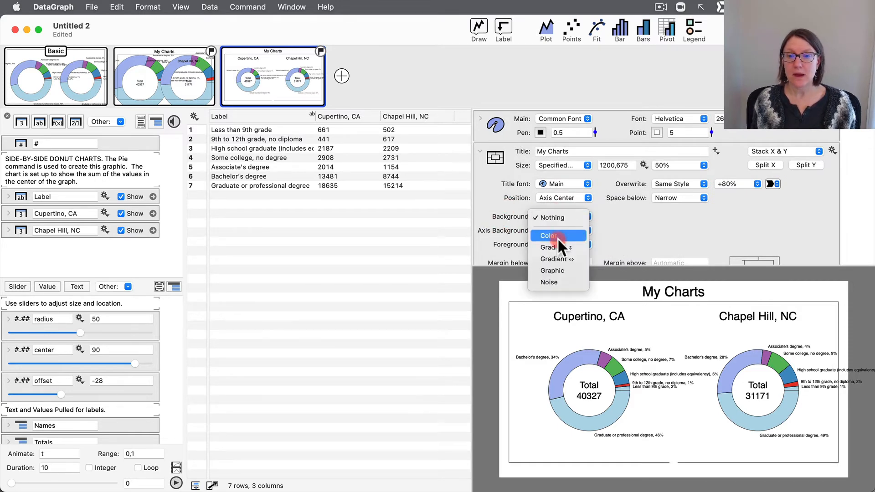
click(557, 237)
click(665, 215)
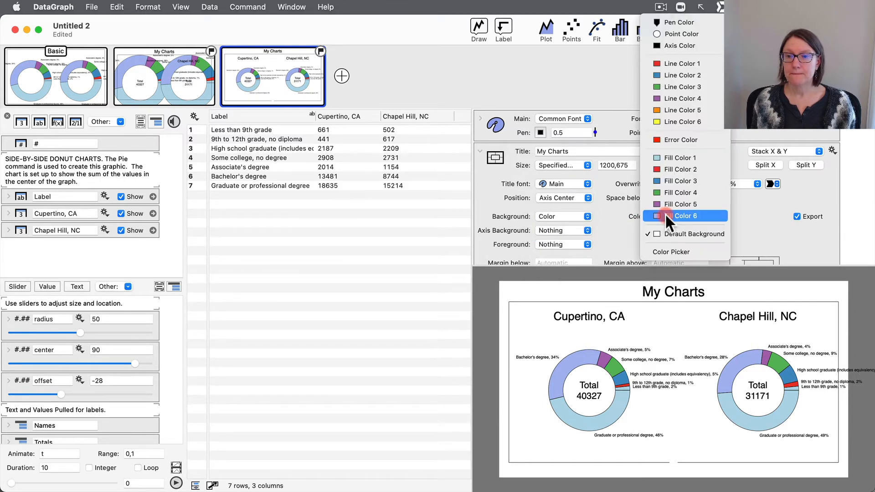
click(659, 157)
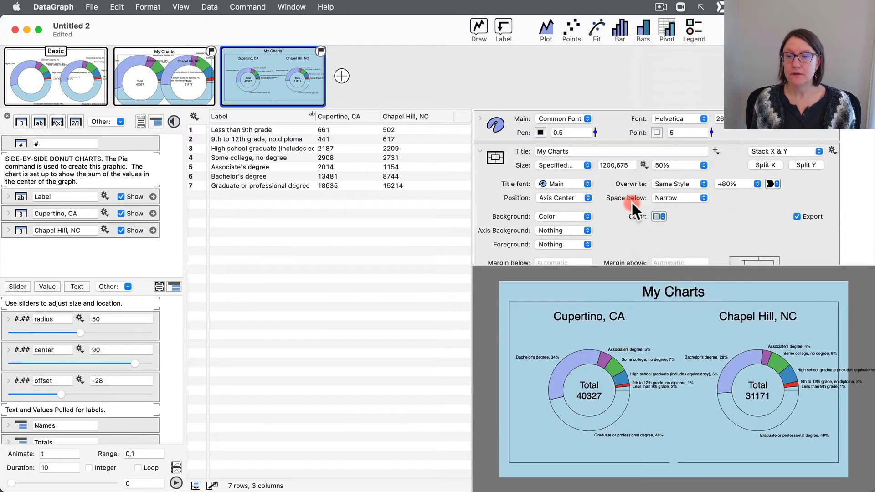
click(584, 230)
click(574, 249)
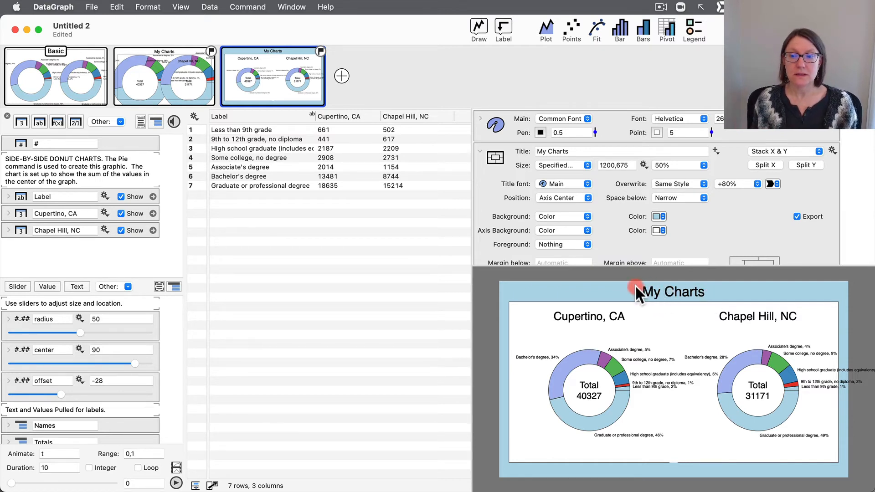
Open the My Charts title for editing from the graphic.
click(728, 294)
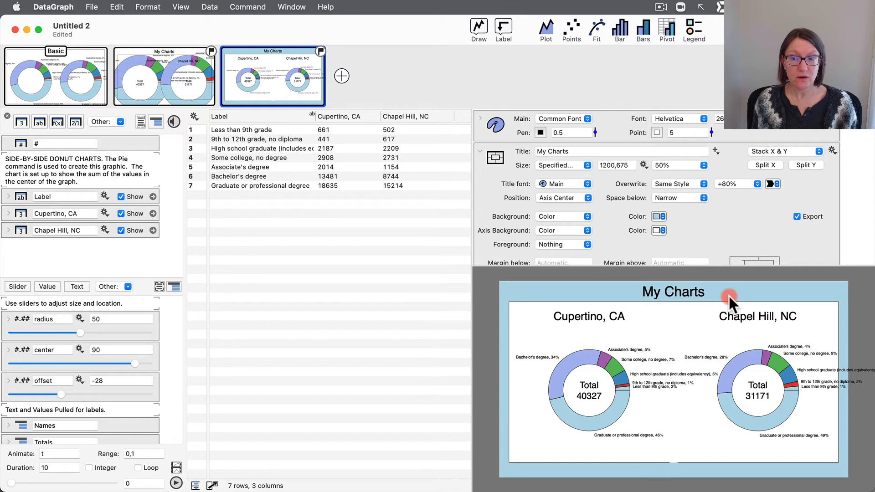
double_click(671, 291)
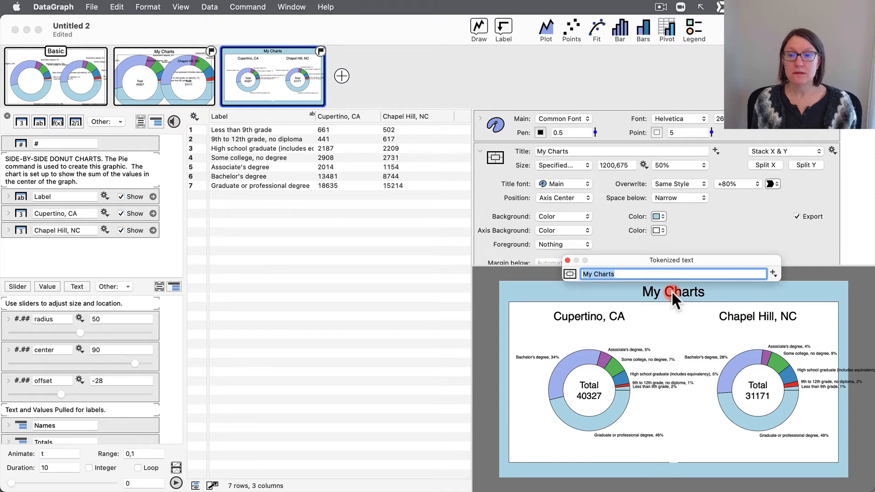
click(631, 273)
click(569, 274)
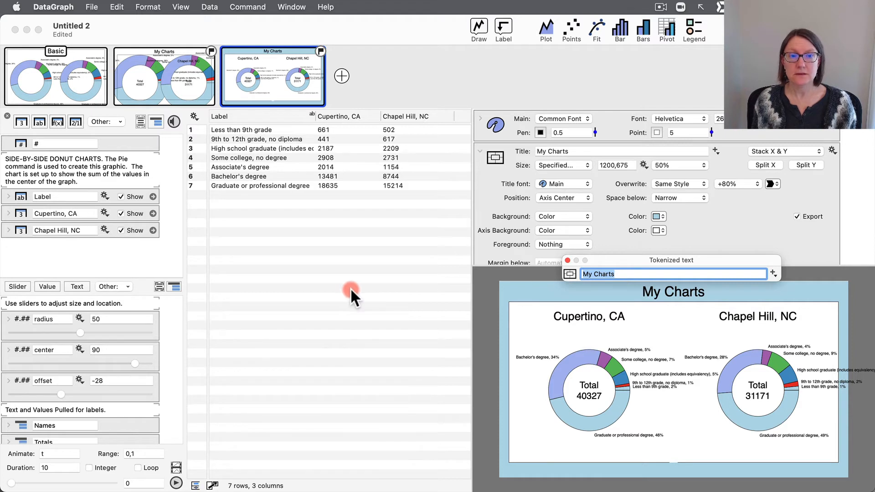
Copy the text "Graduate or professional degree" from row 7 of the Label column.
click(280, 195)
double_click(289, 184)
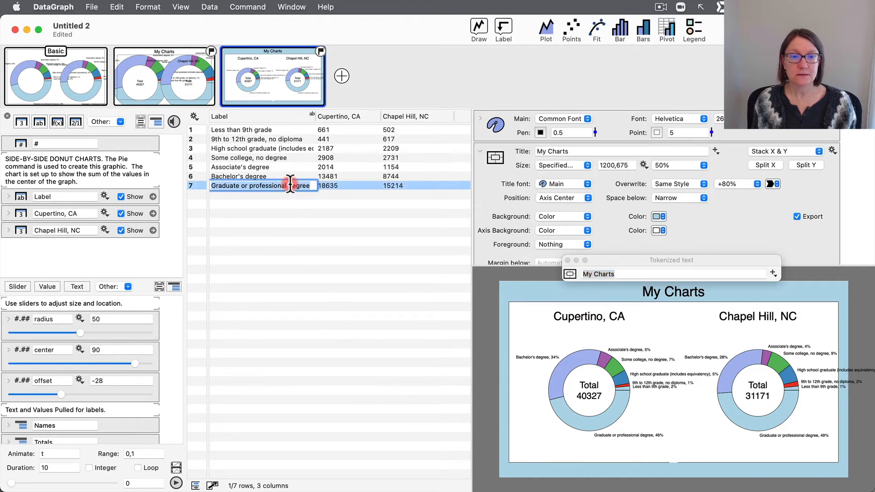
click(316, 185)
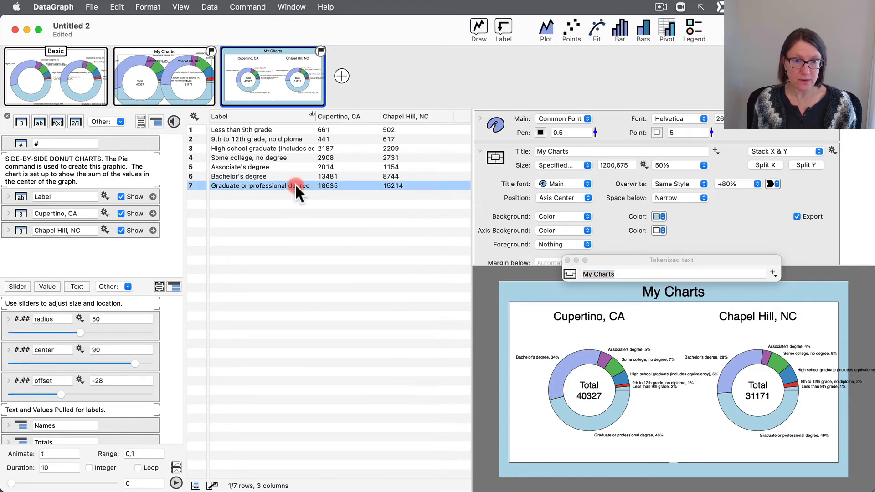
double_click(288, 186)
drag(288, 186, 310, 191)
key(super+c)
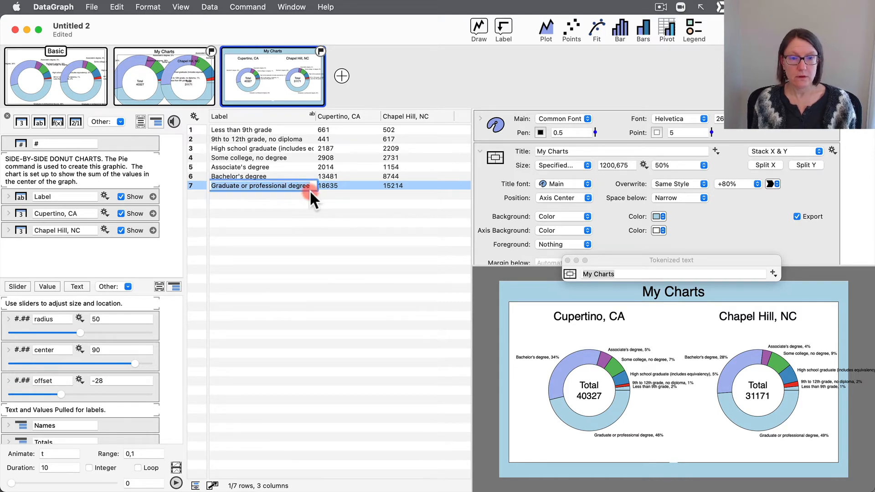
Replace the chart title "My Charts" with the copied text "Graduate or professional degree" and close the title's text editor.
click(540, 271)
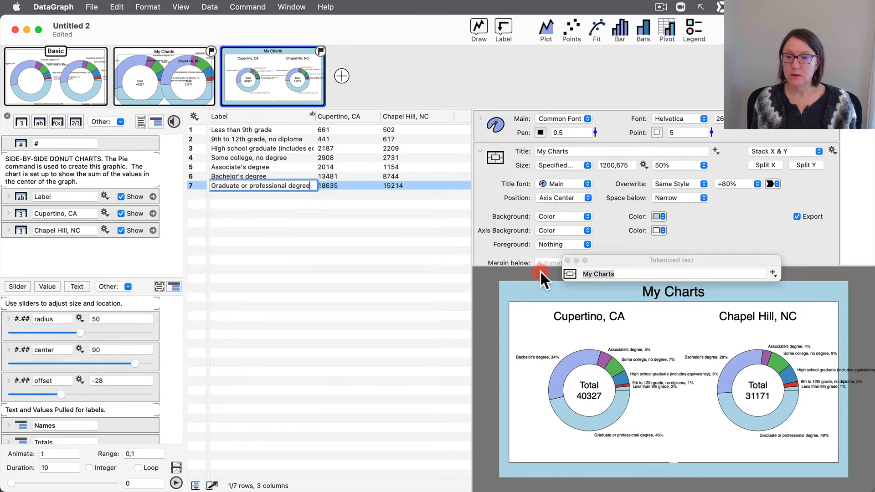
click(356, 259)
double_click(297, 184)
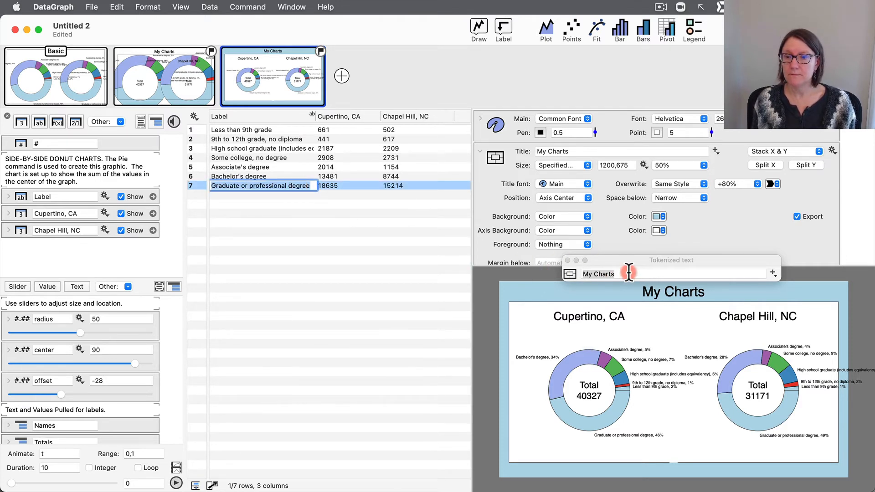
click(644, 273)
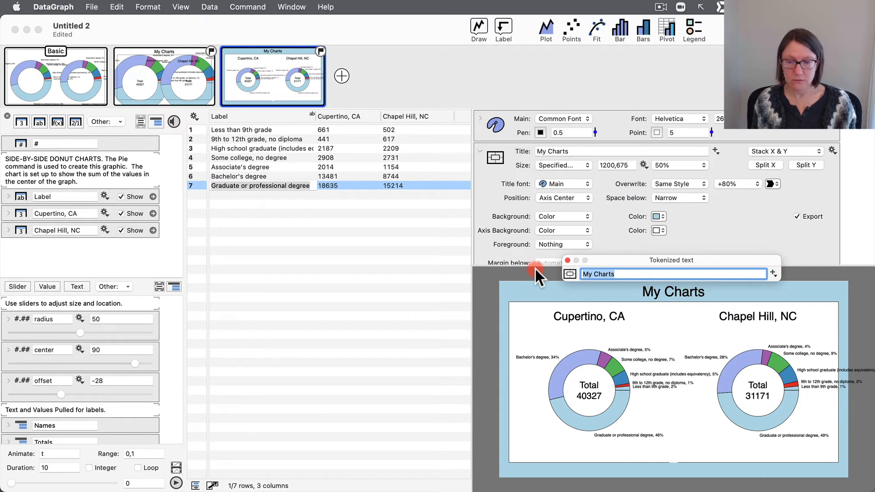
key(super+v)
key(Return)
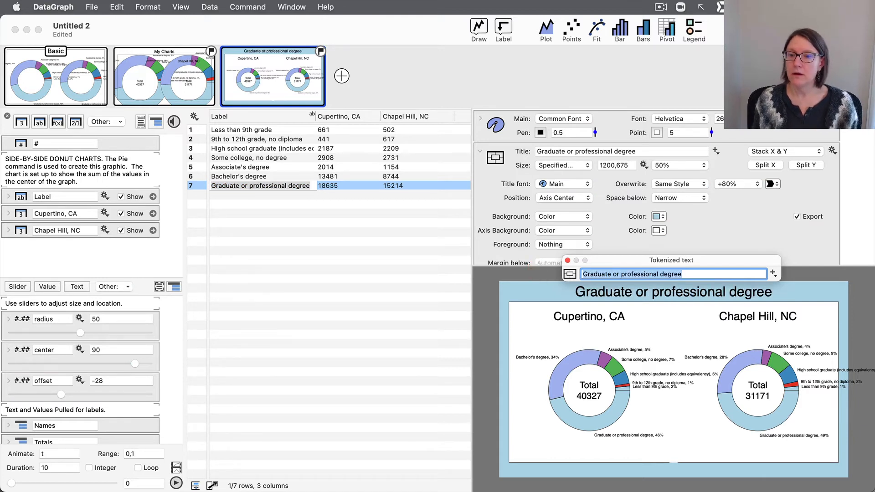
click(567, 260)
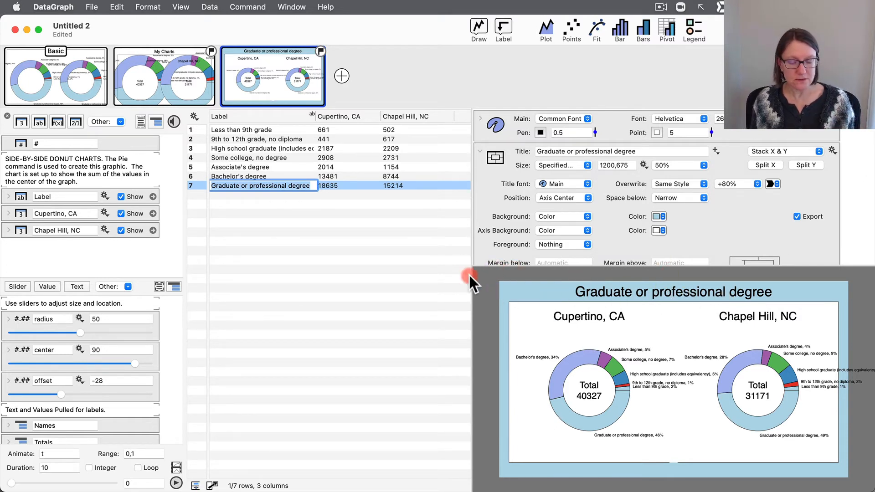
drag(454, 203, 532, 151)
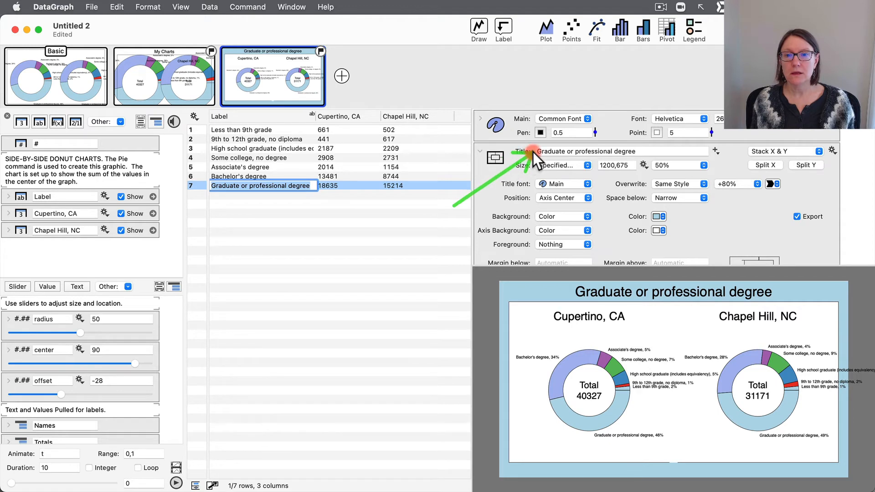
drag(511, 297, 569, 295)
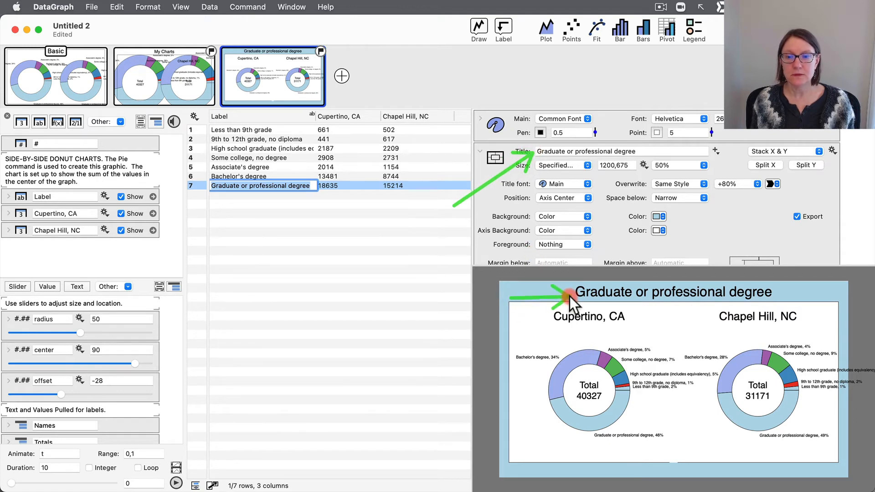
double_click(659, 290)
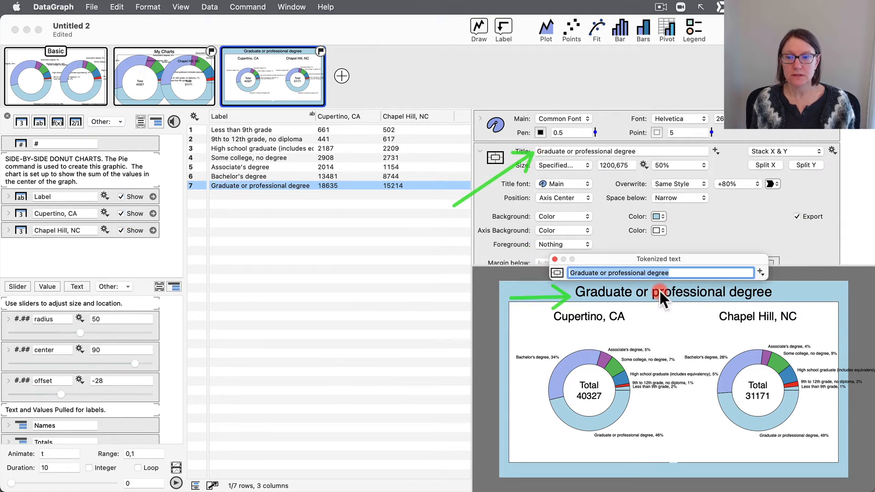
click(555, 259)
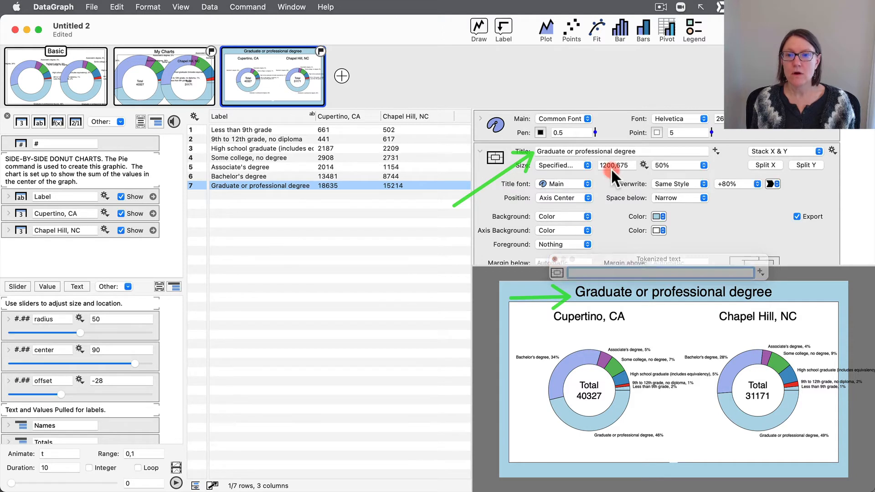
Add "Percentage of population with" in front of "Graduate or professional degree" in the chart title.
click(644, 151)
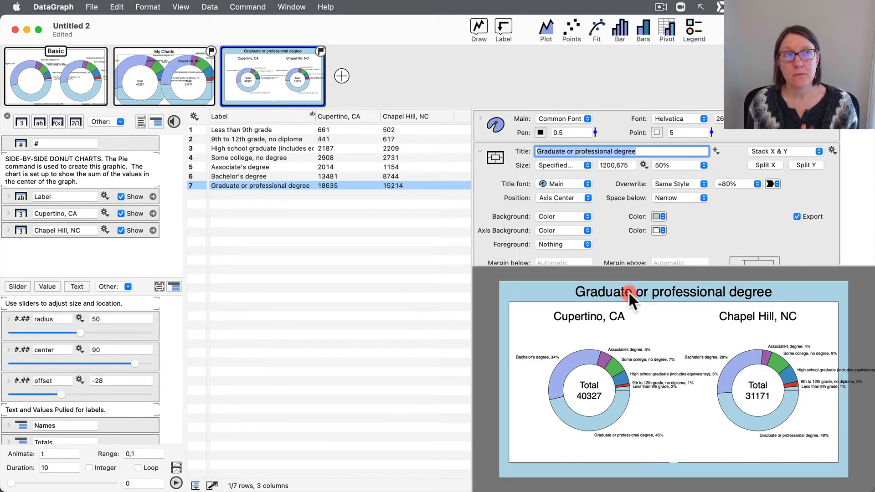
scroll(624, 232, down, 4)
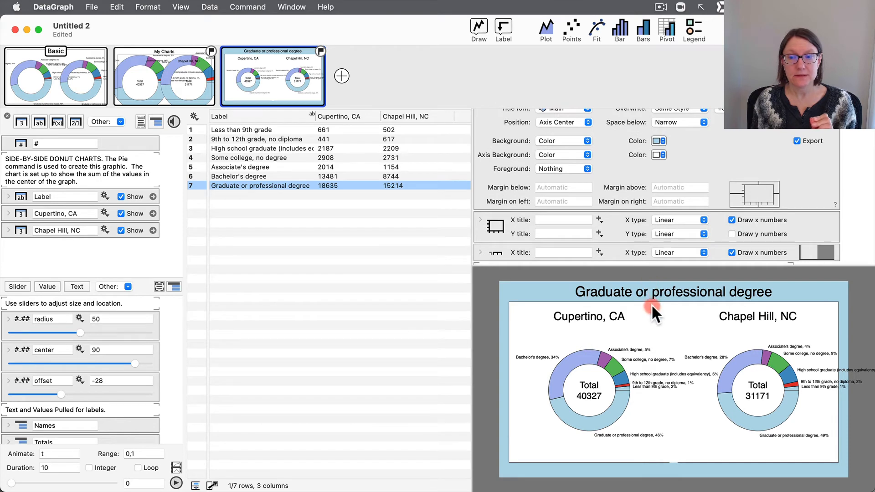
scroll(611, 190, up, 4)
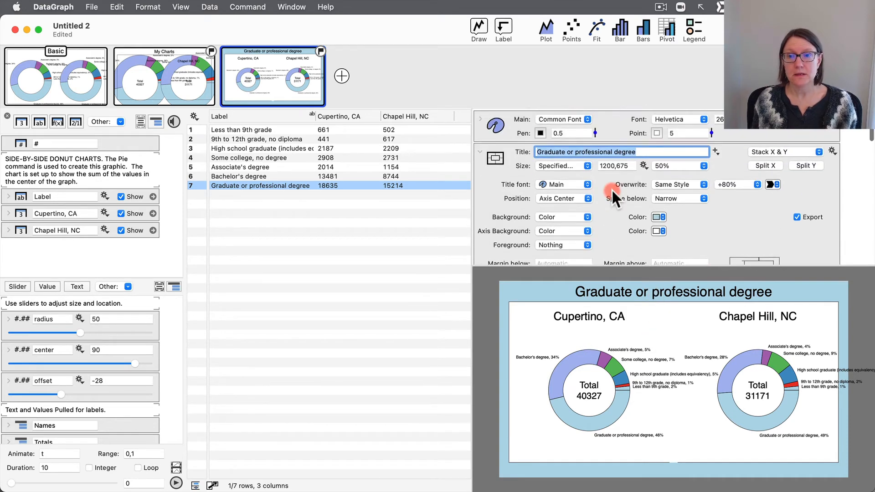
click(539, 151)
click(539, 152)
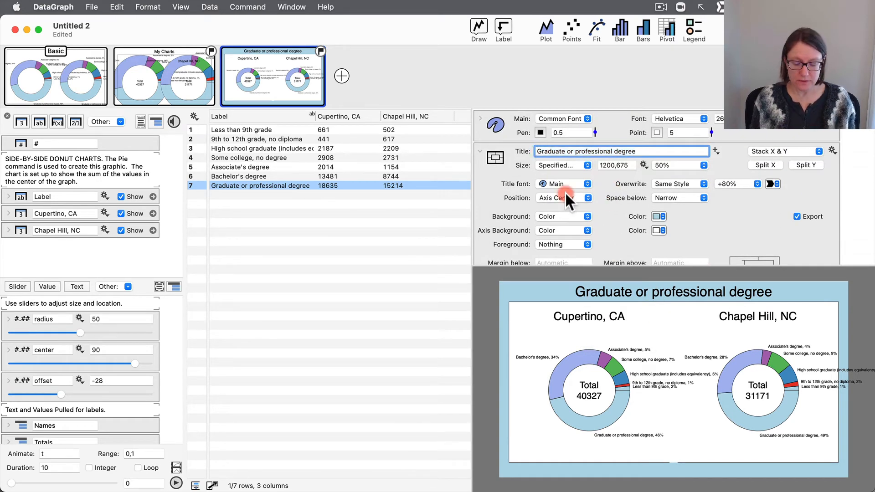
text(Percent)
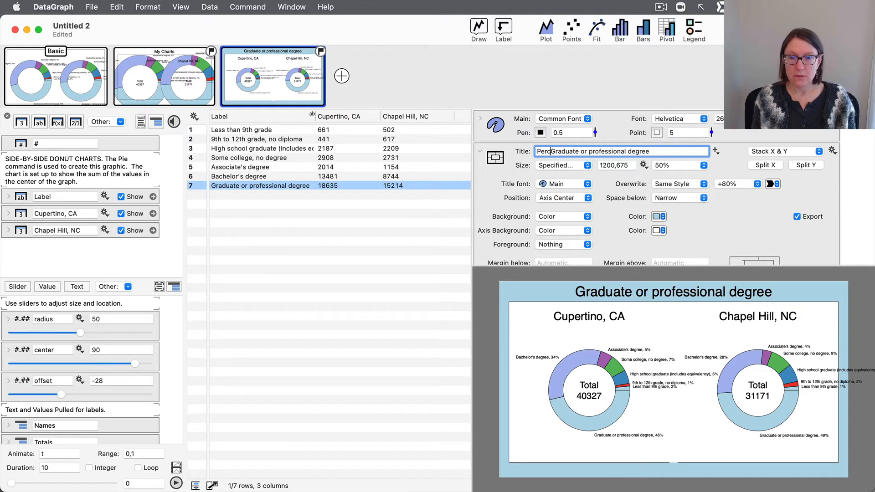
text(age)
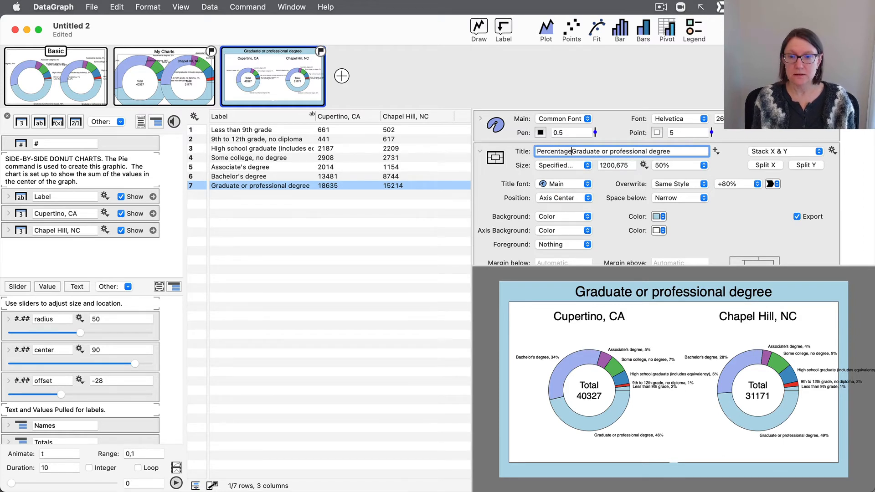
text( of )
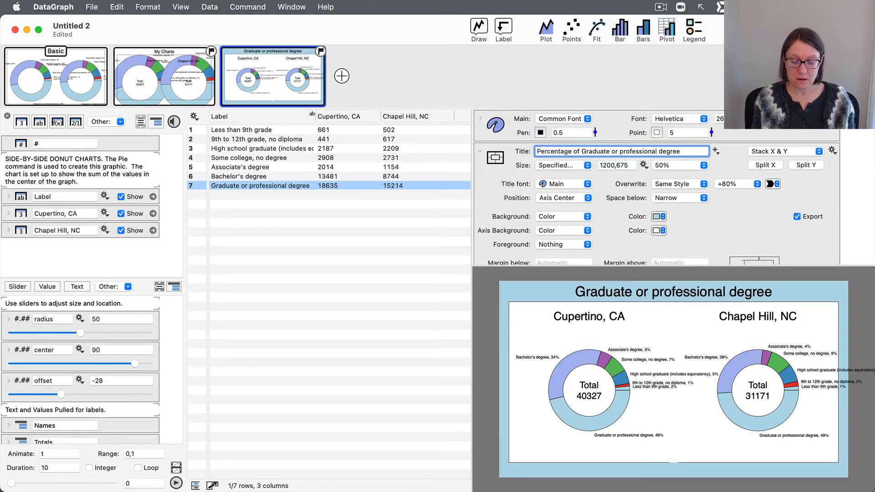
text(population)
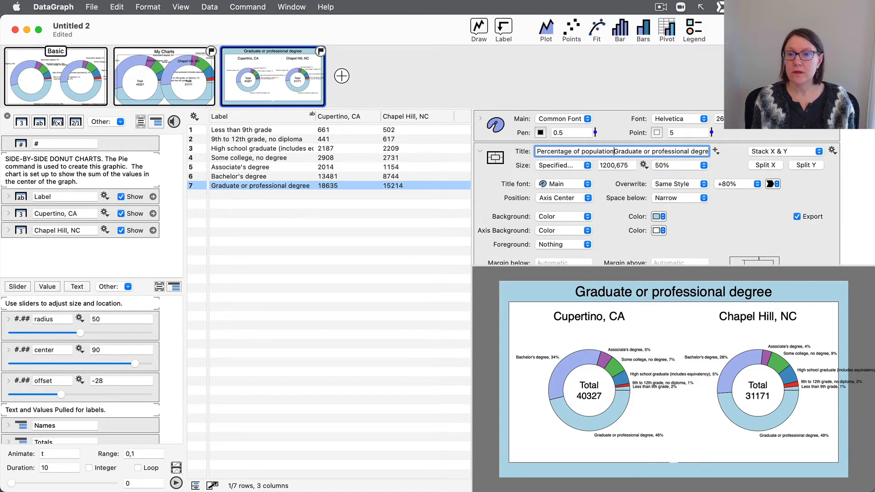
text( with)
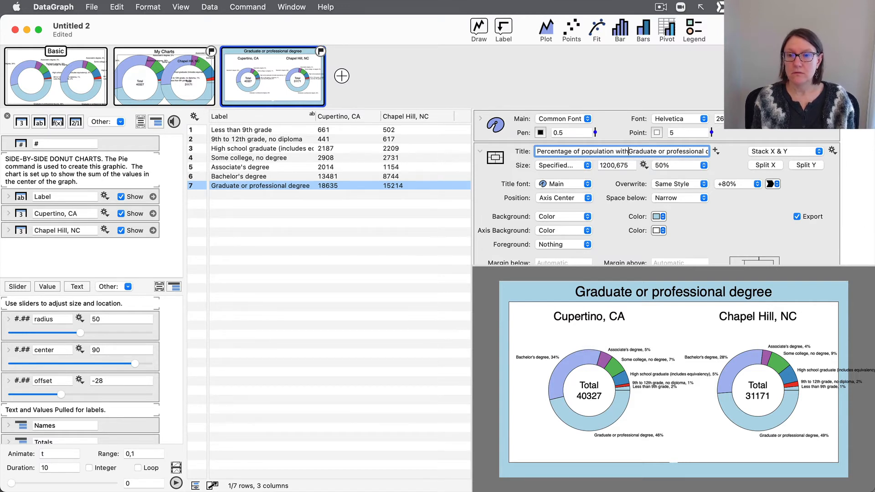
key(Return)
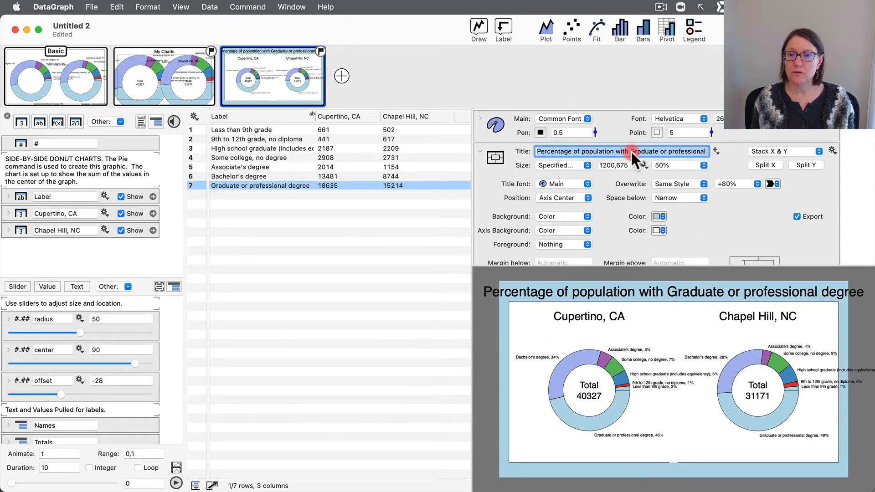
Insert the line break code \n before "Graduate" to split the chart title onto two lines.
click(615, 151)
click(632, 151)
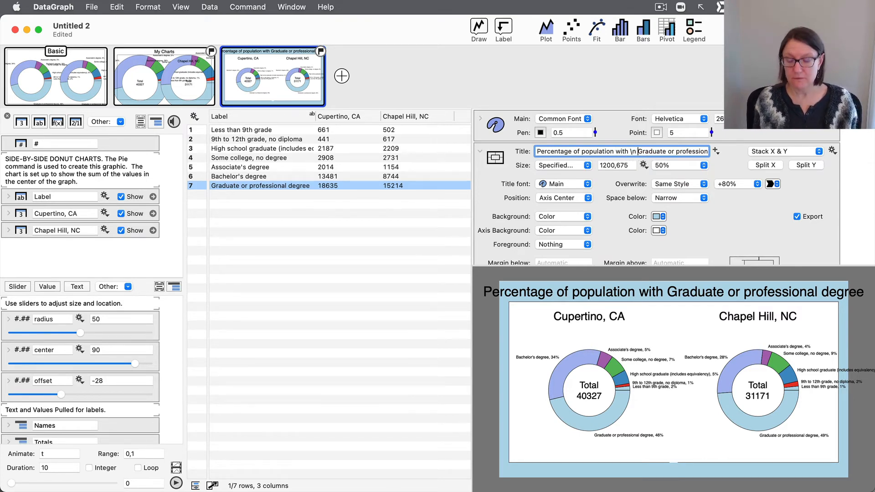
key(Return)
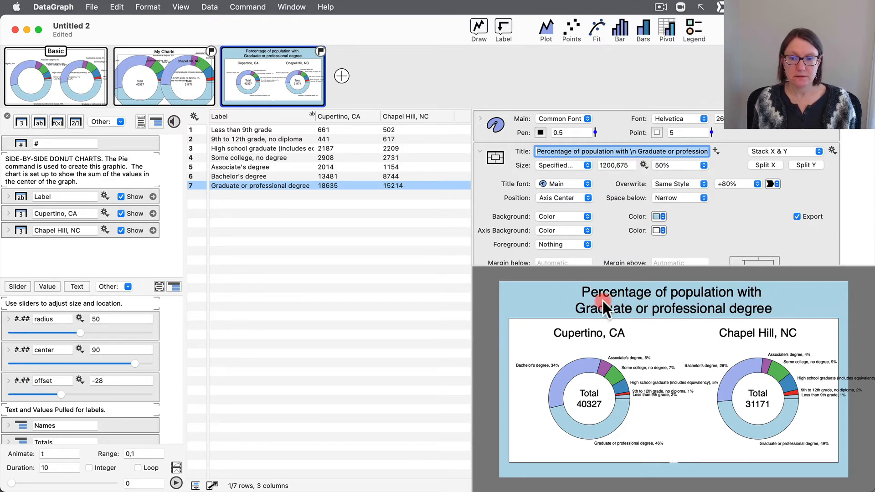
Remove the word "with" from the chart title, keeping the \n line break after "Percentage of population".
click(624, 151)
key(BackSpace)
key(BackSpace)
key(BackSpace)
key(BackSpace)
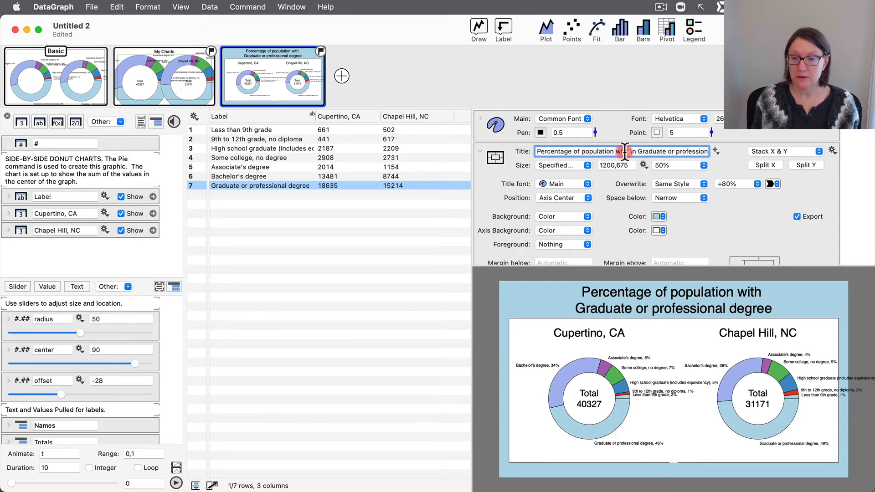
key(Return)
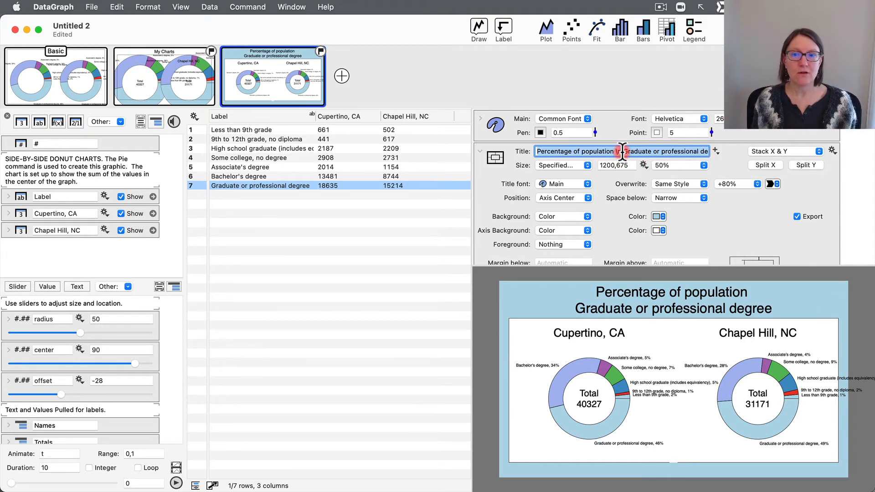
drag(622, 152, 610, 152)
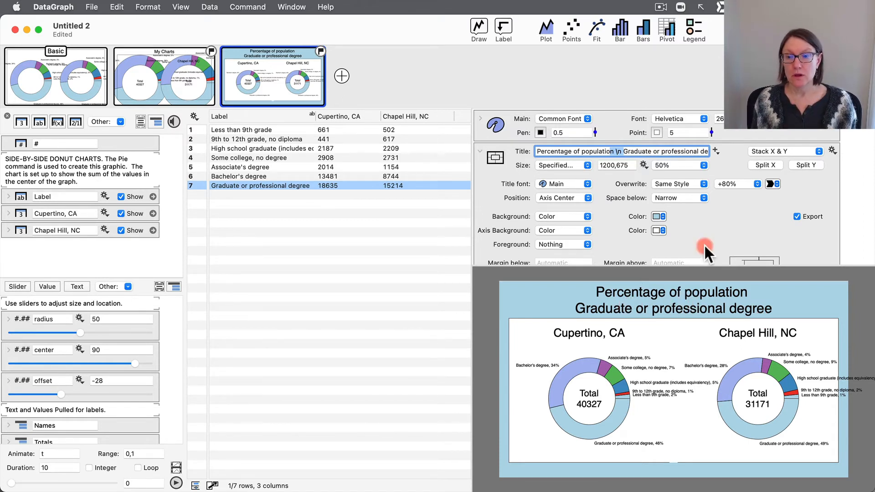
click(706, 229)
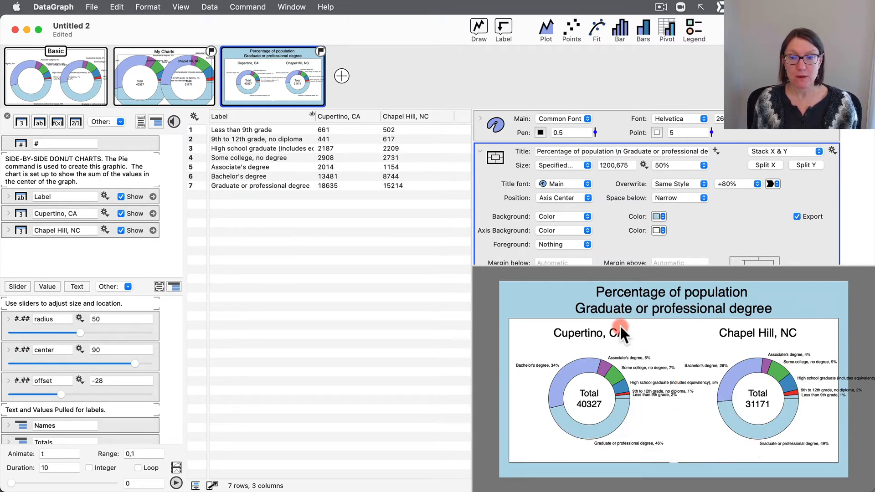
Collapse the canvas settings, swap the positions of the data table and drawing commands, and hide the column and variable lists.
click(481, 151)
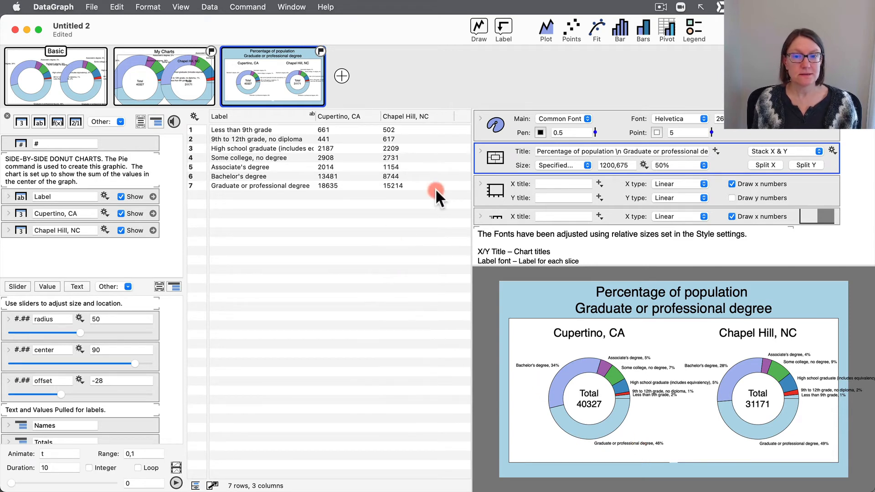
click(211, 486)
click(7, 116)
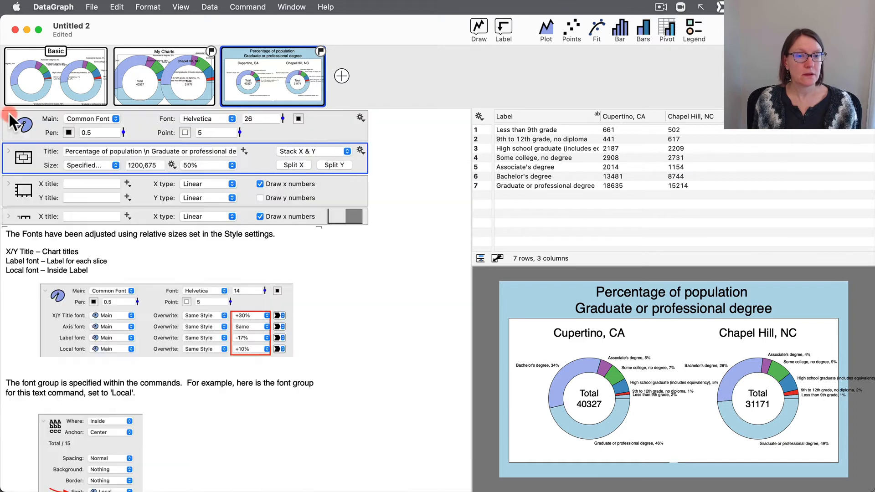
Examine the drawing commands in group One, collapsing and re-expanding the group, and select its "Cupertino, CA" text command.
scroll(287, 365, down, 10)
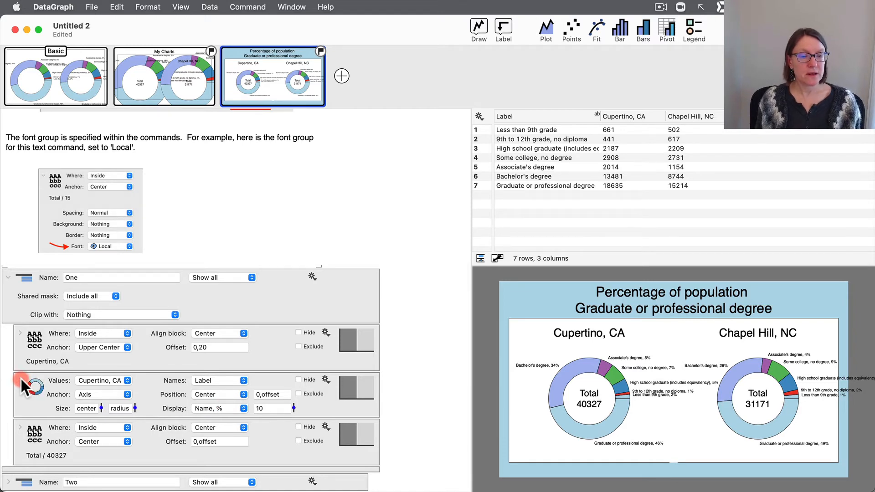
click(8, 277)
scroll(46, 438, up, 1)
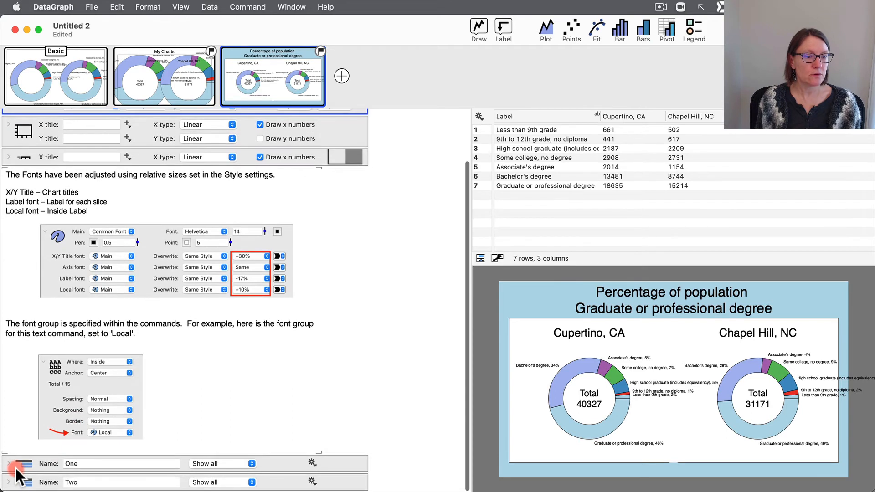
click(23, 463)
click(31, 486)
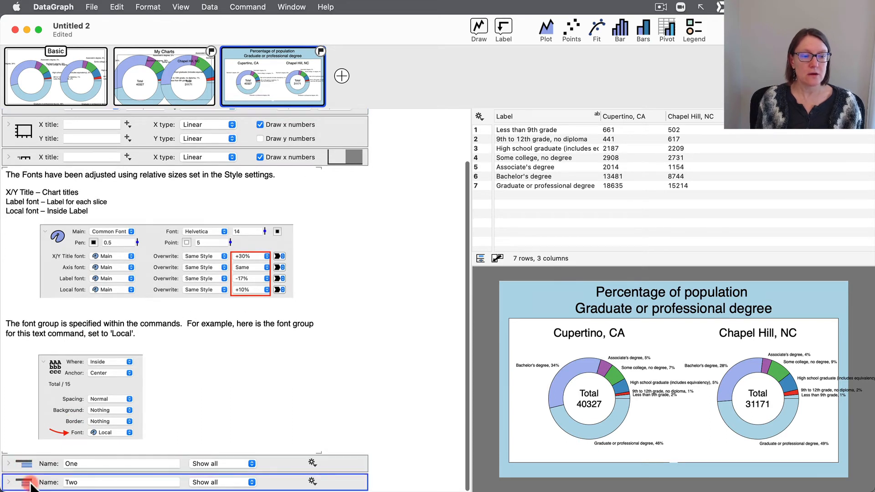
click(8, 463)
scroll(168, 420, down, 3)
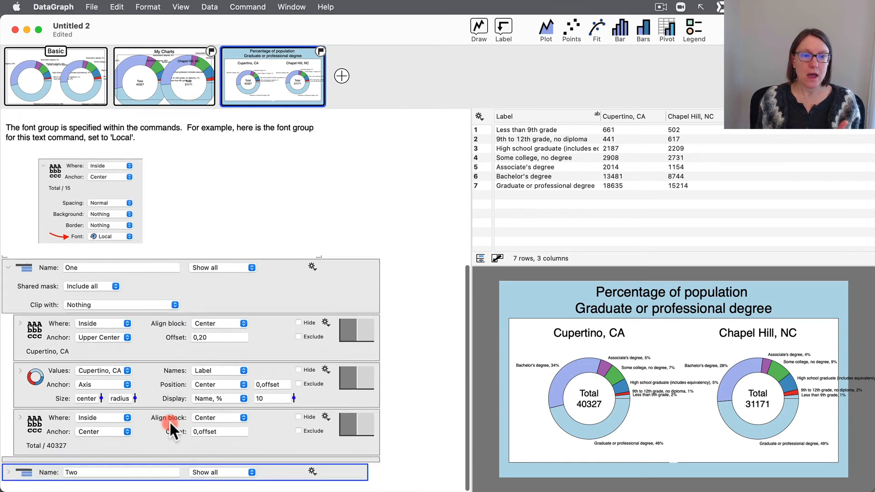
click(45, 353)
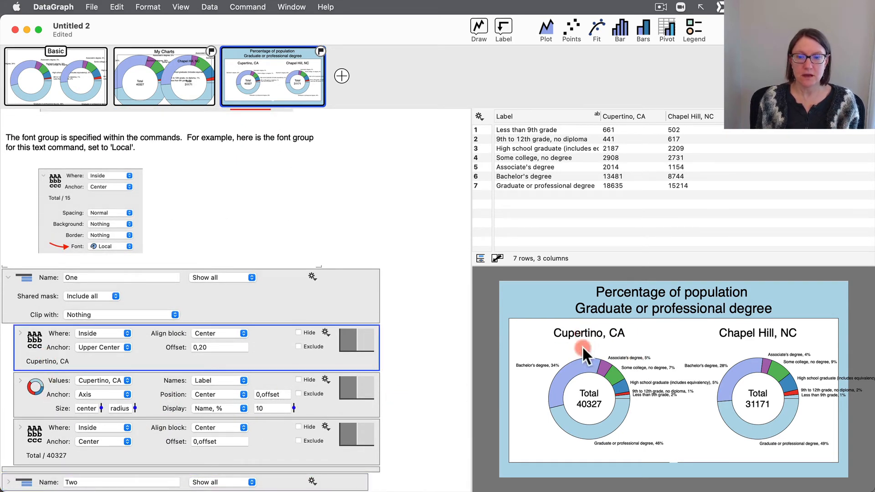
Examine which commands in group One draw the Cupertino donut ring, its center total and its city title by selecting each in the graphic.
click(580, 365)
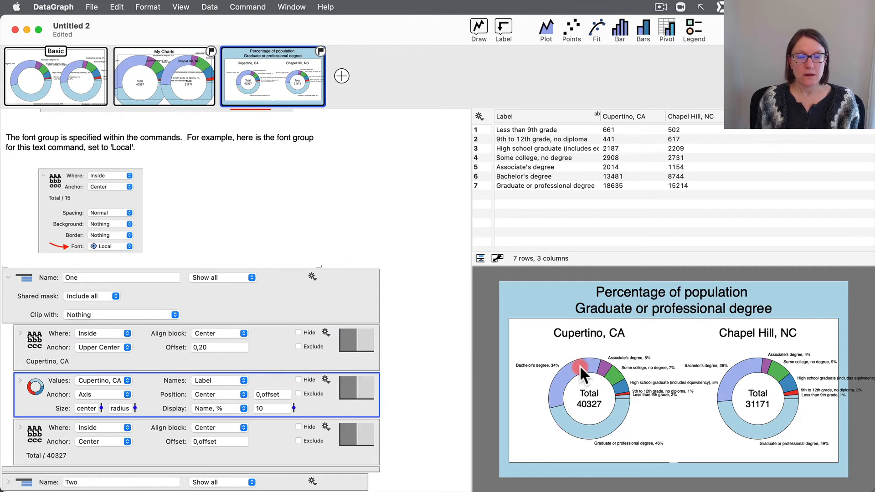
click(591, 399)
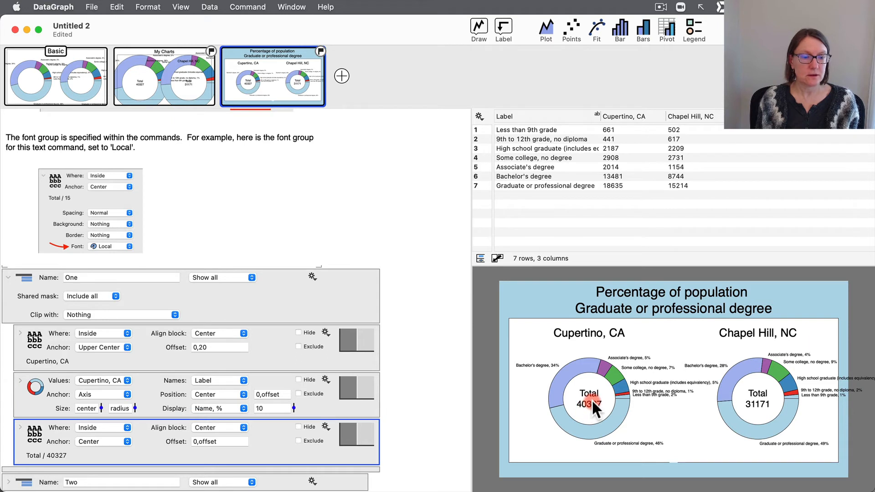
click(578, 363)
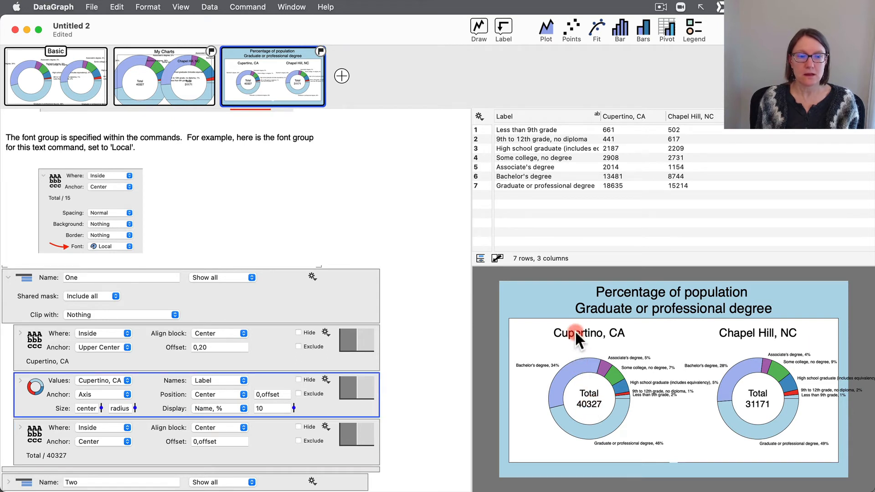
click(575, 333)
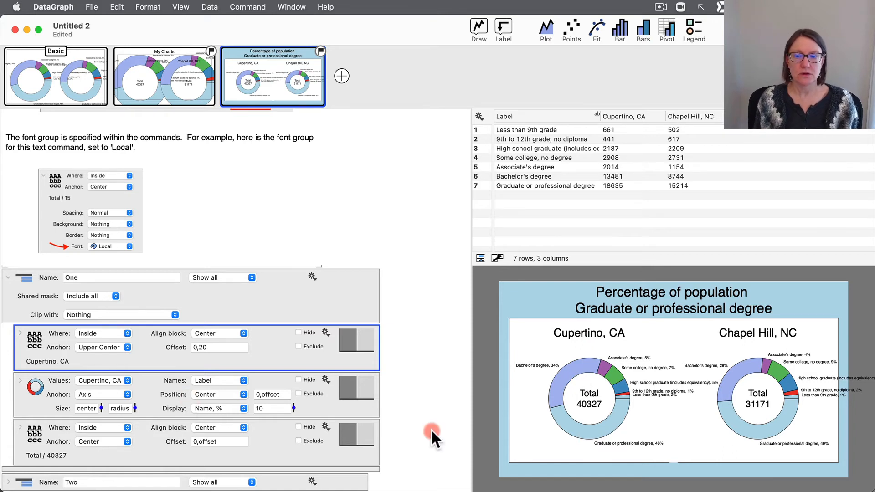
Expand the settings of the Cupertino donut command and apply the Greys color preset to its wedges.
click(569, 374)
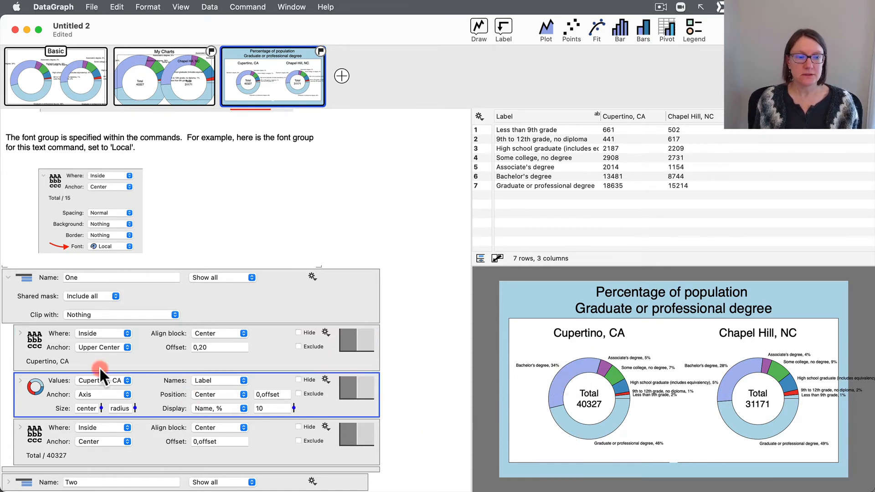
click(20, 380)
scroll(169, 386, down, 5)
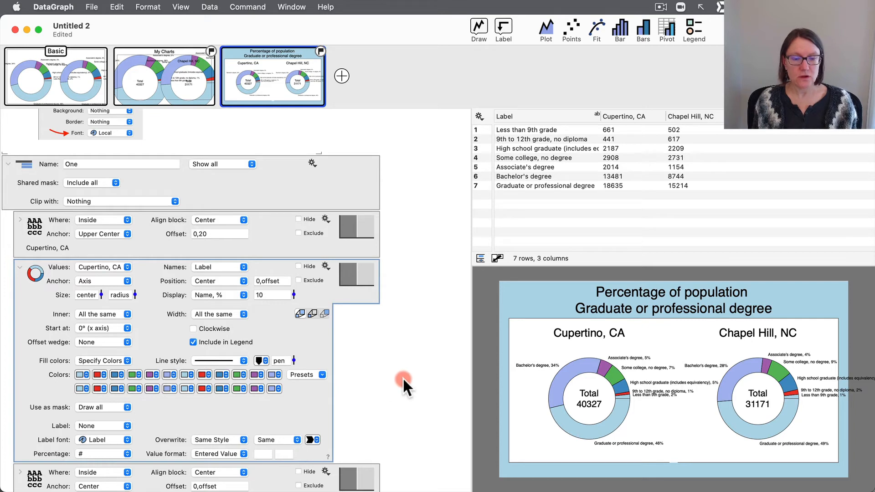
click(319, 375)
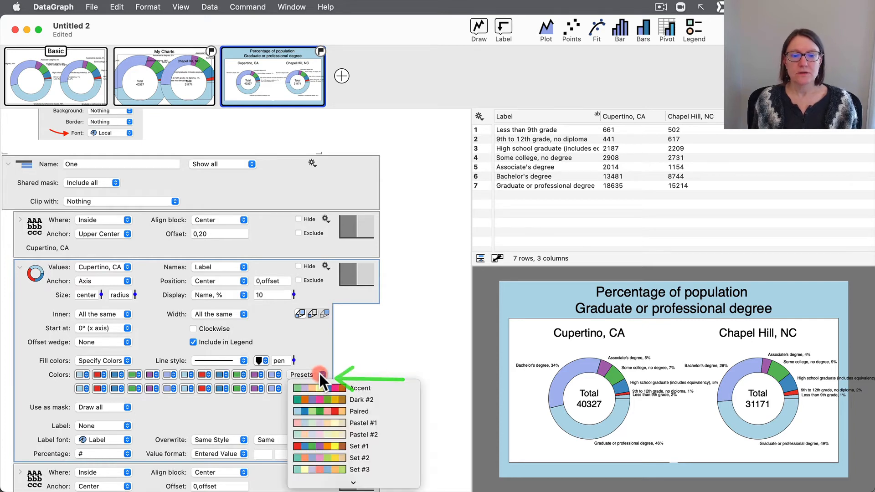
scroll(324, 381, down, 10)
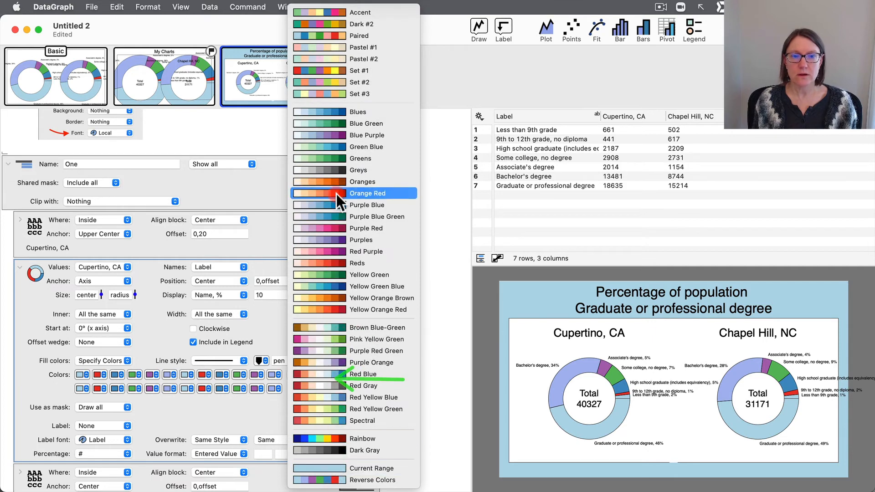
click(338, 168)
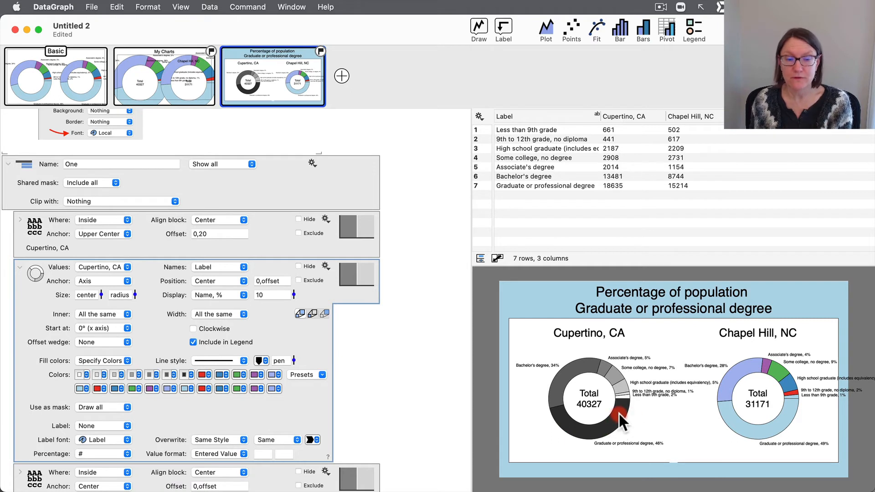
Make the Cupertino donut run clockwise from a specified start angle of -133.
click(204, 328)
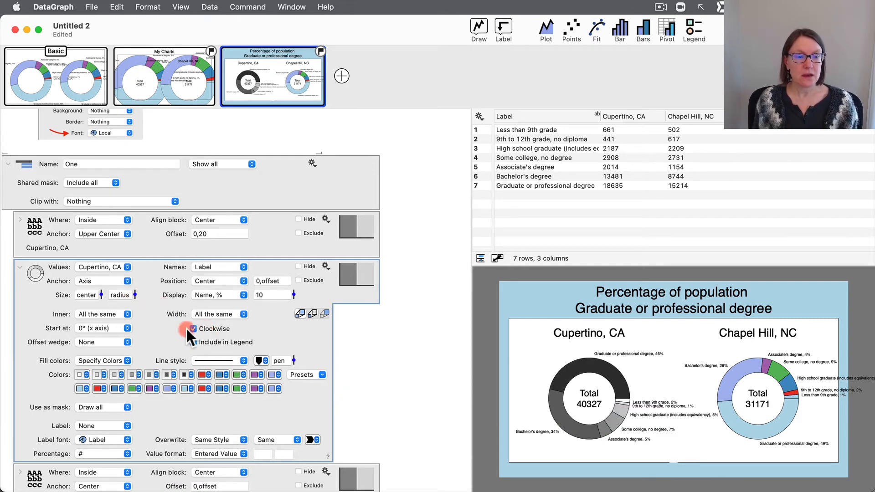
click(120, 327)
click(112, 357)
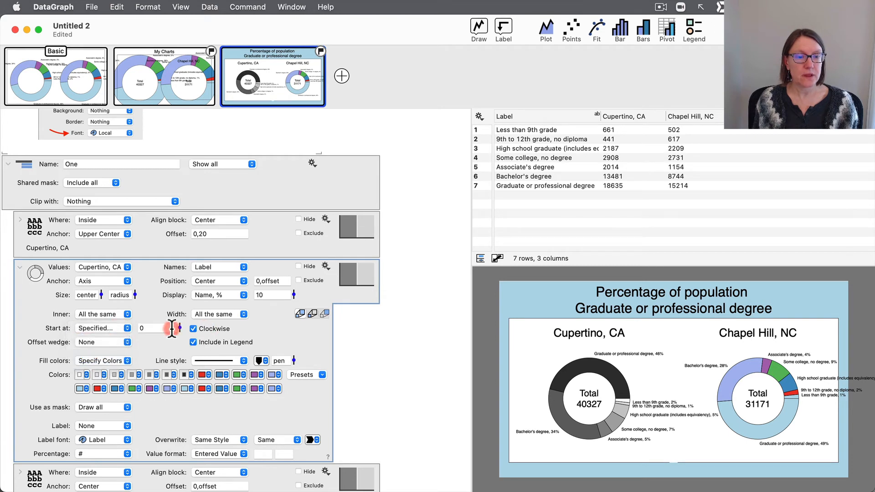
drag(178, 326, 178, 366)
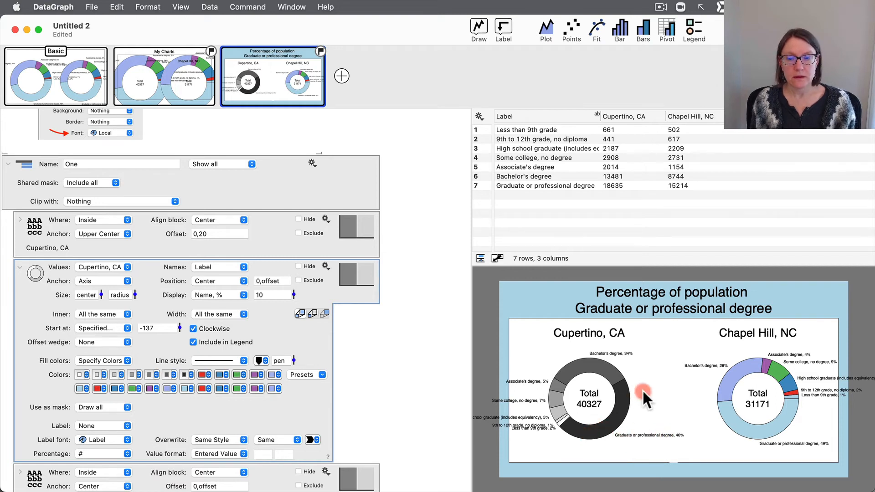
click(160, 327)
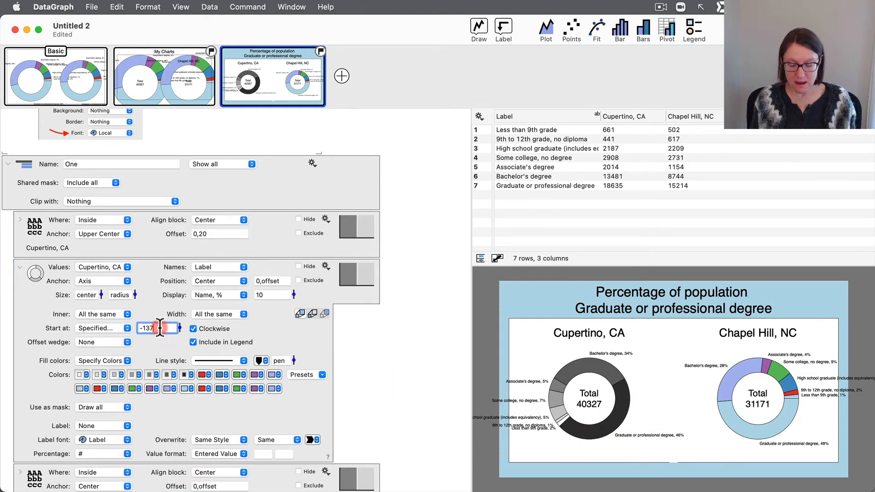
key(BackSpace)
text(3)
key(Return)
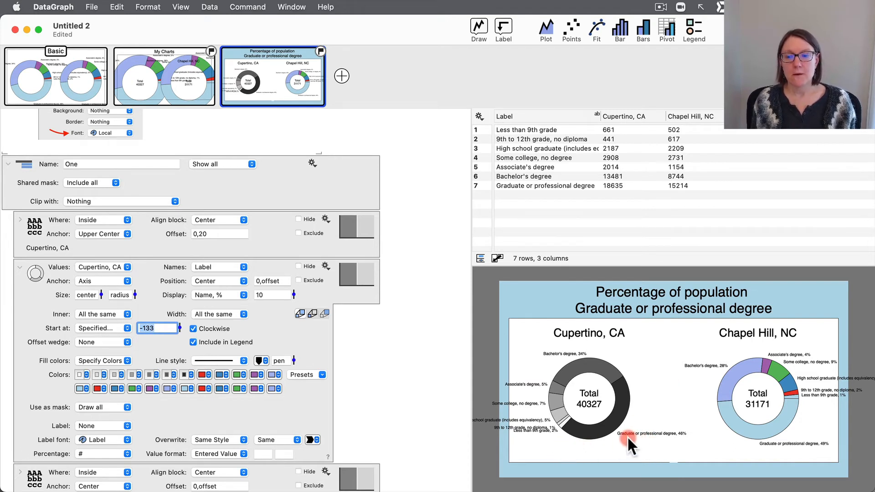
Give all Cupertino wedges except "Graduate or professional degree" the same light gray fill as the second color.
click(105, 375)
click(173, 377)
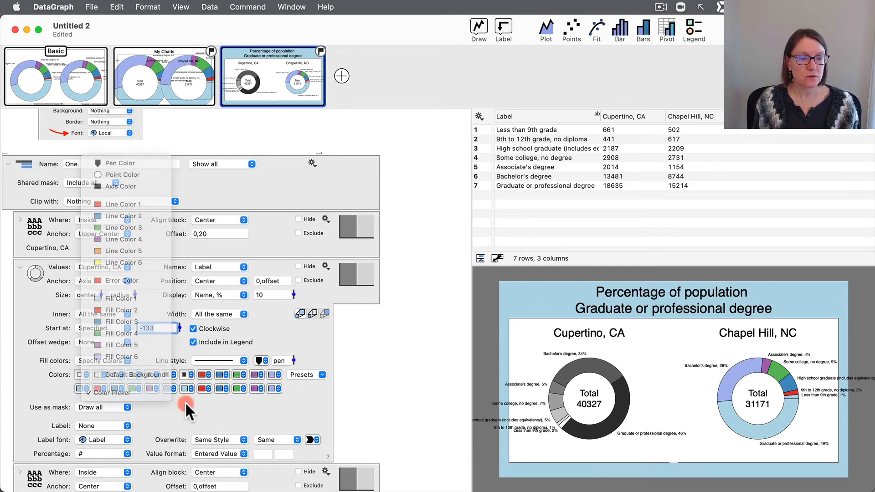
click(87, 373)
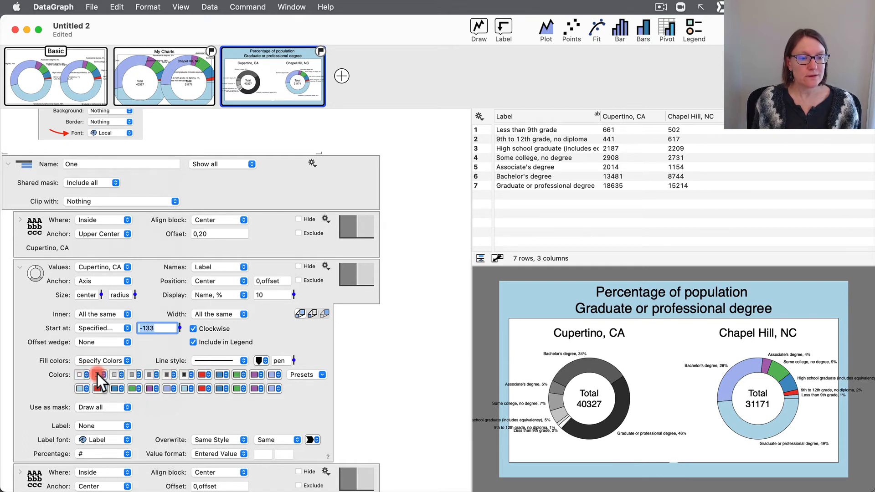
click(115, 373)
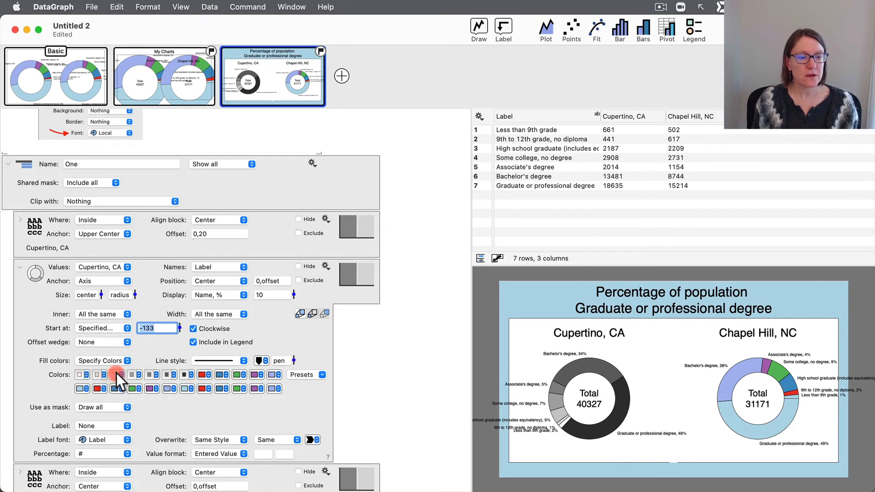
click(133, 373)
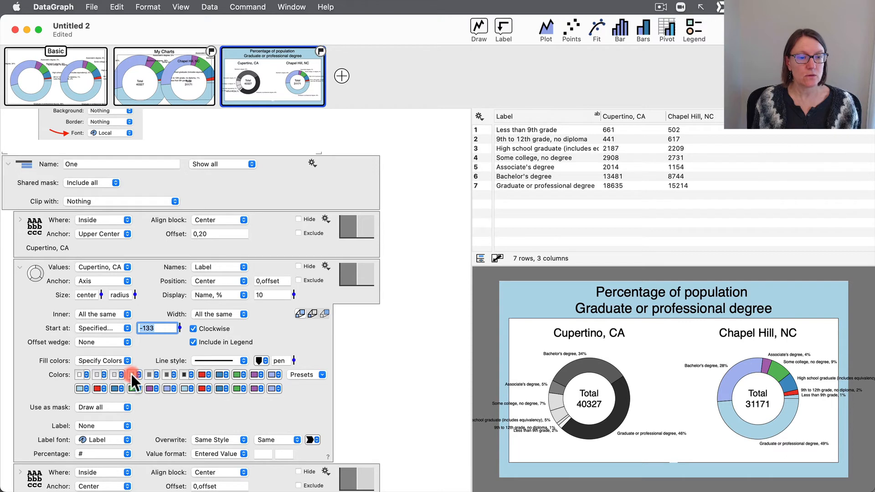
click(148, 374)
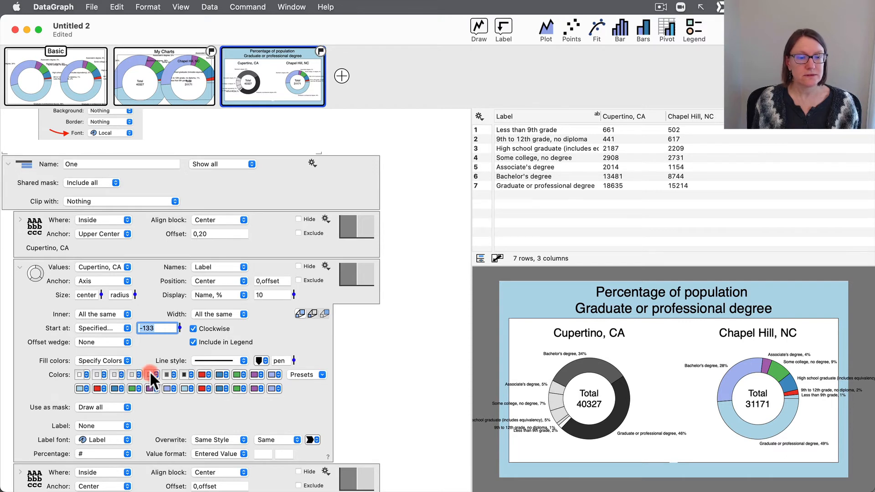
click(166, 374)
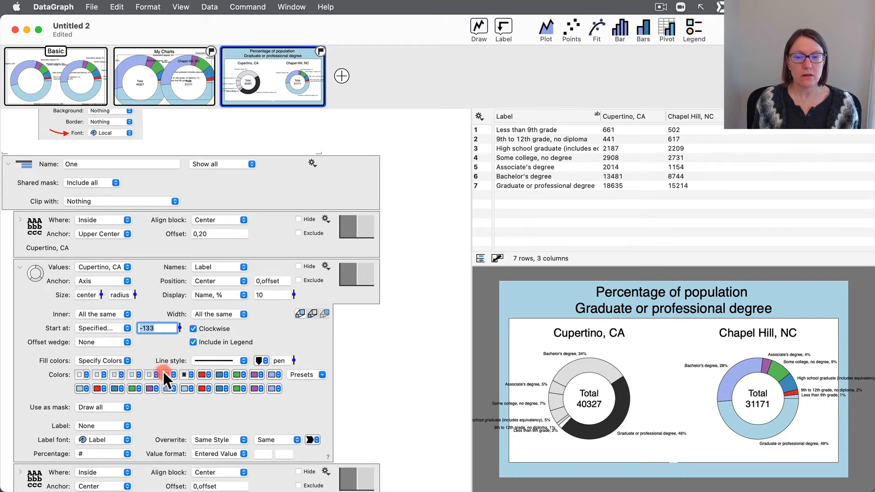
click(84, 374)
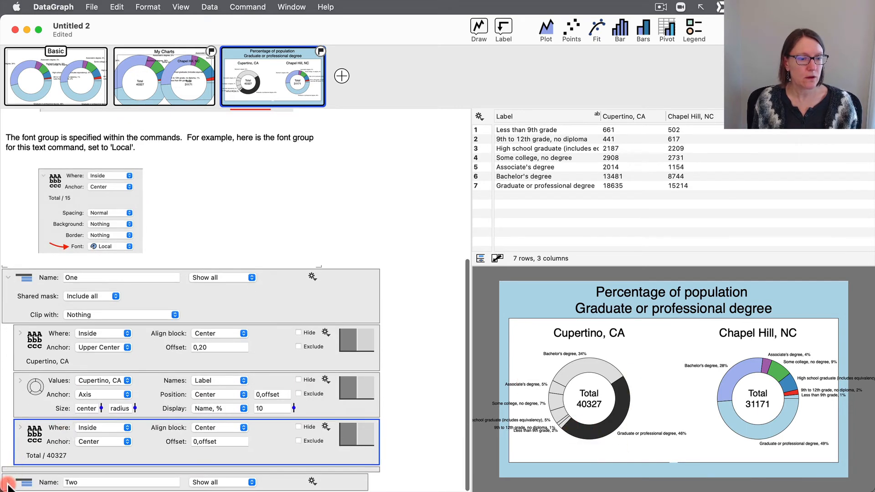
Expand group Two and the settings of its Chapel Hill donut command.
click(8, 482)
scroll(52, 453, down, 10)
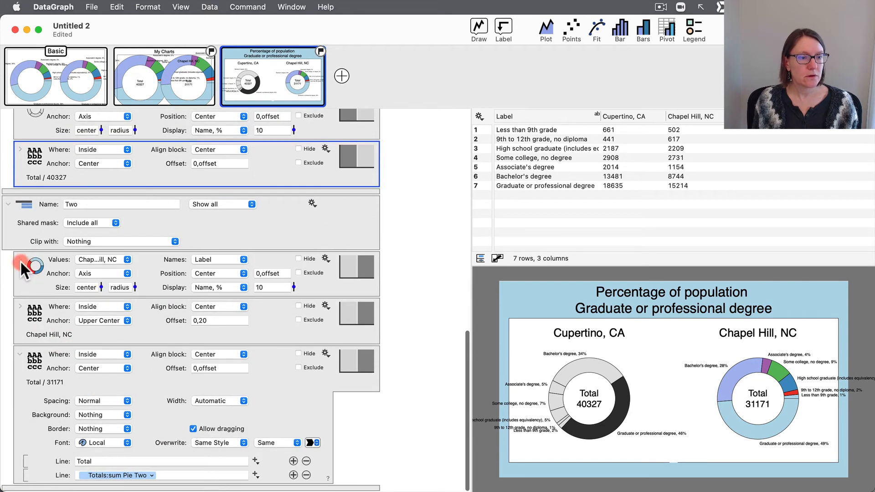
click(20, 259)
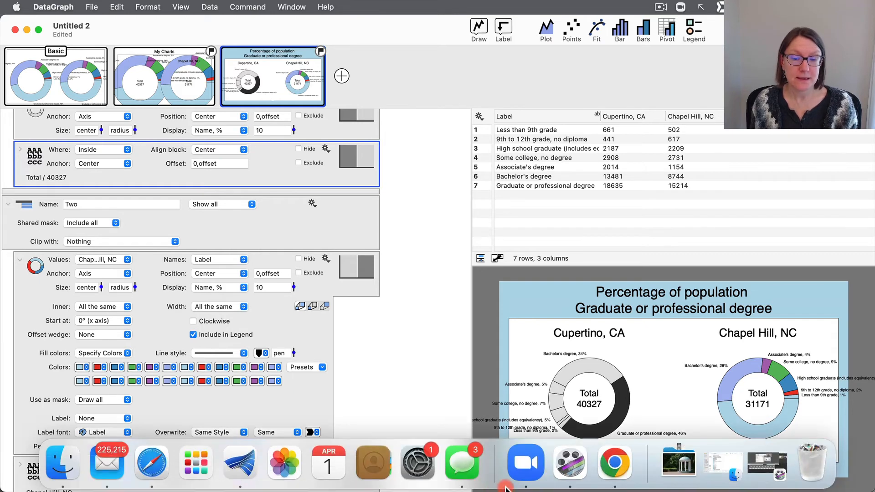
Switch to Chrome and search Google in a new tab for "hexcode for UNC".
click(611, 464)
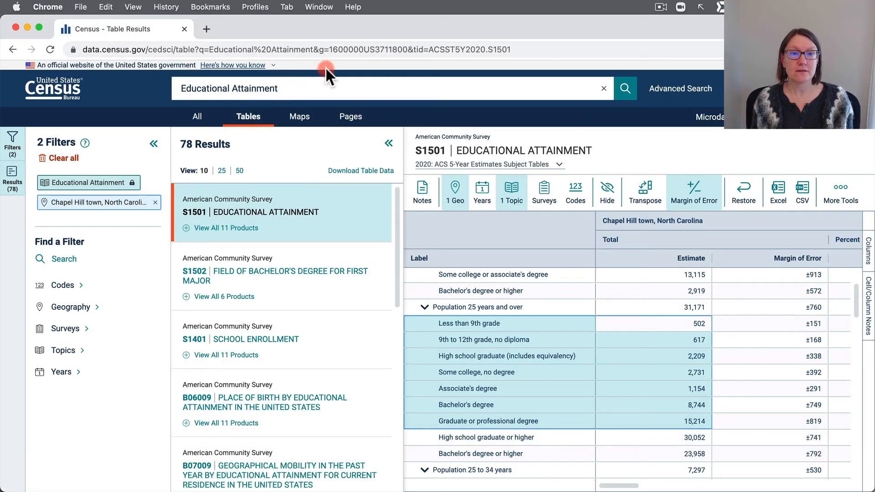
click(207, 29)
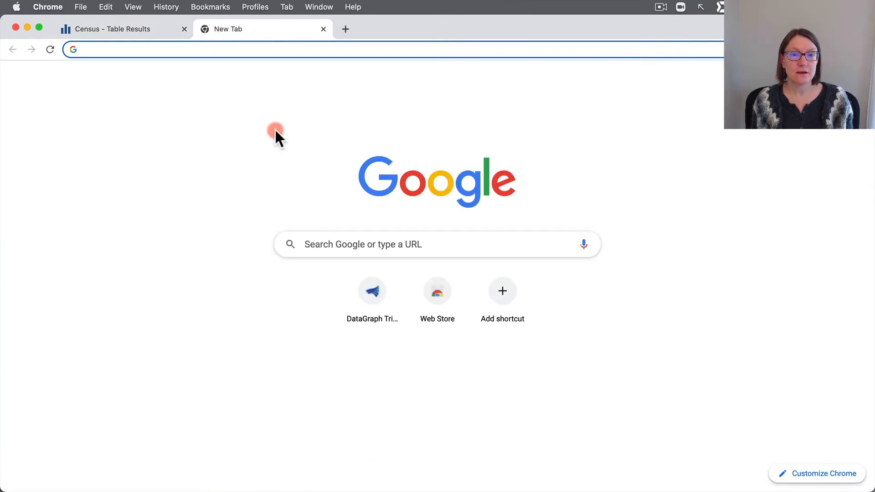
click(312, 243)
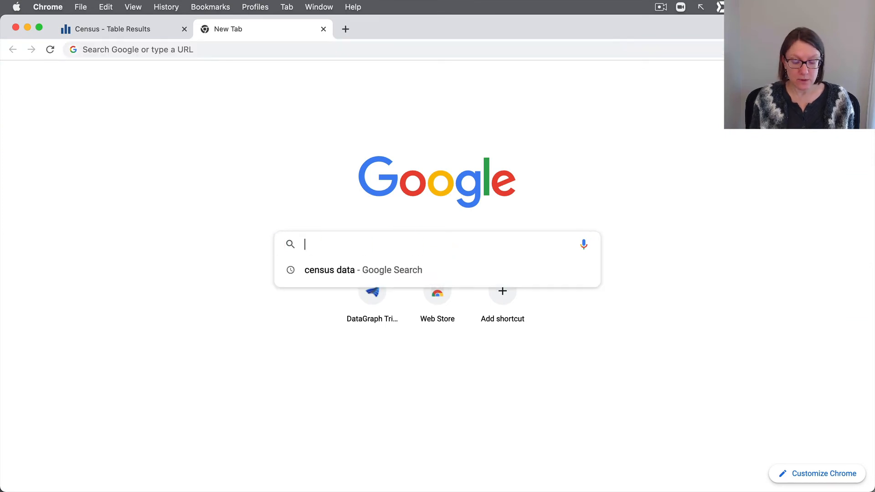
text(hex)
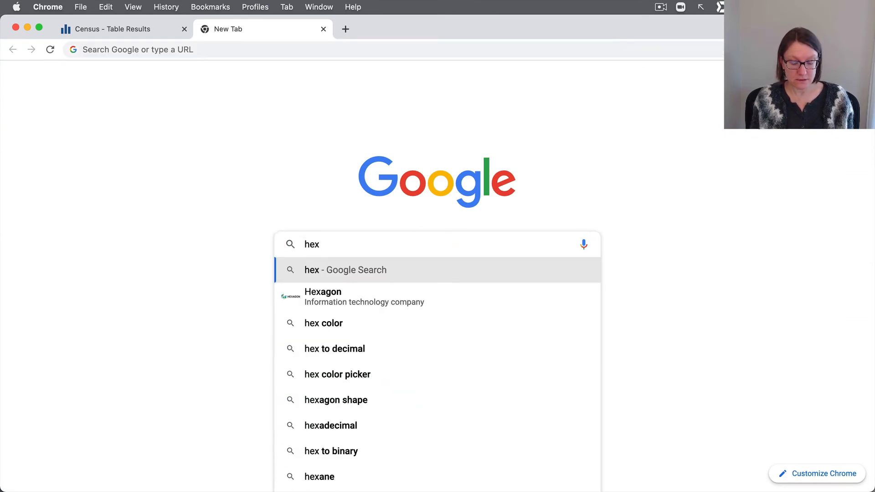
text(code for U)
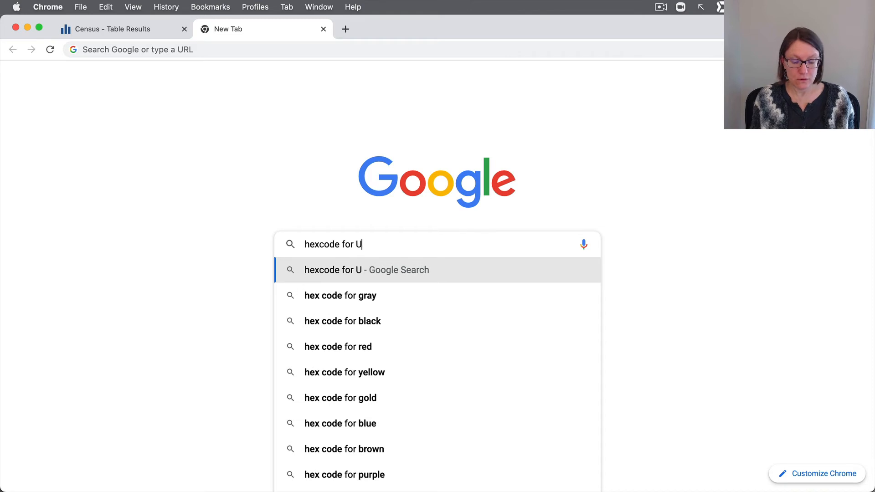
text(NC)
key(Return)
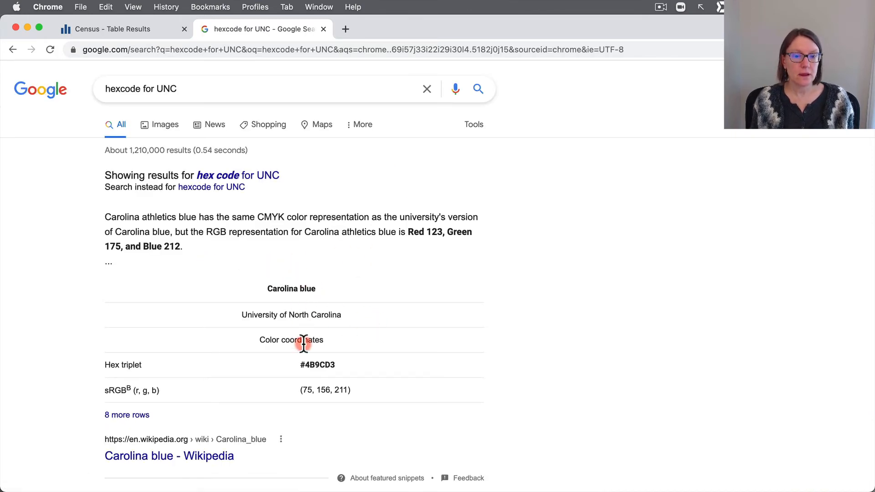
Copy the Carolina blue hex triplet #4B9CD3 from the search results.
scroll(302, 390, down, 3)
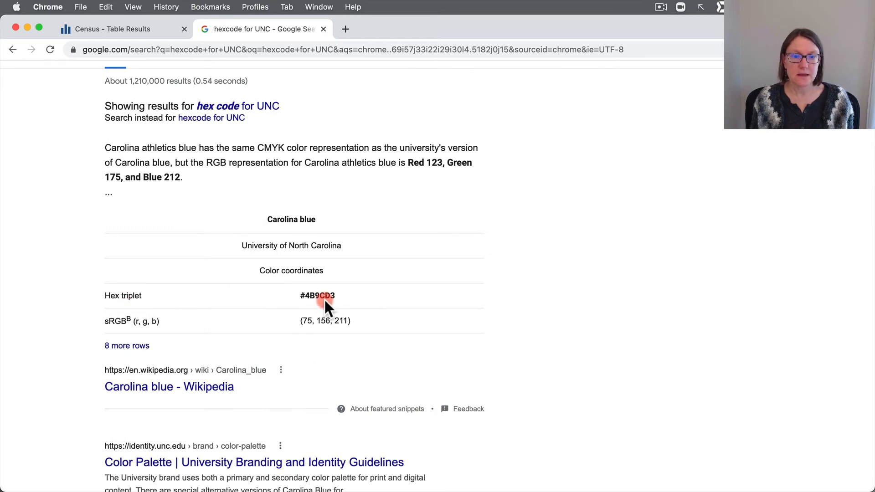
drag(300, 296, 359, 297)
key(super+c)
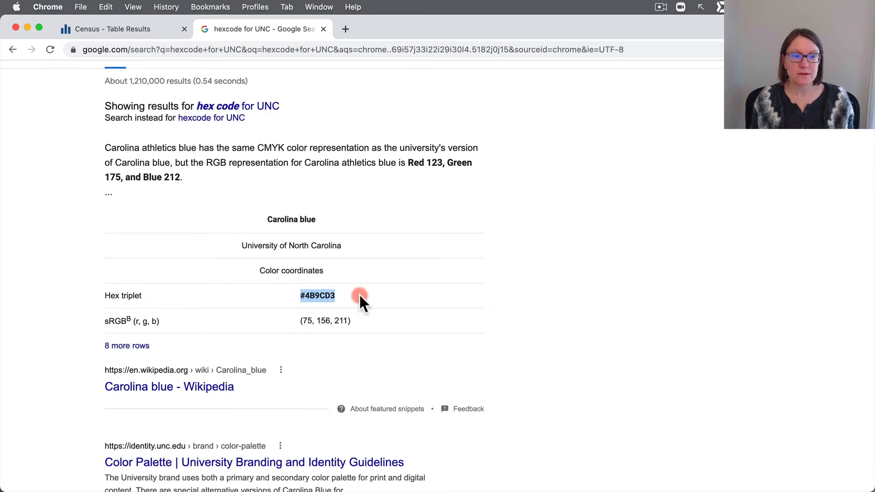
scroll(370, 297, up, 3)
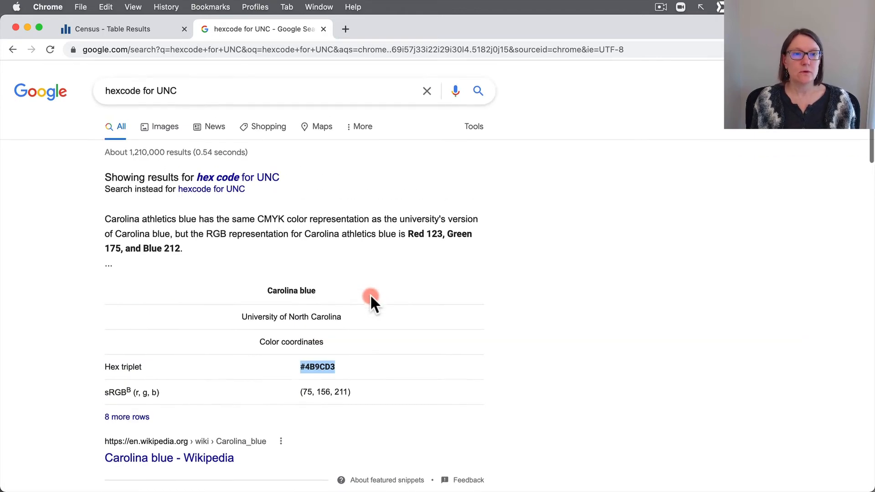
Switch back to DataGraph and apply the Blues color preset to the Chapel Hill donut.
click(241, 463)
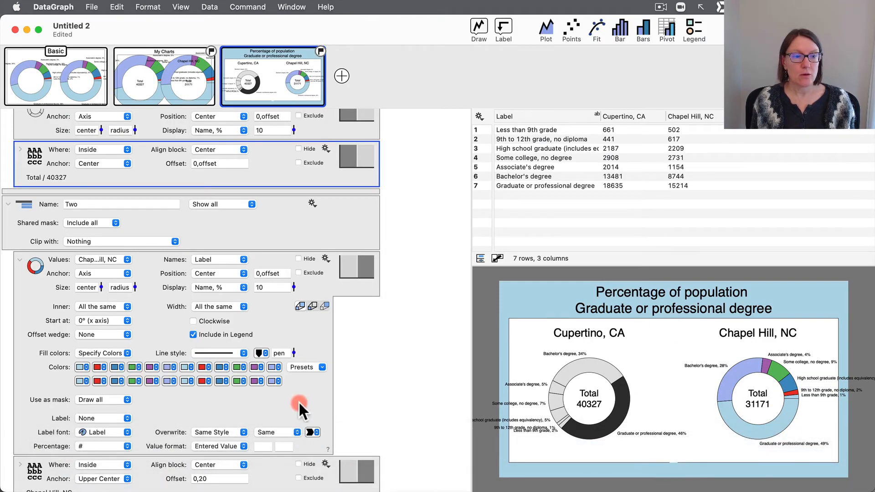
scroll(299, 401, down, 2)
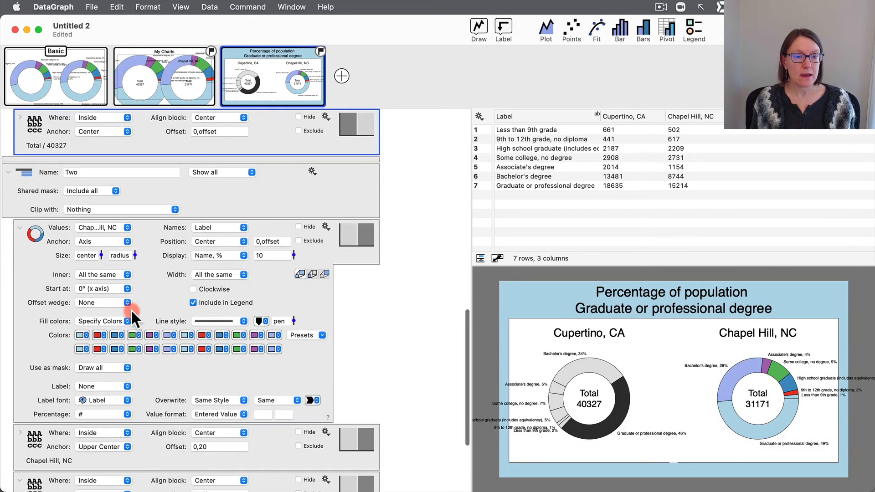
click(307, 334)
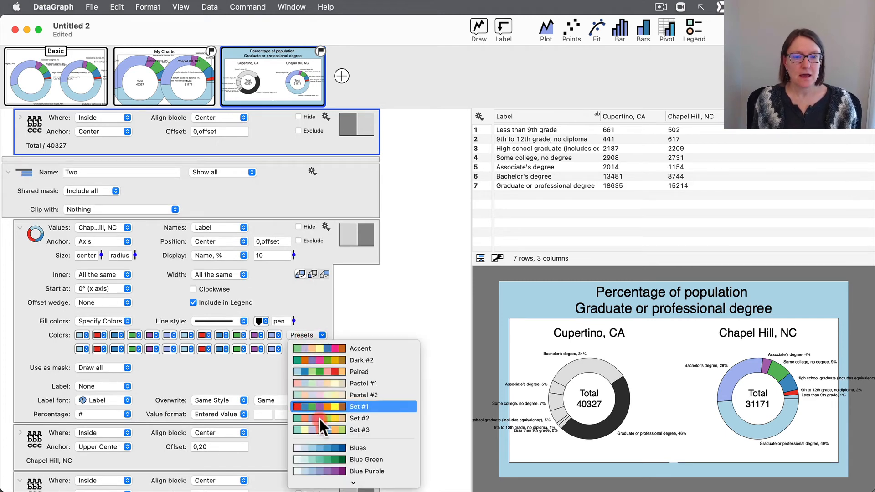
click(322, 446)
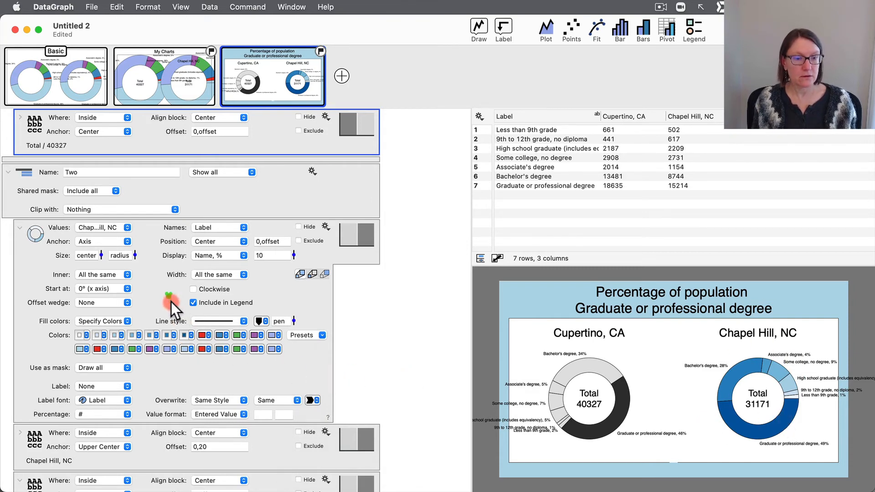
Set the fill of Chapel Hill's "Graduate or professional degree" wedge to the custom hex color 4B9CD3 and close the color picker.
click(191, 335)
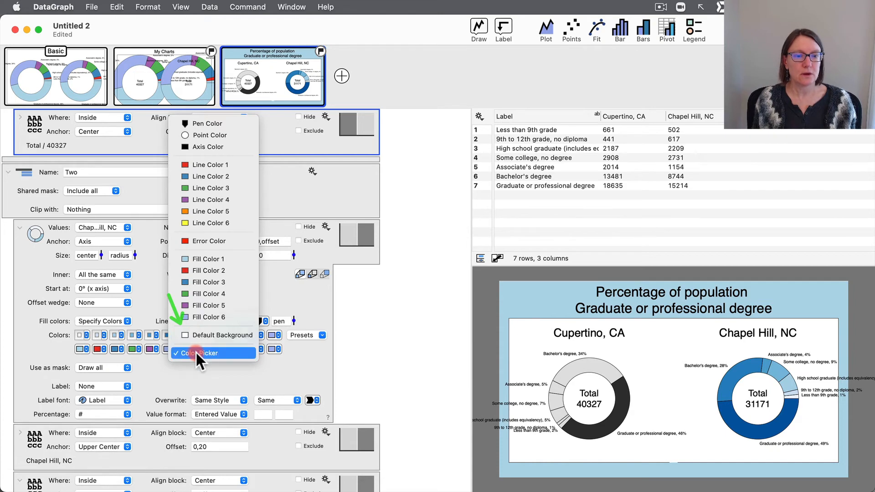
click(195, 352)
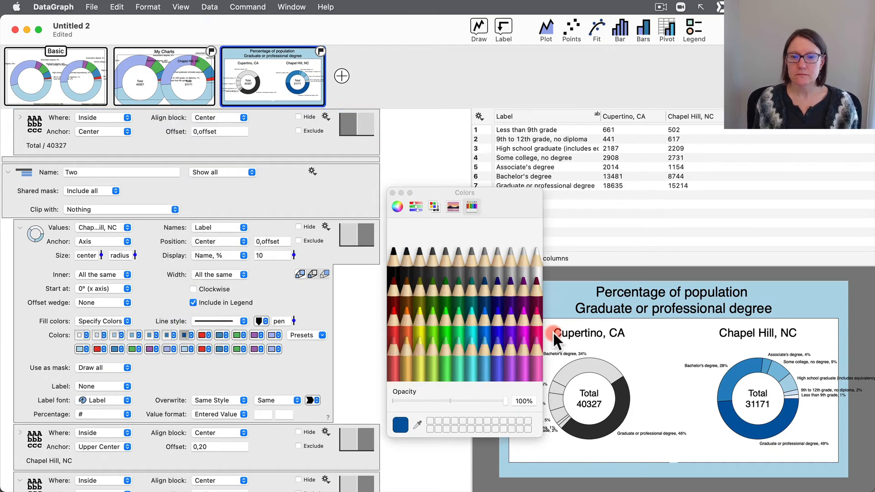
click(434, 207)
click(415, 208)
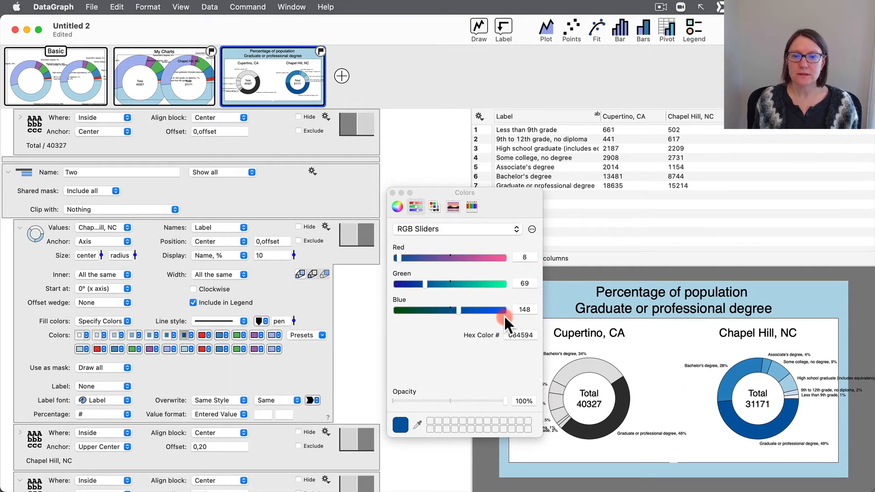
click(520, 335)
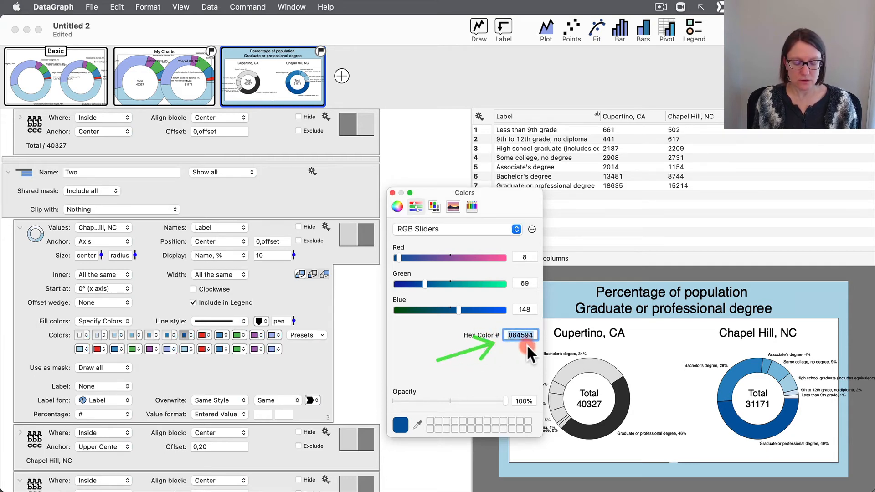
key(super+v)
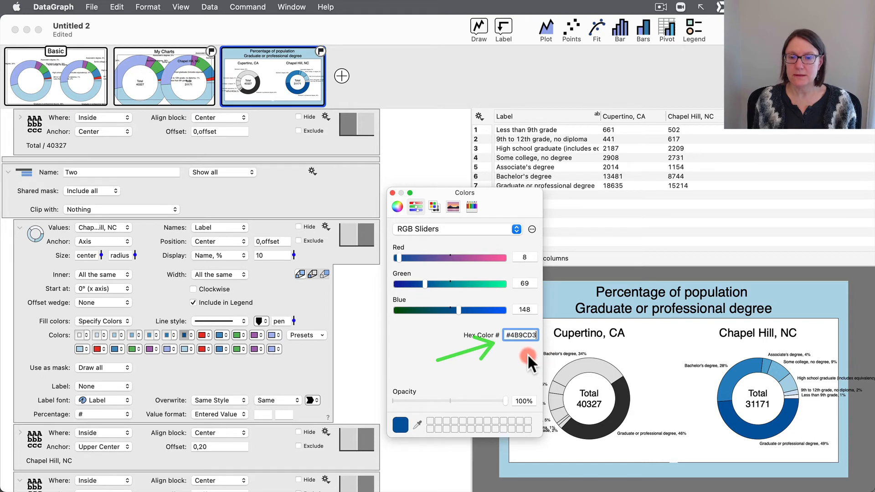
key(Return)
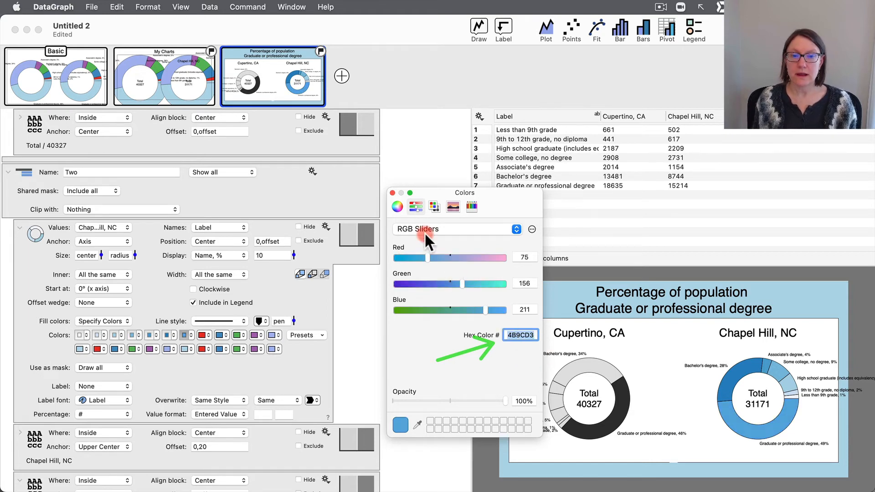
click(393, 191)
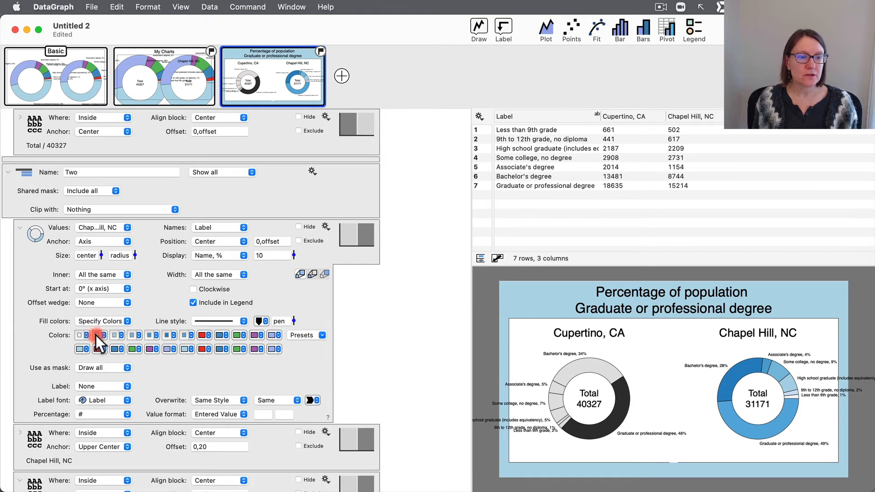
Give all Chapel Hill wedges except "Graduate or professional degree" the same light blue fill as the second color.
click(84, 334)
click(117, 334)
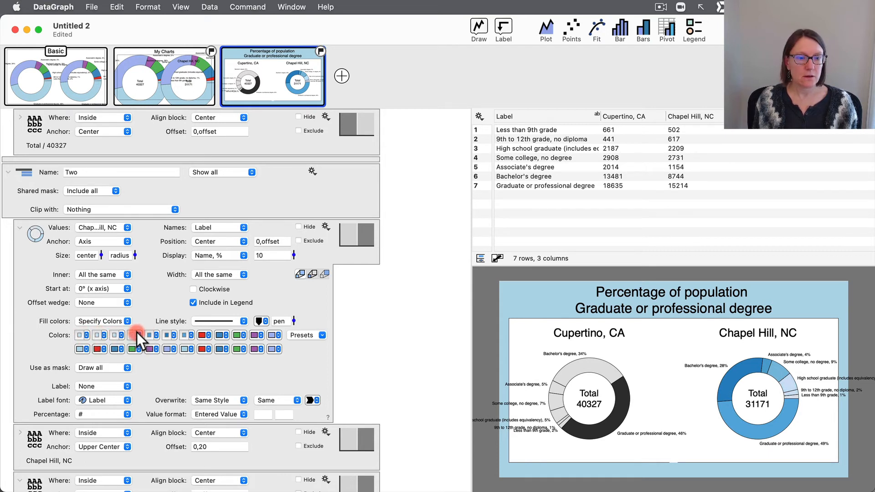
click(130, 334)
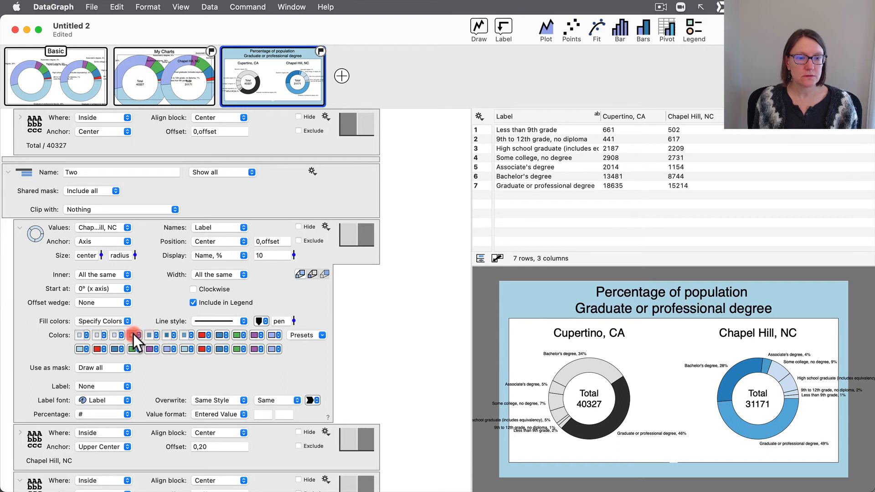
click(151, 334)
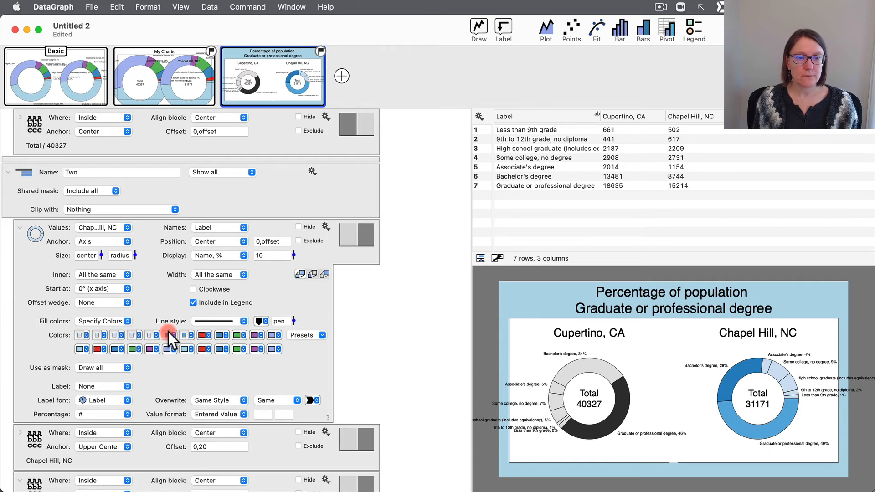
click(168, 335)
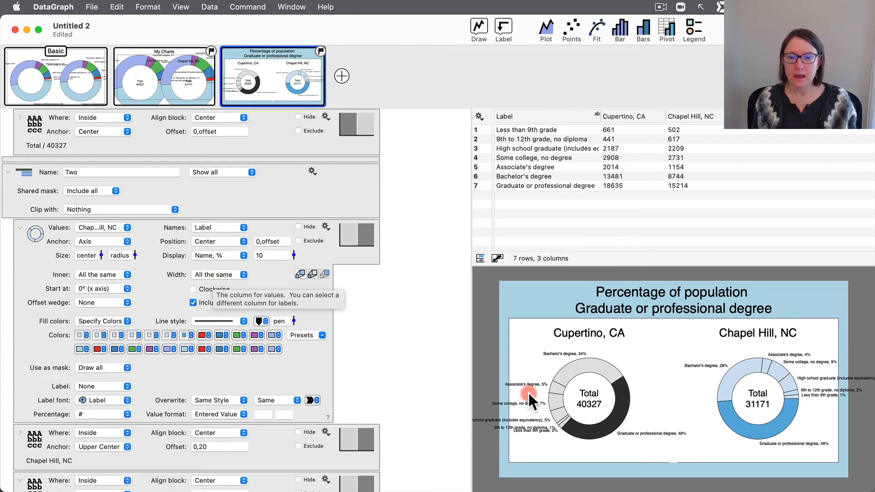
Draw the Chapel Hill donut clockwise and rotate it with a specified start angle of -129.
click(193, 290)
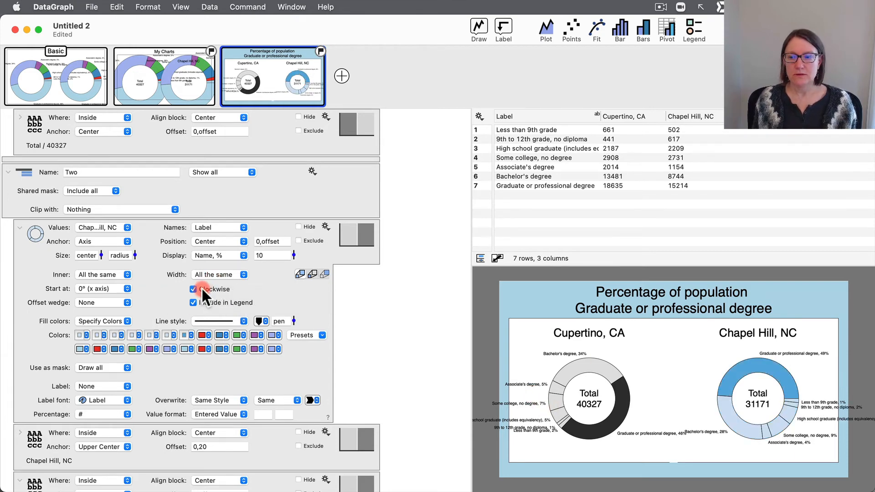
click(121, 289)
click(119, 318)
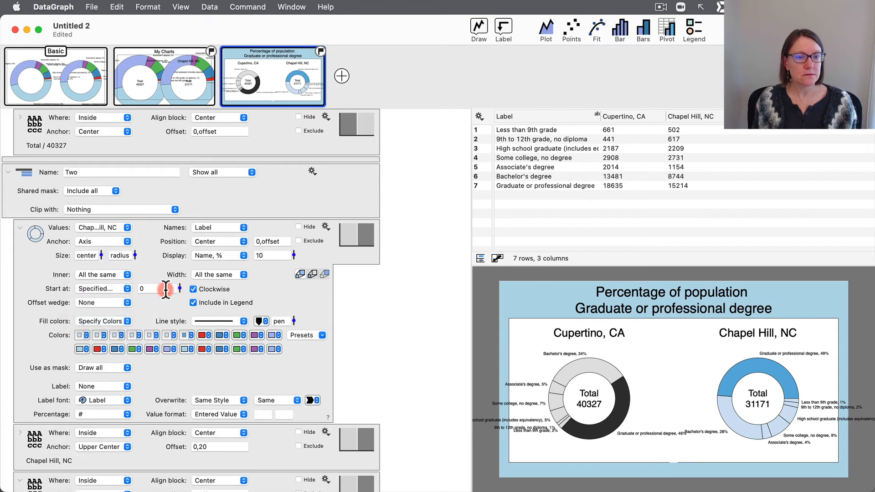
drag(178, 285, 178, 303)
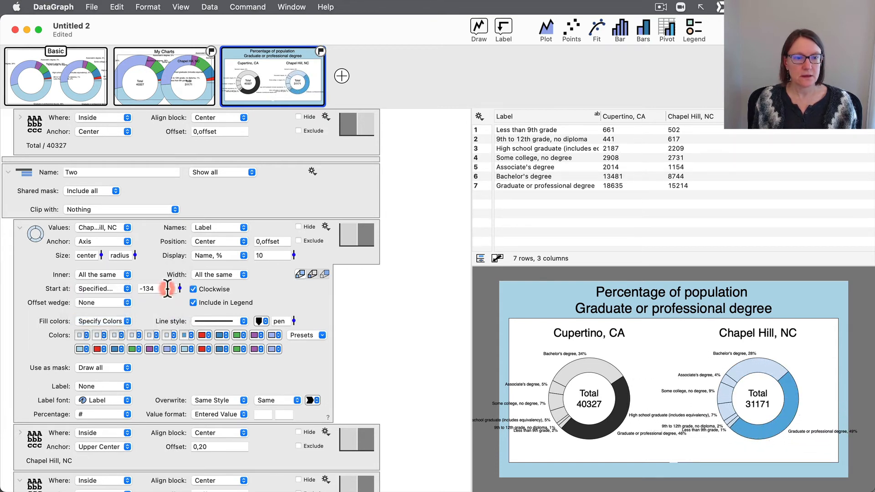
click(167, 289)
key(BackSpace)
text(3)
key(Return)
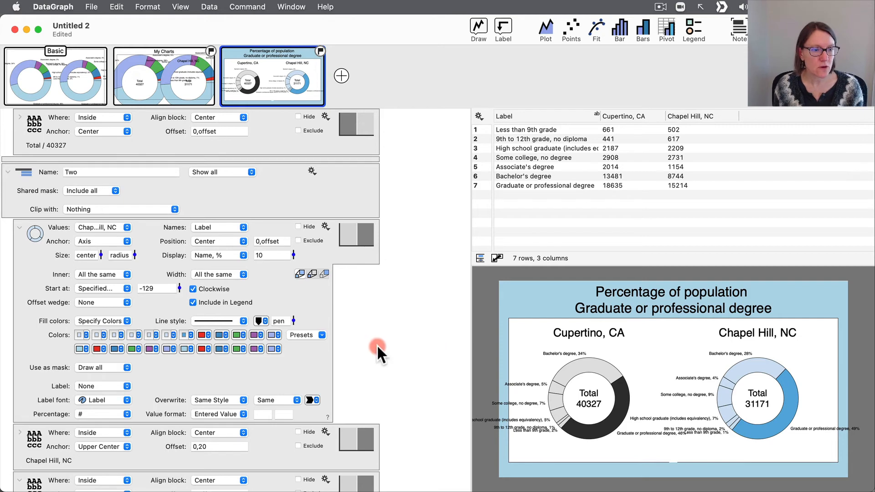
Change the outline color of the Chapel Hill donut's wedges to Point Color, keeping the solid line style.
click(213, 320)
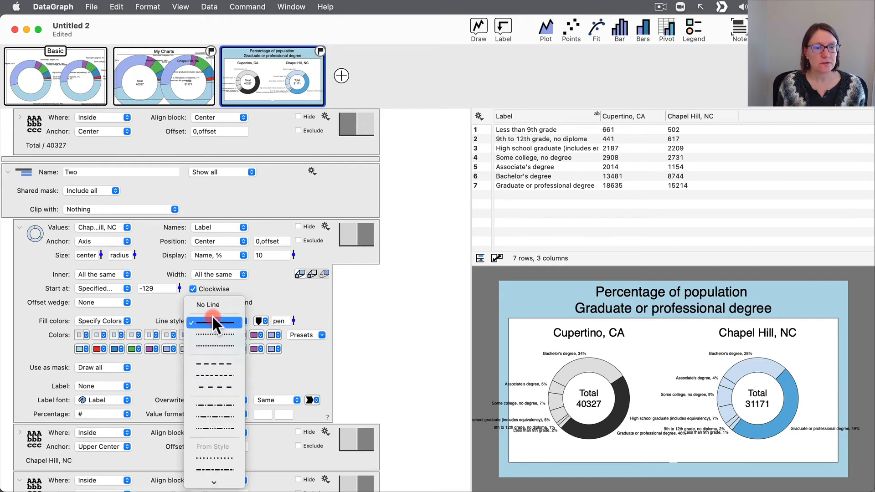
click(258, 324)
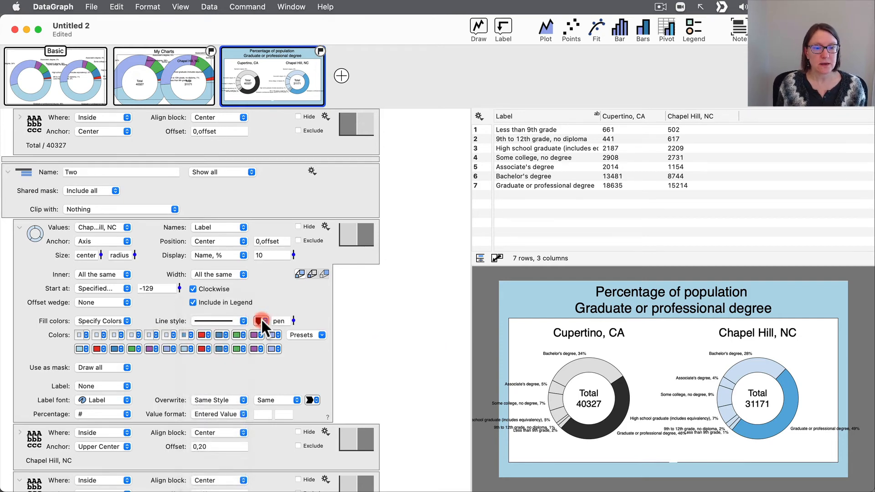
click(261, 320)
click(263, 261)
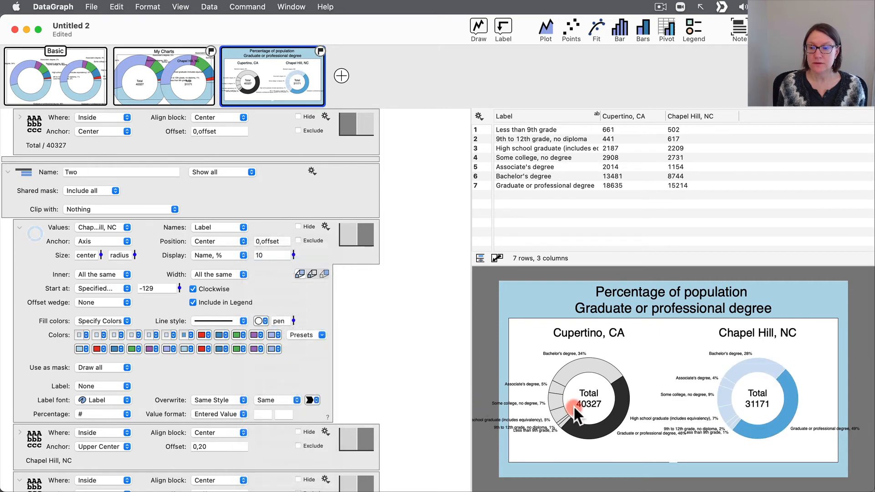
Expand the Cupertino donut's settings in group One and set its wedge outline color to Point Color.
scroll(268, 360, down, 5)
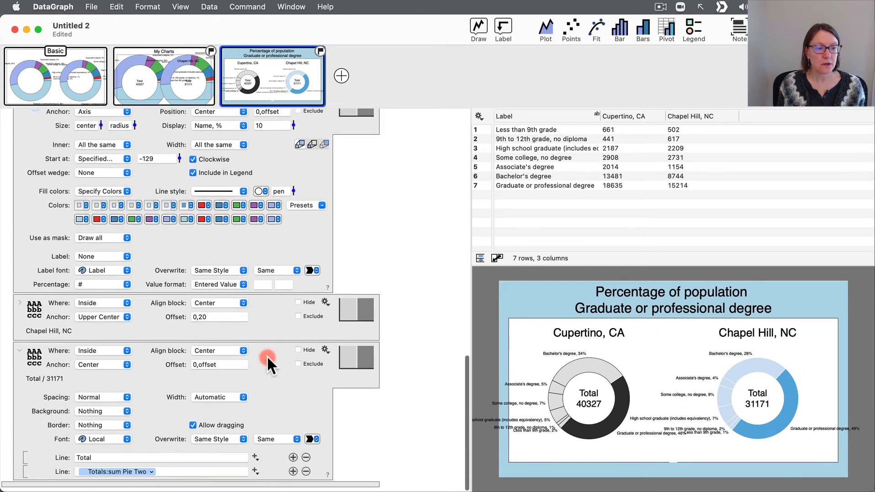
scroll(266, 355, up, 15)
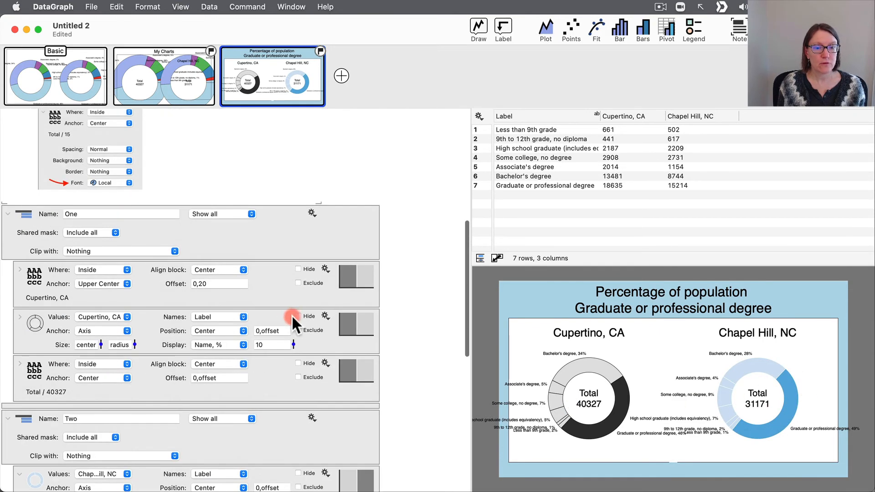
click(33, 322)
scroll(236, 315, down, 3)
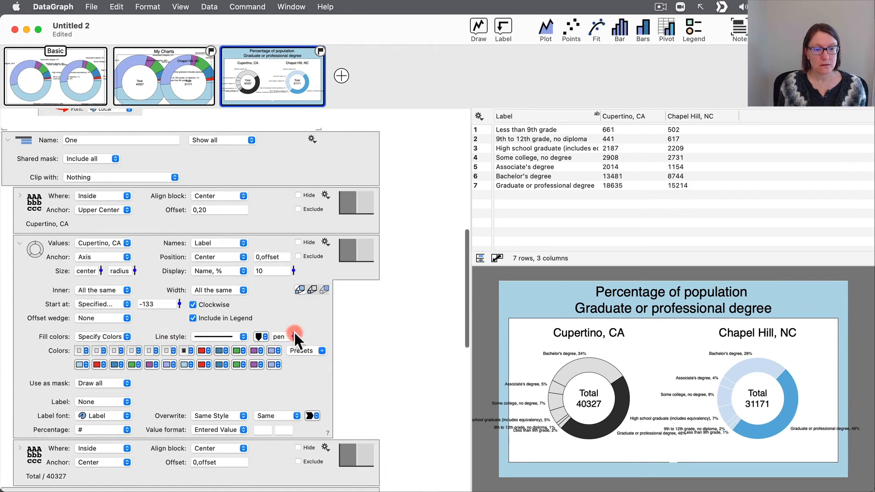
click(261, 336)
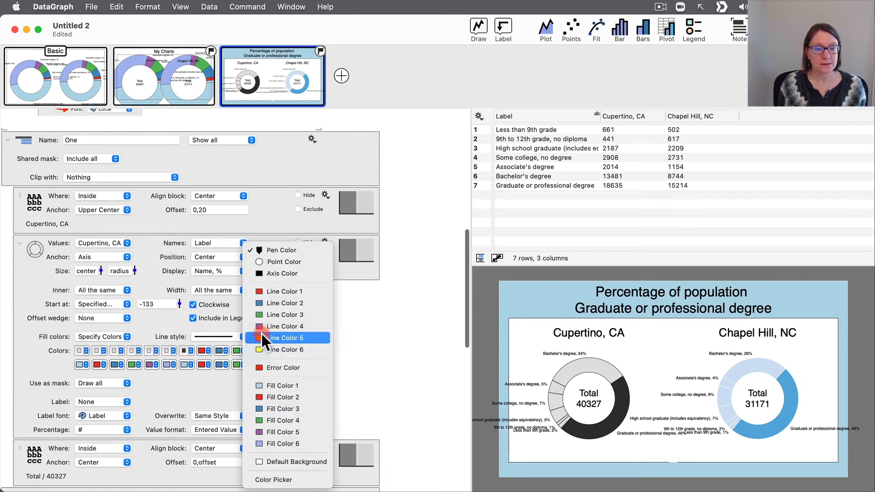
click(270, 260)
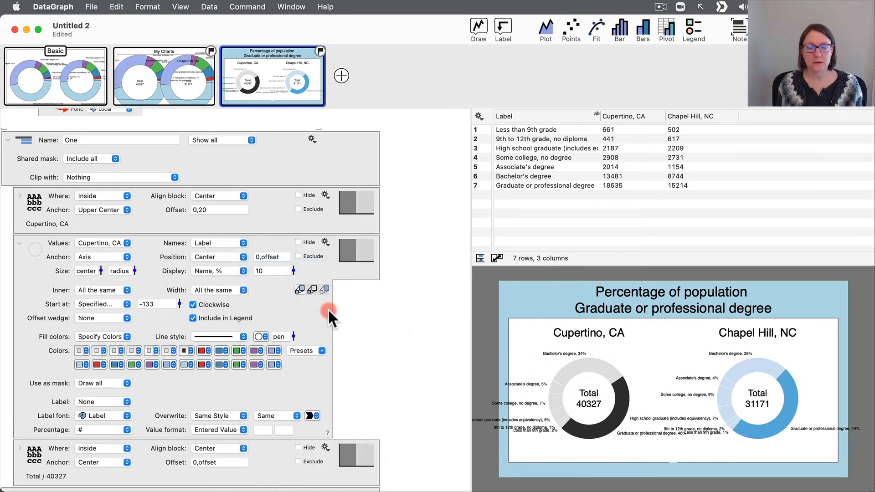
scroll(225, 289, up, 10)
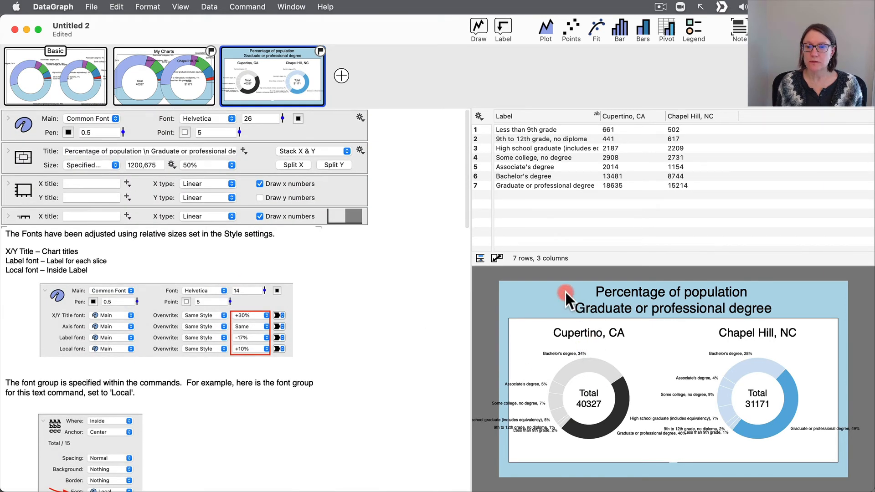
drag(438, 313, 535, 294)
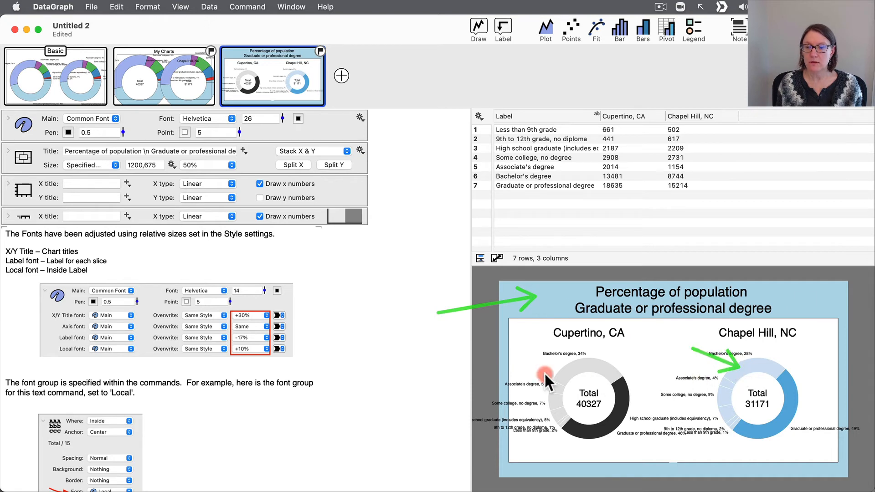
click(18, 124)
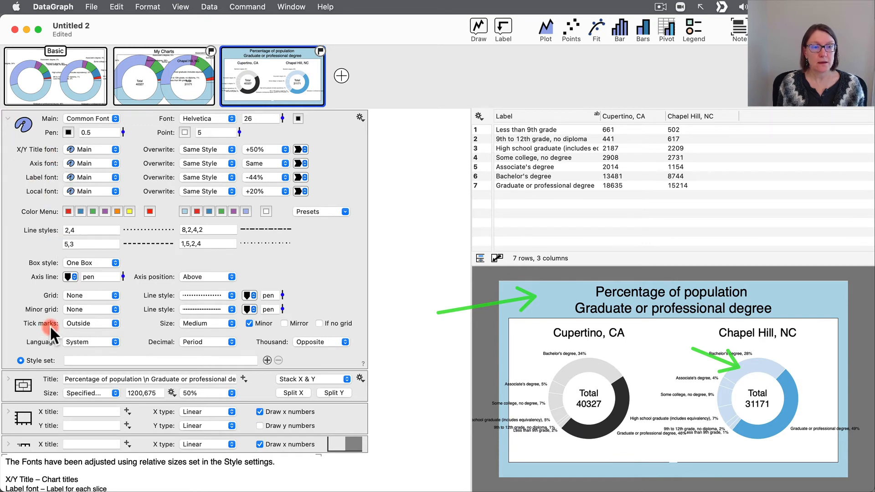
click(12, 121)
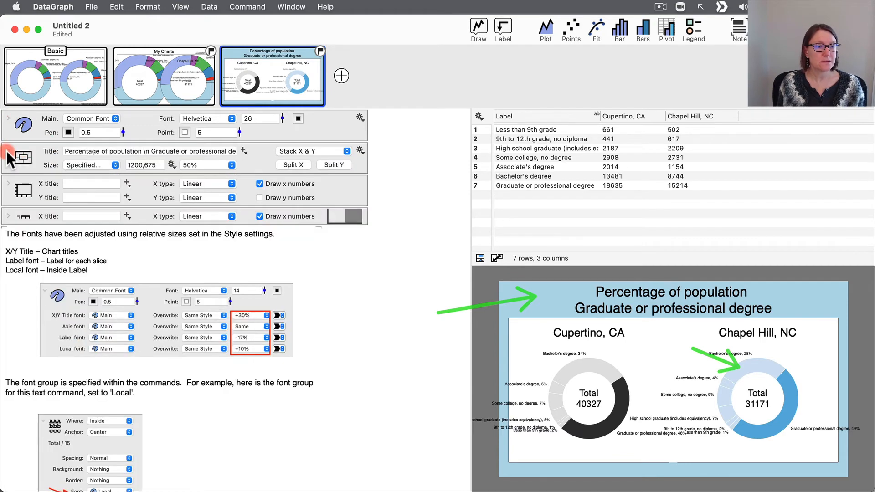
Recolor the graphic's background with the light blue sampled from the pale wedges of the Chapel Hill donut.
click(8, 155)
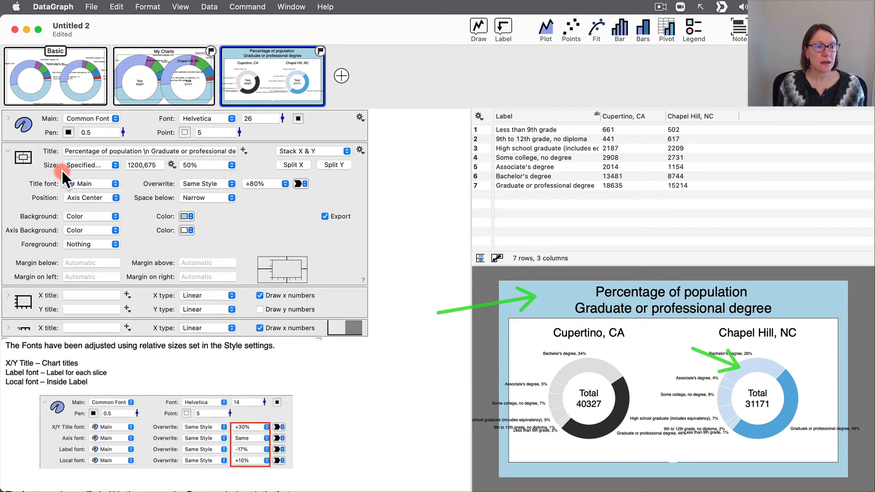
click(187, 216)
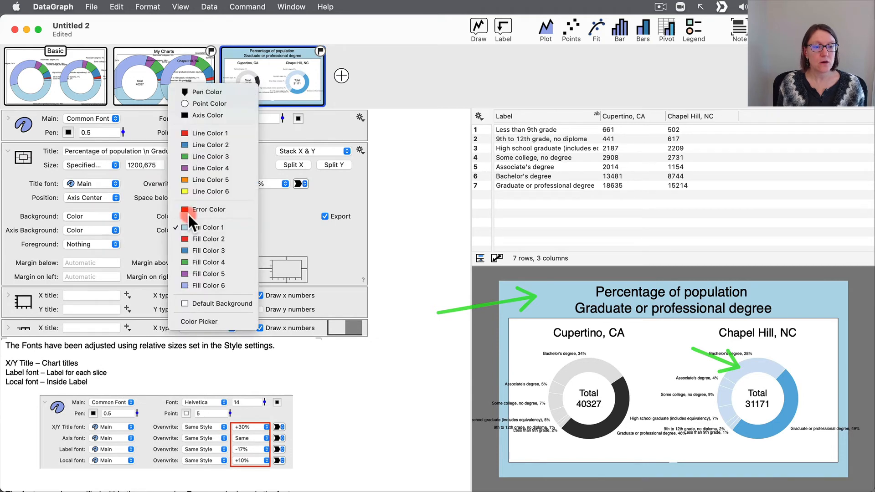
click(190, 321)
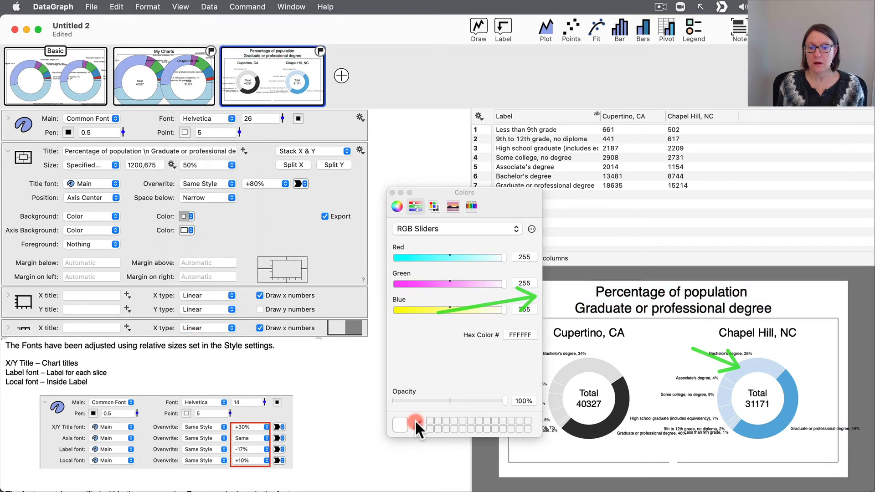
click(415, 423)
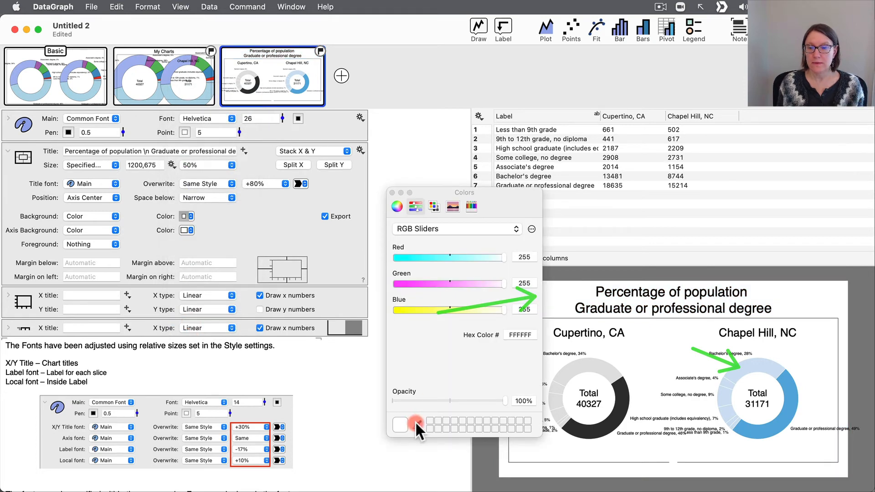
click(758, 365)
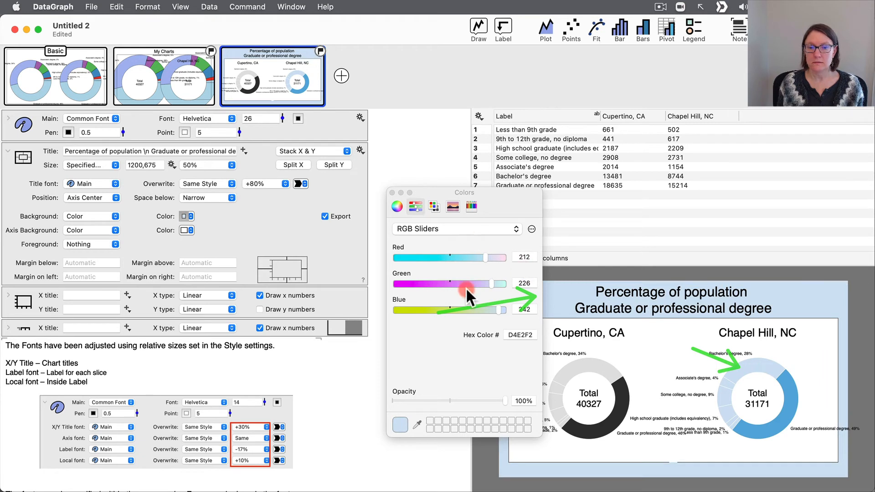
click(417, 425)
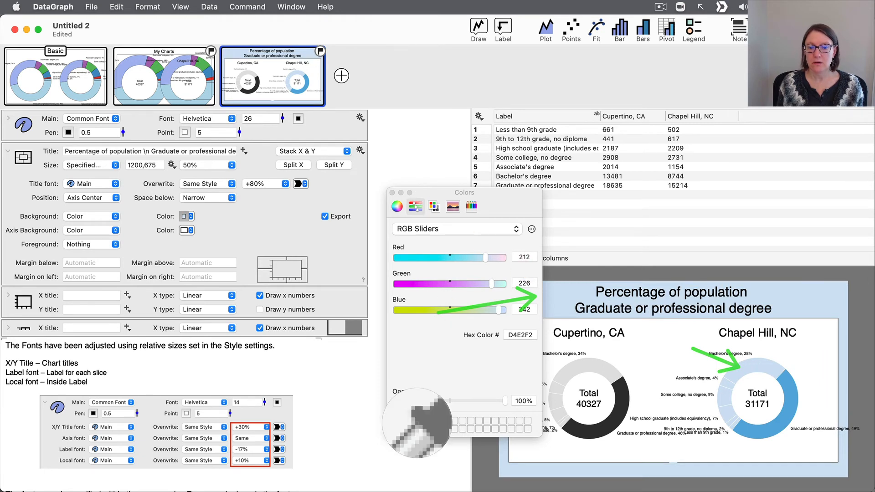
click(766, 365)
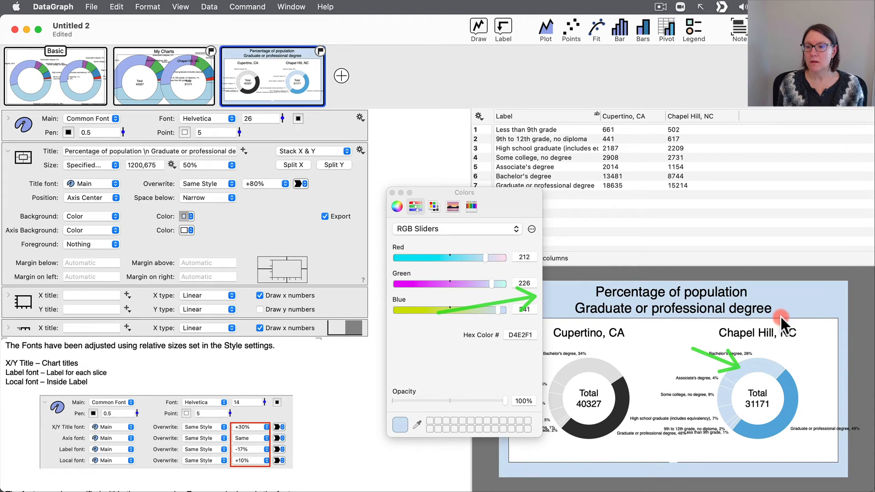
click(391, 188)
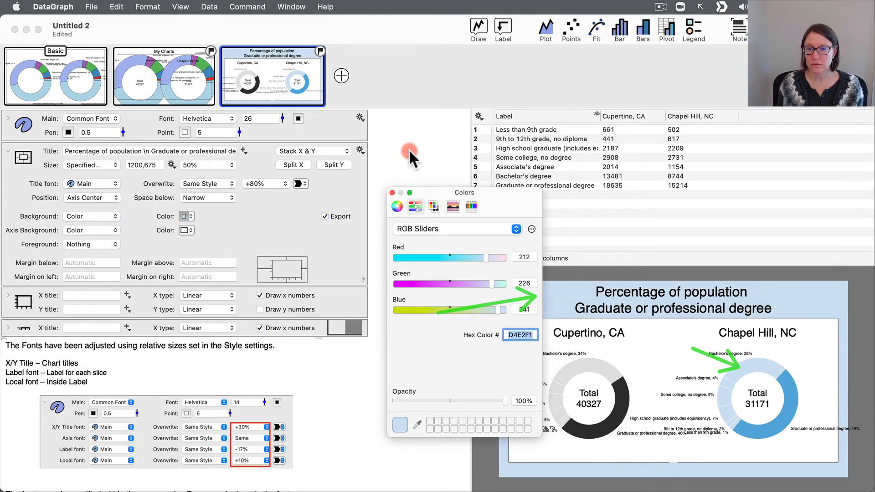
click(392, 193)
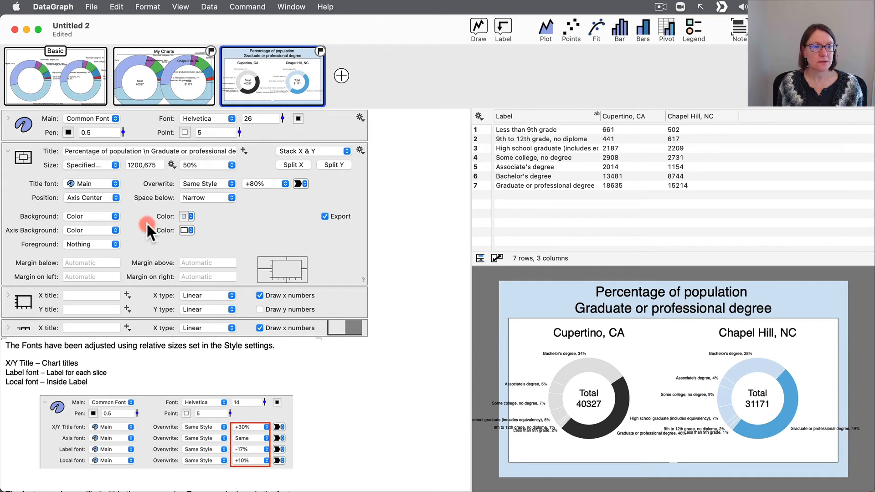
click(7, 150)
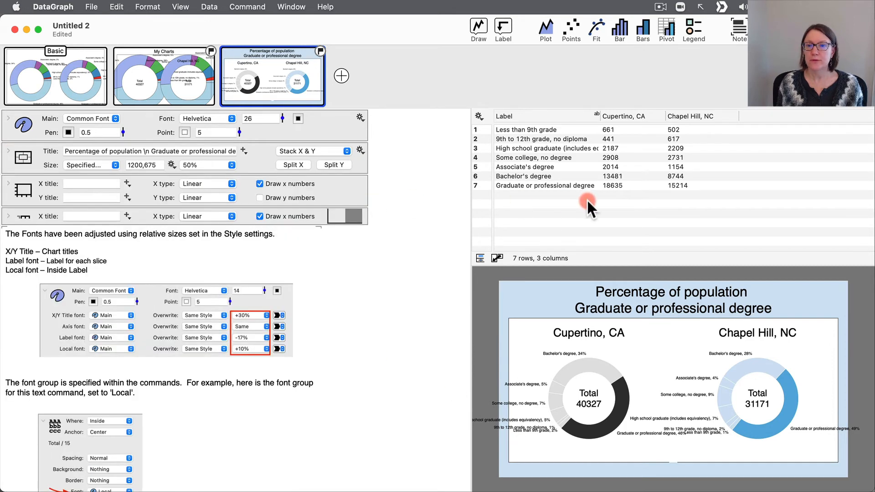
Widen the Label column to show its full entries, and reveal and enlarge the list of column definitions.
drag(600, 116, 687, 117)
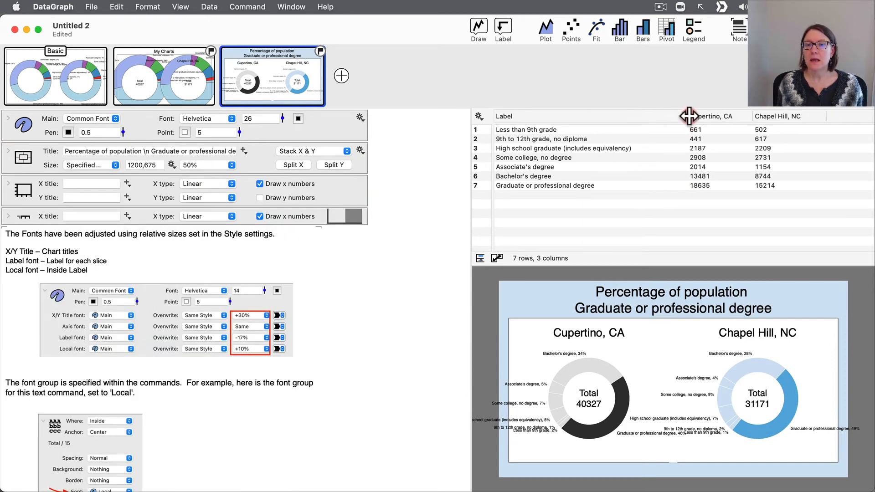
click(603, 114)
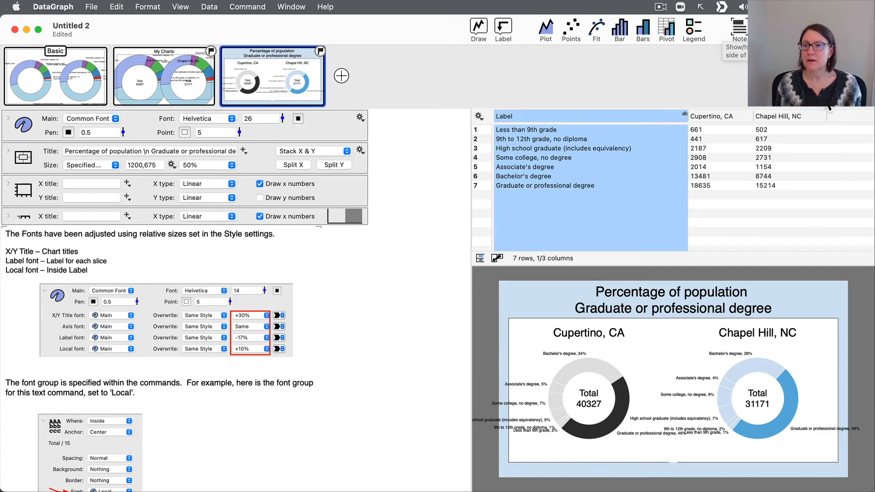
click(853, 29)
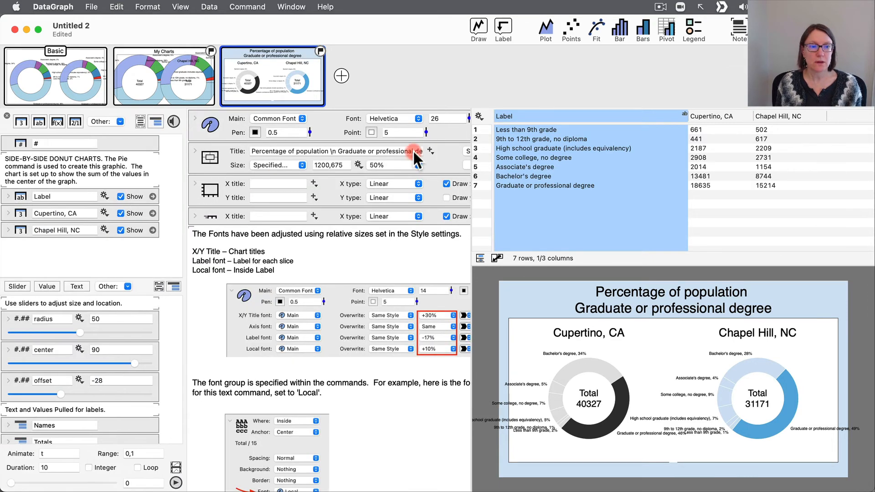
drag(146, 275, 146, 347)
Duplicate the Label column and rename the copy as Label Short.
click(21, 196)
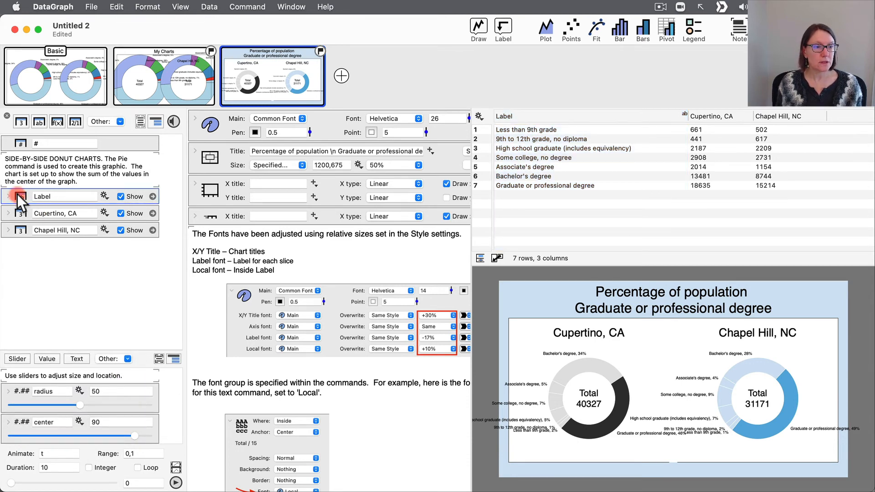
drag(17, 194, 20, 210)
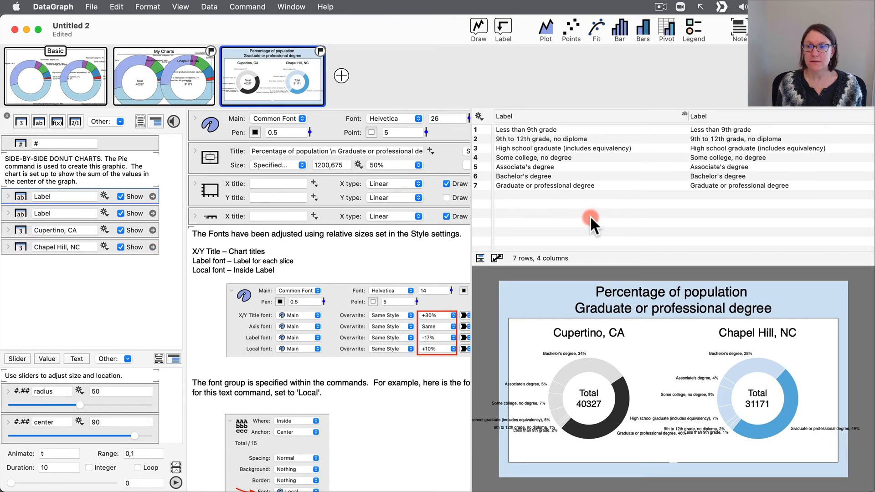
scroll(709, 173, right, 5)
click(679, 114)
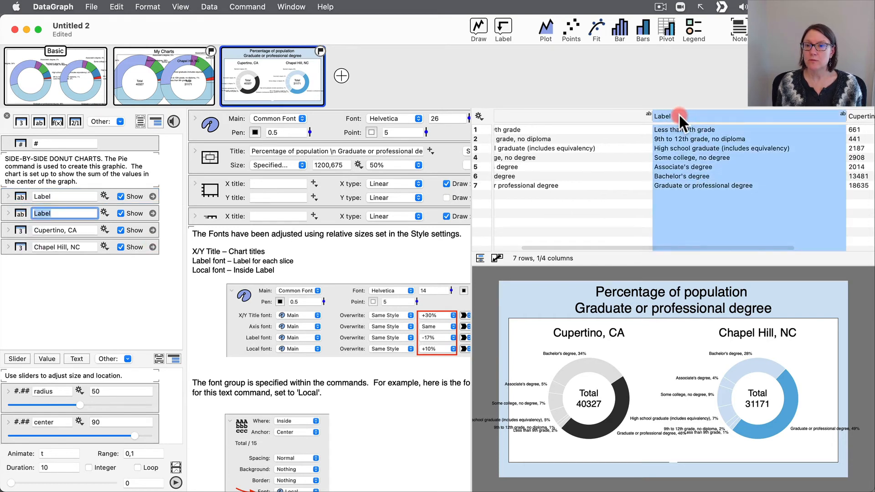
click(79, 213)
text(Sh)
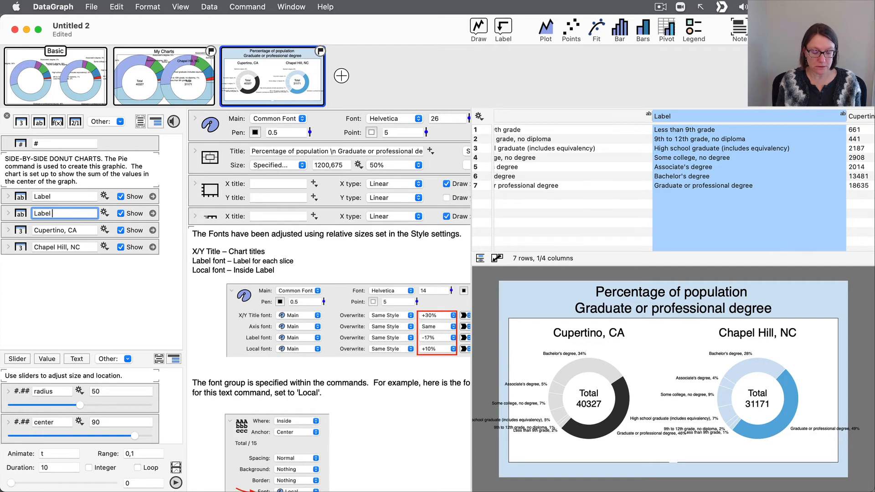
text(ort)
key(Return)
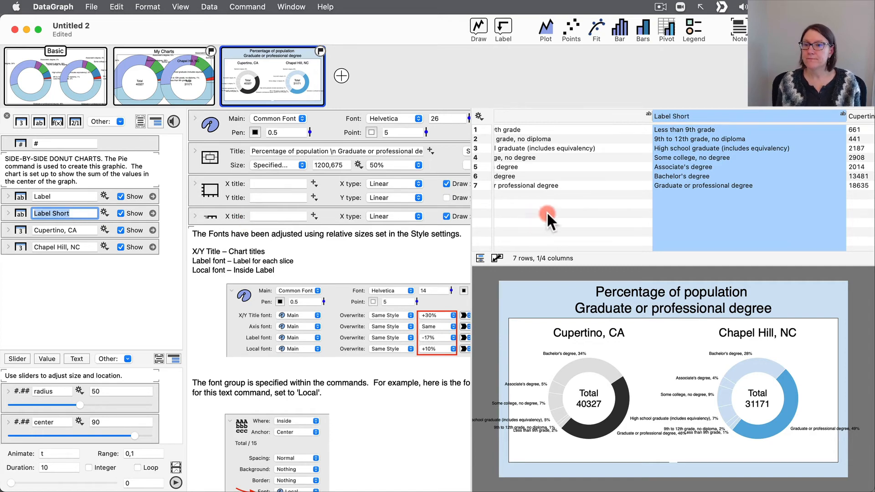
In the Label Short column, shorten row 3 to "High school graduate" and row 2 to "9th to 12th grade".
double_click(724, 148)
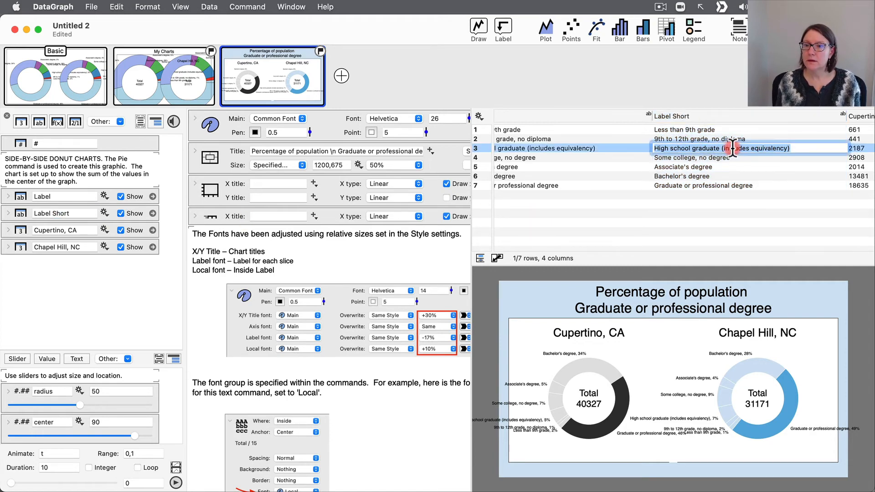
drag(720, 148, 792, 146)
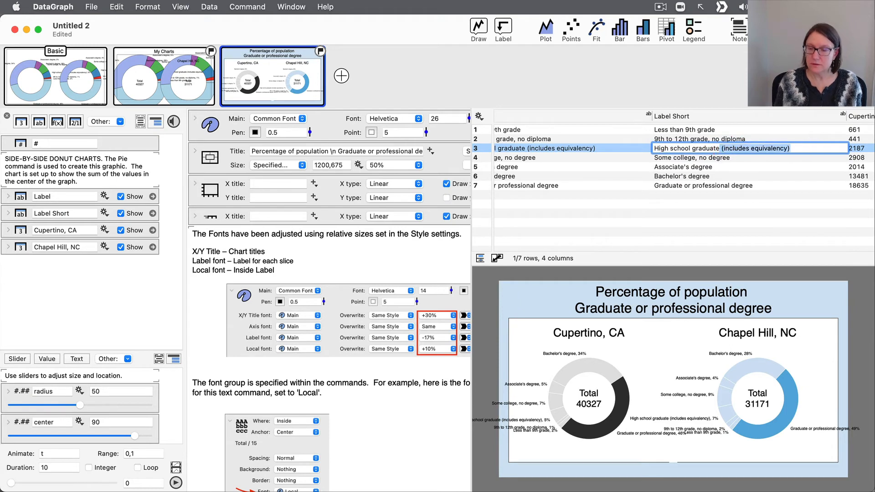
key(BackSpace)
click(715, 139)
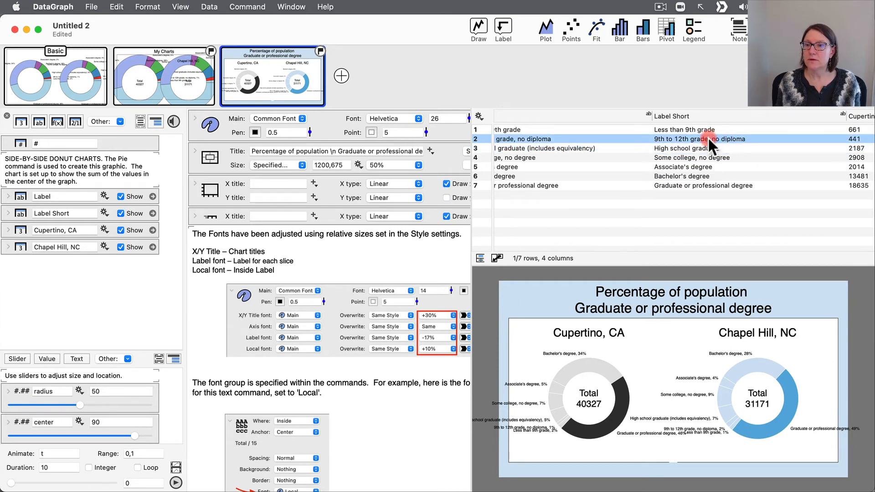
click(710, 138)
drag(708, 139, 764, 139)
key(BackSpace)
key(Return)
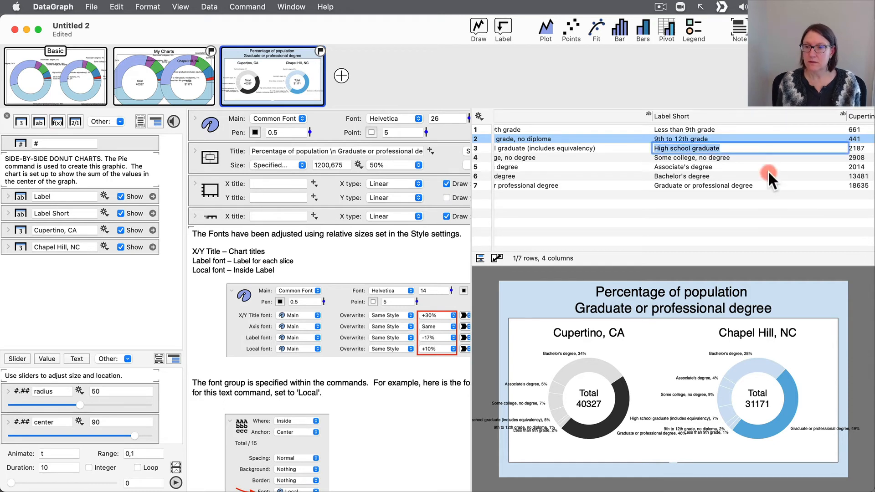
click(740, 203)
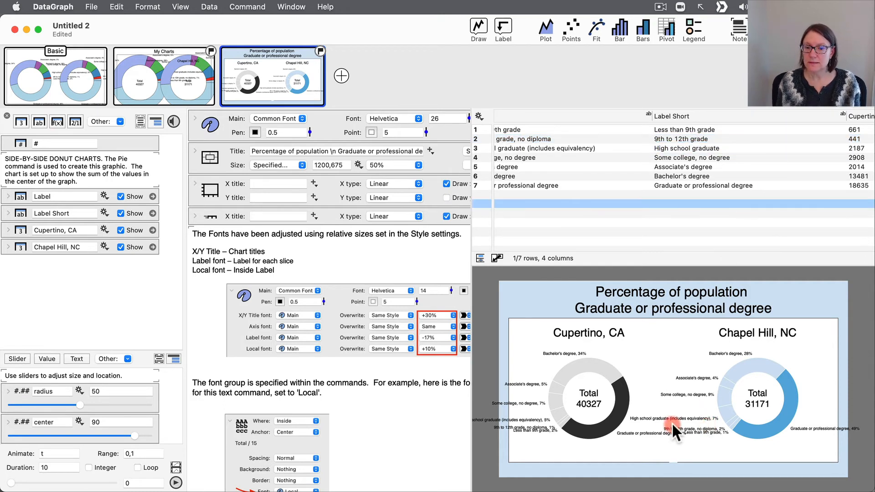
click(703, 223)
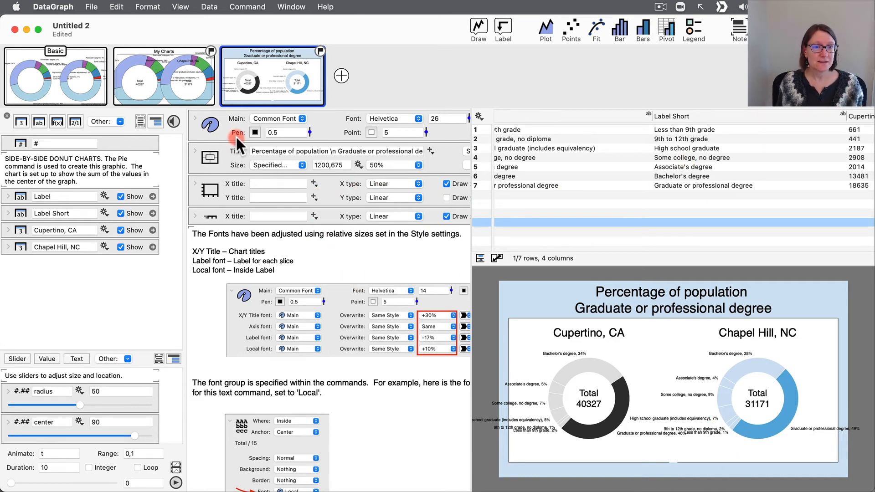
Hide the column definitions list and use Label Short for the Cupertino donut's wedge names.
scroll(316, 293, down, 15)
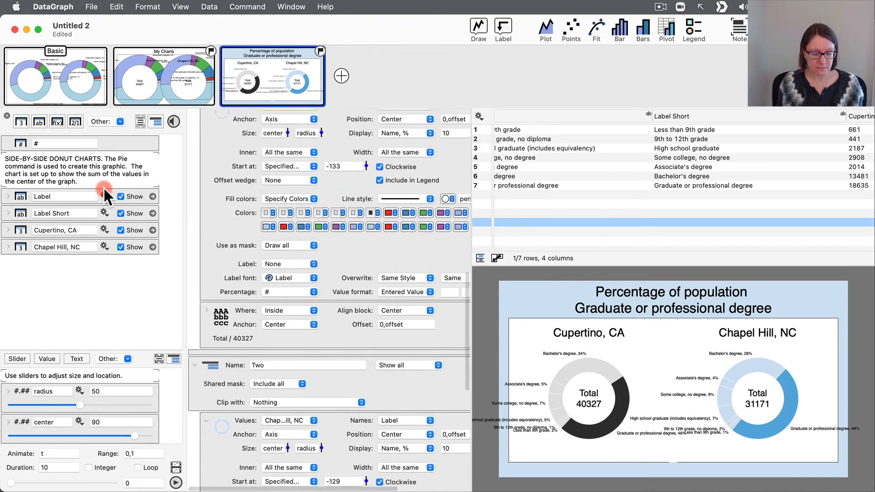
click(7, 116)
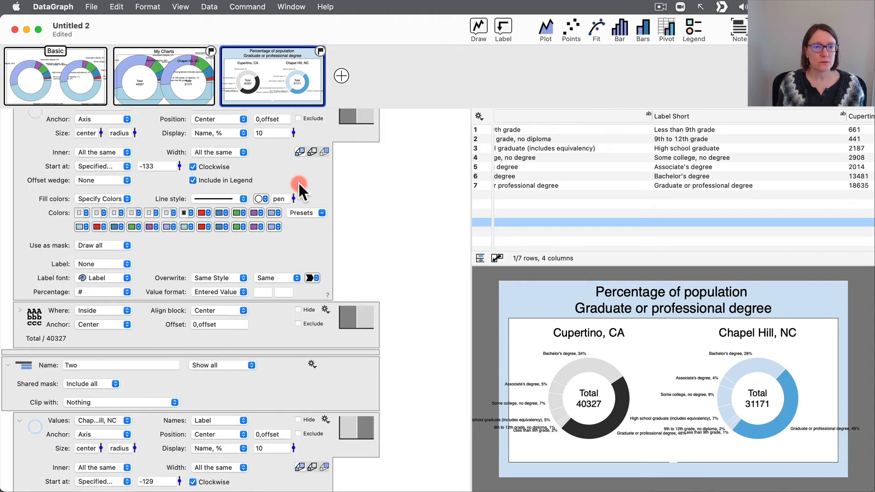
scroll(157, 304, up, 5)
click(218, 254)
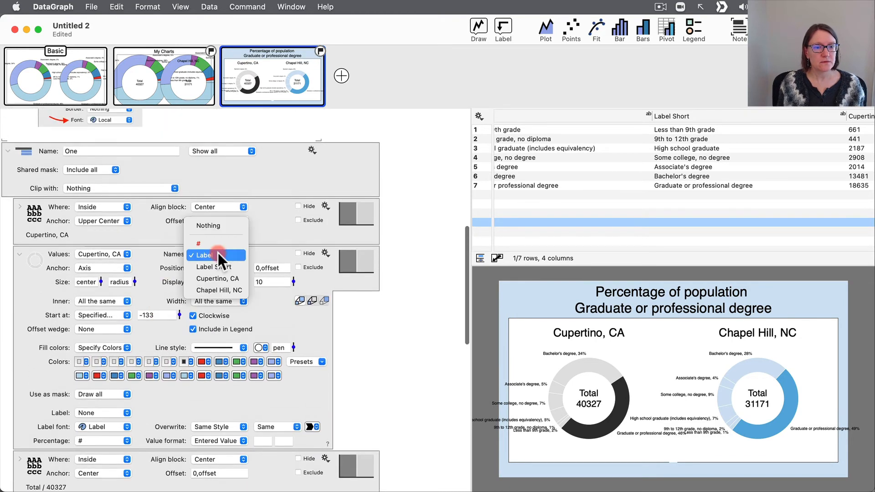
click(218, 267)
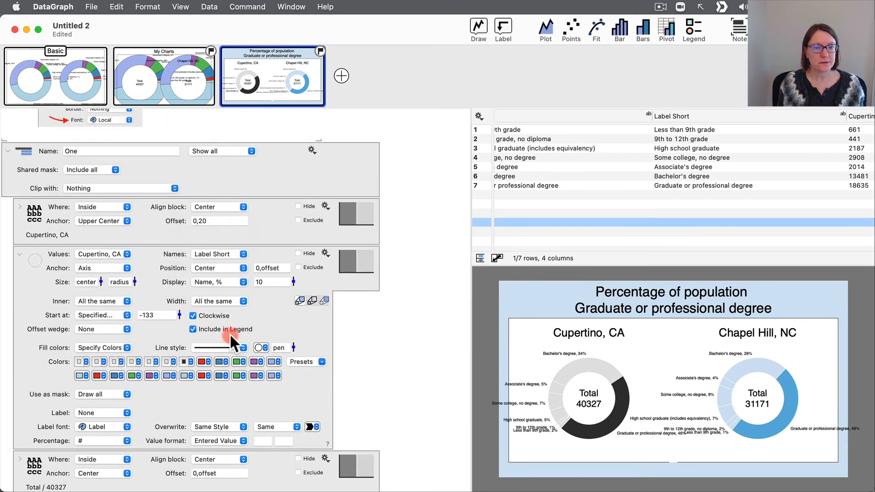
Use Label Short for the wedge names of the Chapel Hill donut in group Two.
scroll(229, 334, down, 5)
click(211, 430)
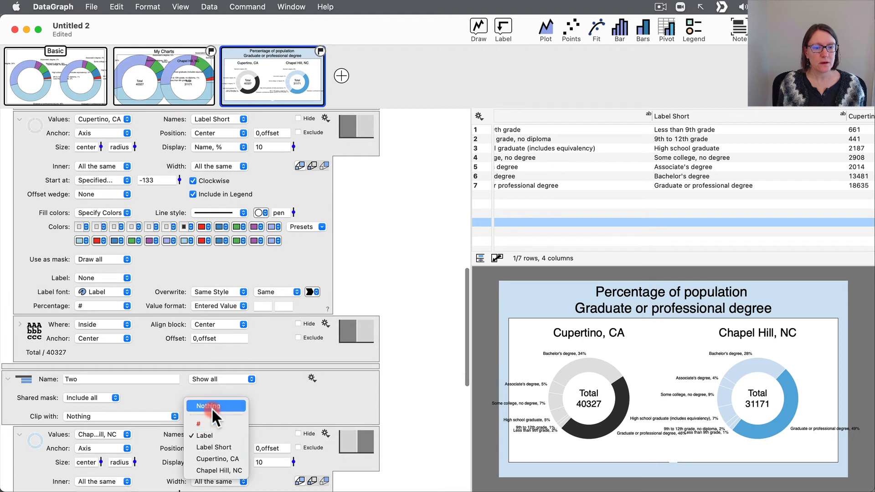
click(217, 447)
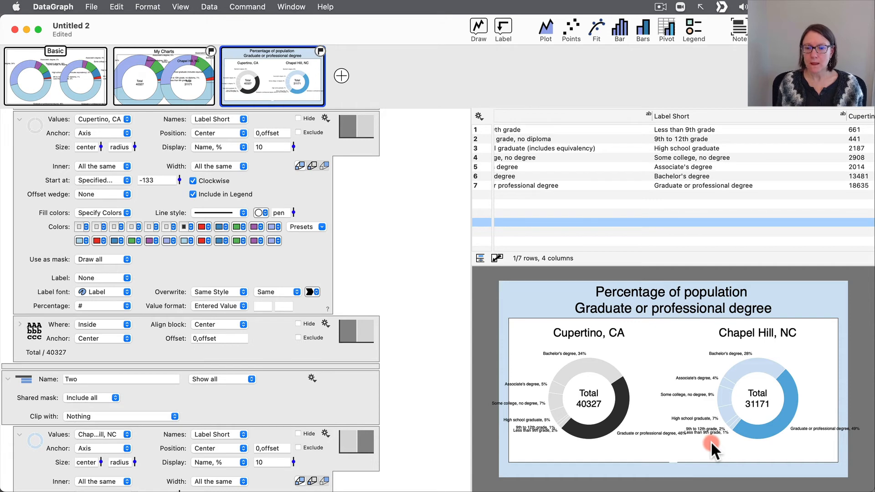
scroll(275, 362, down, 6)
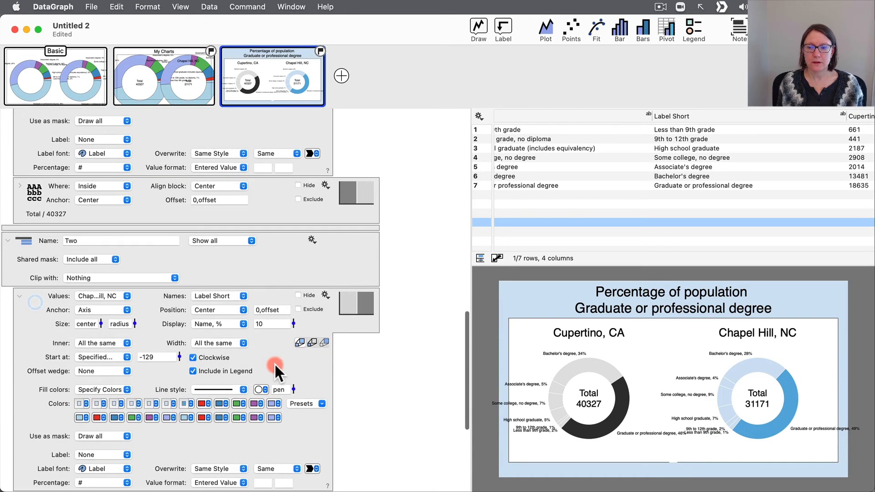
Show the column and variable definitions beside the drawing commands and reduce the center variable to 56.
scroll(338, 318, up, 6)
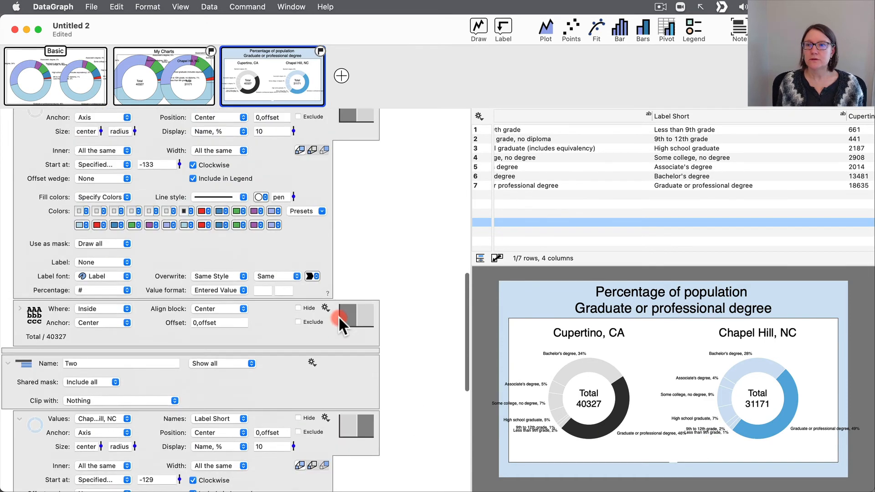
click(764, 30)
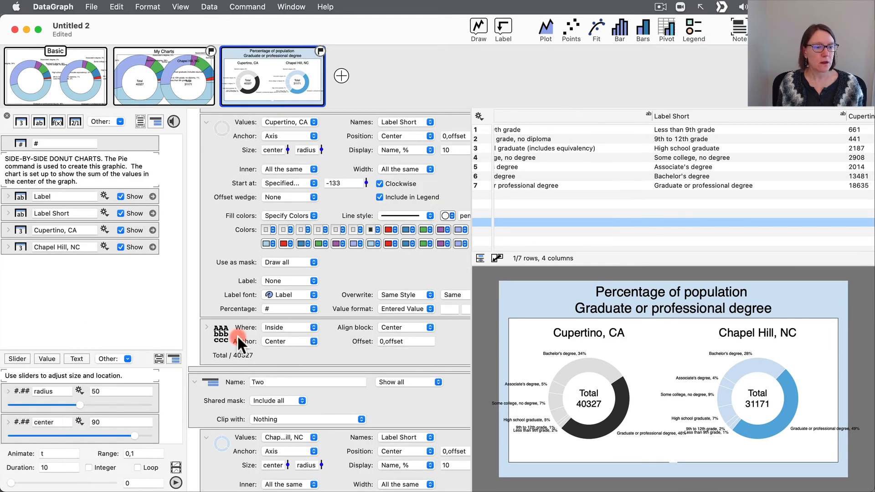
scroll(137, 348, down, 3)
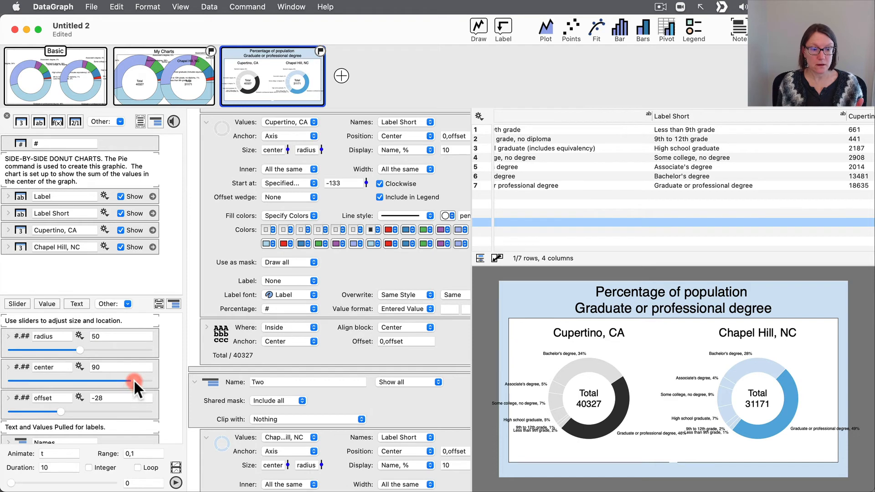
drag(133, 379, 85, 379)
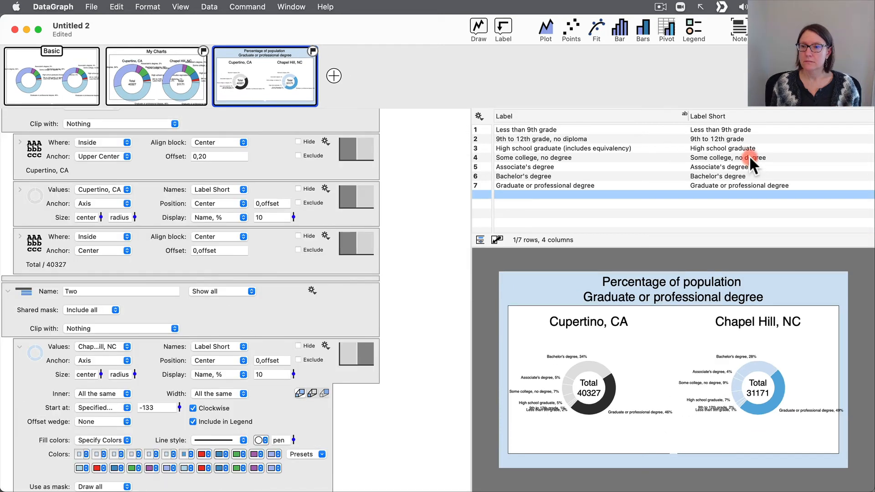
Shorten row 4 in the Label Short column to "Some college".
double_click(738, 158)
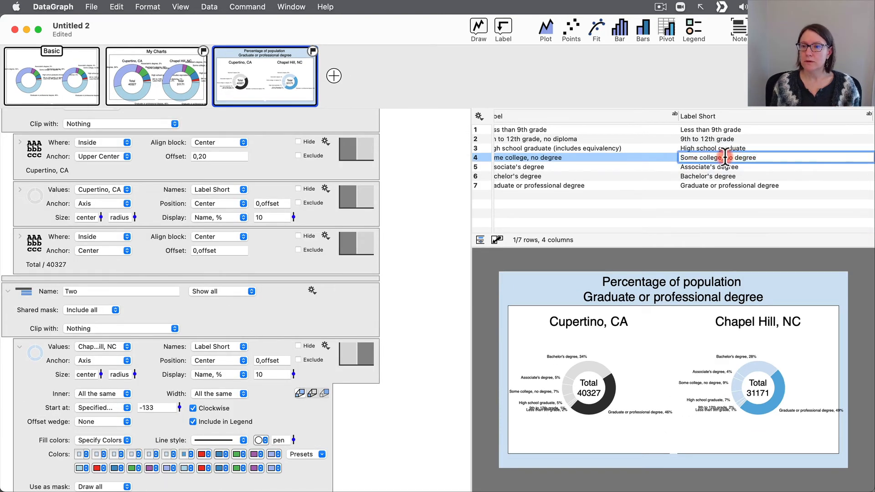
drag(724, 158, 774, 157)
key(BackSpace)
key(BackSpace)
key(BackSpace)
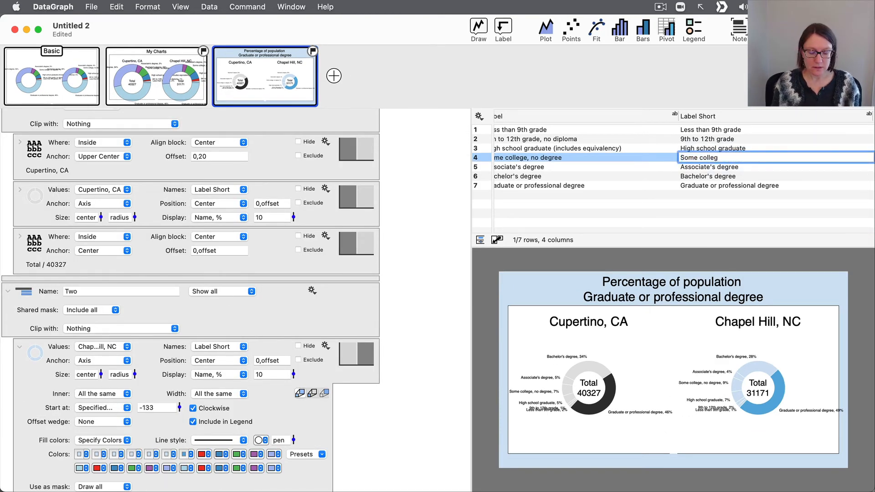
text(e)
key(Return)
Insert a line break in row 7 of Label Short so it reads "Graduate or \n professional degree".
click(728, 185)
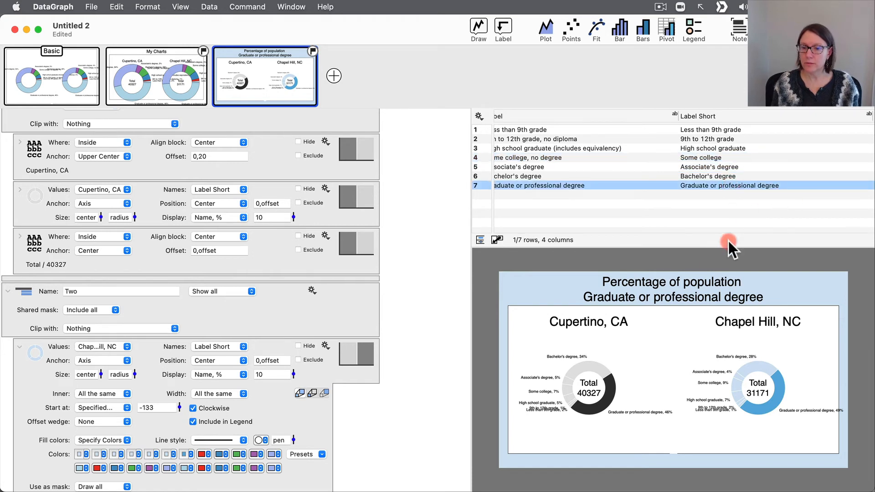
double_click(717, 185)
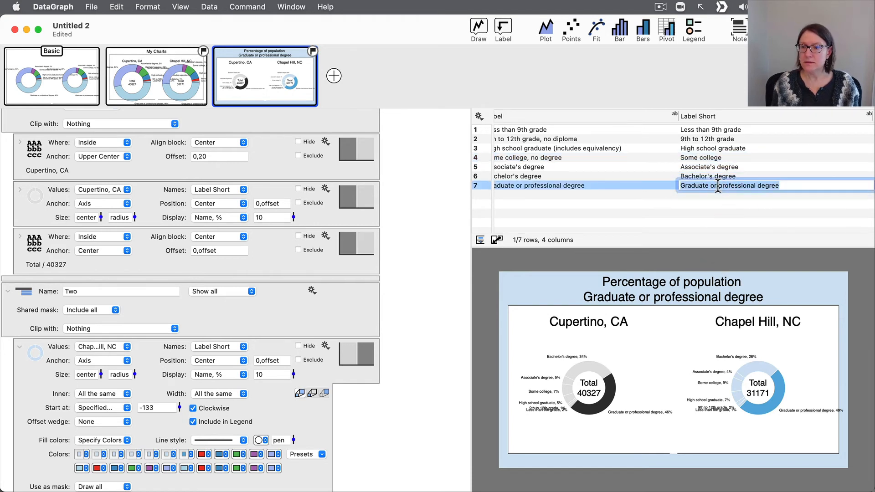
click(719, 185)
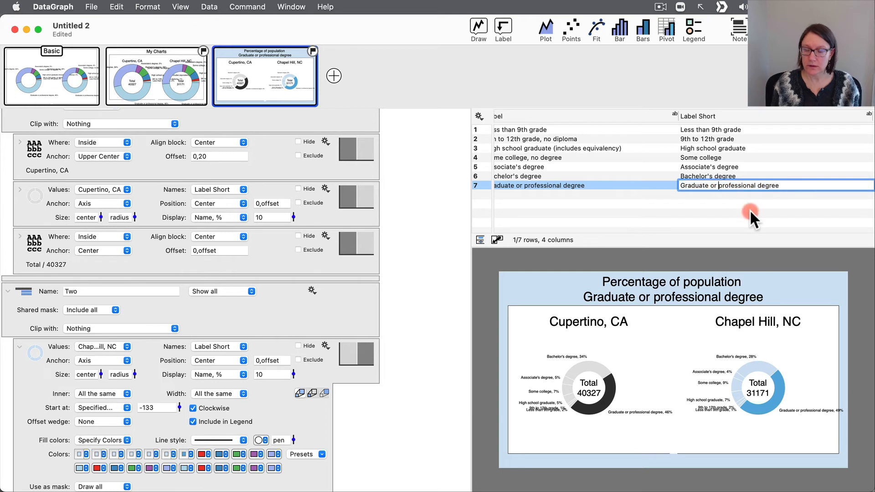
text(\n)
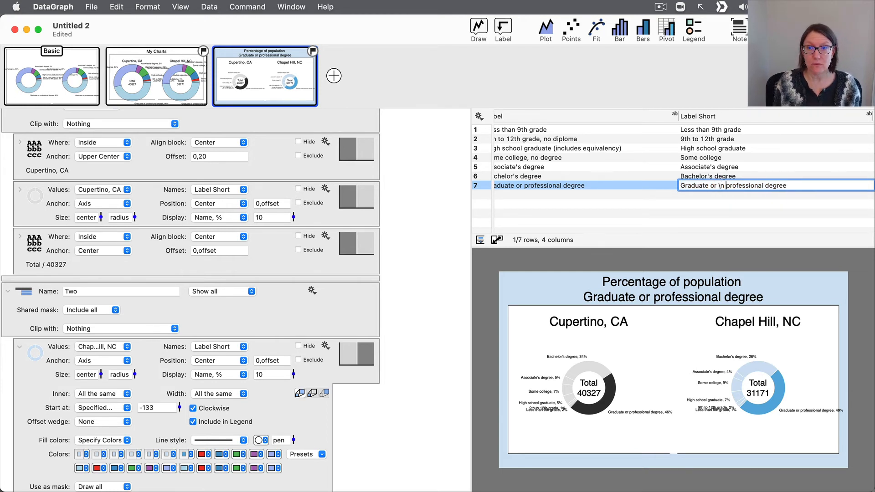
key(Return)
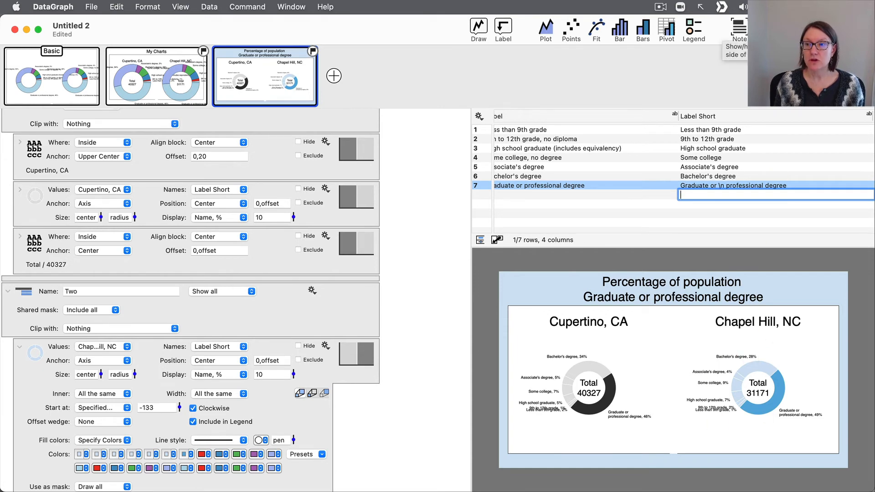
Show the variable definitions again and enlarge both donuts by raising the radius variable to 74.
click(774, 28)
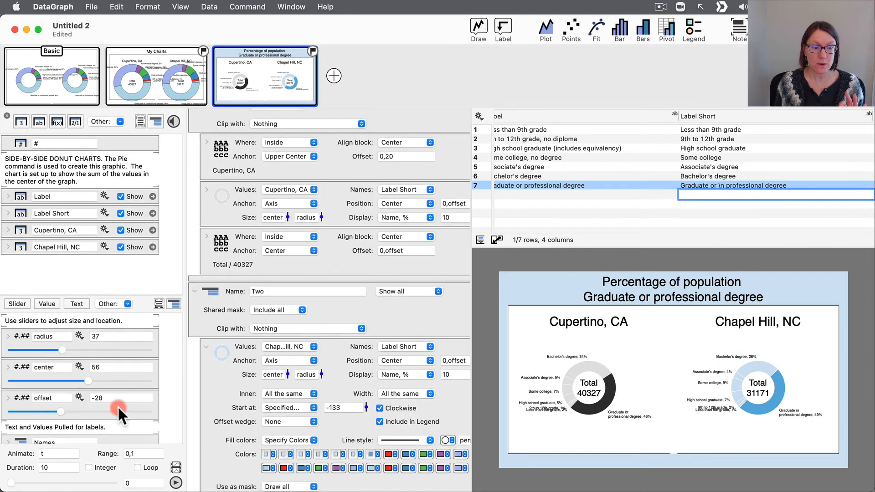
click(53, 406)
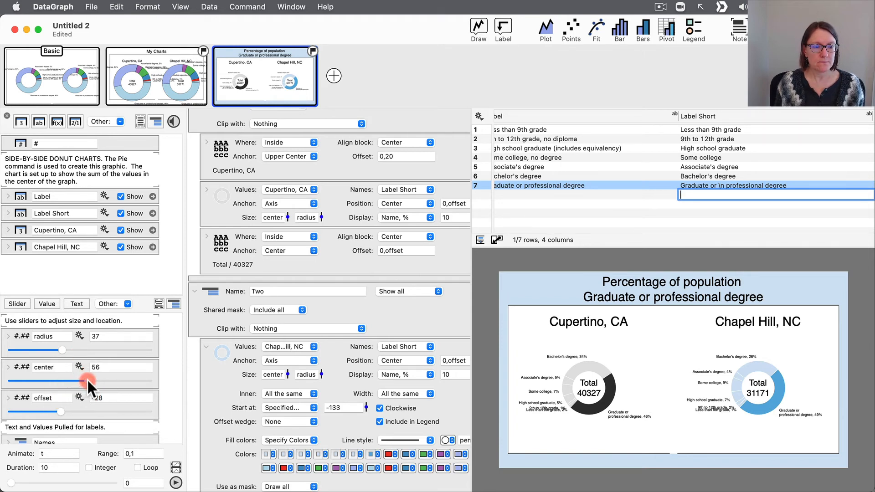
drag(64, 351, 115, 354)
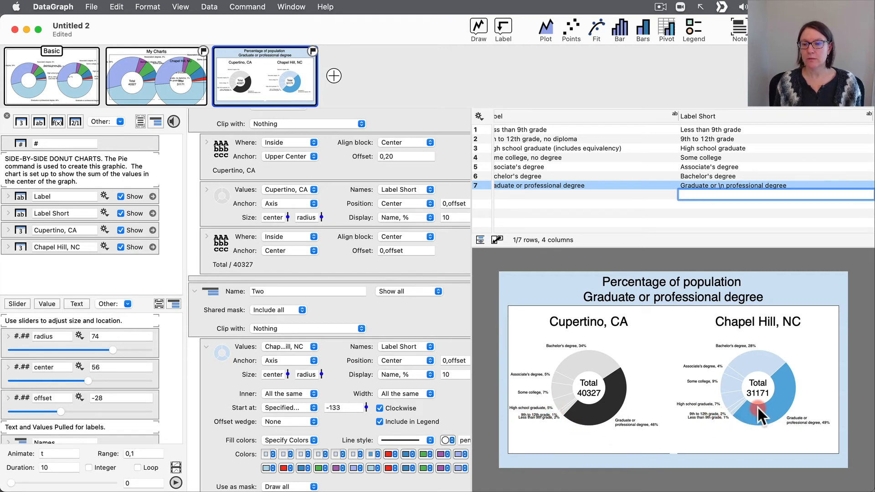
Expand the Cupertino donut's settings and compare its start angle with that of the Chapel Hill donut.
scroll(320, 341, up, 5)
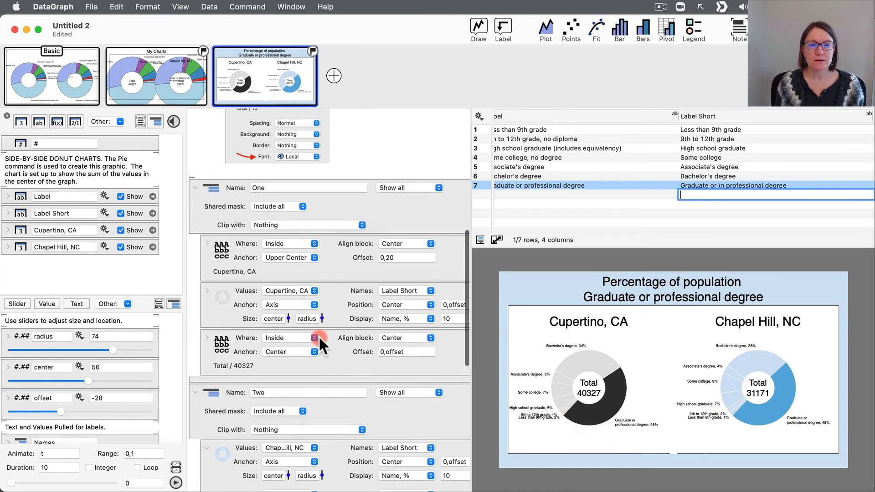
scroll(318, 335, down, 5)
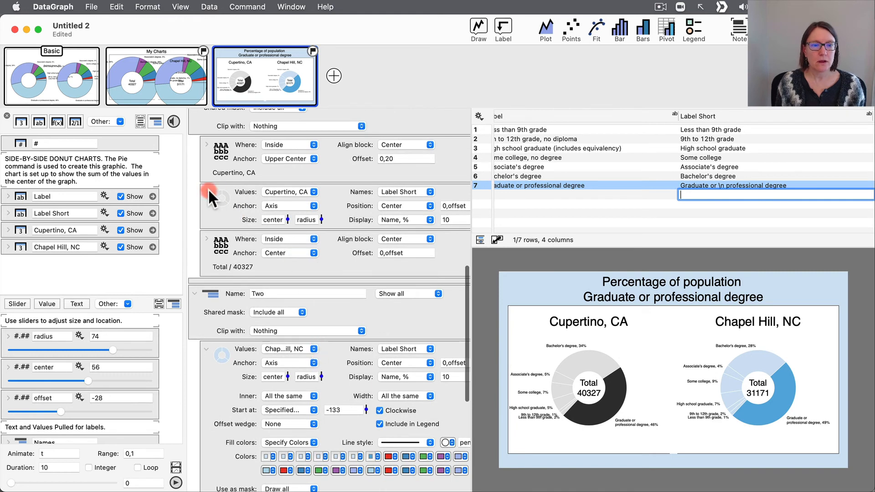
click(207, 188)
click(334, 250)
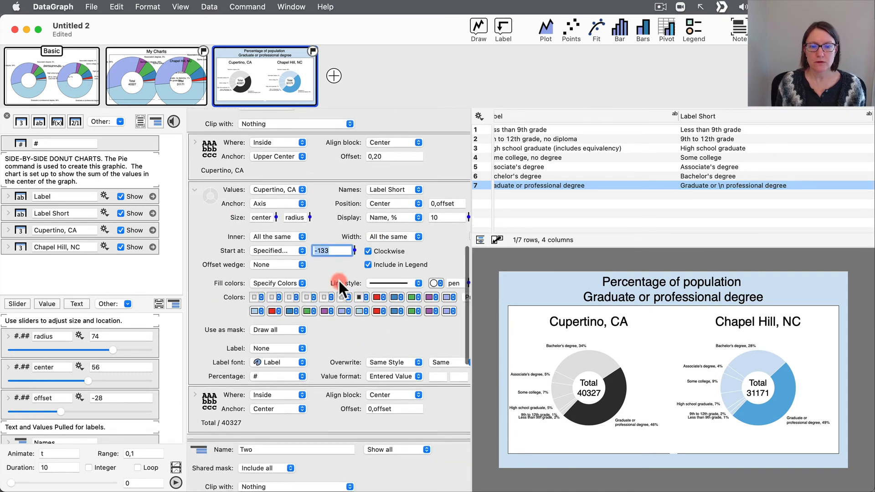
scroll(340, 380, down, 5)
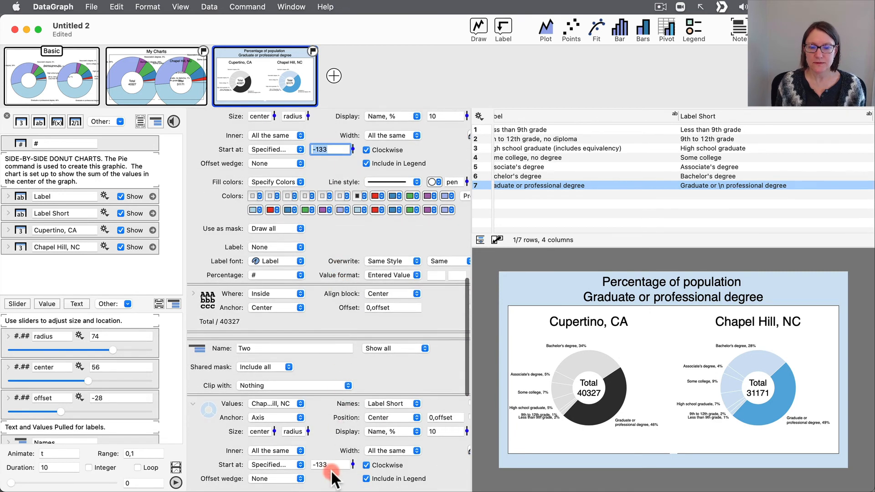
click(589, 391)
click(765, 394)
click(788, 390)
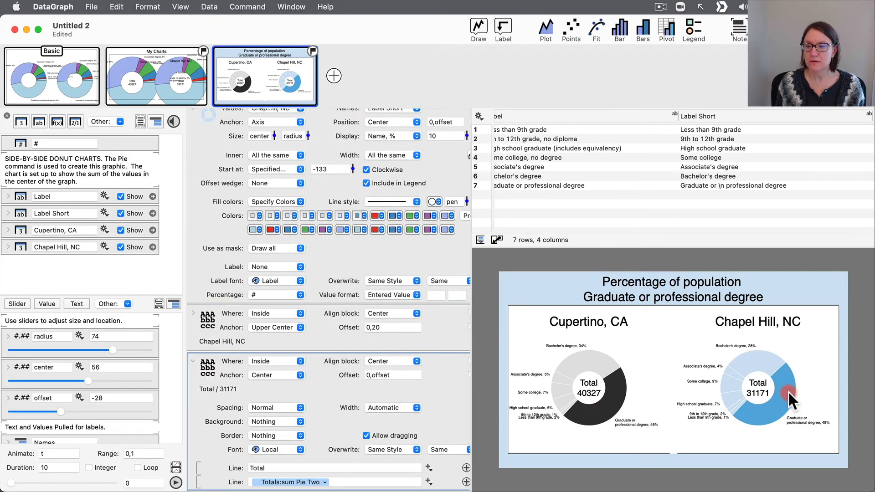
scroll(387, 364, up, 2)
scroll(316, 266, up, 2)
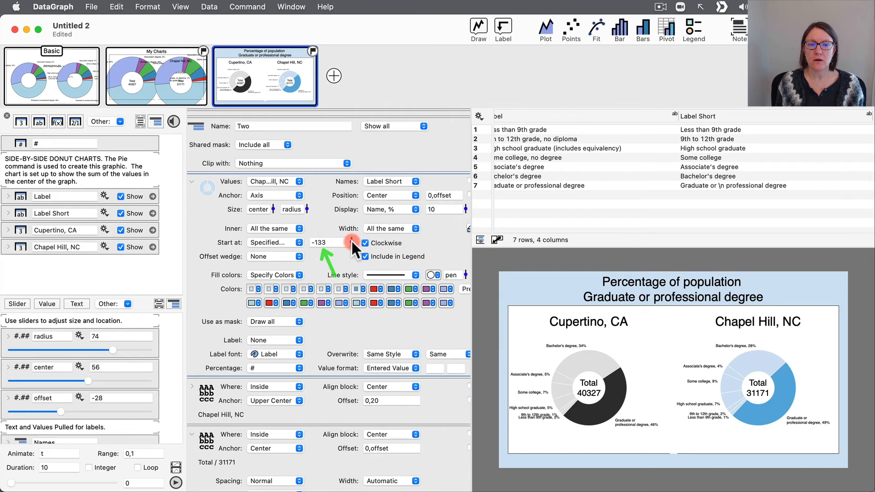
Try a start angle of -122 for the Chapel Hill donut, and restore it to -133.
drag(351, 239, 352, 240)
click(335, 242)
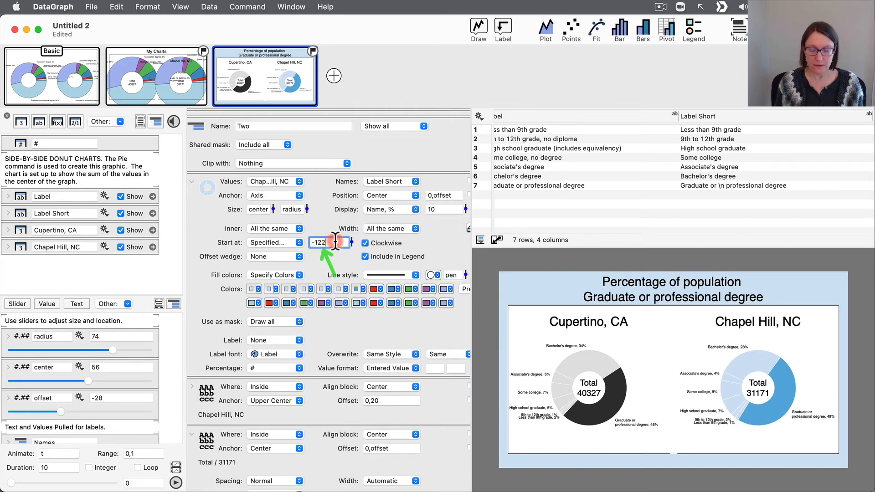
key(BackSpace)
key(BackSpace)
text(33)
key(Return)
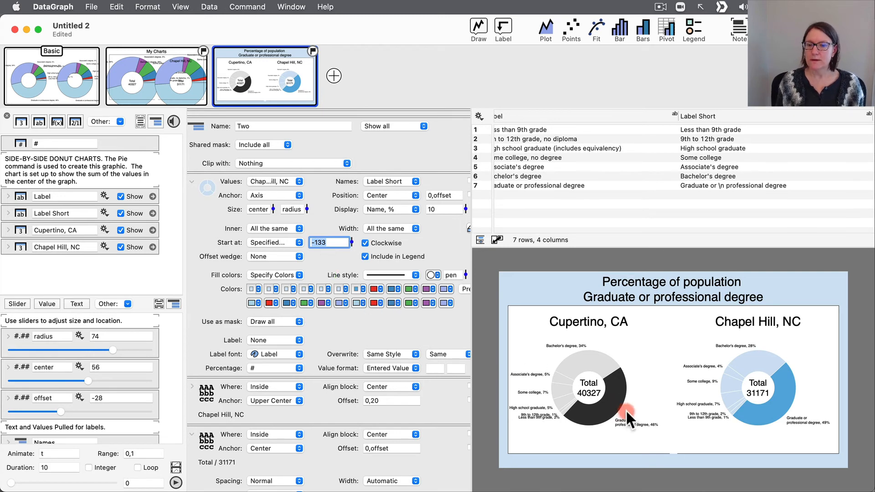
Select the Total text inside the Cupertino donut and expand its settings to check which font group it uses.
click(587, 392)
click(312, 229)
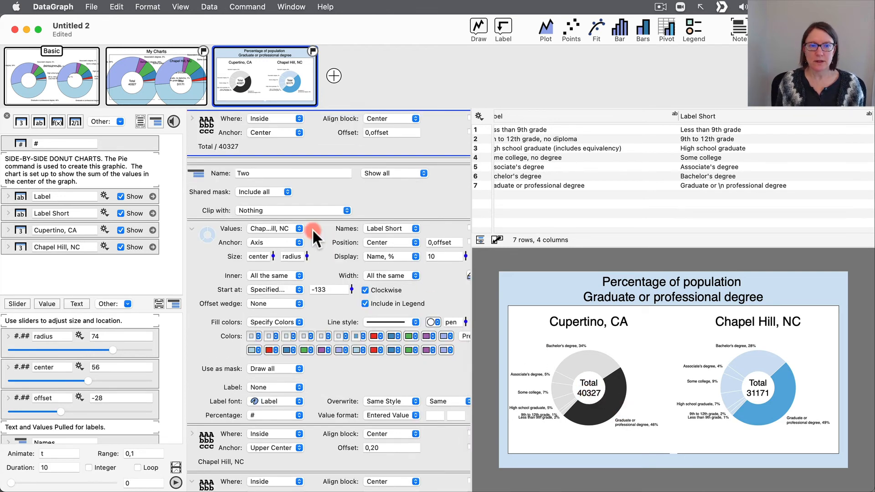
scroll(312, 228, up, 5)
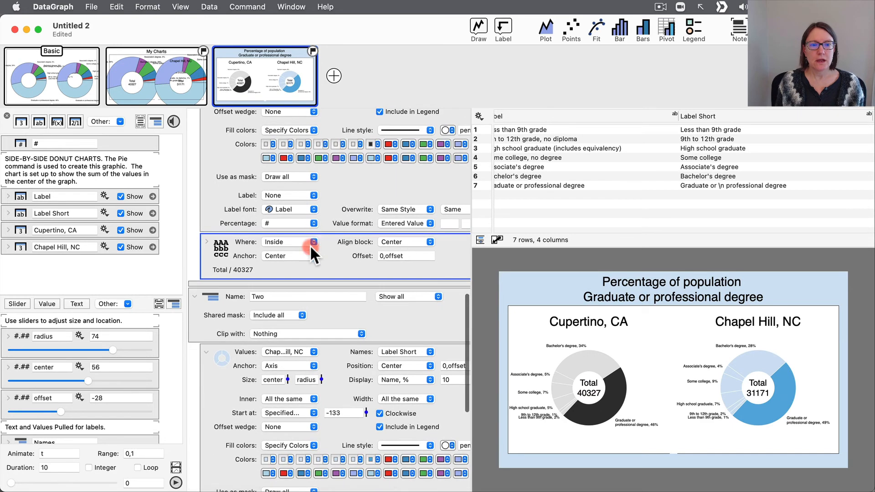
click(591, 394)
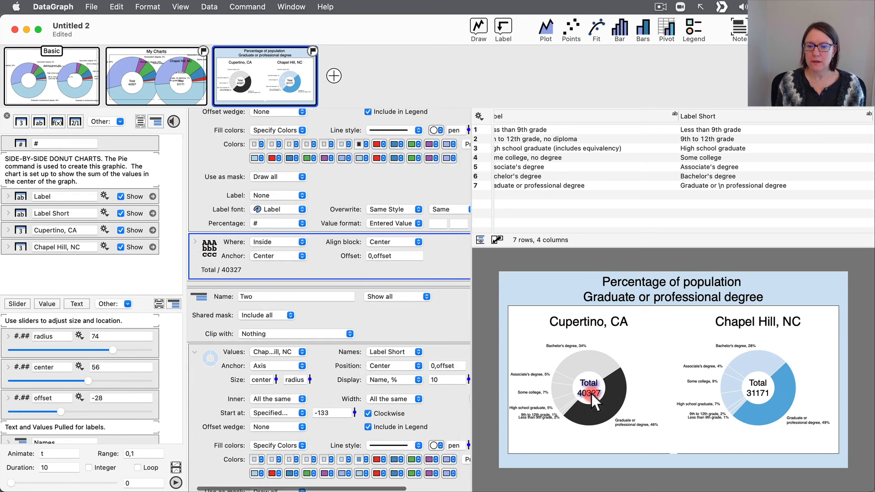
scroll(217, 266, up, 1)
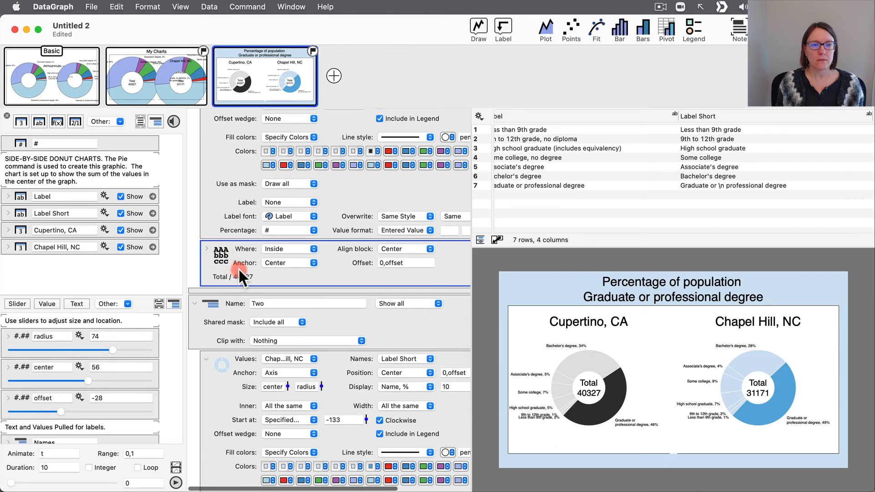
scroll(255, 267, down, 1)
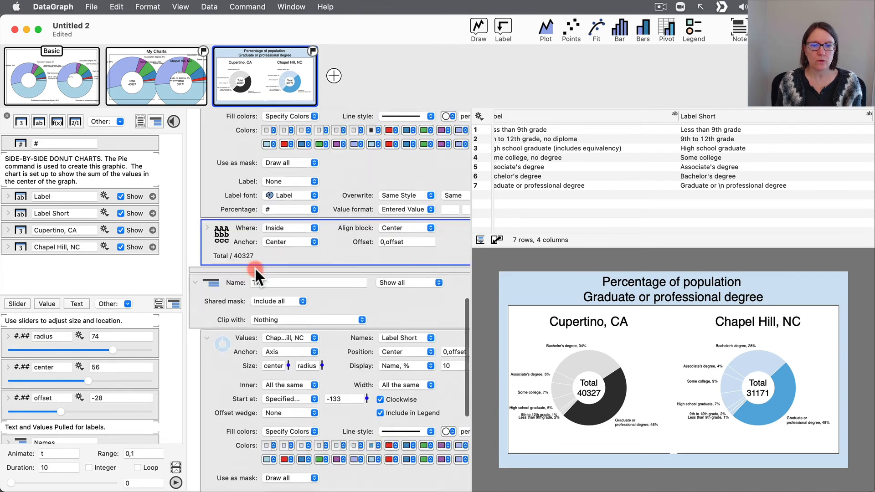
scroll(255, 266, up, 2)
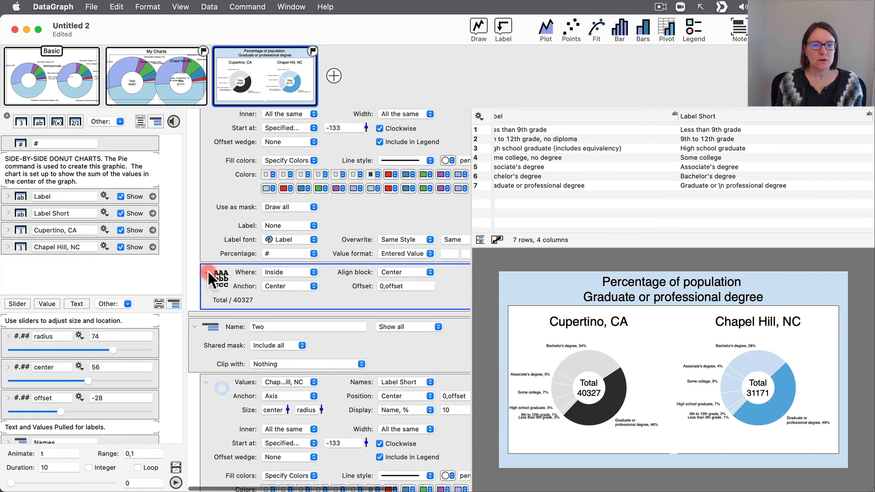
click(207, 272)
scroll(255, 318, down, 1)
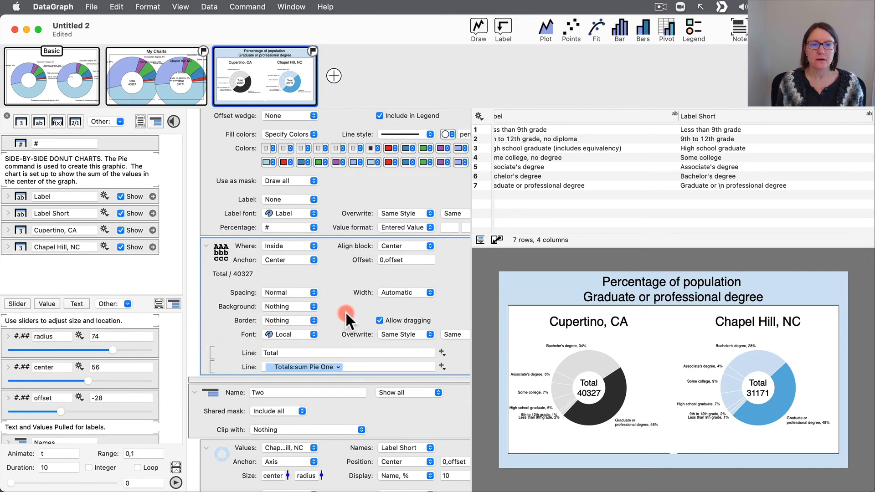
Expand the graph's style settings and set the Local font's relative size to Same, trying +10% first.
scroll(344, 309, up, 15)
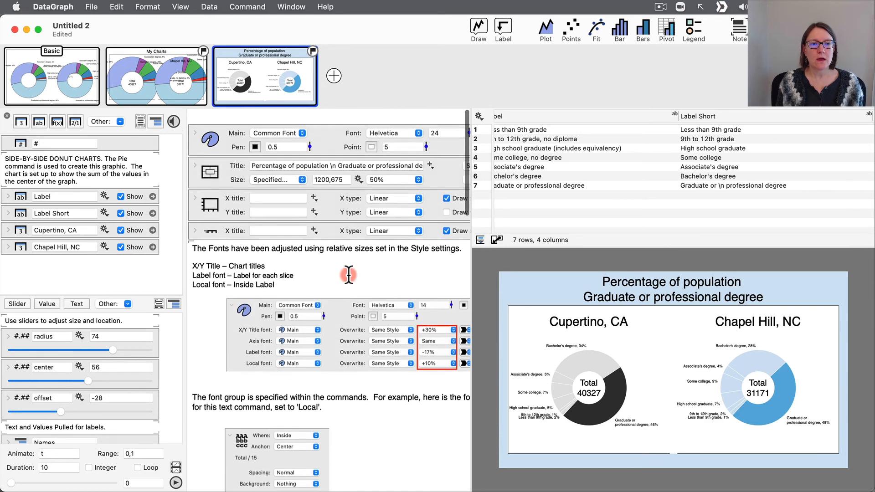
click(194, 117)
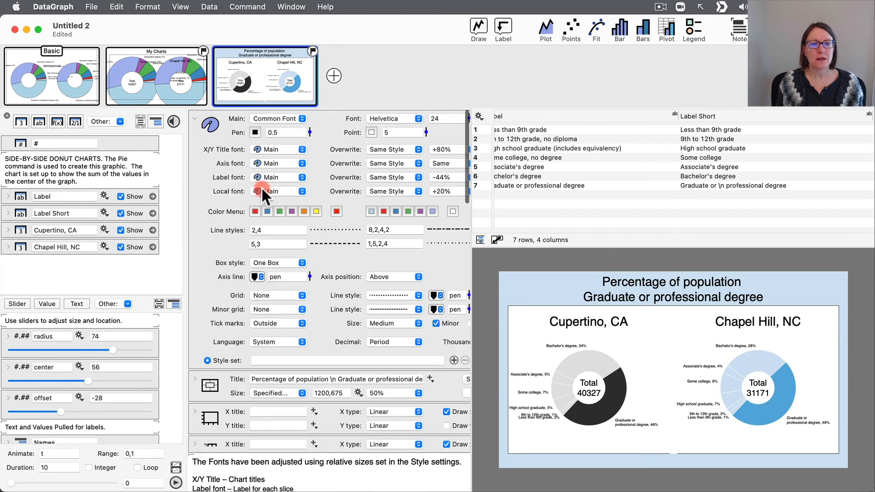
scroll(400, 216, right, 3)
click(411, 193)
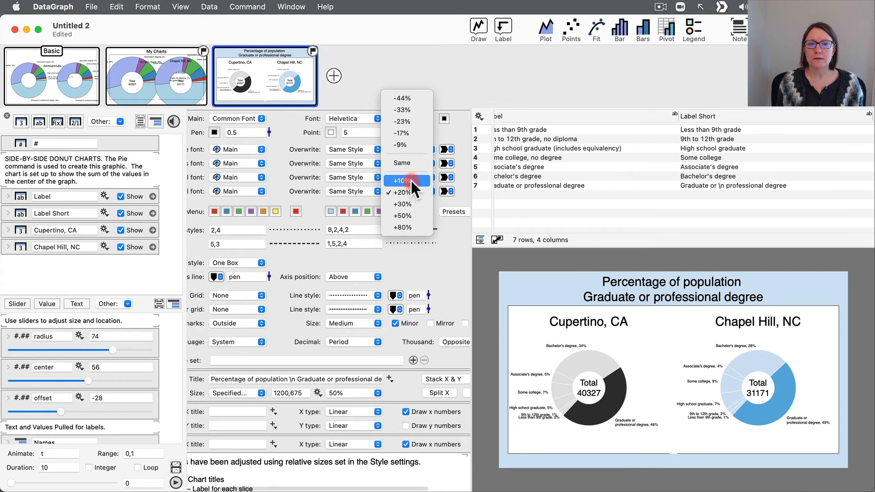
click(410, 181)
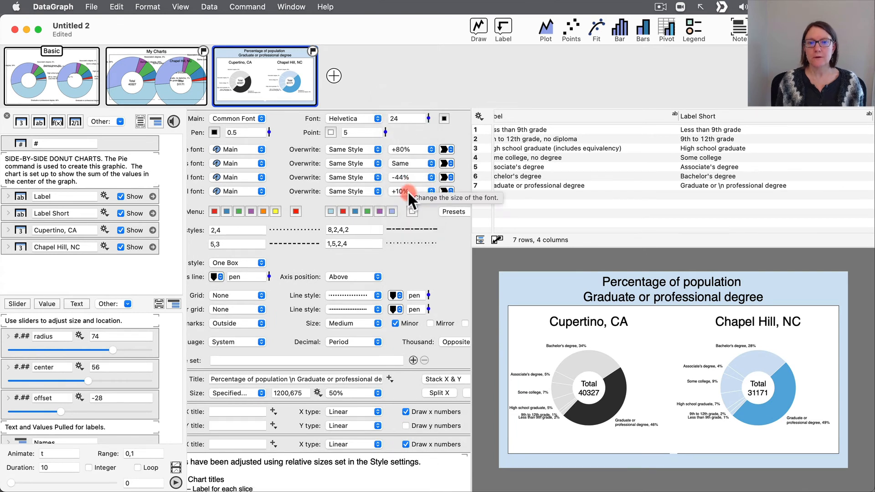
click(409, 190)
click(408, 175)
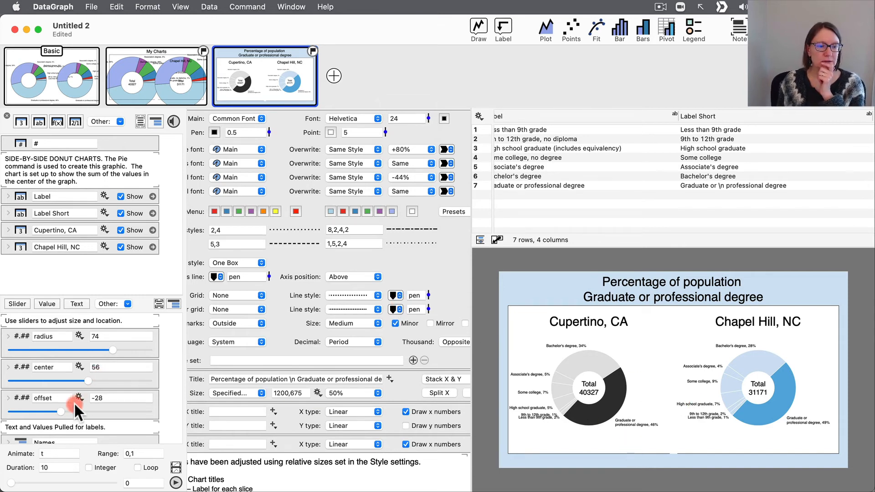
Shift both donuts and their total labels vertically by setting the offset variable to about -71.
drag(60, 408, 31, 400)
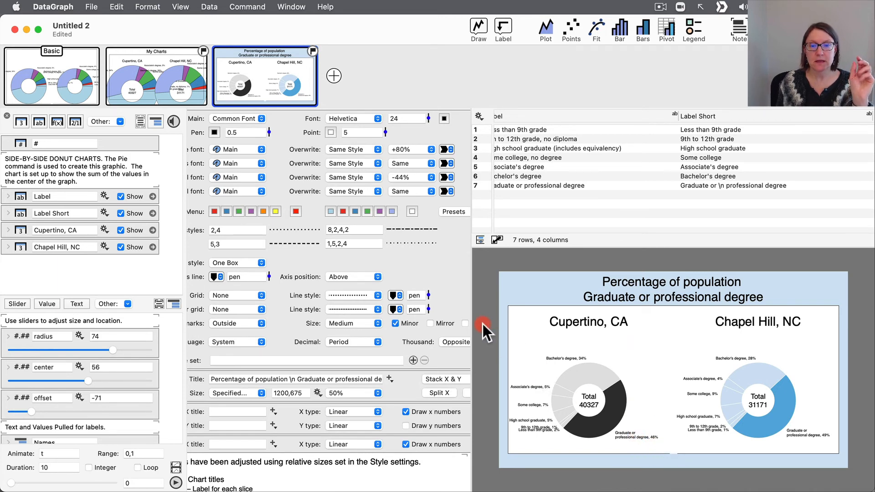
Expand the settings of the Cupertino, CA title text and add an empty second line below the name.
click(581, 318)
click(21, 122)
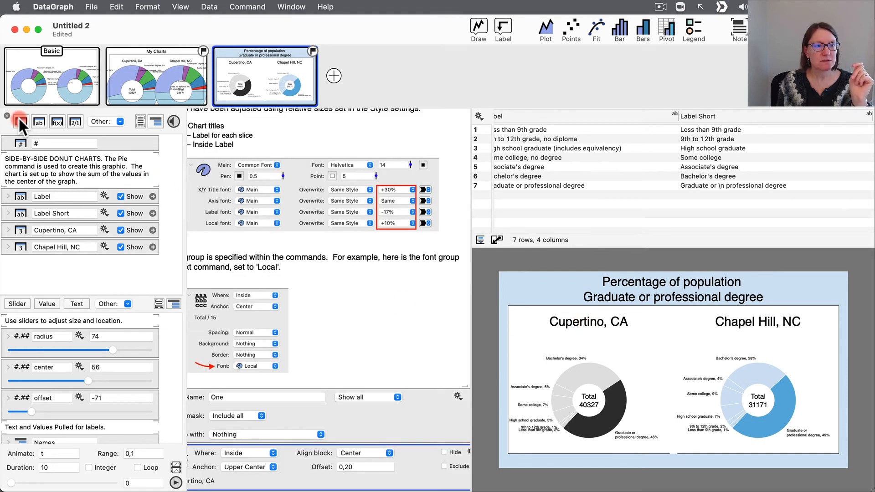
click(574, 318)
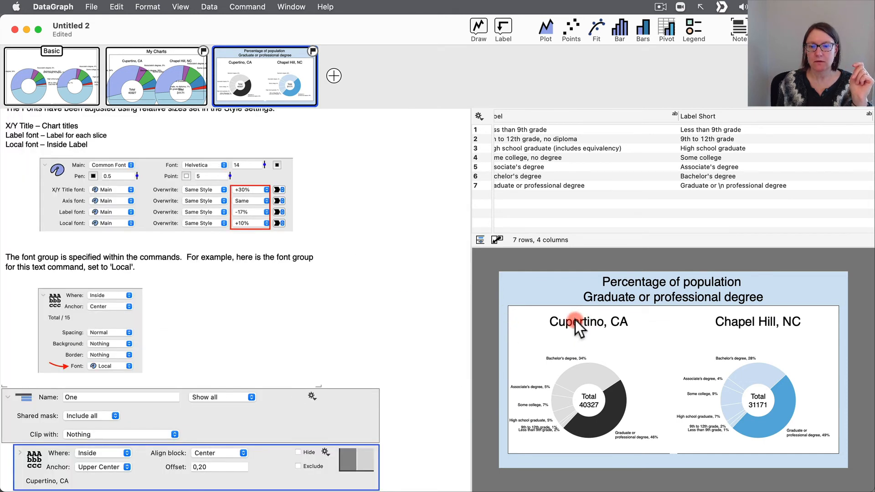
double_click(575, 320)
click(442, 319)
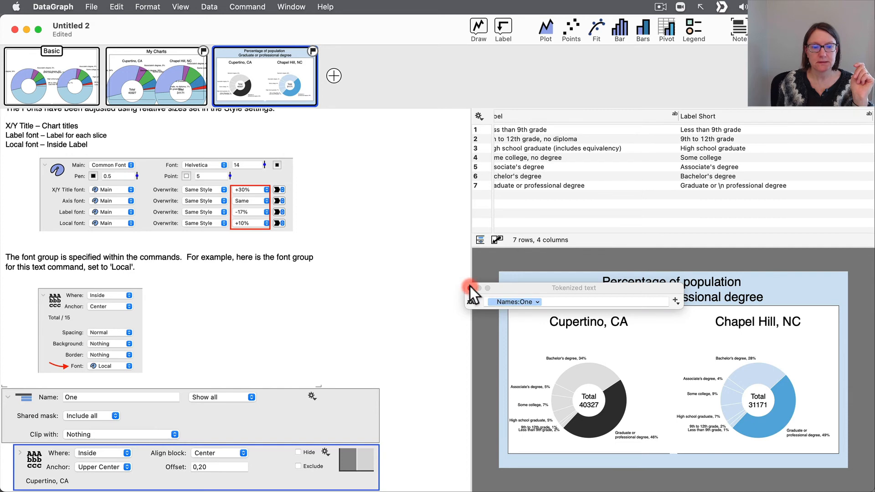
click(469, 286)
scroll(290, 421, down, 5)
click(18, 316)
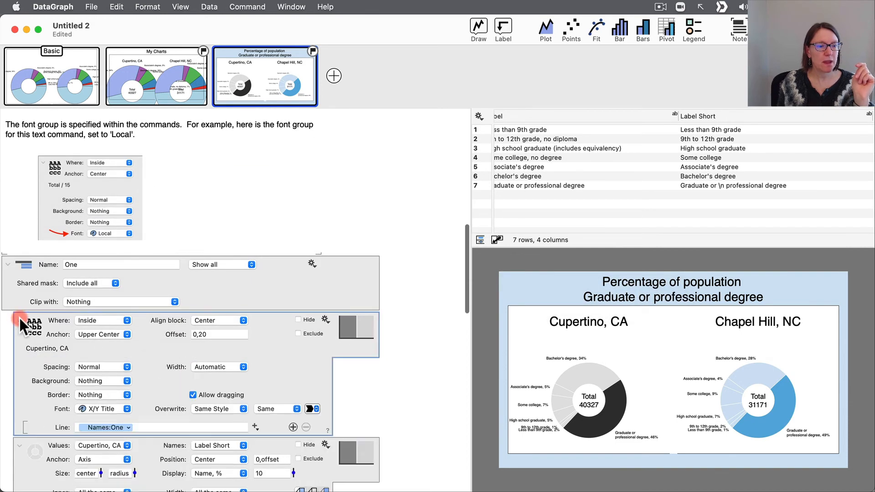
scroll(176, 368, down, 5)
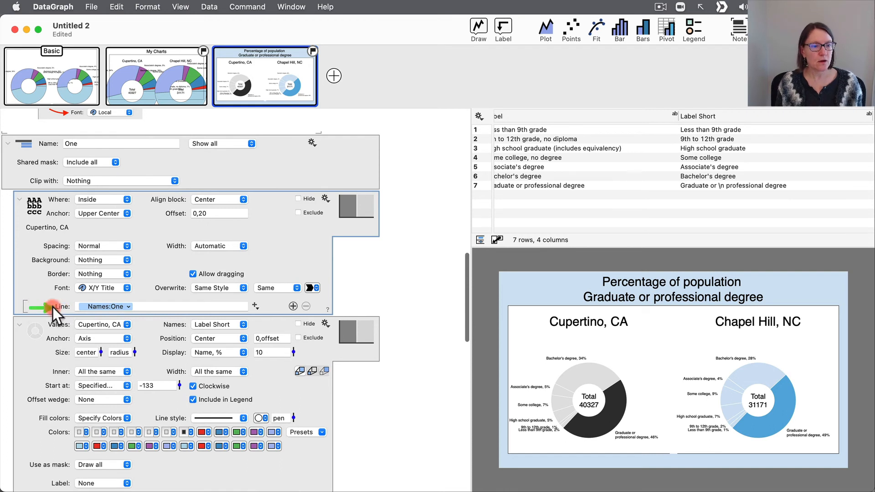
click(293, 306)
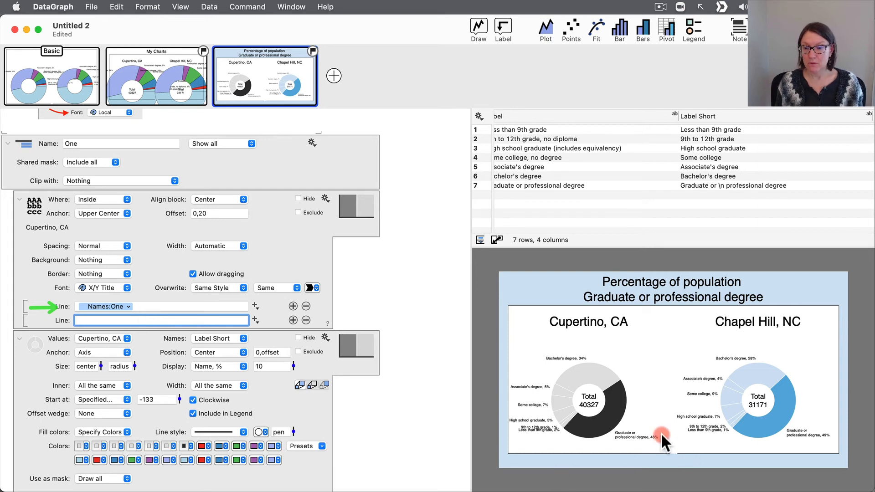
Try the fixed text 46% on the second line of the Cupertino title, and clear it again.
text(46)
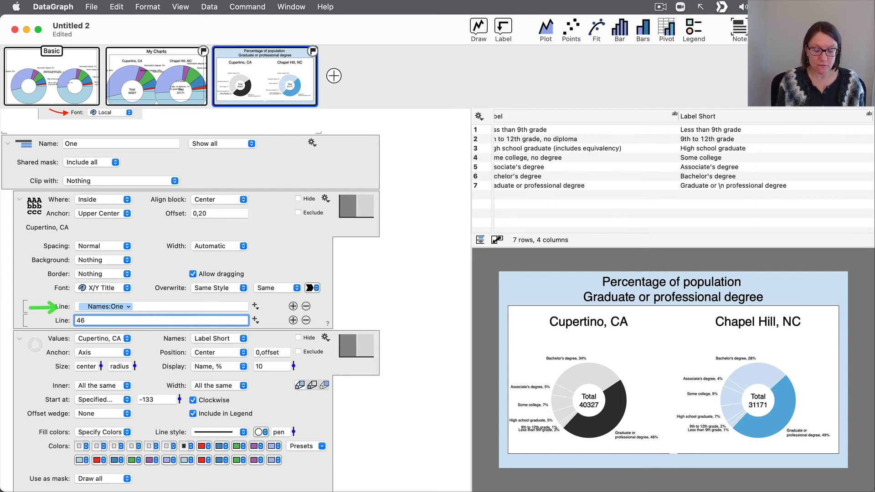
text(%)
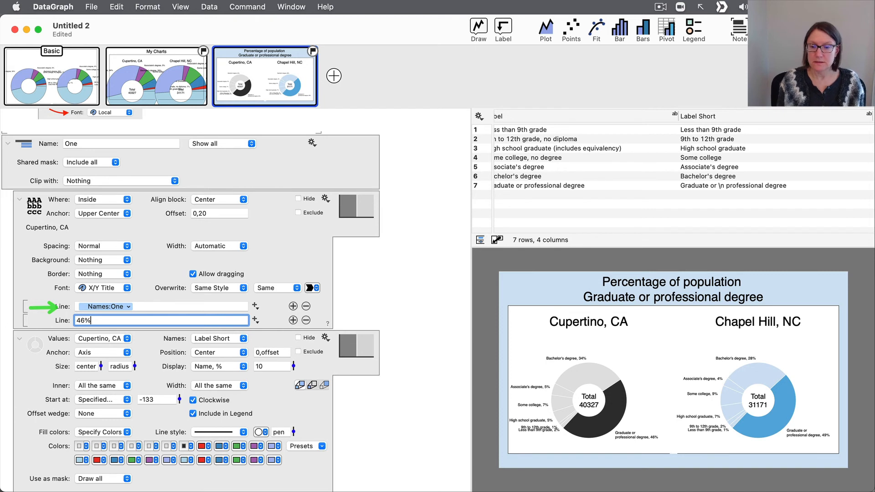
key(Return)
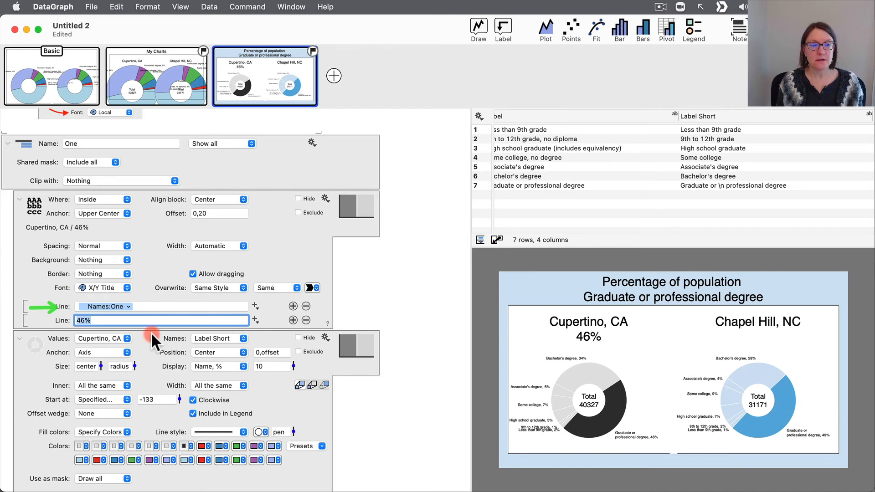
click(118, 321)
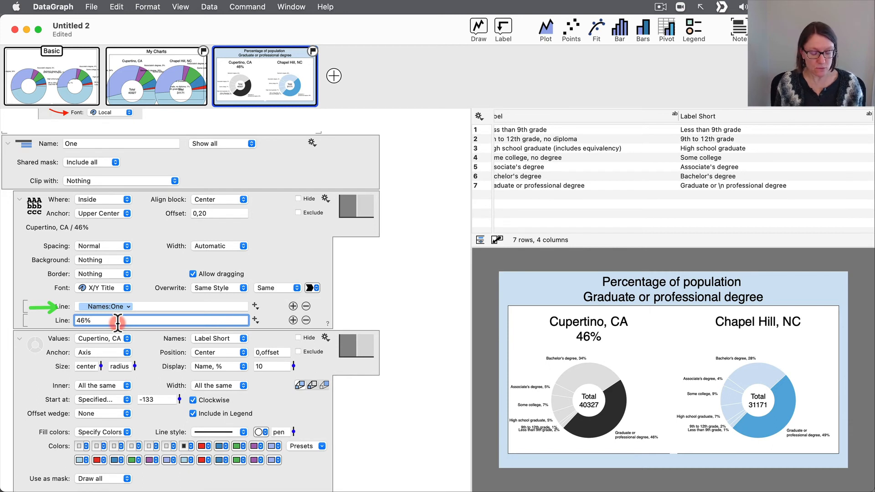
drag(118, 320, 66, 320)
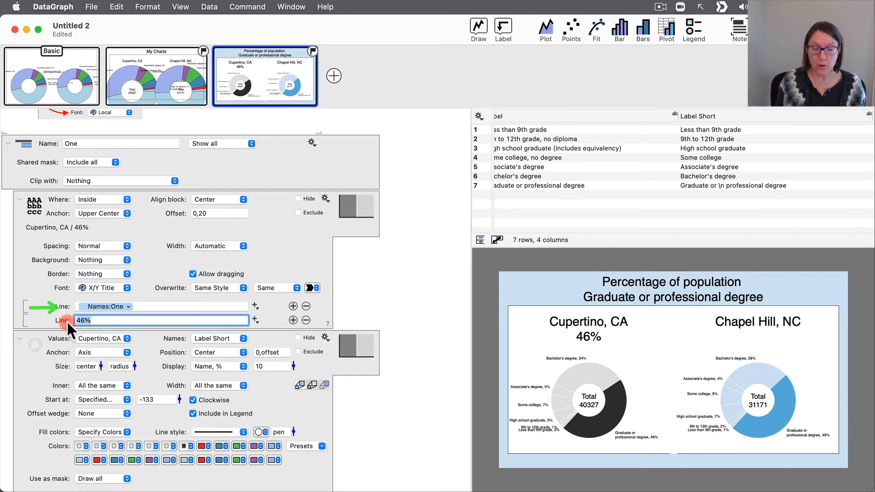
key(BackSpace)
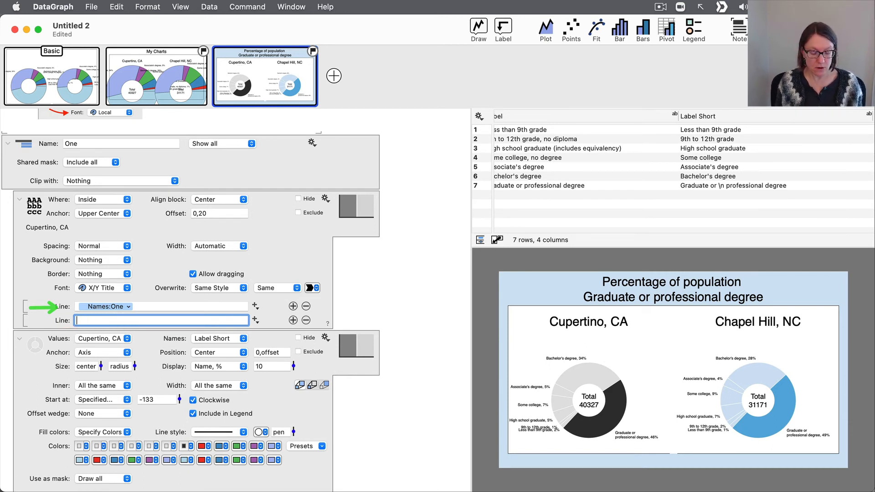
Select the Cupertino donut's settings and narrow the Label Short column in the data table to fit the city columns.
scroll(652, 143, right, 5)
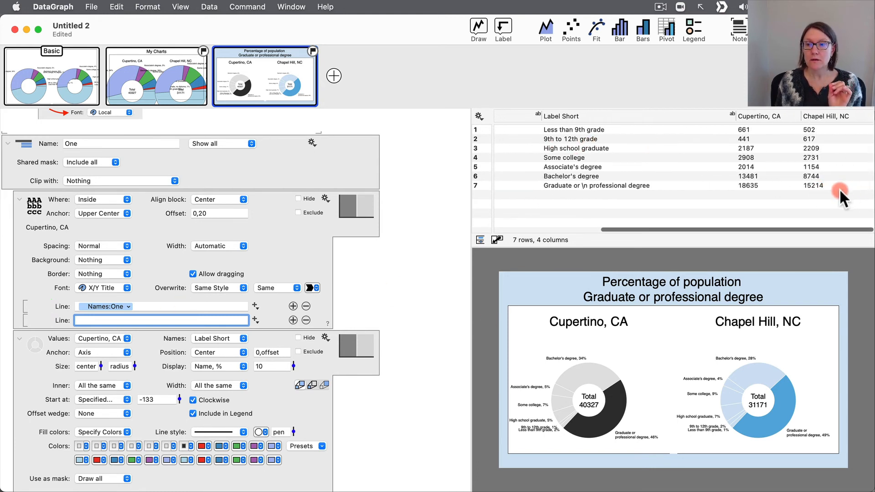
click(375, 285)
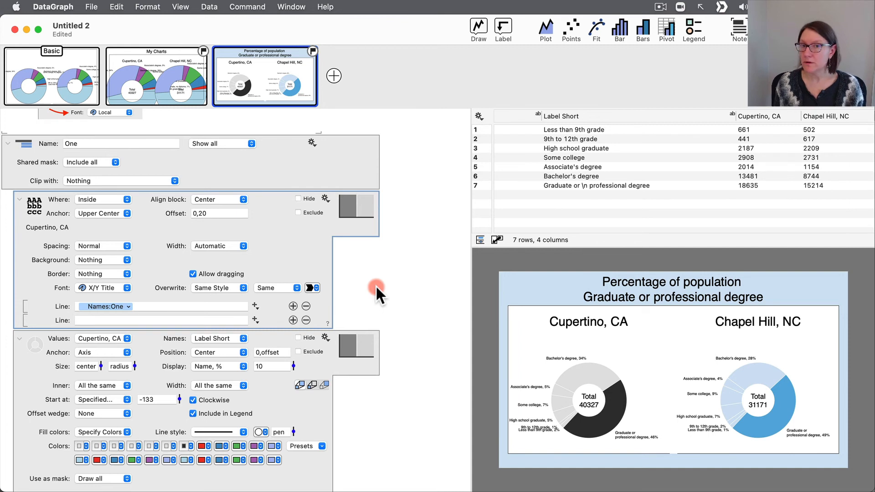
click(150, 319)
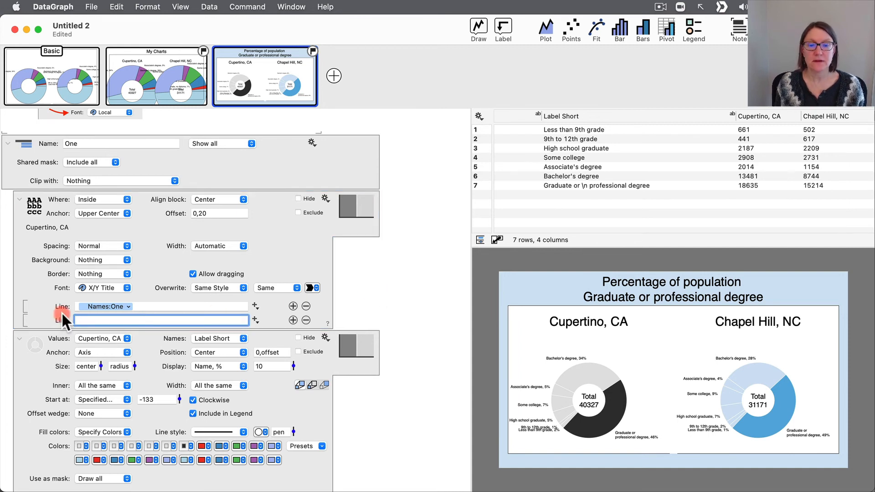
click(394, 290)
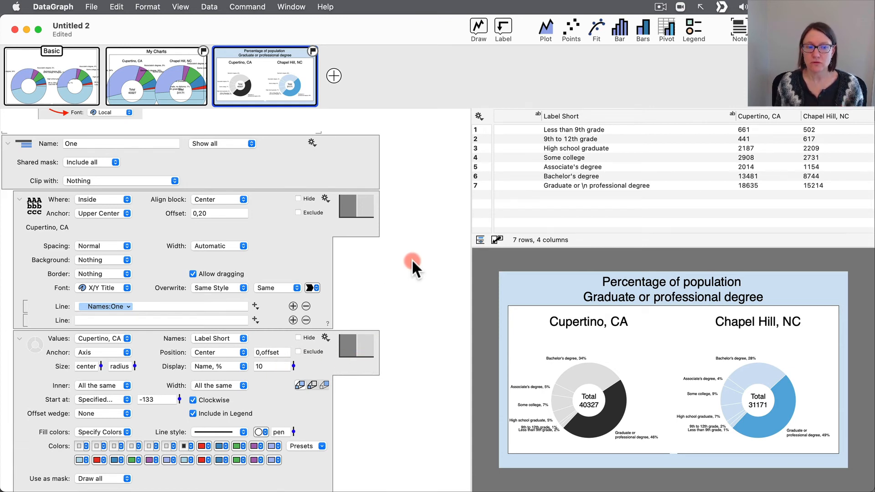
click(21, 363)
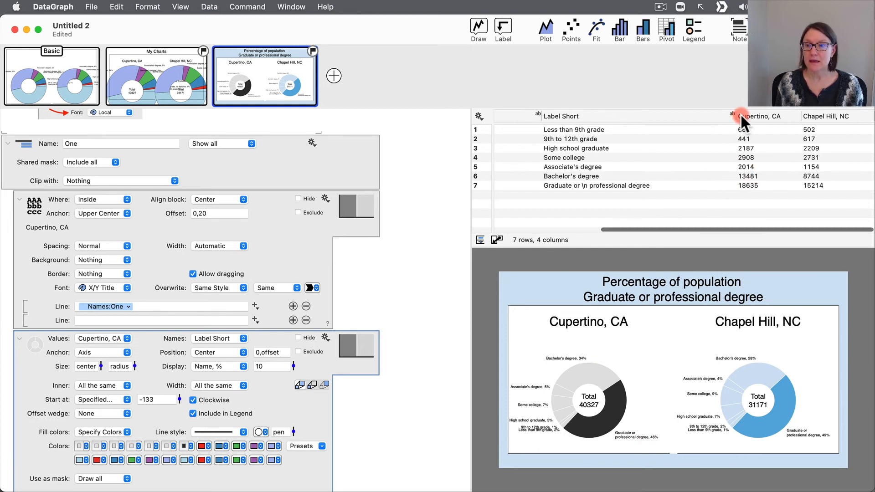
drag(735, 114, 764, 115)
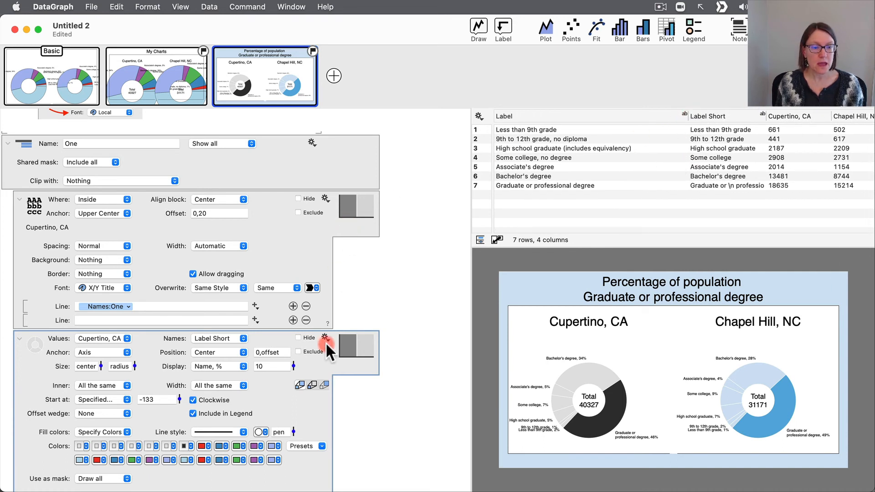
Extract the percentages of the Cupertino donut as a new column in the data table.
right_click(377, 289)
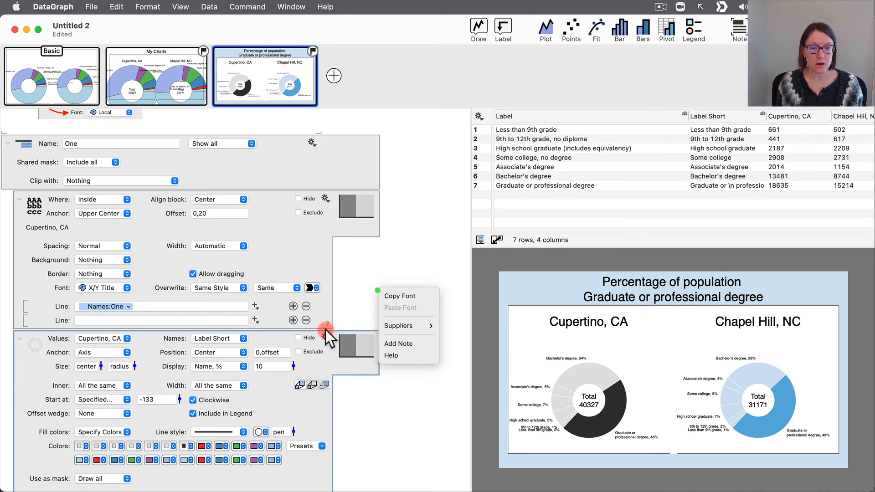
click(324, 328)
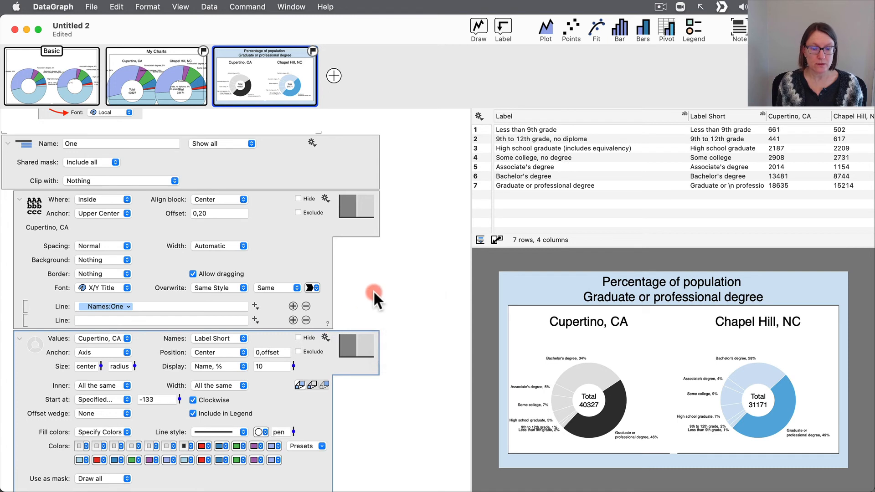
click(325, 337)
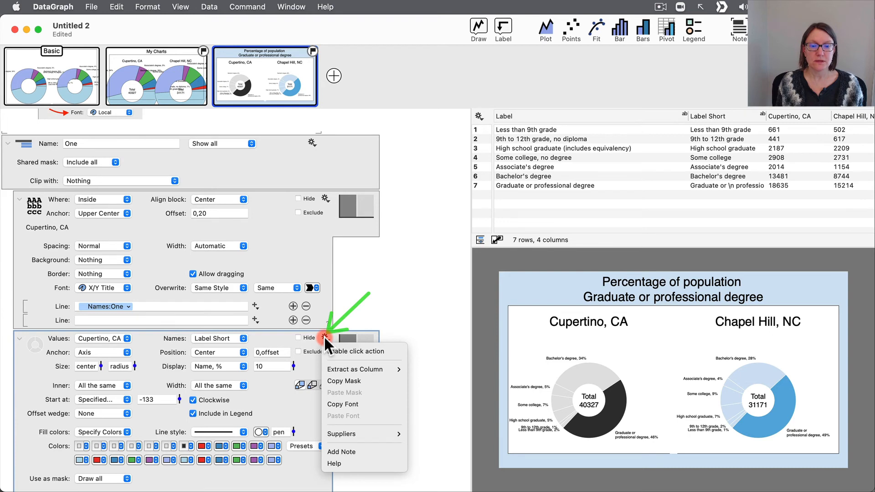
mouse_move(345, 368)
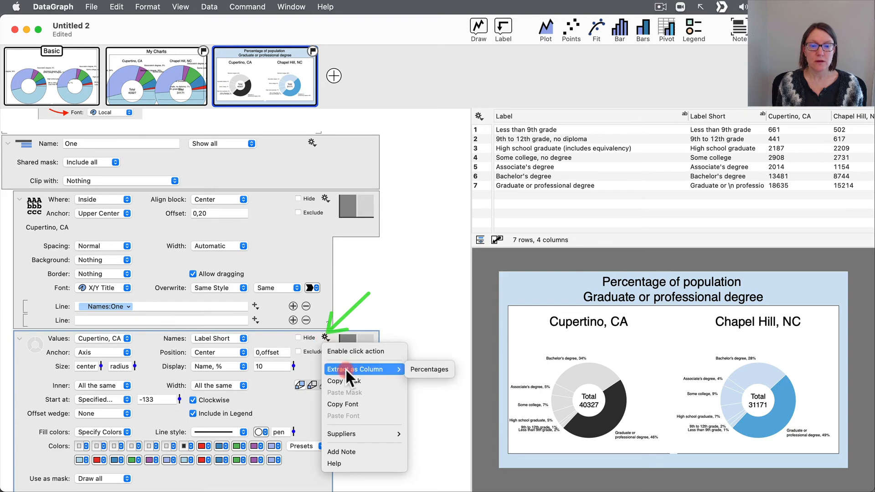
click(436, 369)
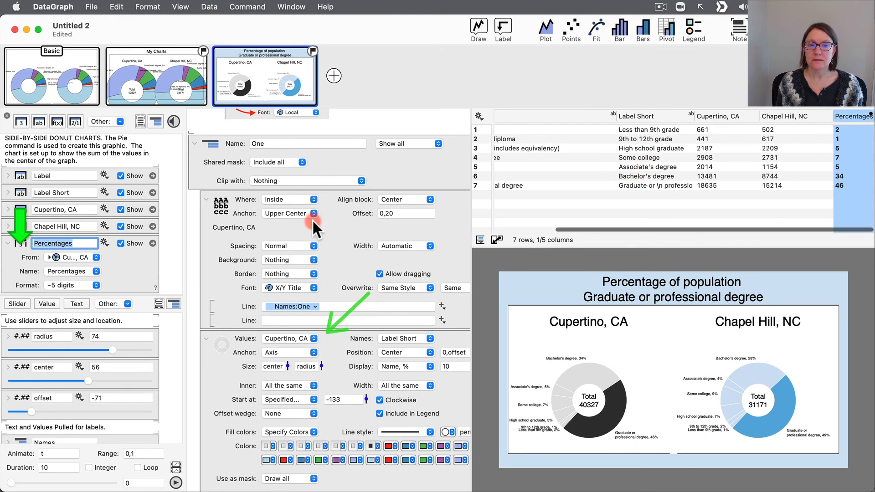
Enlarge the list of data columns to show the extracted Percentages column's settings, and highlight that column in the table.
scroll(39, 246, up, 2)
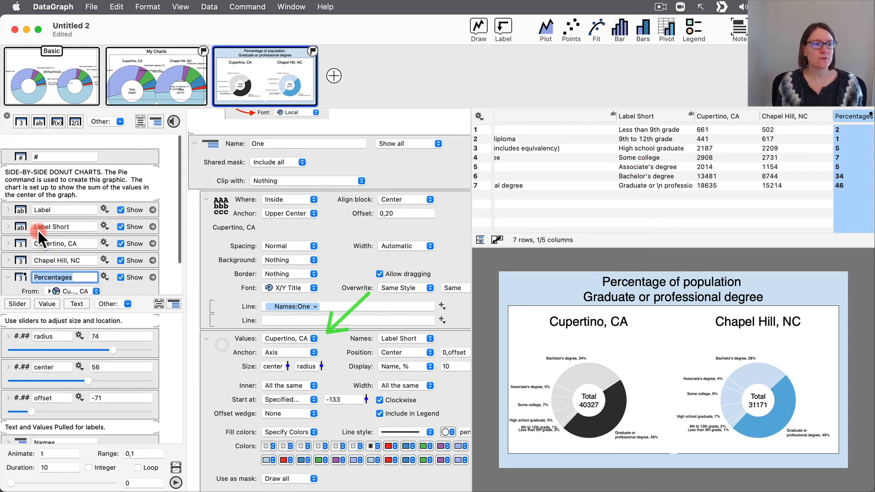
drag(142, 297, 141, 407)
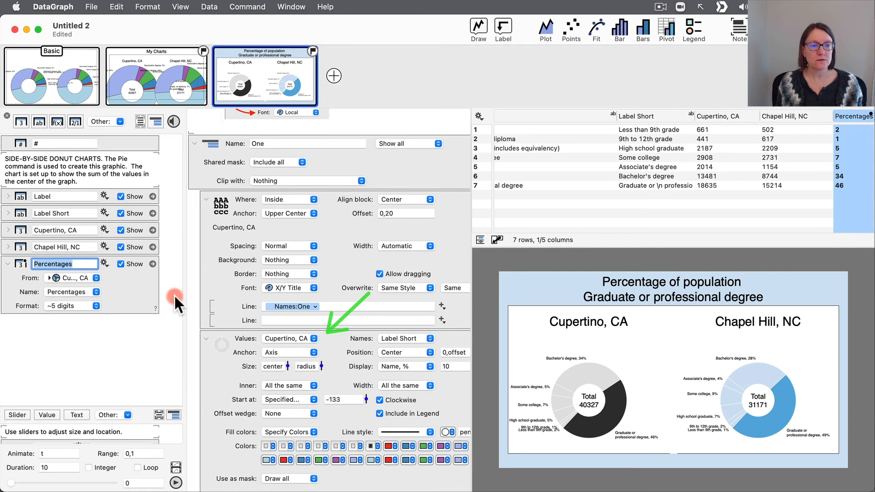
click(160, 293)
click(124, 285)
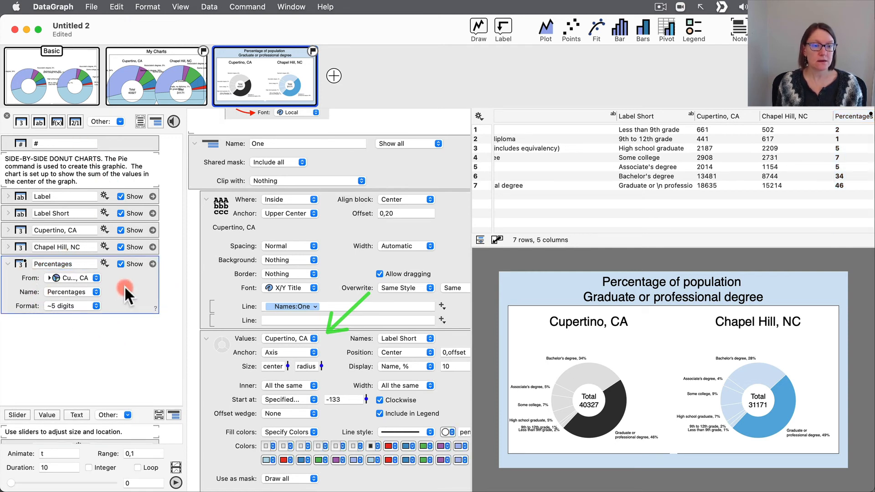
click(153, 264)
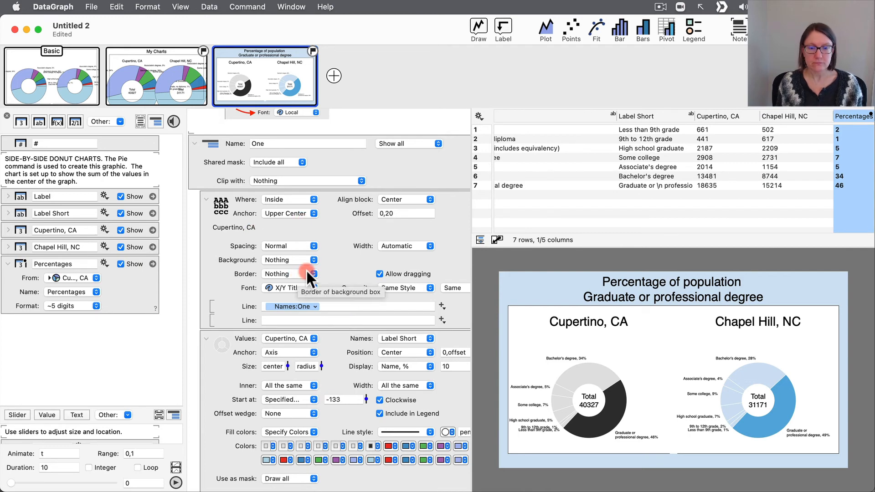
Collapse group One, show the Chapel Hill donut's settings in group Two, and widen the area holding the drawing commands.
click(195, 143)
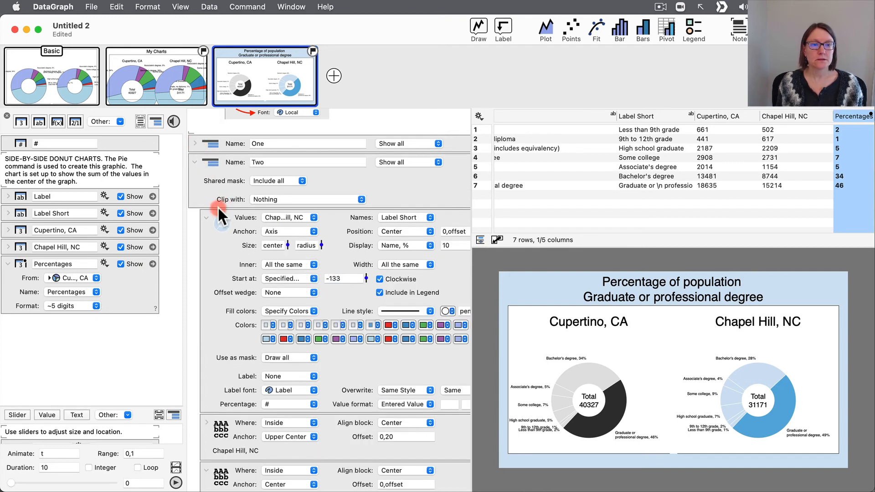
click(193, 161)
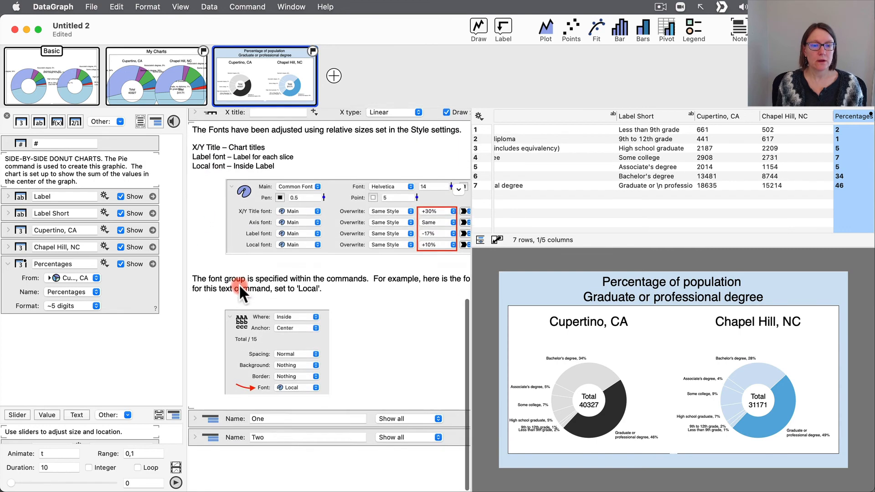
click(195, 481)
scroll(292, 368, down, 10)
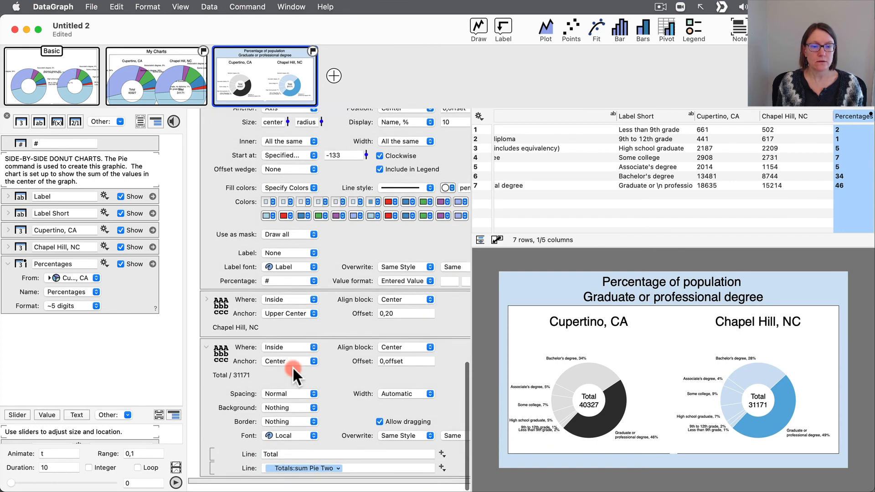
scroll(292, 367, up, 2)
scroll(292, 367, up, 4)
drag(464, 267, 608, 271)
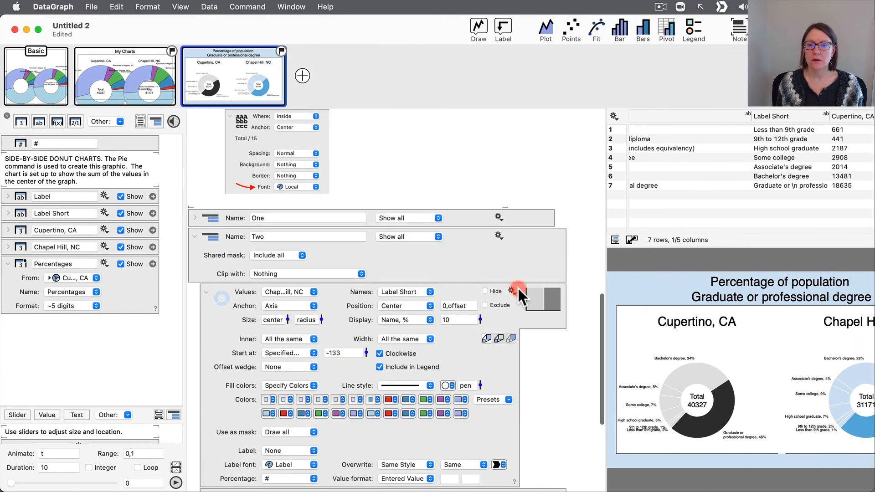
Extract the percentages of the Chapel Hill donut as a second percentages column in the data table.
click(512, 289)
mouse_move(527, 322)
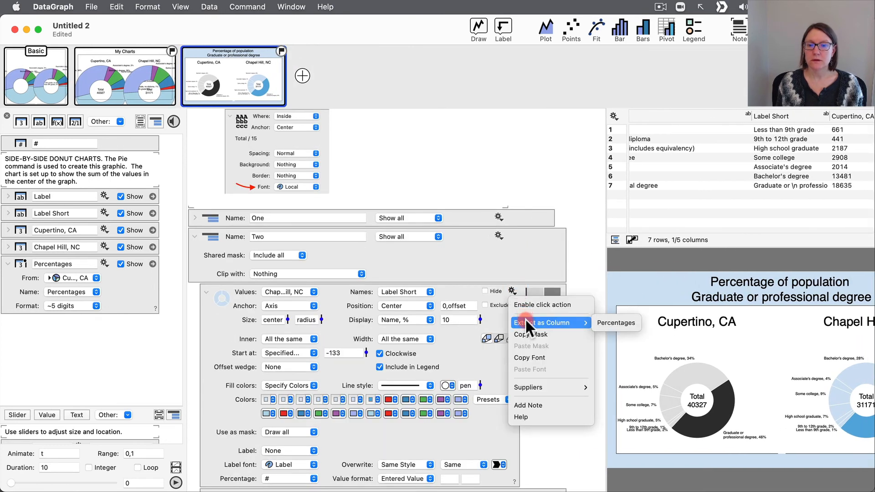
click(613, 322)
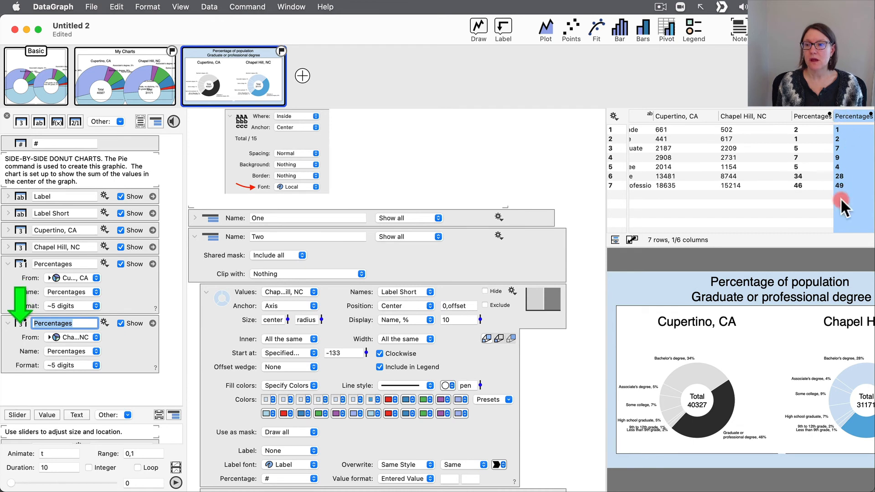
click(804, 111)
click(844, 111)
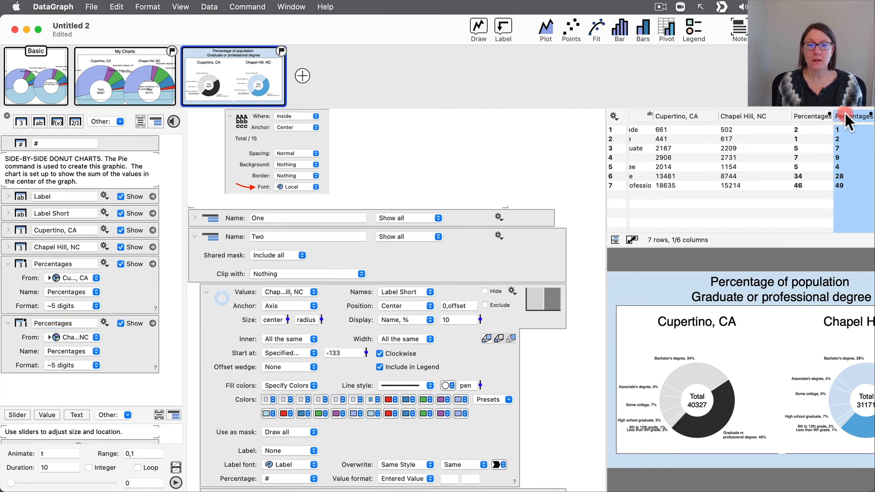
click(568, 359)
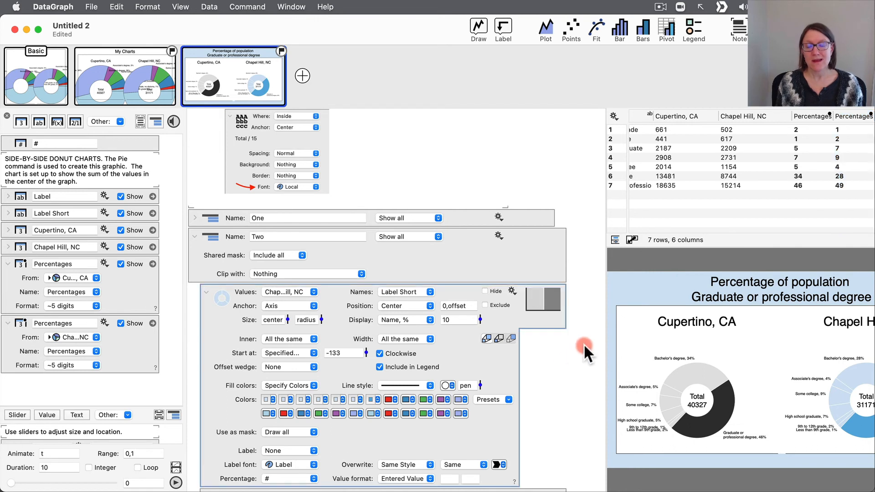
Collapse group Two and resize the work areas to show the full graphic and the complete list of variables.
drag(605, 332, 531, 330)
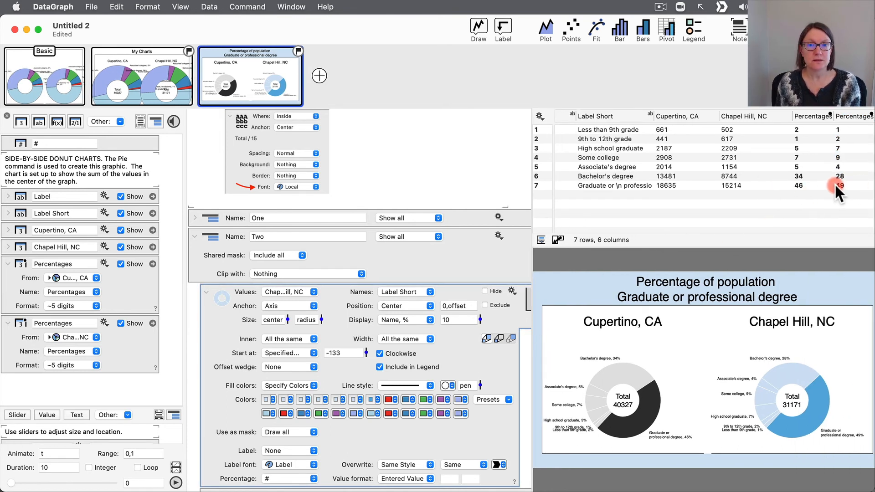
click(195, 236)
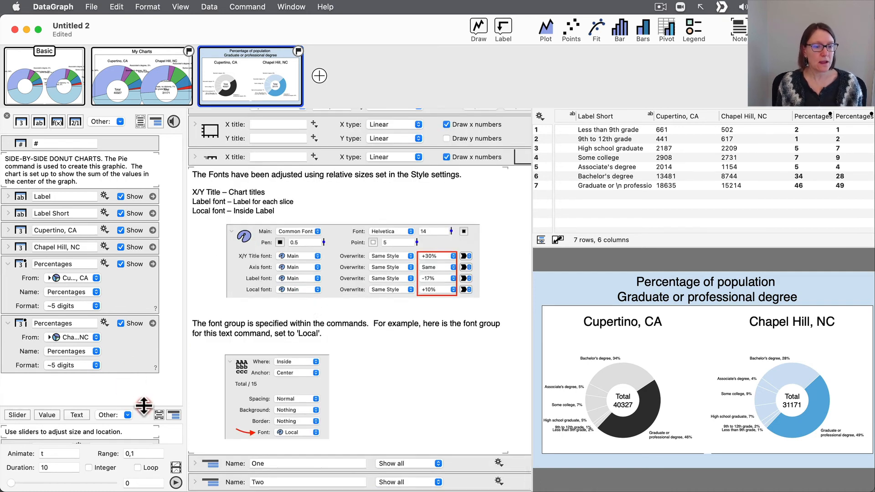
drag(141, 410, 141, 143)
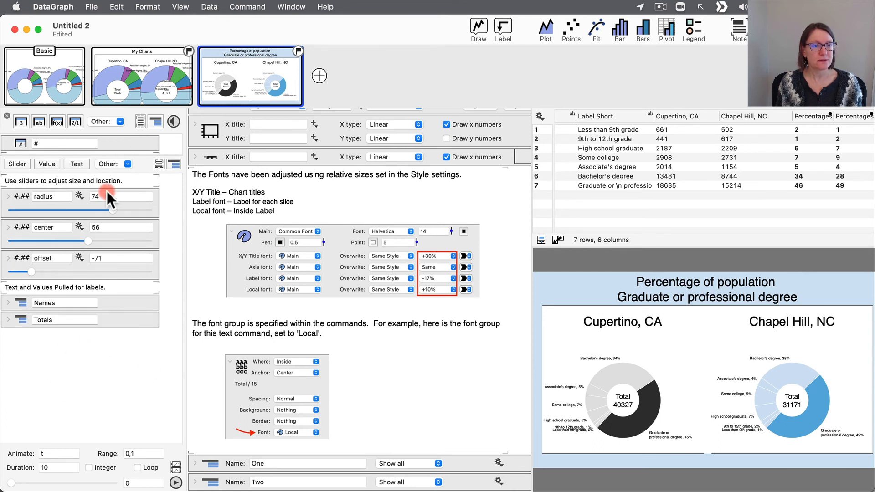
Add a Number from Column variable and set its column to the Cupertino Percentages column.
click(117, 163)
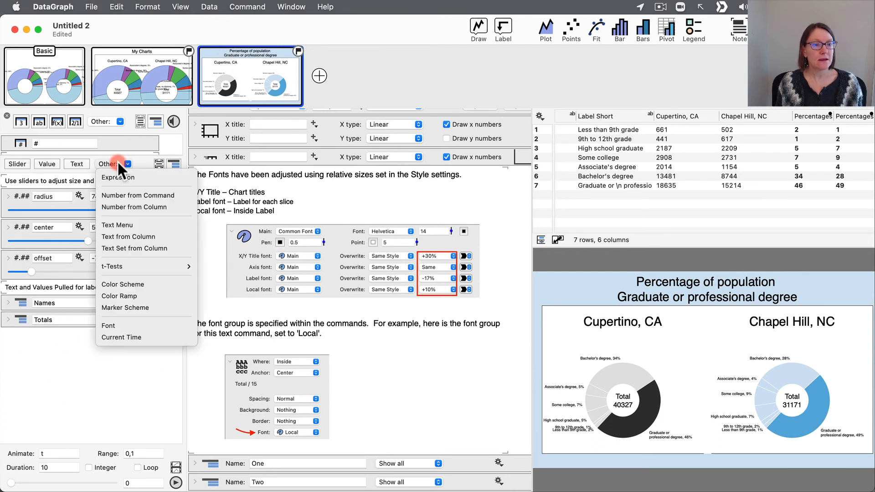
click(121, 202)
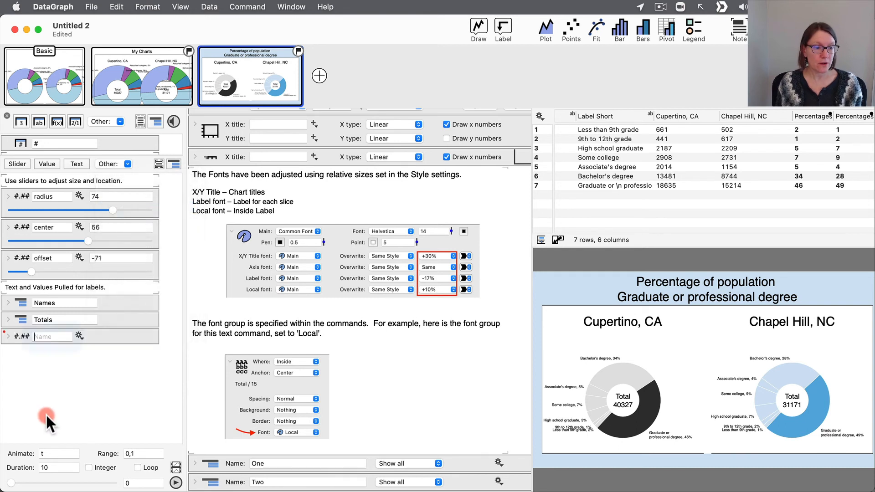
click(7, 335)
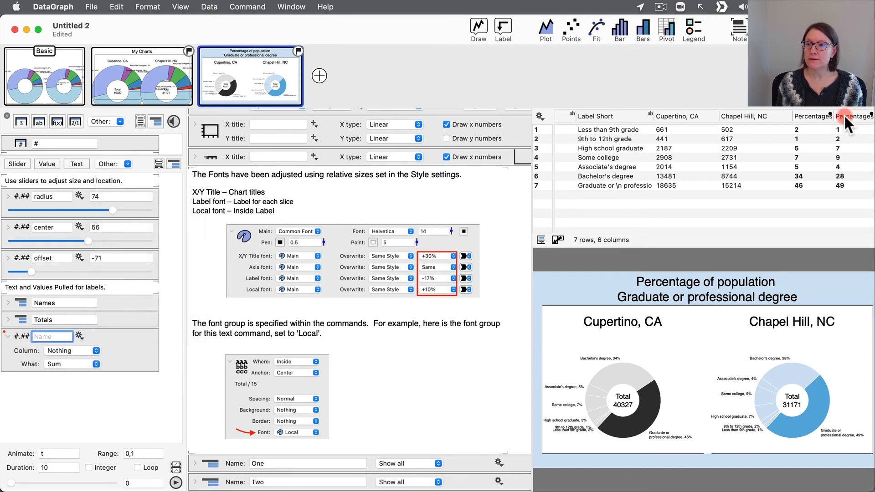
drag(824, 119, 70, 349)
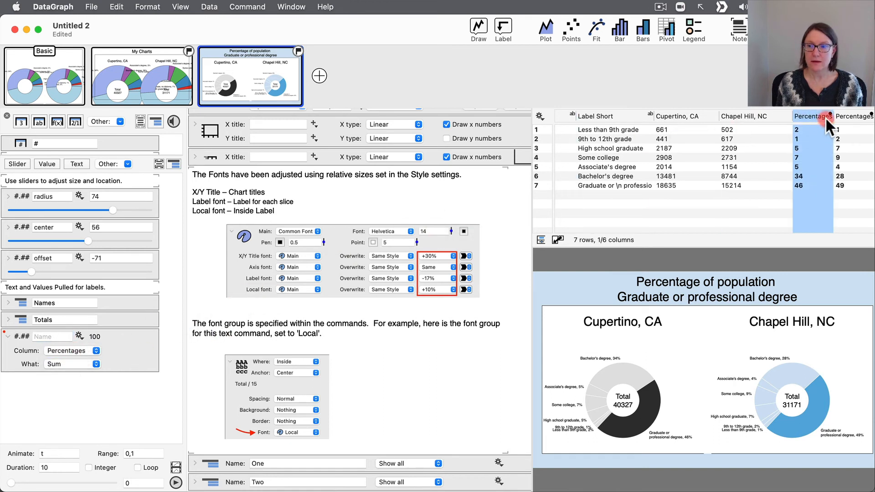
click(68, 352)
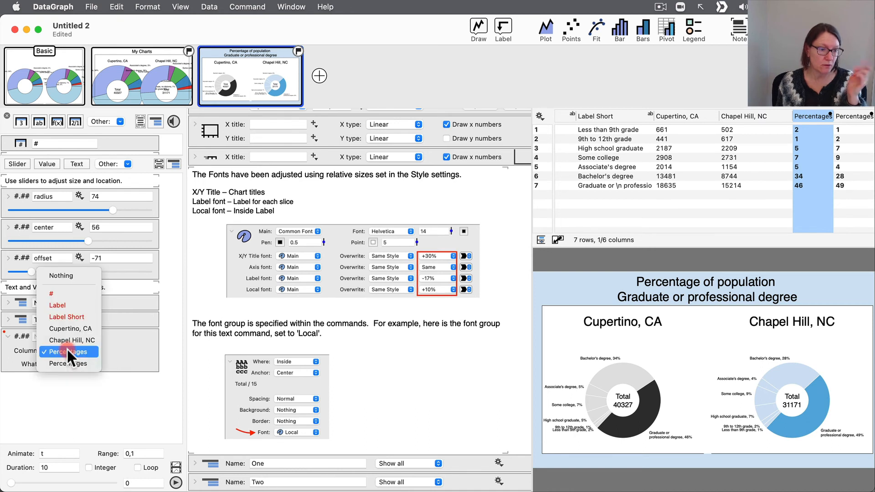
click(67, 348)
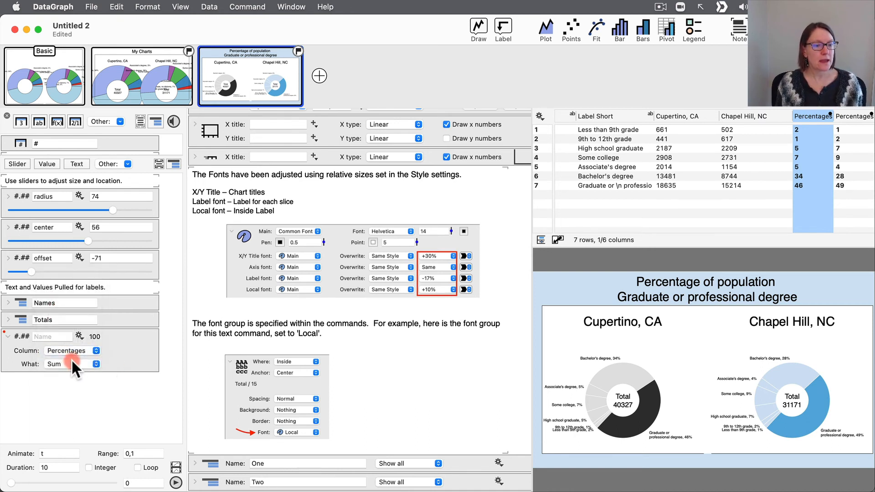
Make the new variable take the value at index 7 of its column.
click(71, 359)
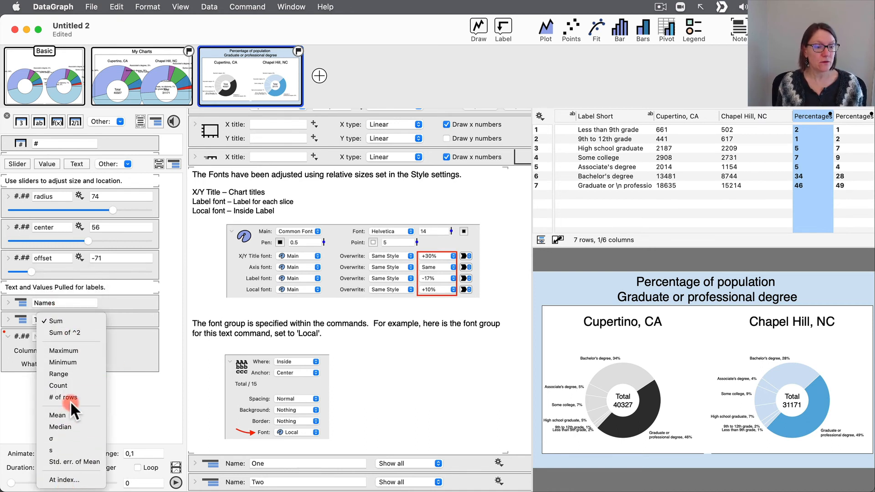
click(66, 480)
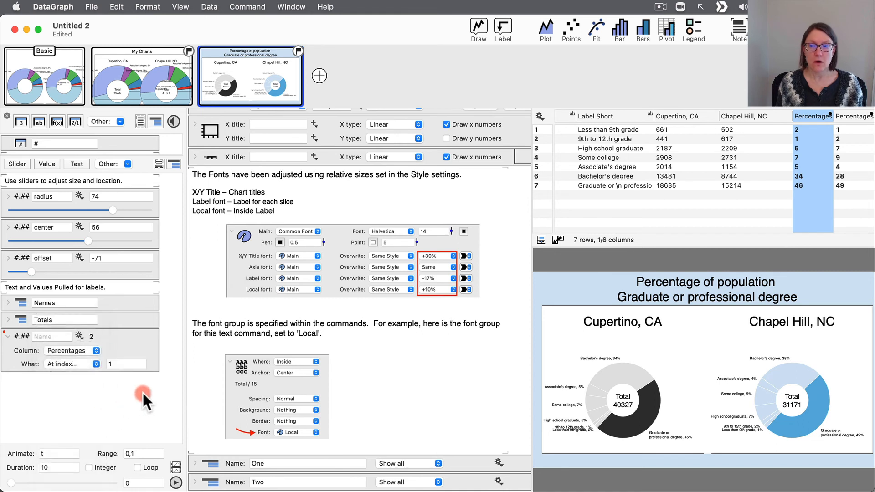
click(123, 366)
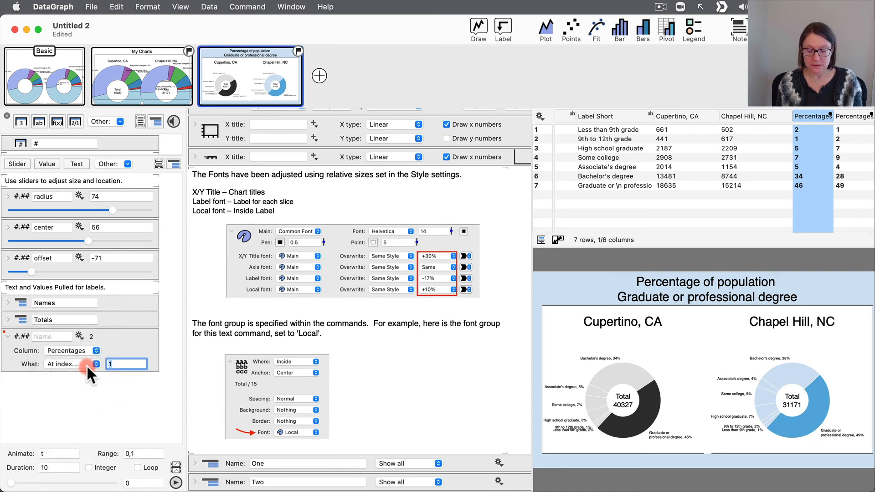
text(7)
key(Return)
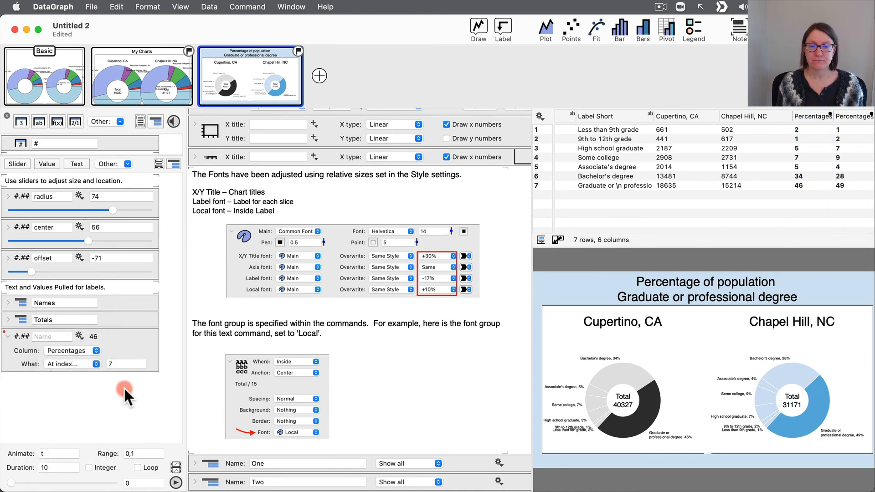
Name the new number variable PercentCU.
click(55, 336)
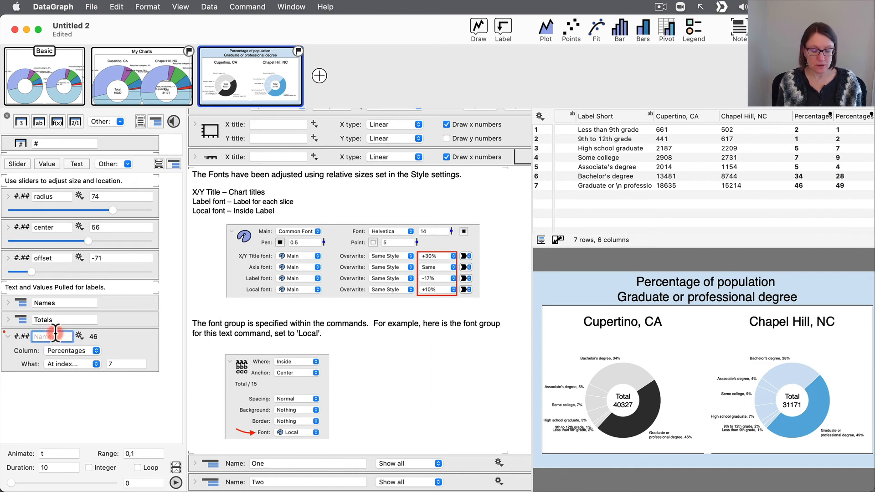
text(PercentCU)
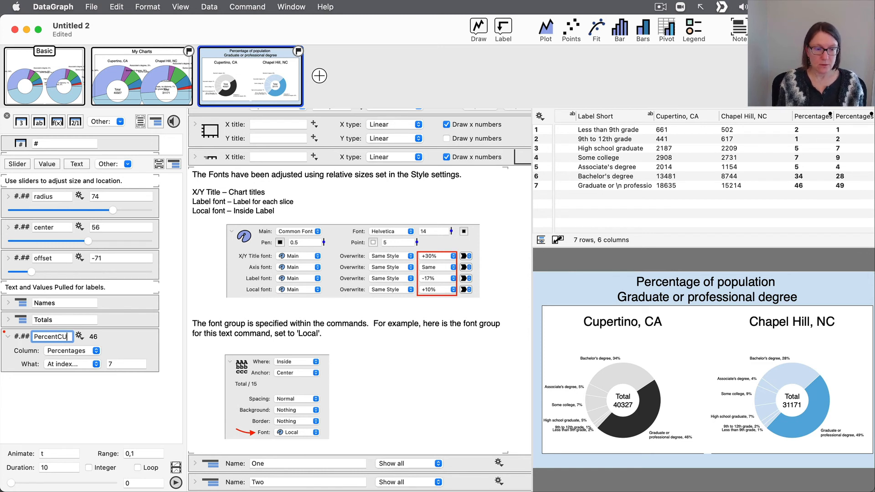
key(Return)
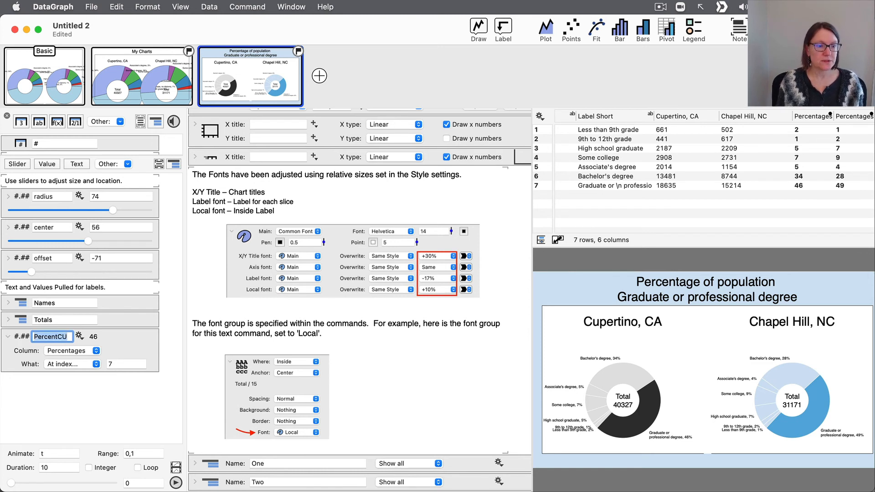
Duplicate the PercentCU variable and set the copy's column to the second Percentages column, for Chapel Hill.
click(16, 344)
drag(15, 354, 27, 384)
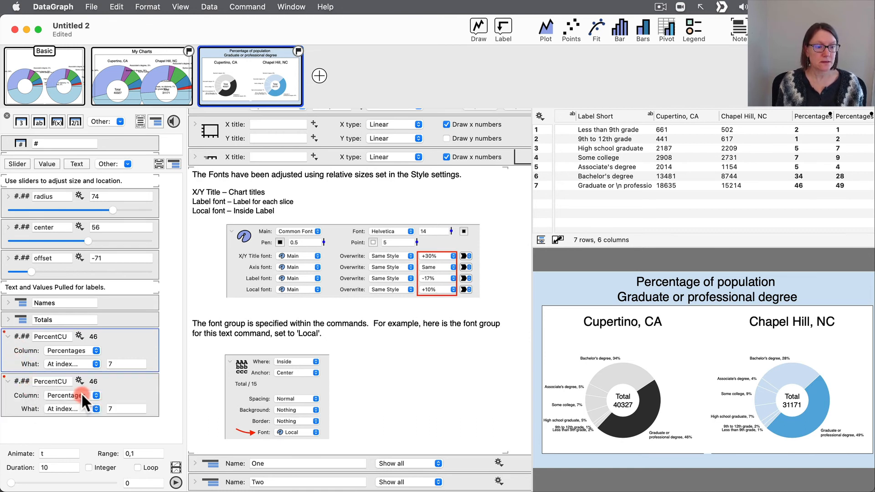
click(81, 393)
click(82, 407)
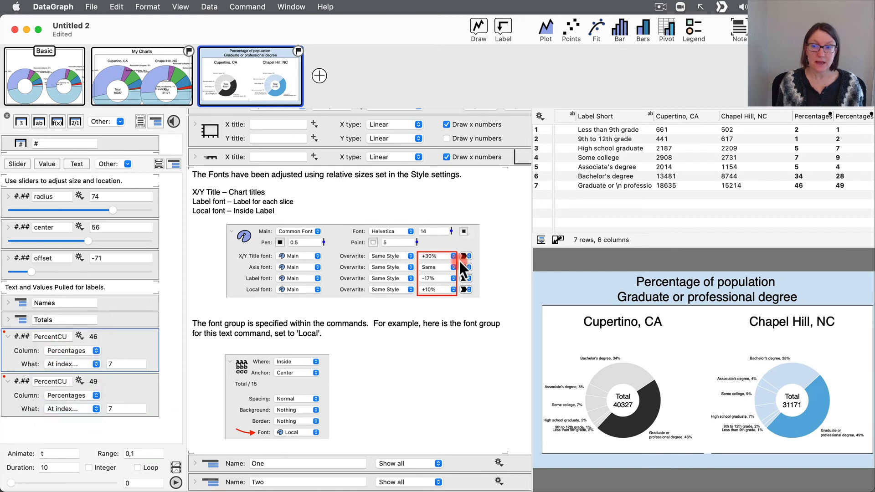
Rename the duplicated variable as PercentCH.
click(59, 384)
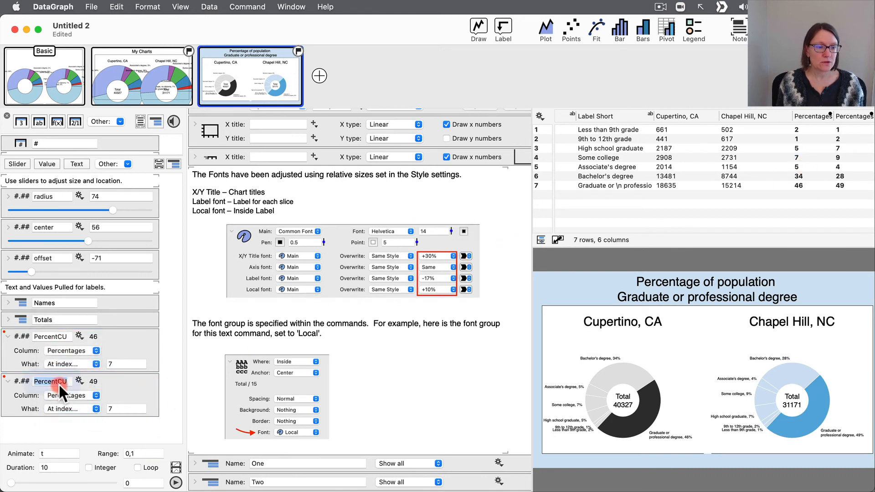
click(58, 384)
key(BackSpace)
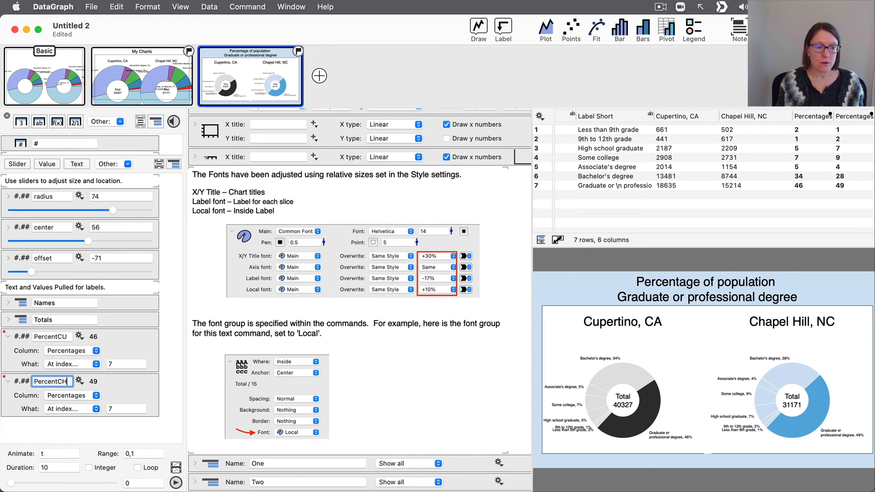
key(Return)
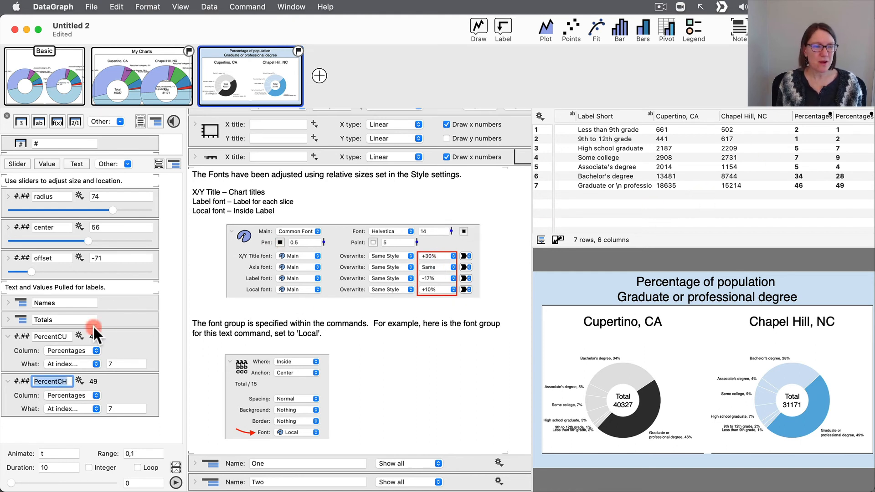
Highlight the Cupertino and Chapel Hill Percentages columns in the data table one after the other.
click(812, 117)
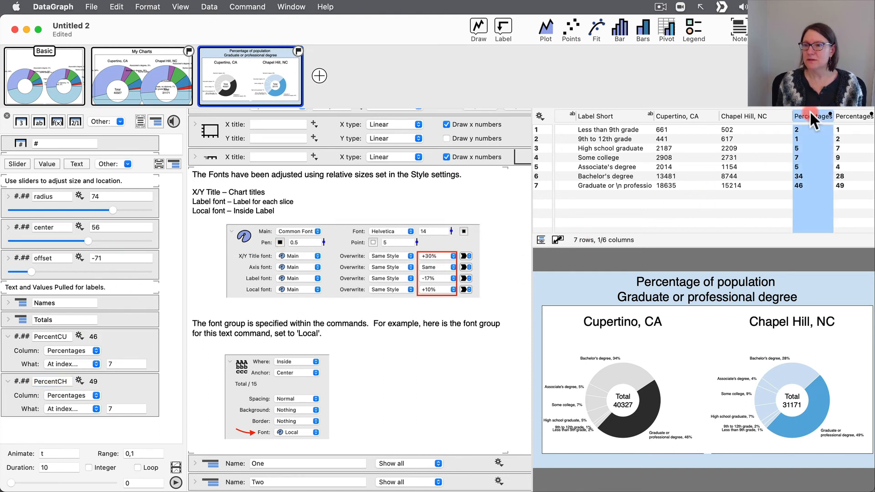
click(852, 119)
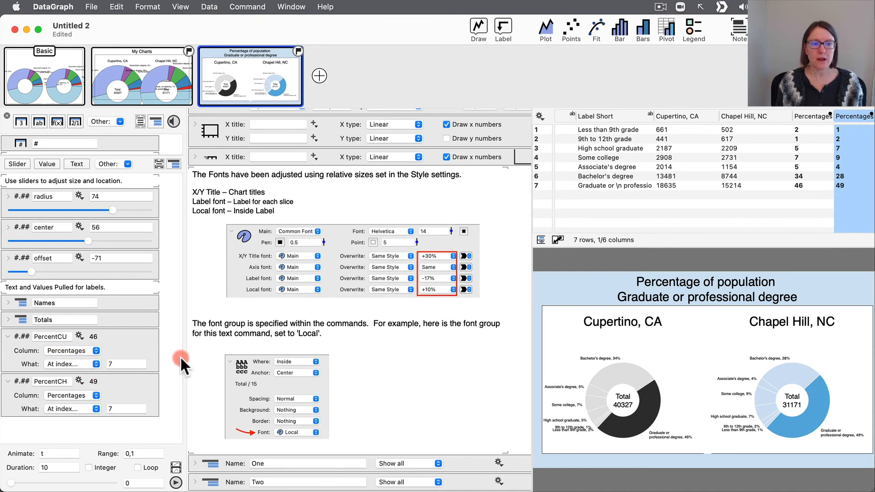
scroll(461, 369, down, 2)
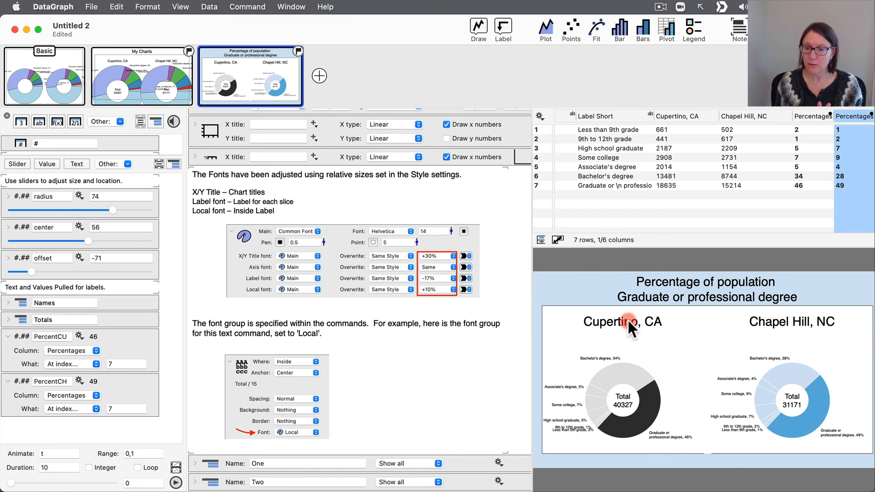
scroll(228, 453, right, 1)
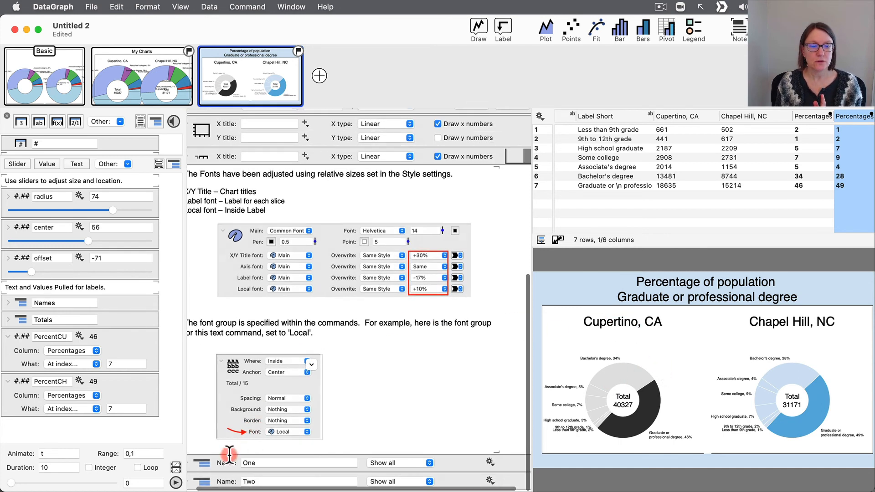
scroll(218, 452, left, 1)
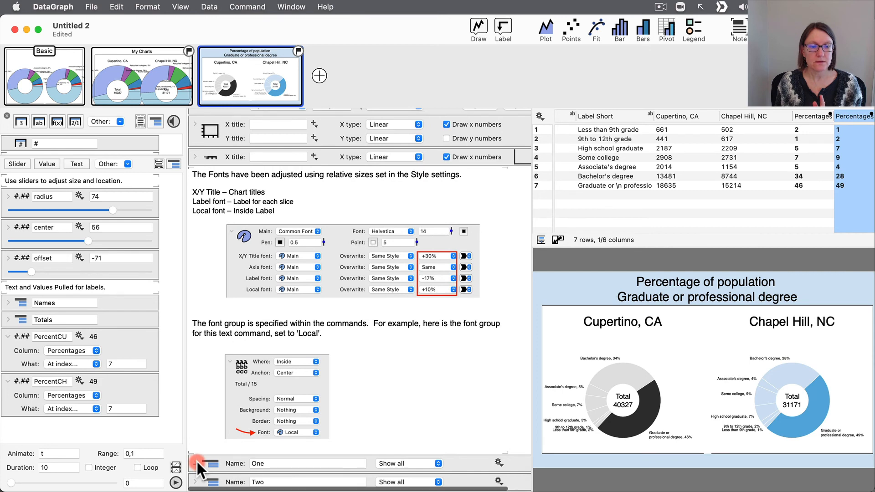
Expand group One and insert the PercentCU variable into the second line of the Cupertino title text.
click(196, 461)
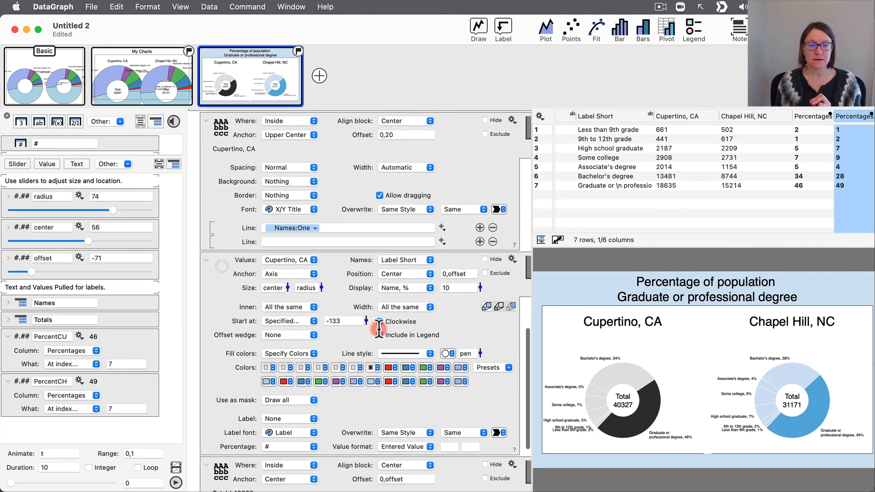
scroll(375, 331, down, 5)
scroll(378, 336, down, 3)
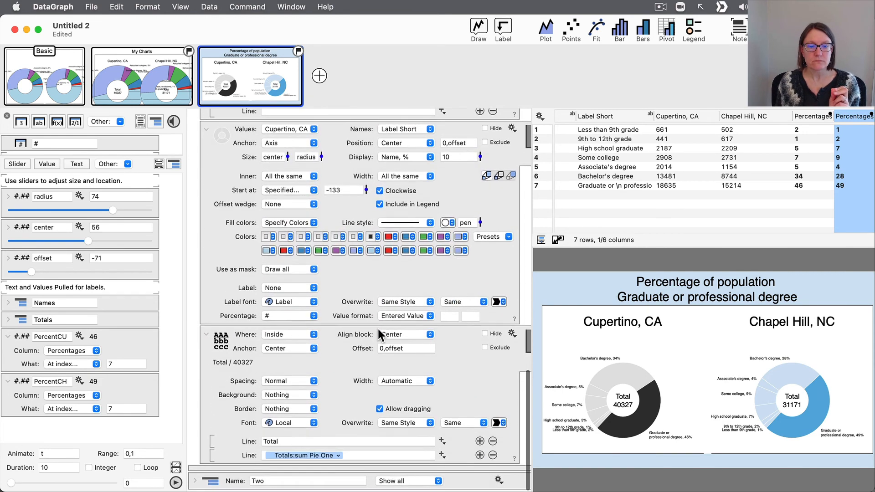
click(335, 384)
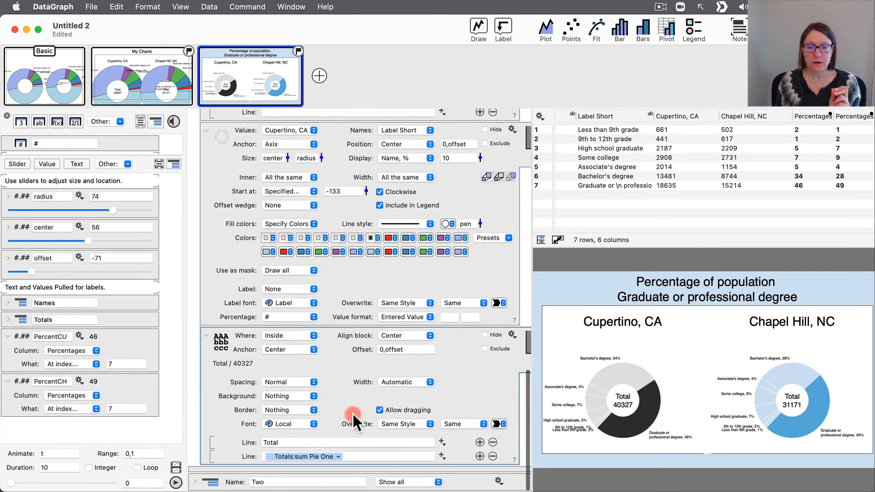
scroll(352, 412, up, 15)
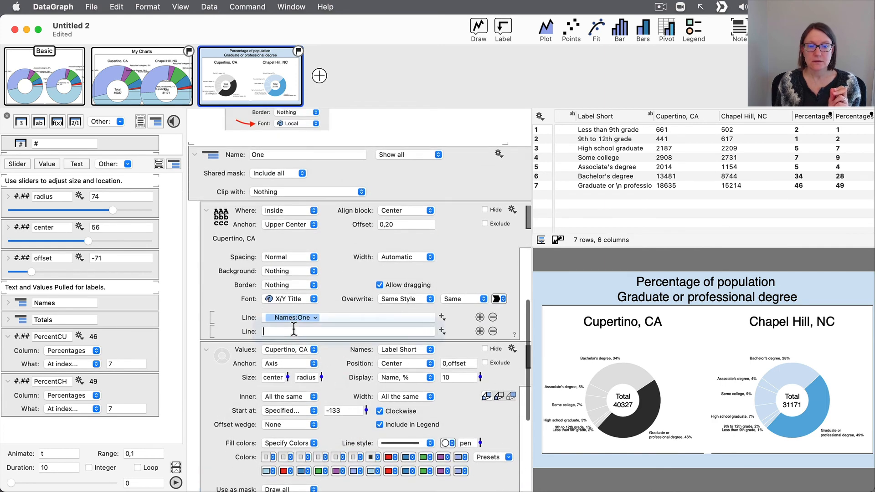
click(346, 331)
drag(440, 330, 476, 398)
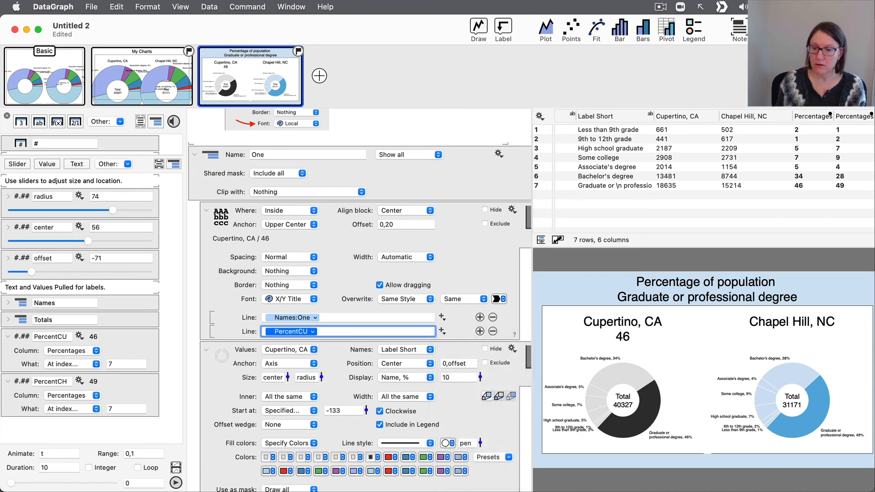
Append "%" after the PercentCU variable in the Cupertino title's second line.
click(352, 331)
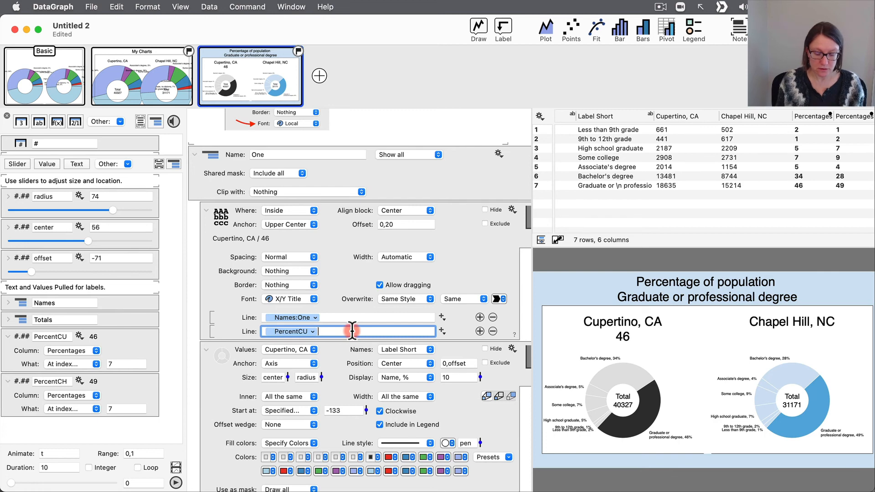
text(%)
key(Return)
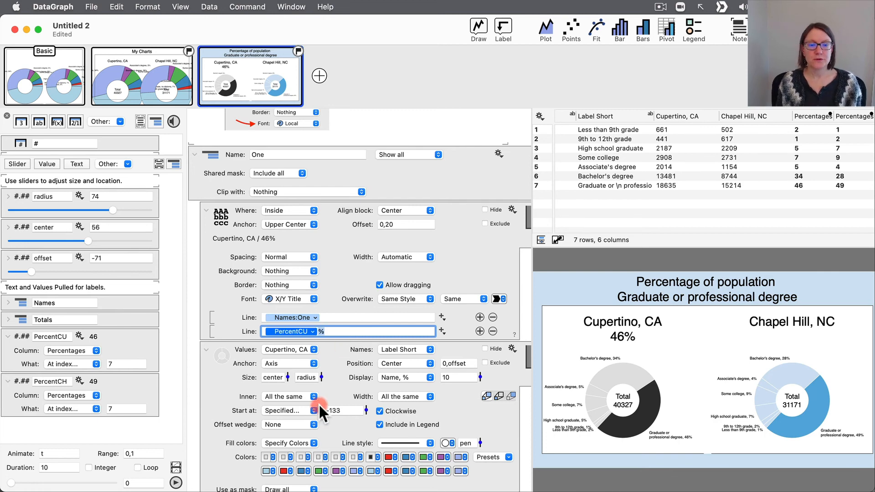
Expand group Two and fill the Chapel Hill title's second line with the PercentCH variable followed by "%".
scroll(318, 403, down, 10)
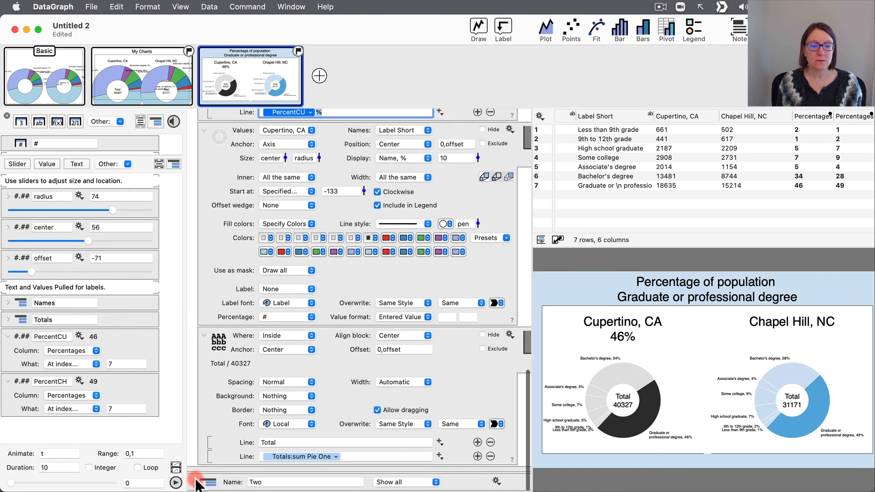
click(197, 482)
scroll(285, 425, down, 10)
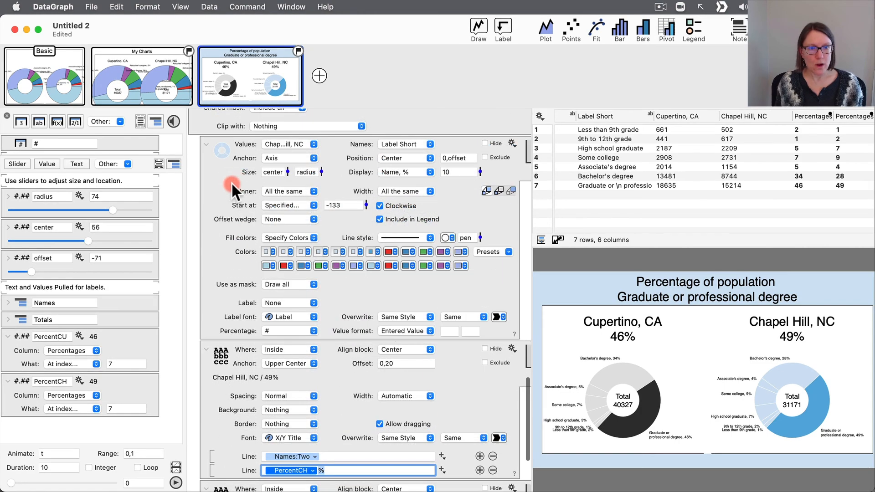
Select all the drawing commands and collapse them together.
click(231, 171)
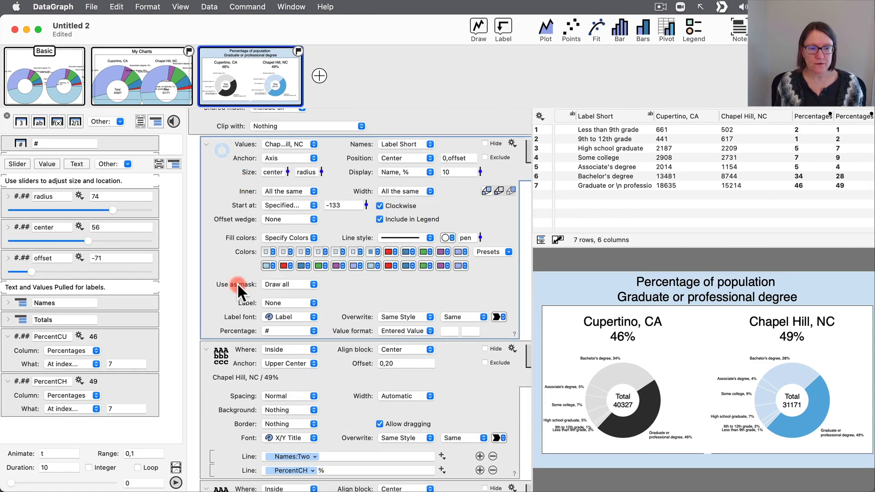
scroll(237, 284, up, 6)
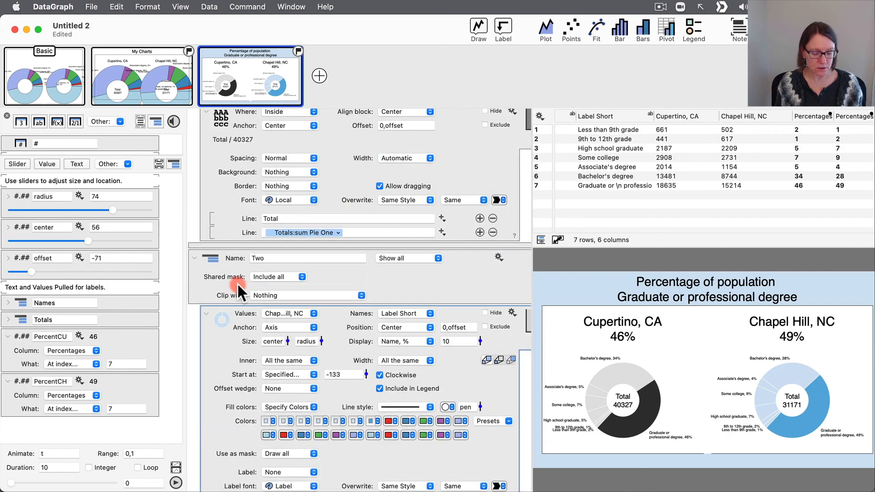
key(super+a)
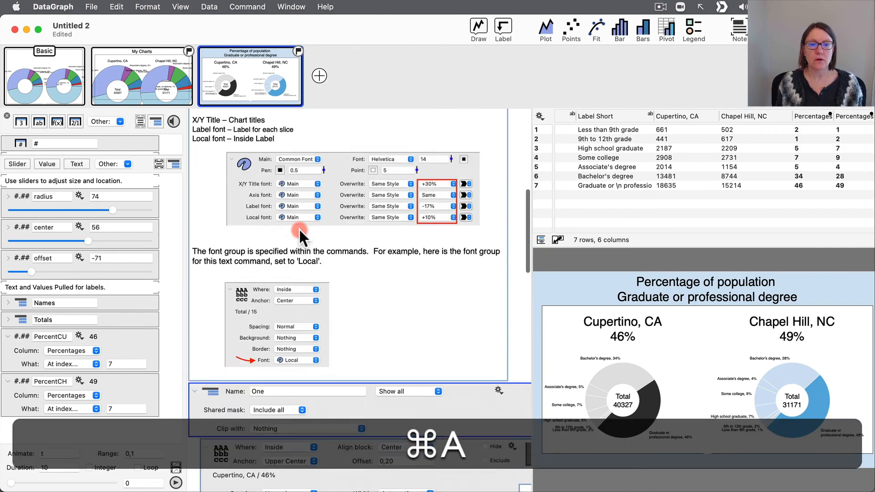
scroll(299, 228, down, 15)
scroll(299, 228, up, 20)
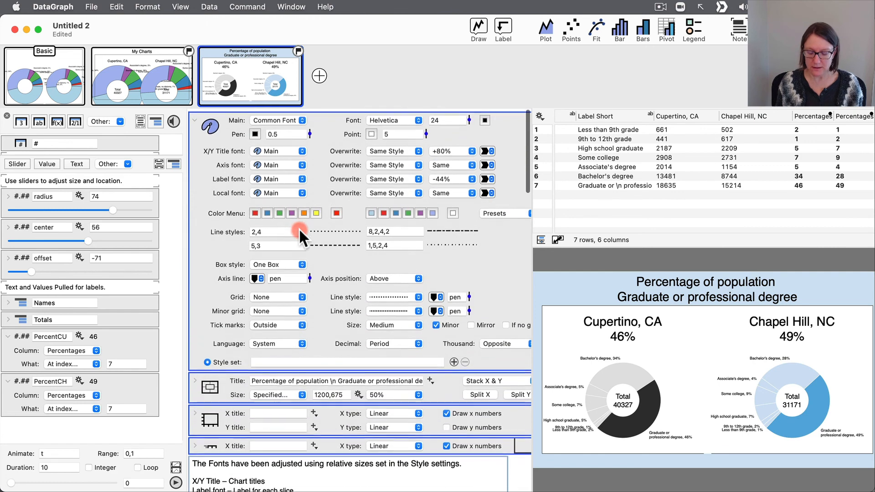
scroll(302, 228, down, 5)
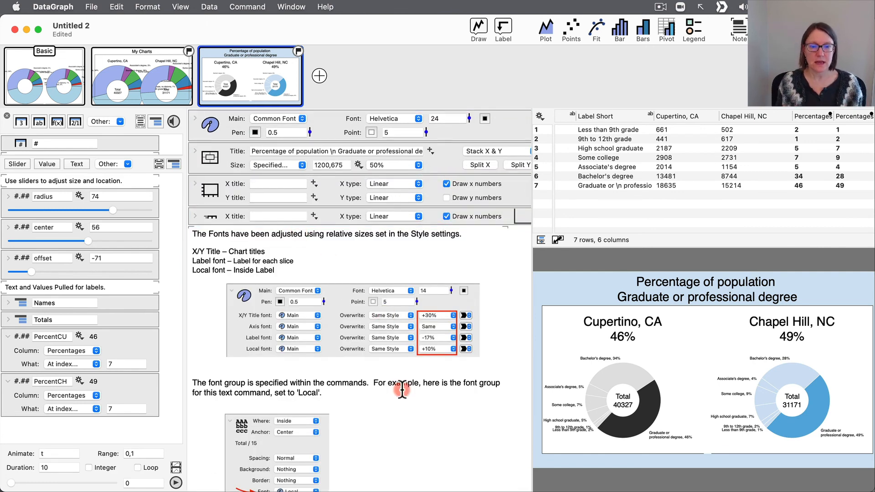
scroll(400, 388, down, 2)
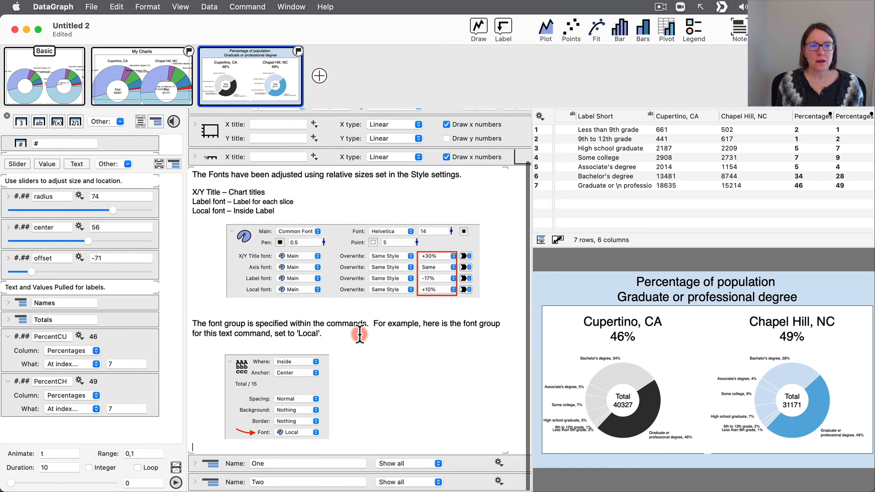
Delete the comment block that explains the relative font sizes.
click(507, 166)
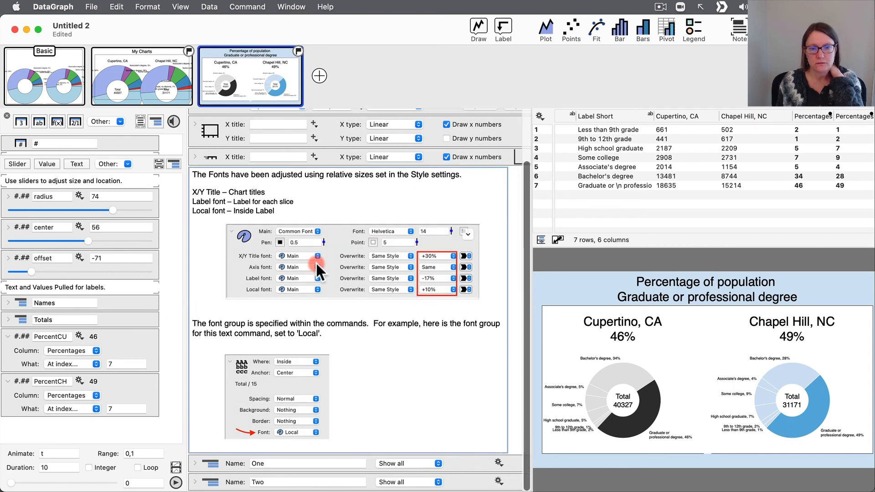
key(BackSpace)
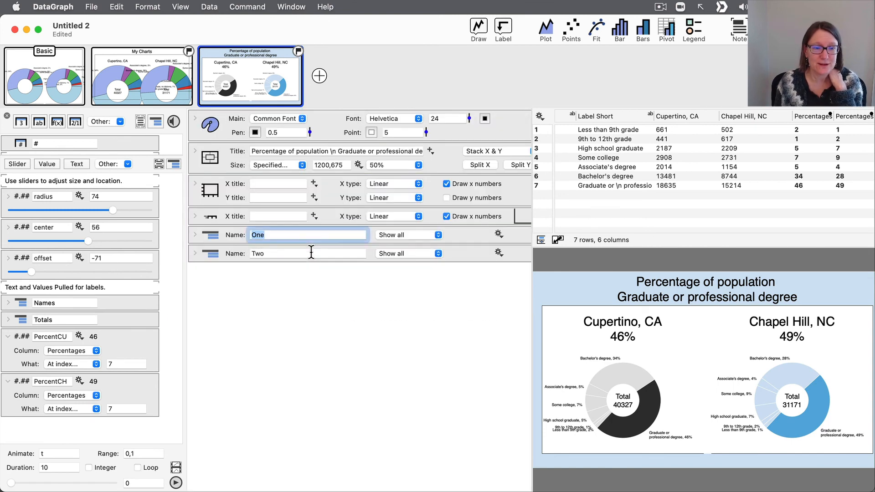
click(313, 299)
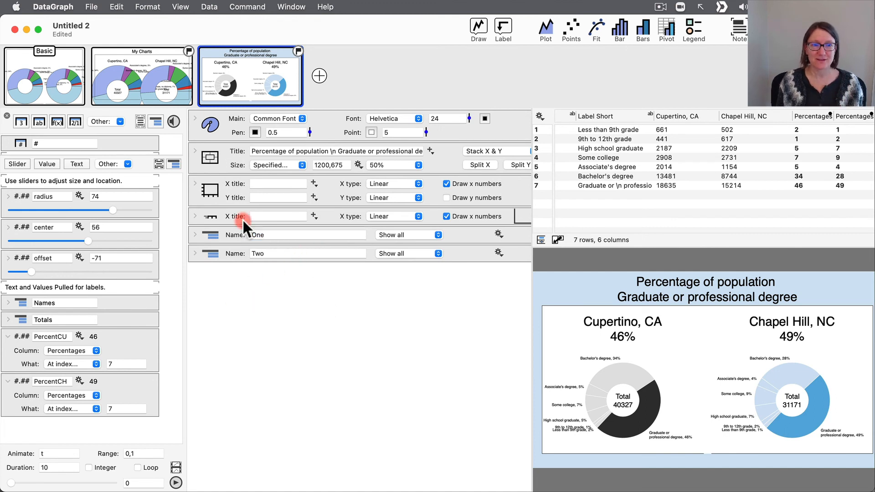
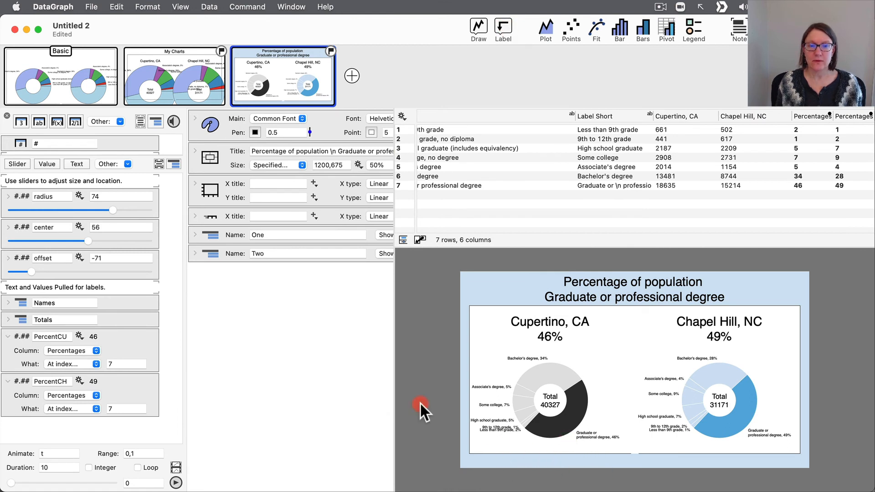
Hide the variables list beside the drawing commands.
click(7, 114)
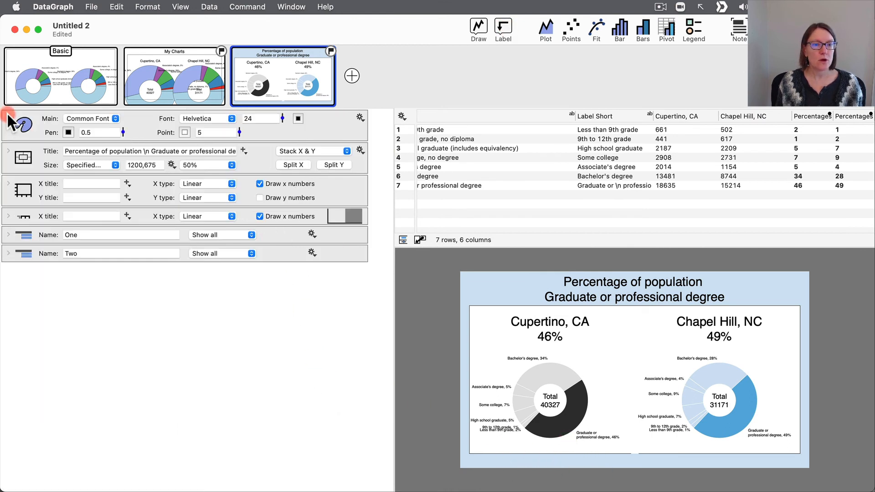
click(546, 402)
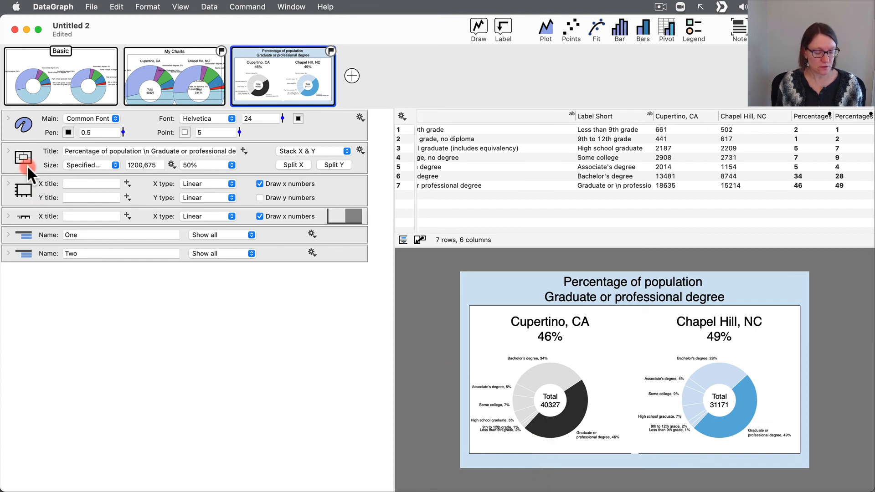
drag(25, 281, 24, 161)
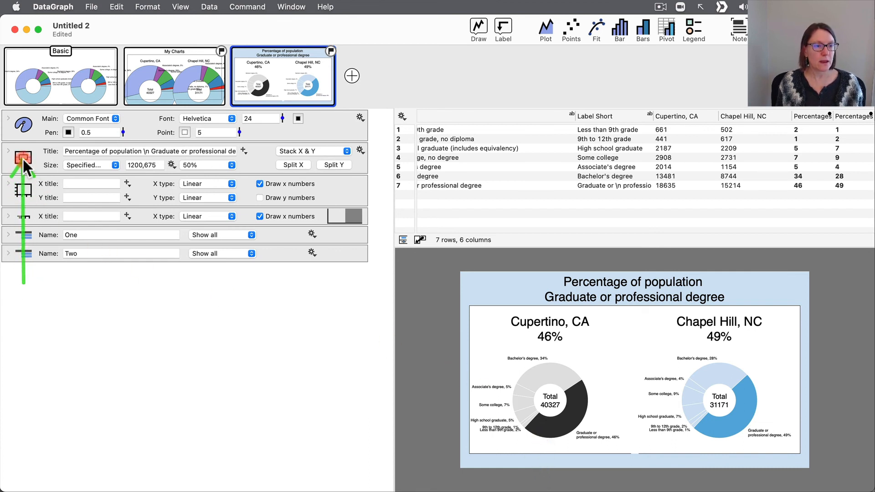
Expand the graph's layout settings, try a margin below of 100, set it to 80, and collapse the settings.
click(8, 149)
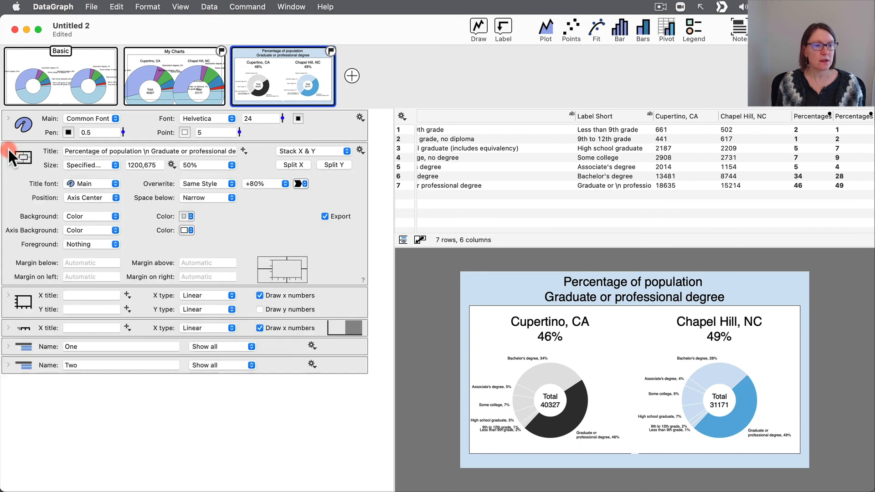
click(74, 262)
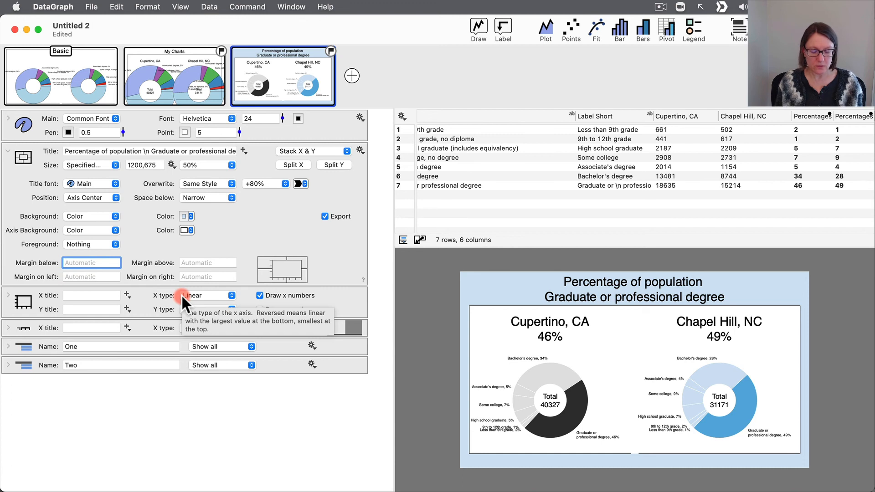
text(100)
key(Return)
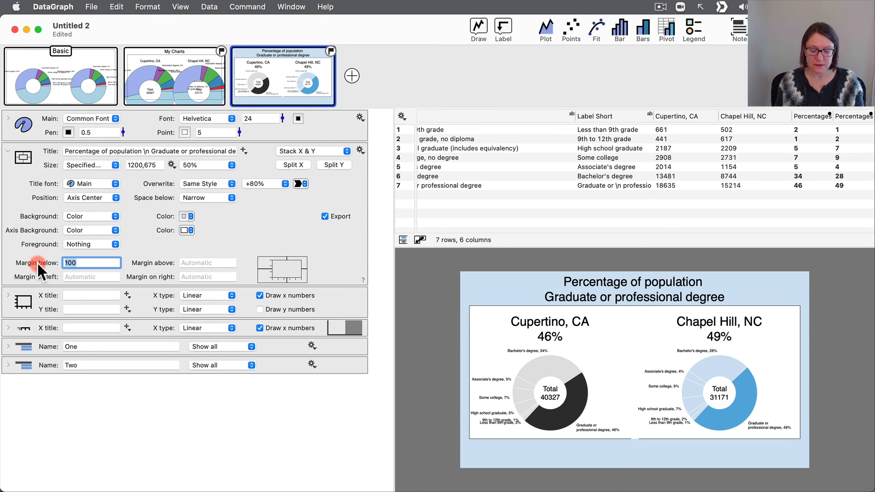
text(80)
key(Return)
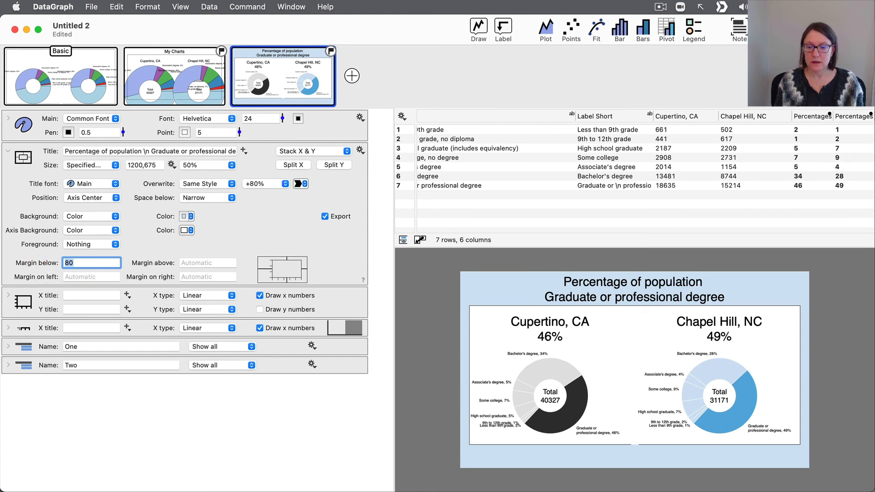
click(176, 438)
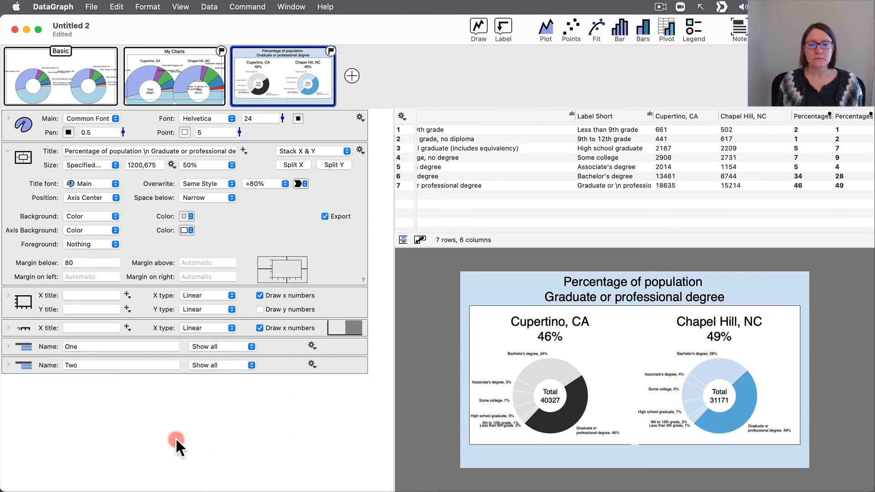
click(7, 150)
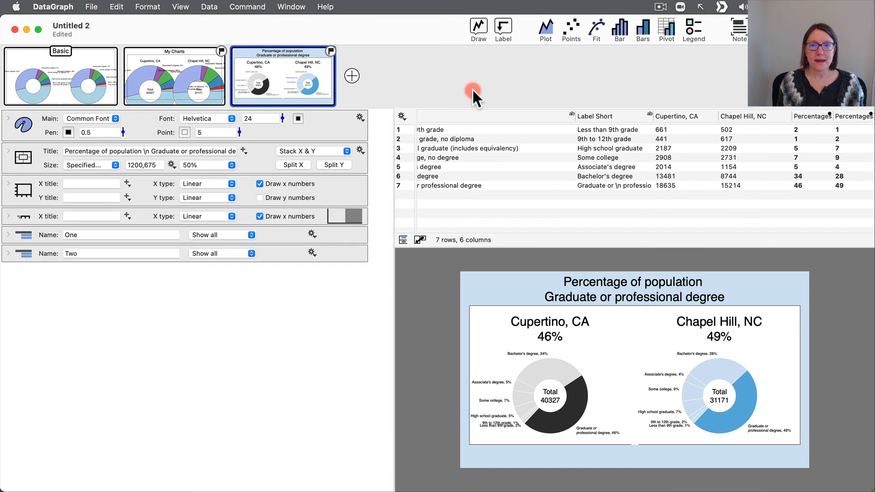
Add a Text label to the graph, keeping the Label font, and set its relative size to +80%.
click(507, 25)
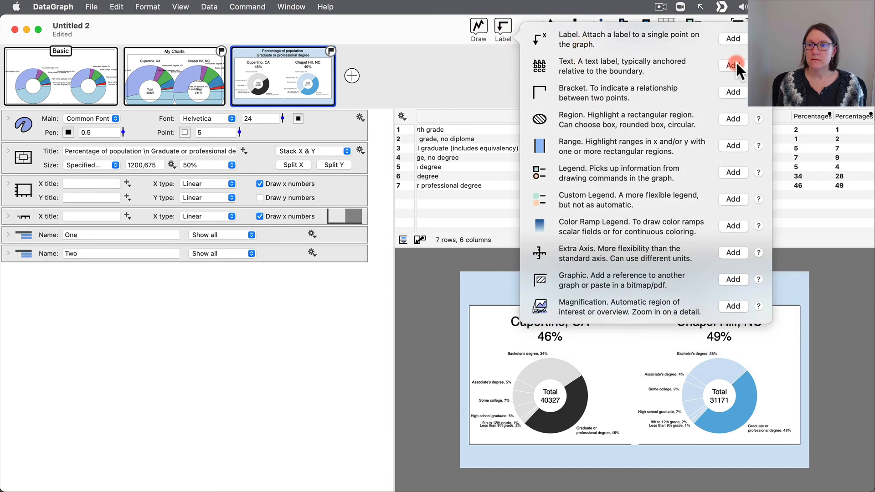
click(734, 65)
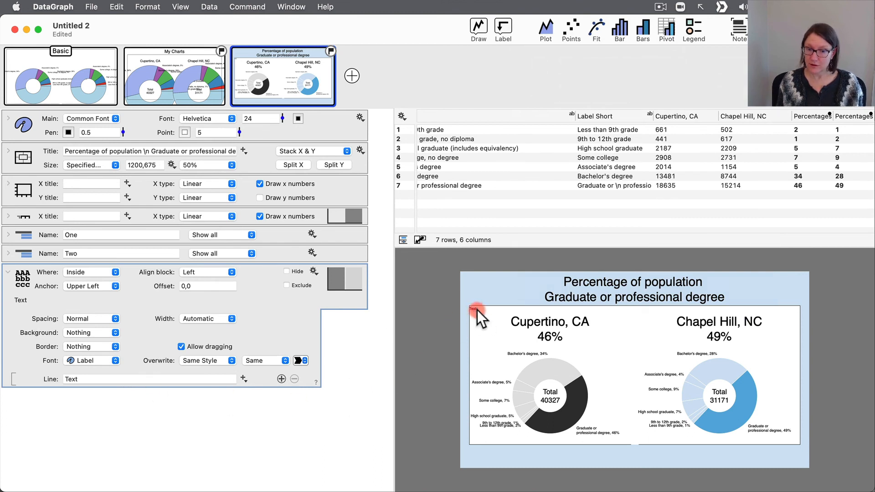
click(81, 360)
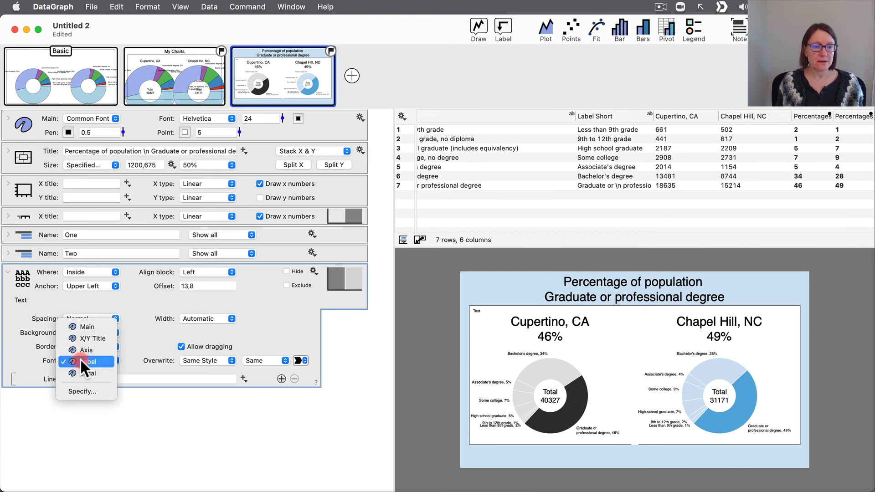
click(91, 359)
click(269, 359)
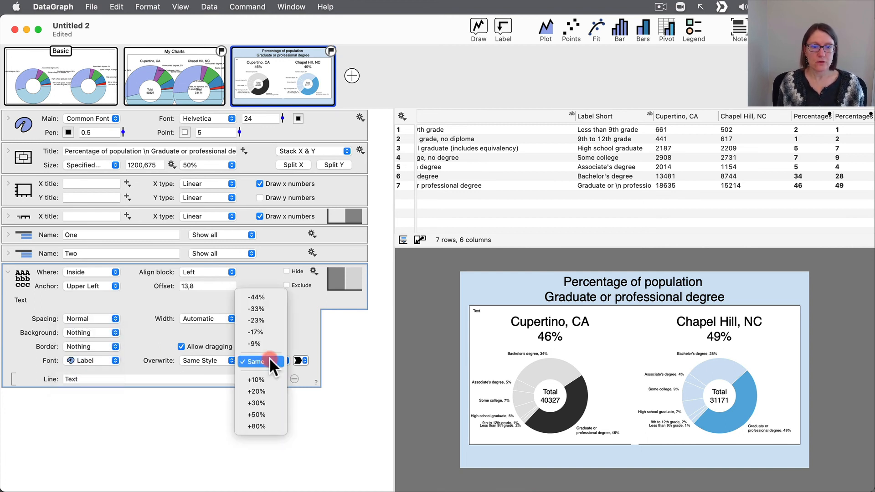
click(269, 297)
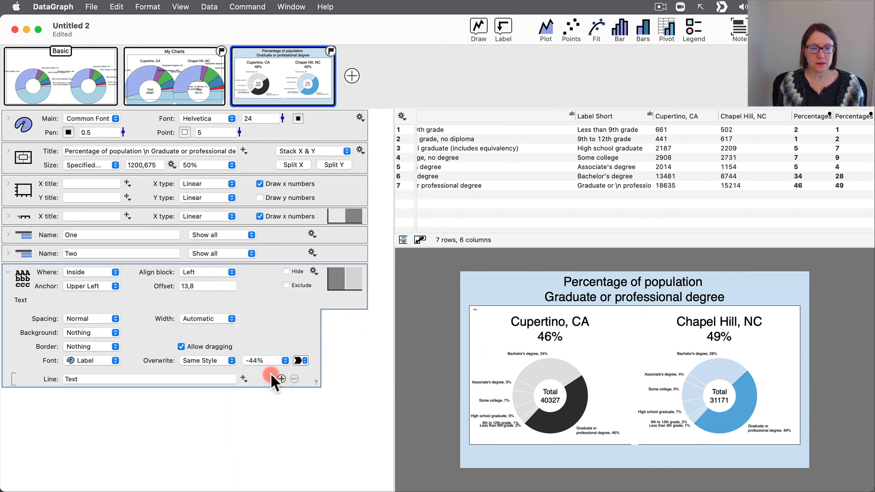
click(261, 360)
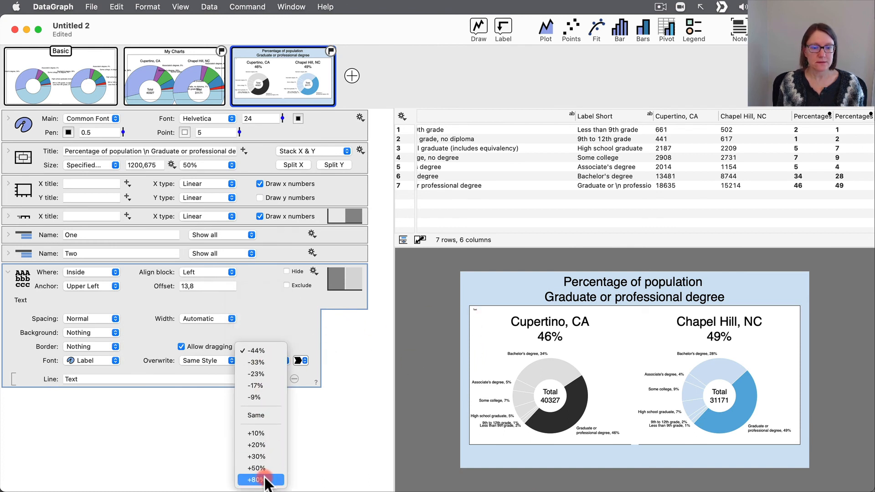
click(259, 479)
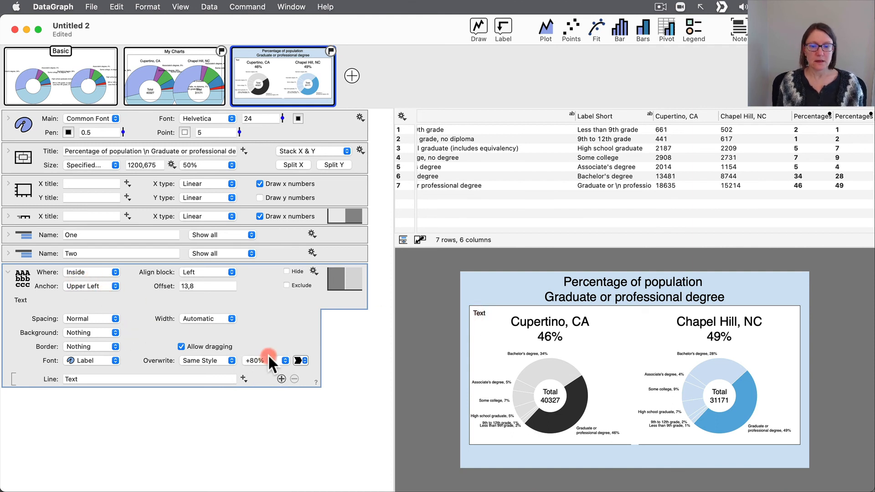
Place the new text label relative to Figure and move it to an offset of about 33,-4.
drag(477, 310, 481, 317)
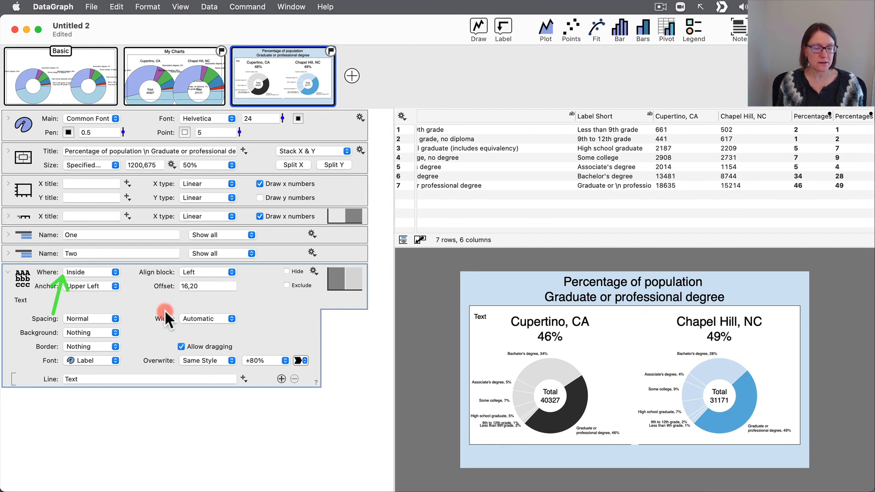
click(85, 270)
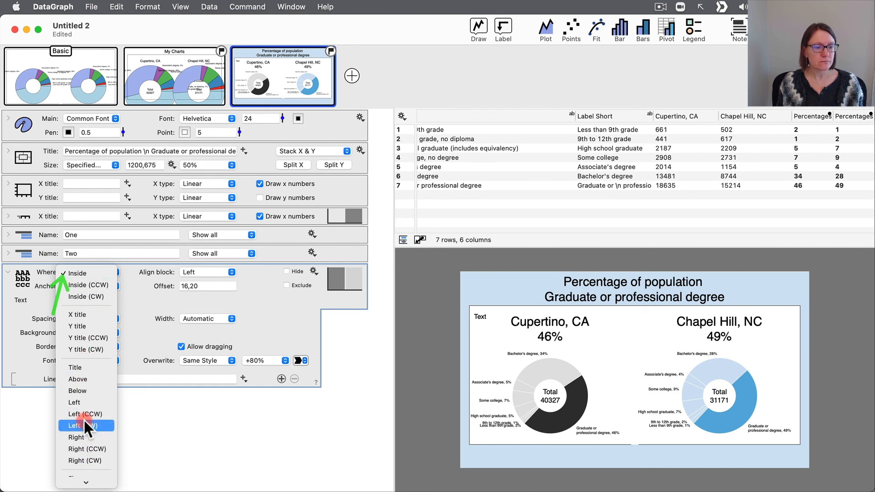
scroll(84, 420, down, 2)
click(77, 455)
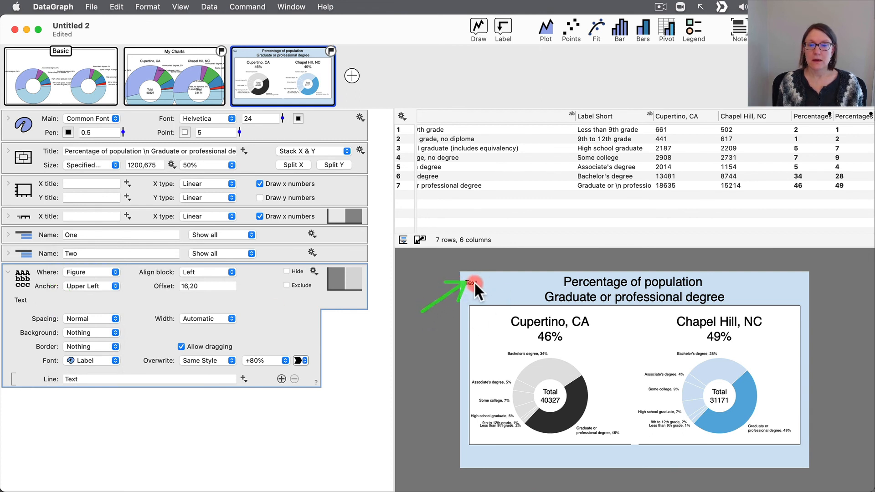
drag(473, 281, 503, 295)
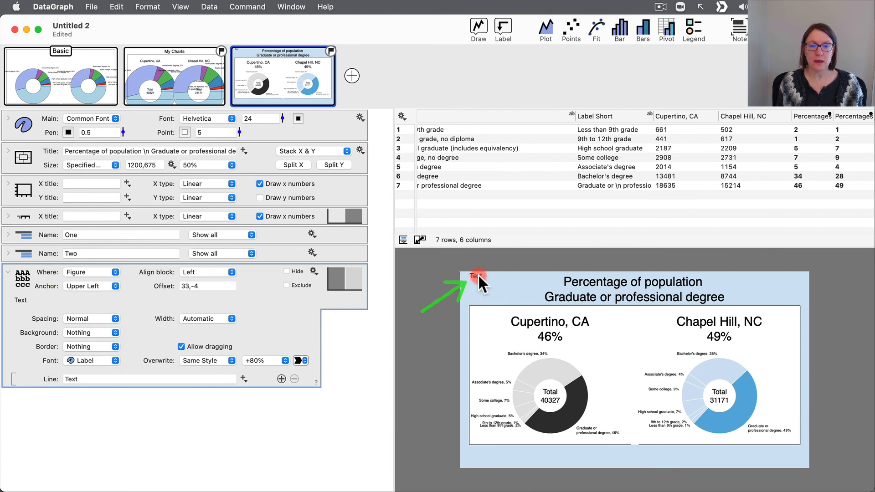
Anchor the text label at Lower Left and move it up to an offset of about 34,39, below the Cupertino chart.
click(87, 284)
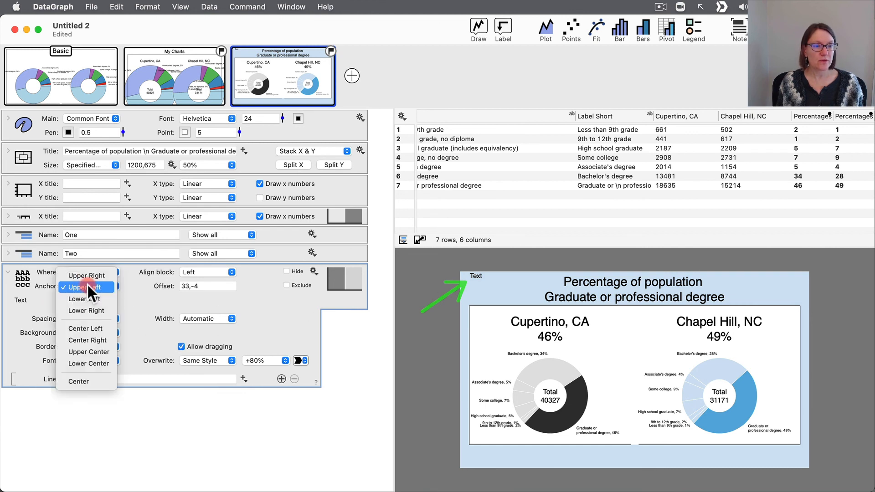
click(94, 298)
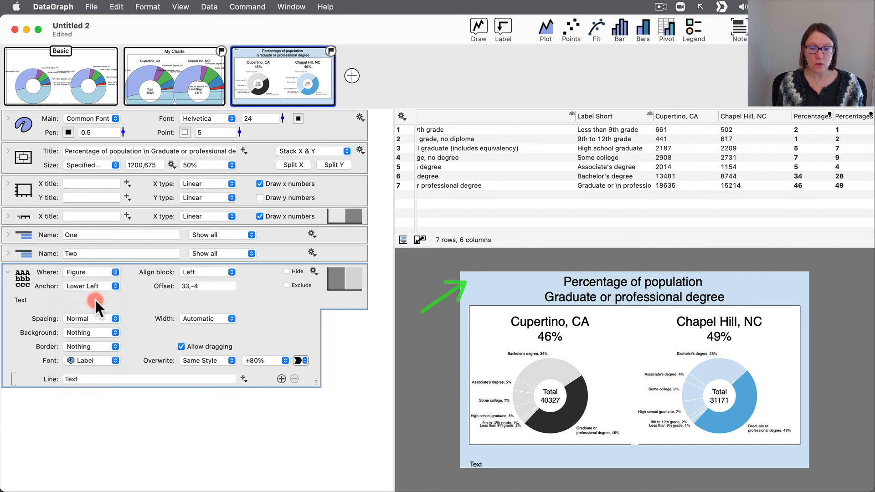
double_click(477, 463)
click(371, 431)
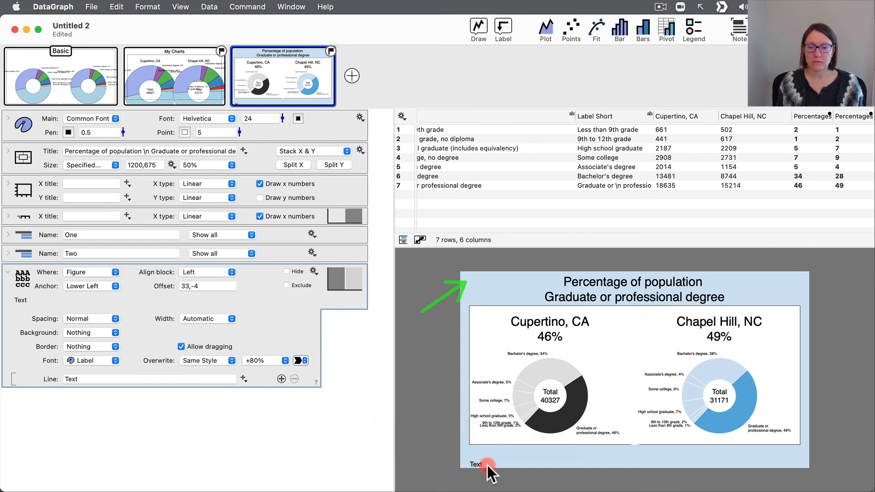
drag(477, 463, 477, 452)
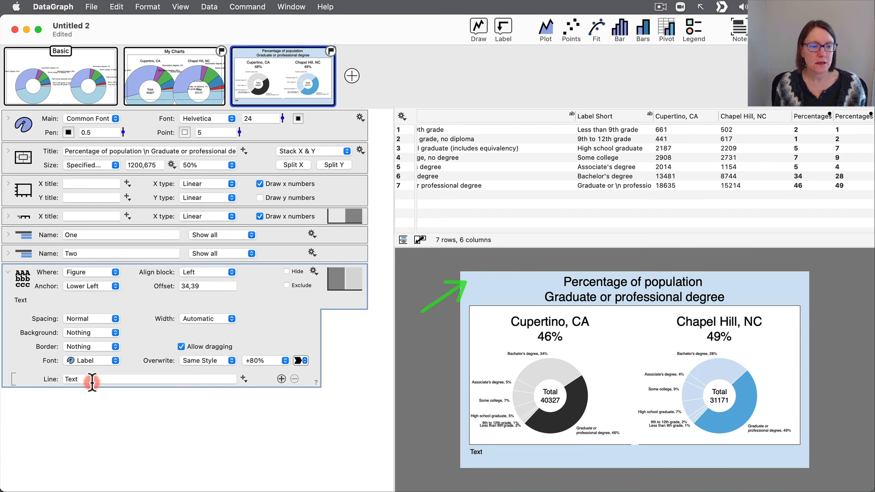
Duplicate the Text label command, placing the copy directly below the original in the command list.
click(55, 379)
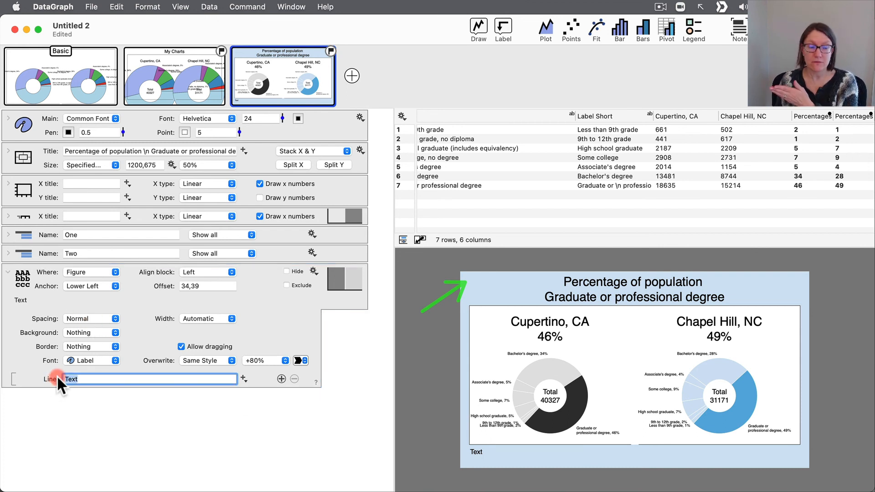
click(39, 301)
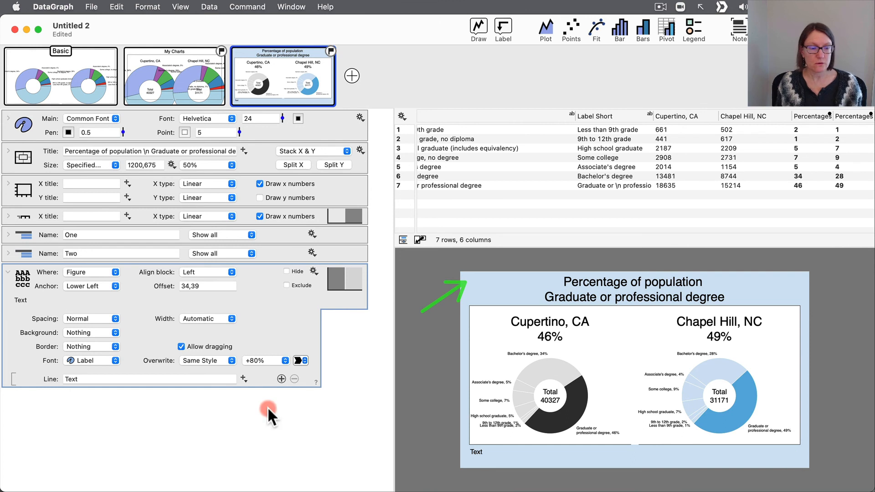
drag(24, 340, 33, 407)
key(alt)
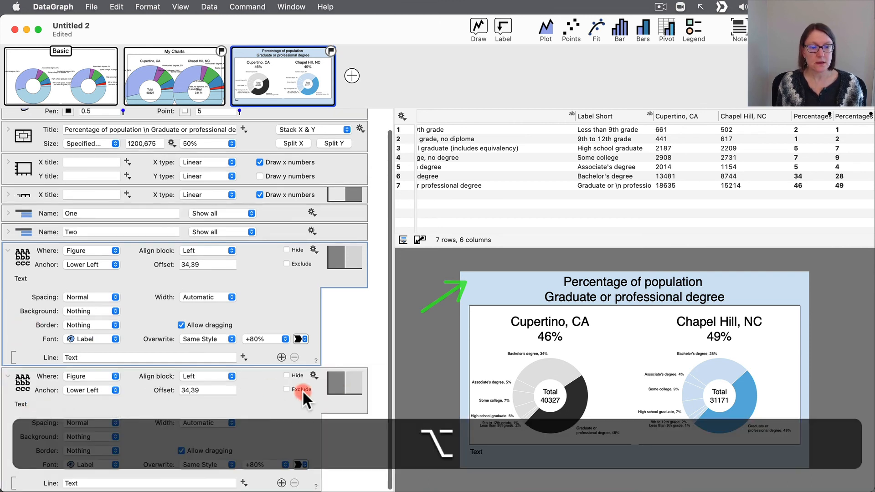
Anchor the duplicated text label at Lower Right of the figure and set its block alignment to Right.
click(102, 389)
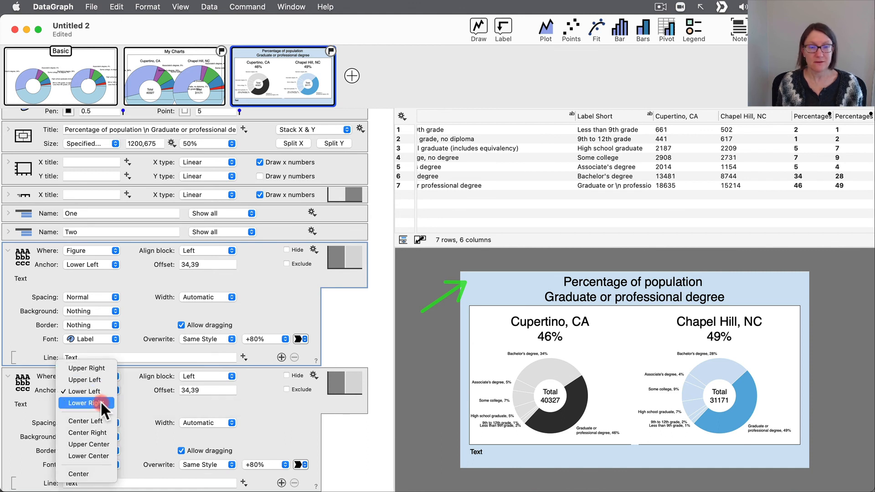
click(100, 402)
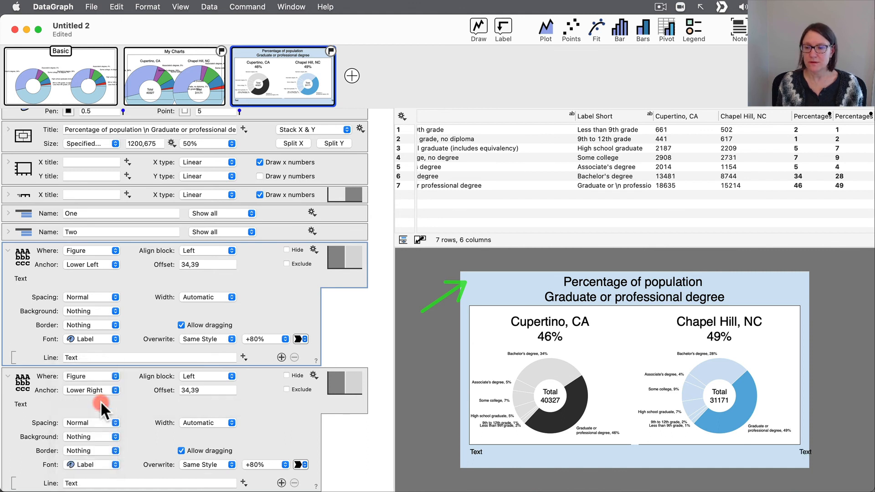
click(203, 378)
click(204, 395)
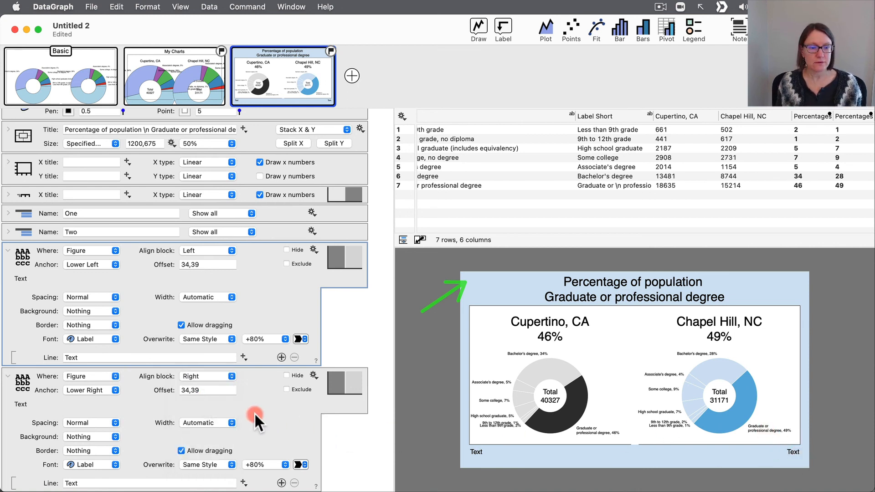
Replace the text of the label below the Chapel Hill chart with the author's social media handle.
scroll(259, 413, down, 1)
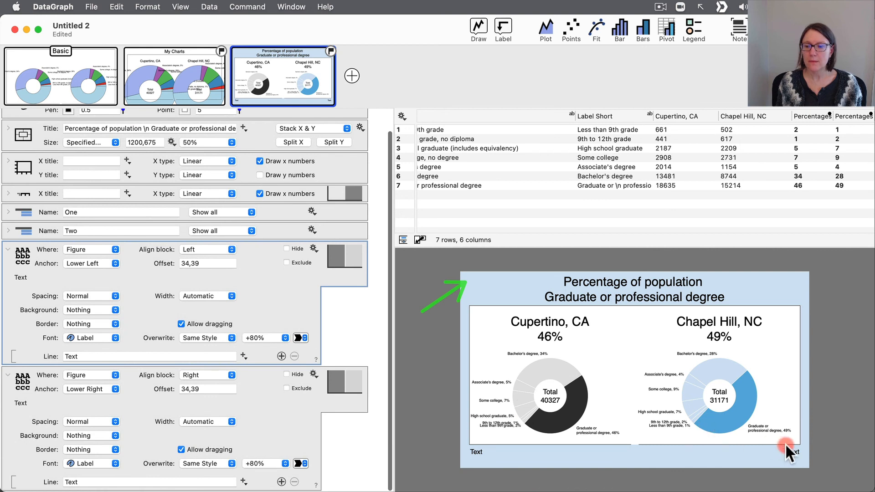
double_click(792, 449)
text(@pam)
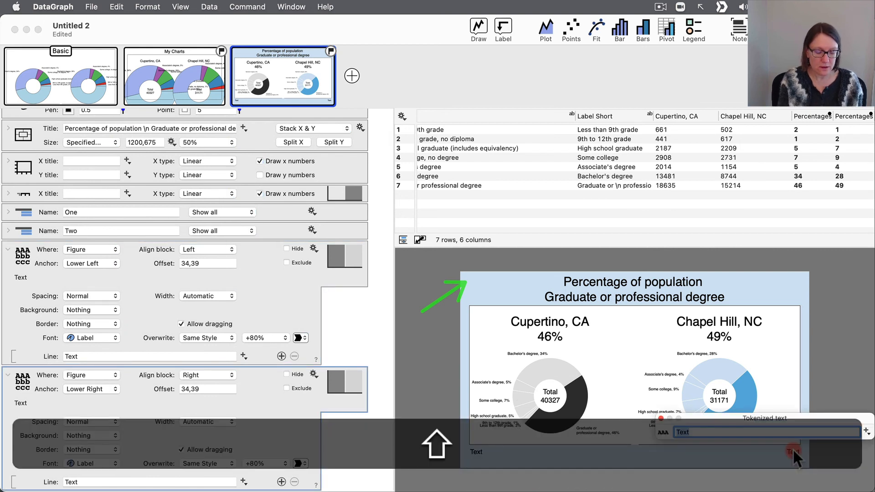
text(sdata)
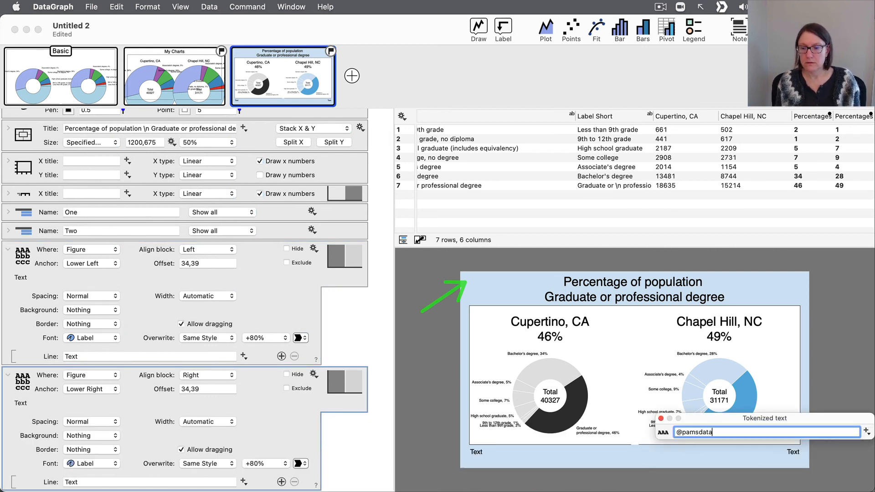
key(Return)
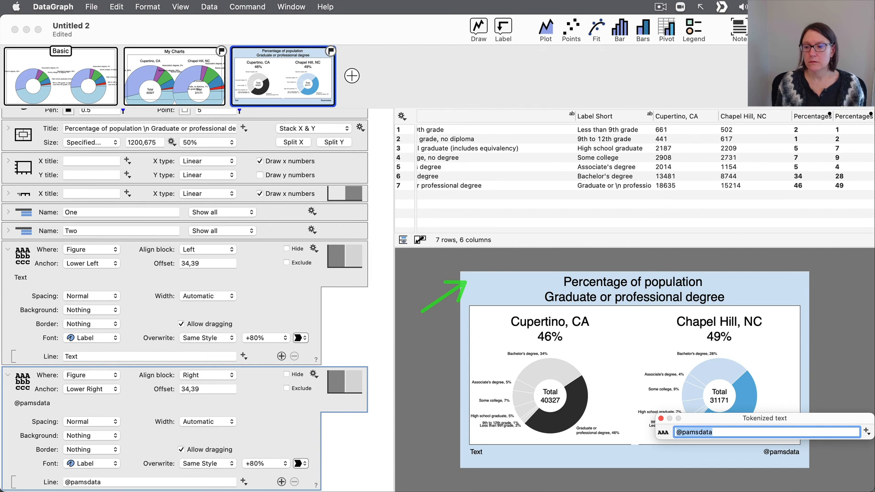
click(661, 419)
click(478, 447)
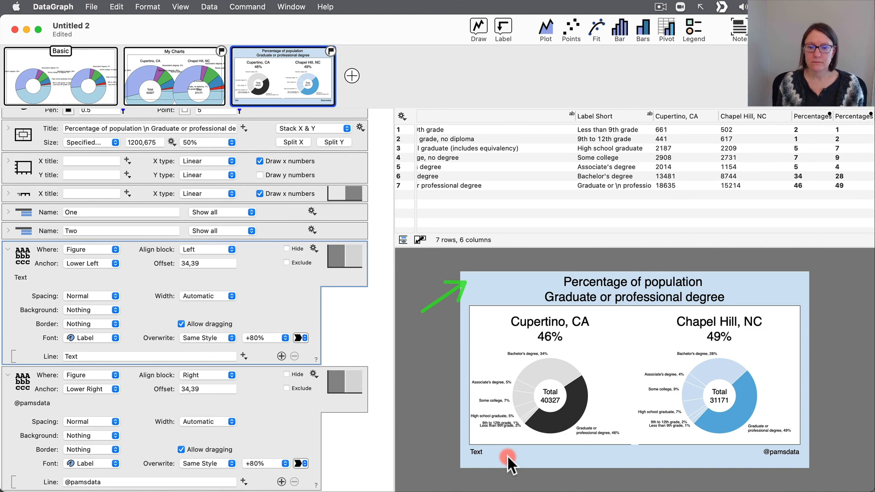
Format the total inside the Cupertino donut with the Separate thousands number format.
double_click(553, 401)
click(555, 382)
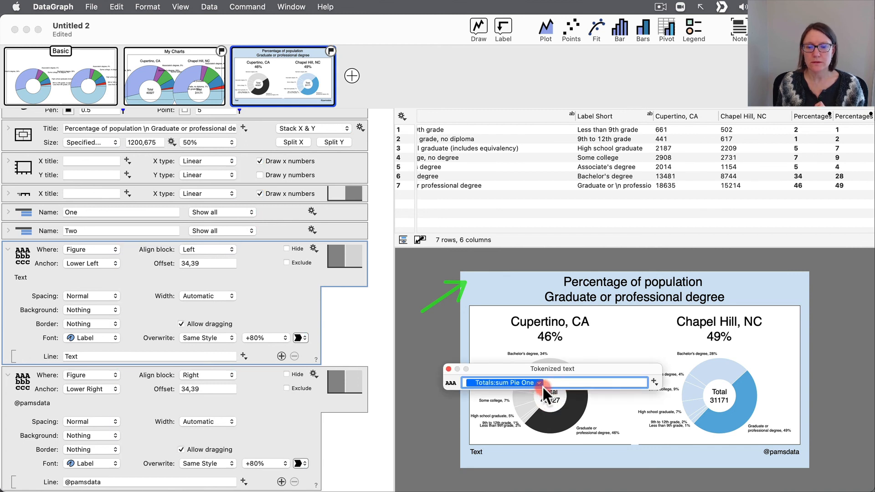
click(539, 383)
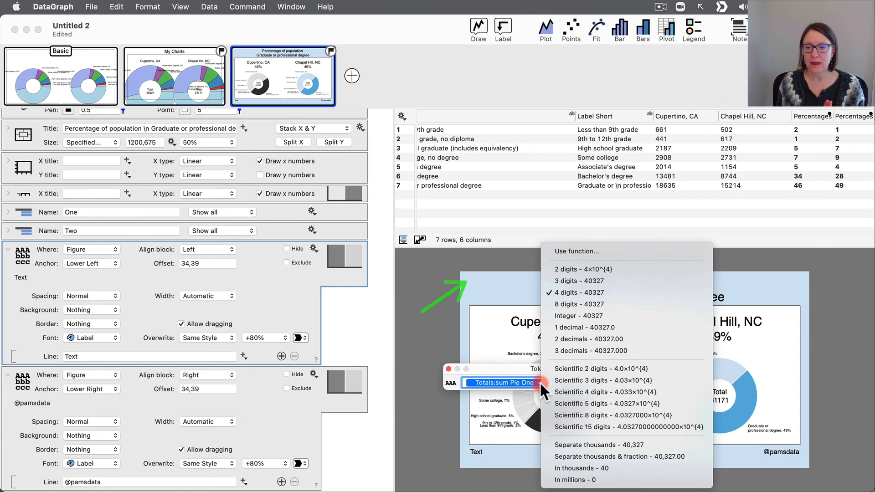
click(635, 447)
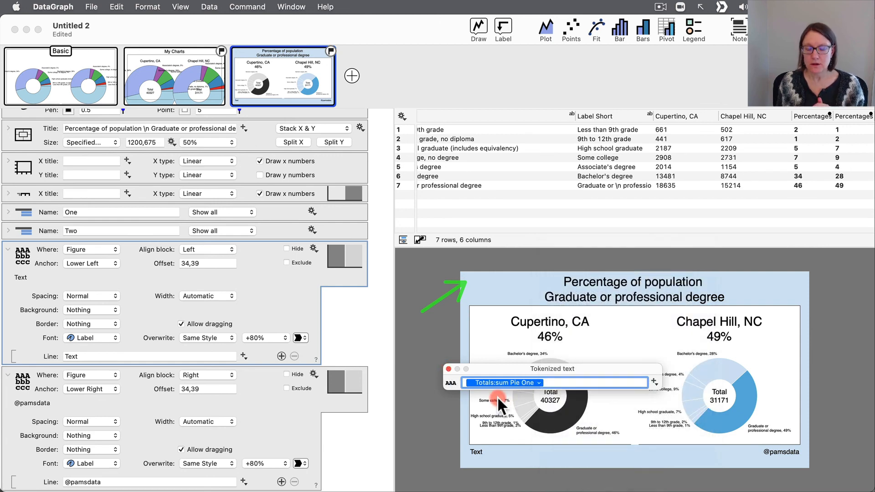
click(448, 368)
Format the total inside the Chapel Hill donut with the Separate thousands number format.
double_click(723, 398)
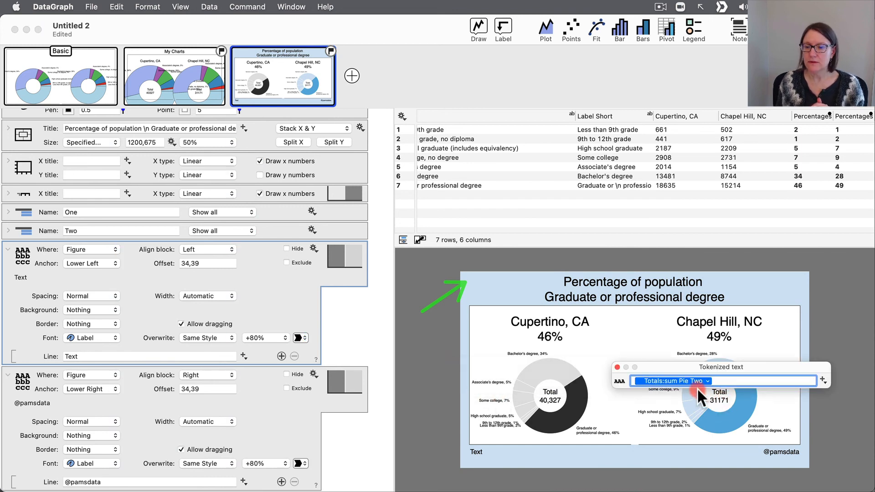
click(709, 381)
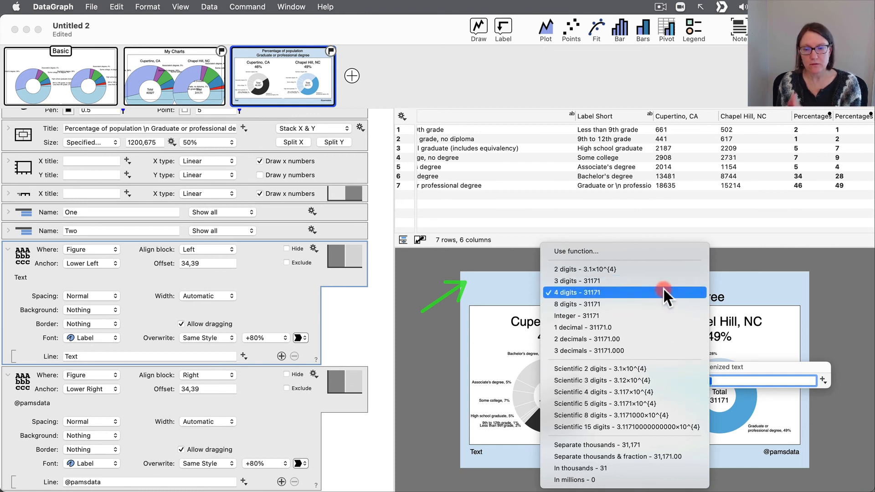
click(637, 444)
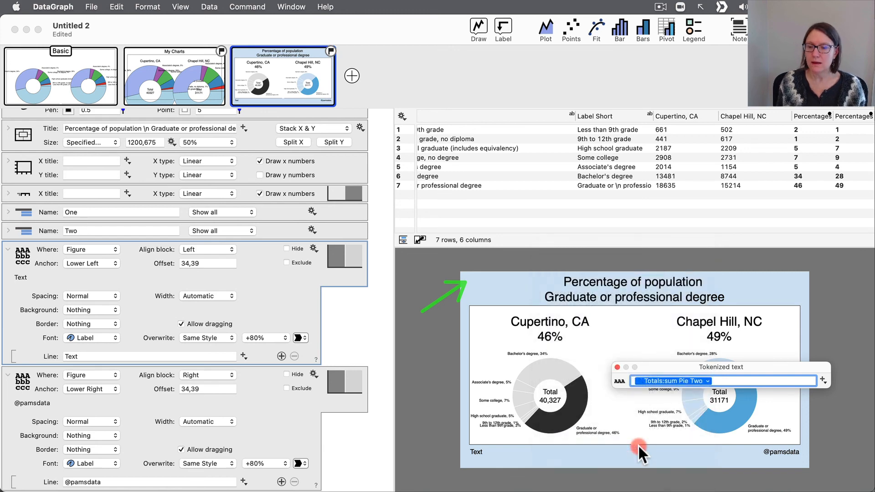
click(617, 367)
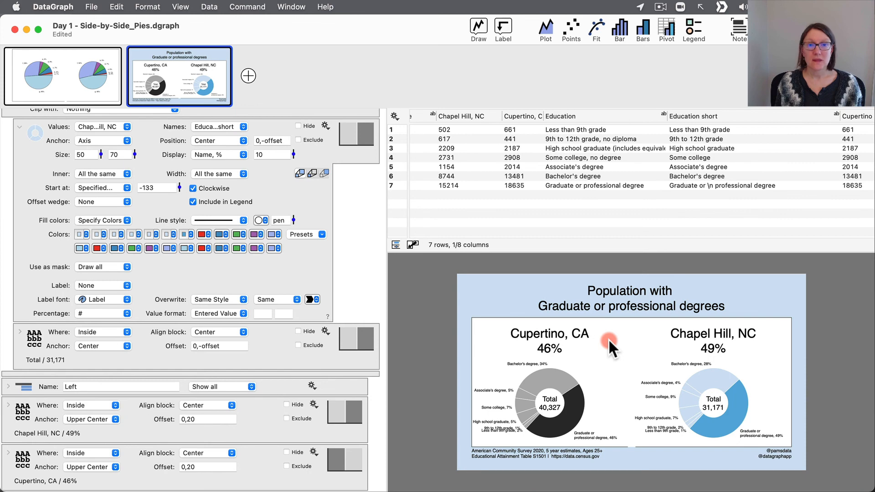
Collapse the data table and the command list of Day 1 - Side-by-Side_Pies.dgraph, leaving only the graph in view.
drag(575, 252, 570, 98)
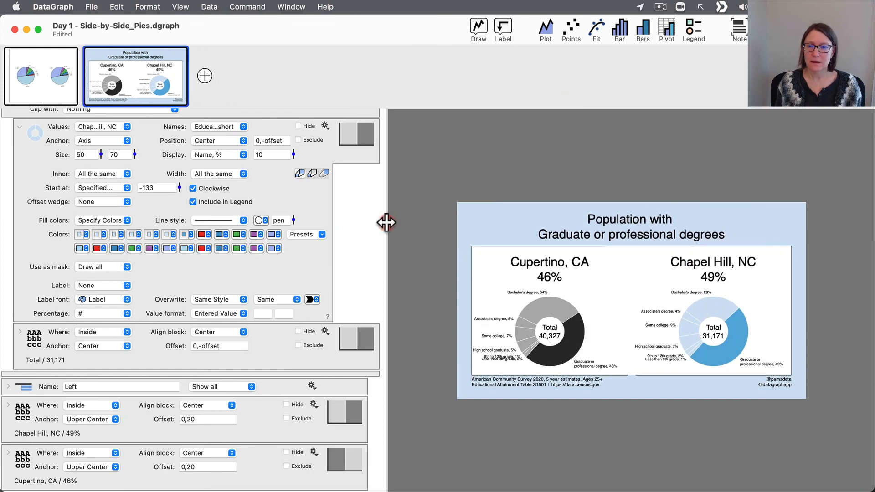
drag(387, 222, 4, 172)
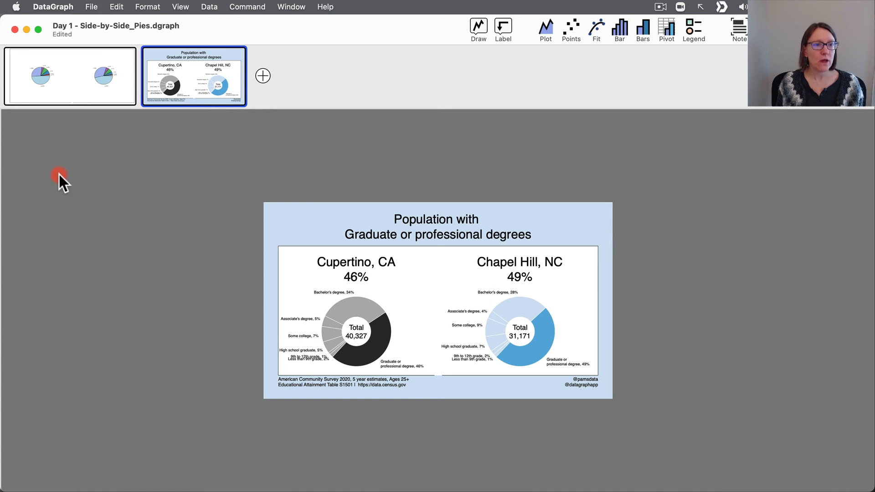
Start a graphic export of the finished figure, keep the PNG format, and set the resolution to 72 dpi.
click(94, 8)
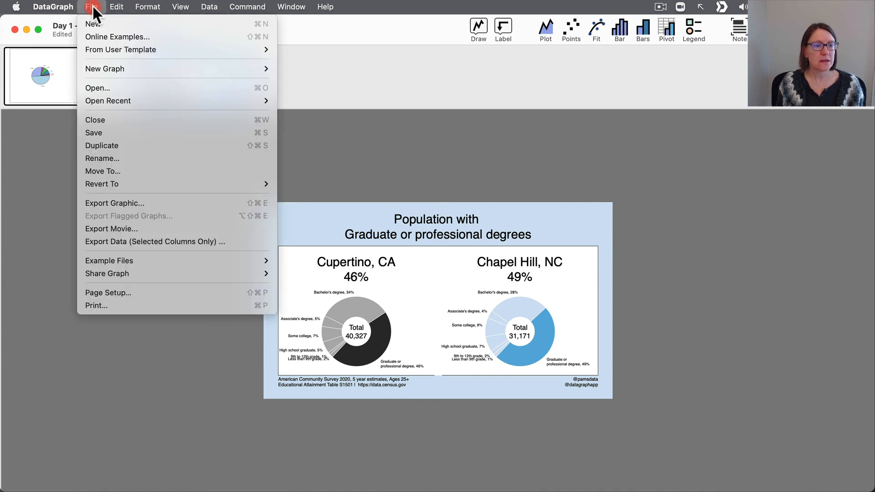
click(121, 203)
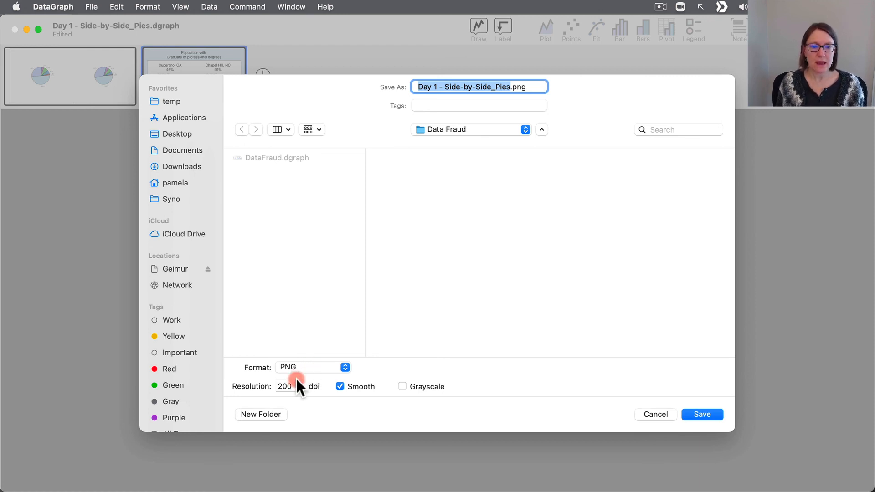
click(303, 367)
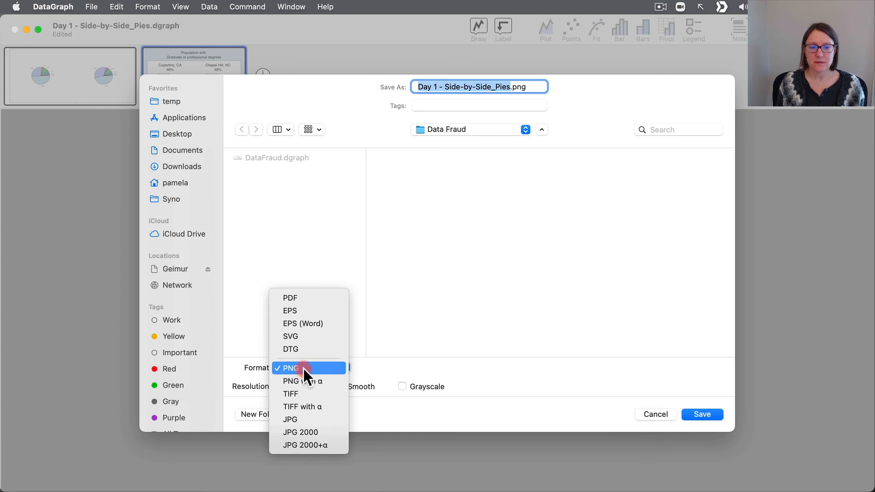
click(302, 367)
double_click(291, 386)
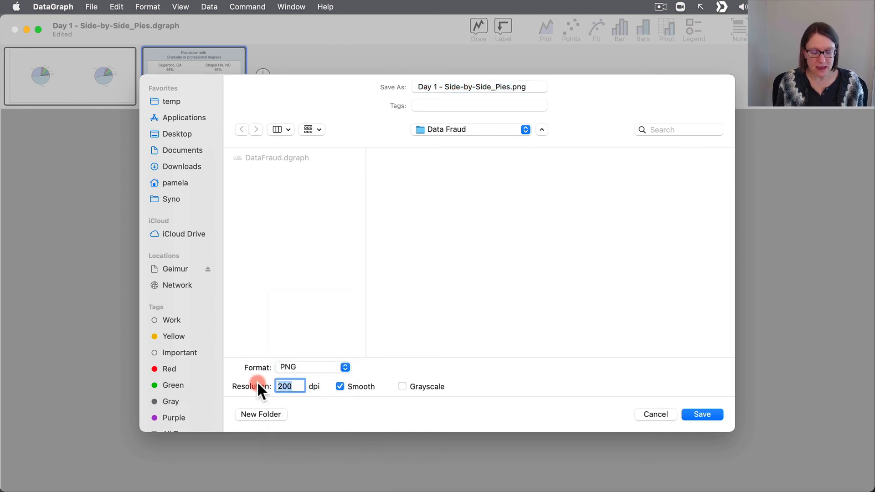
text(72)
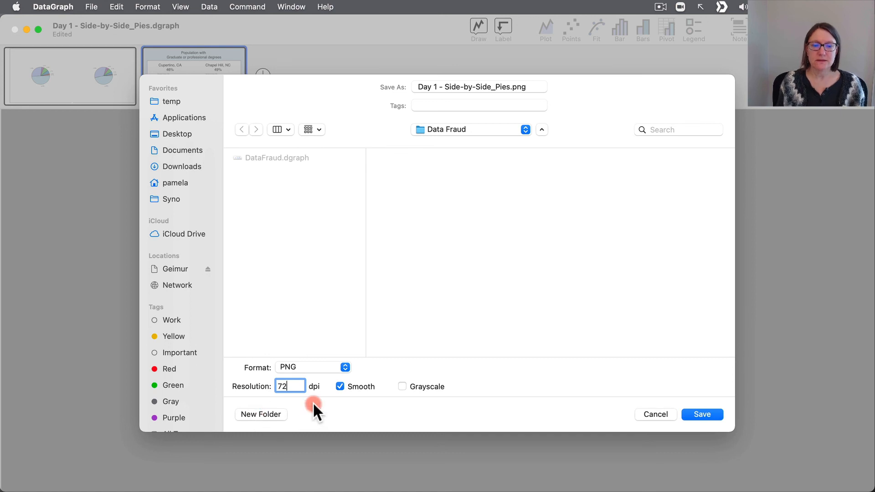
click(312, 401)
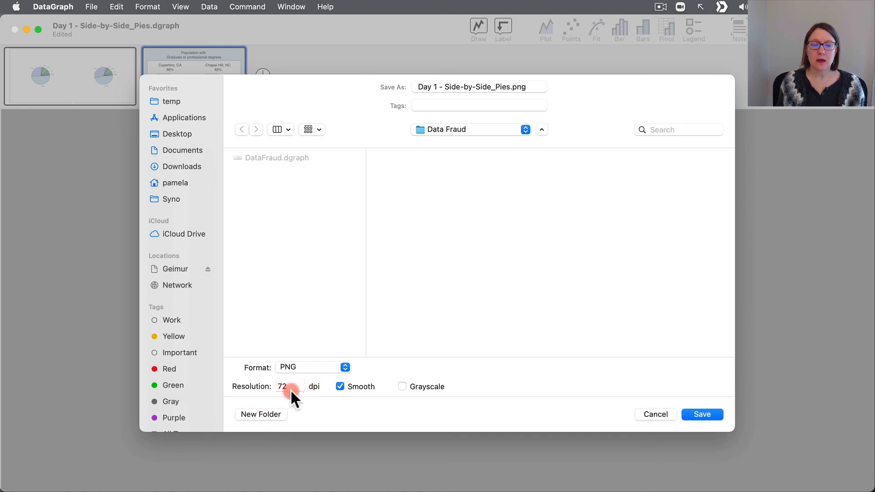